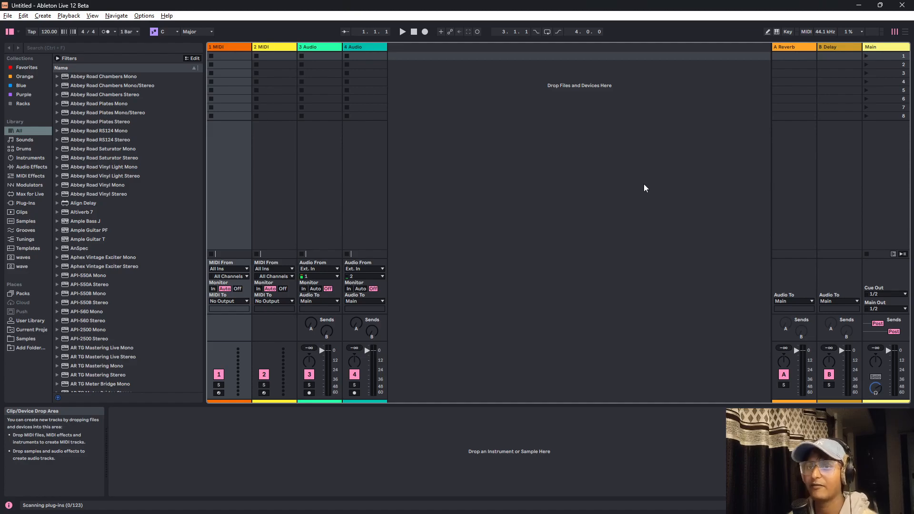
Step: Toggle between Session View and Arrangement View, ending in Arrangement View, and put the window in full screen
click(904, 33)
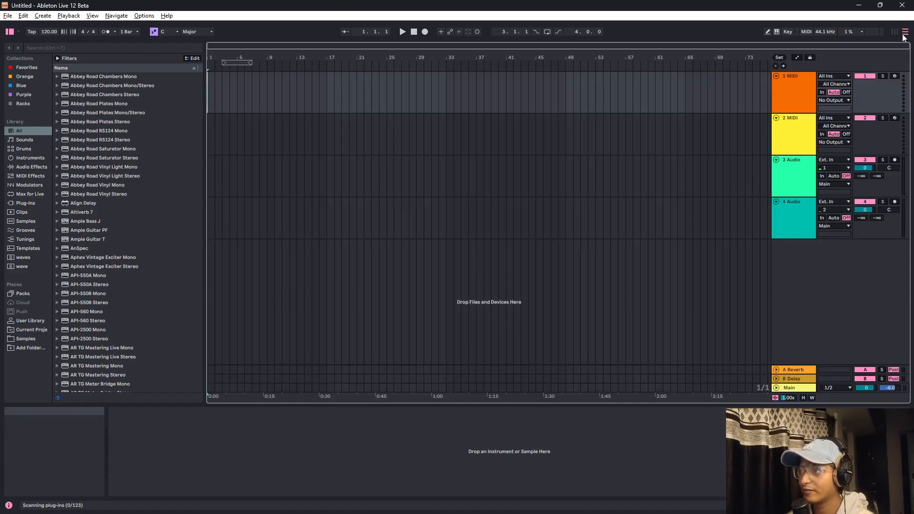
click(902, 34)
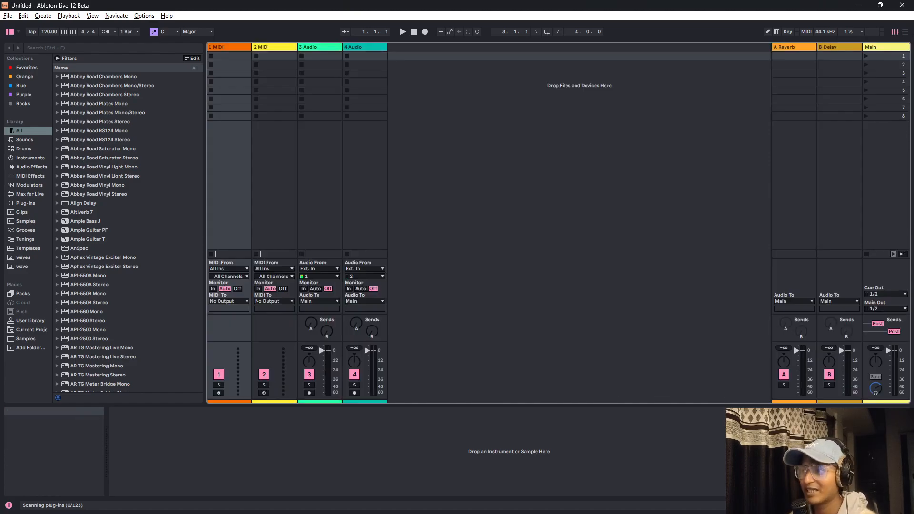
click(906, 32)
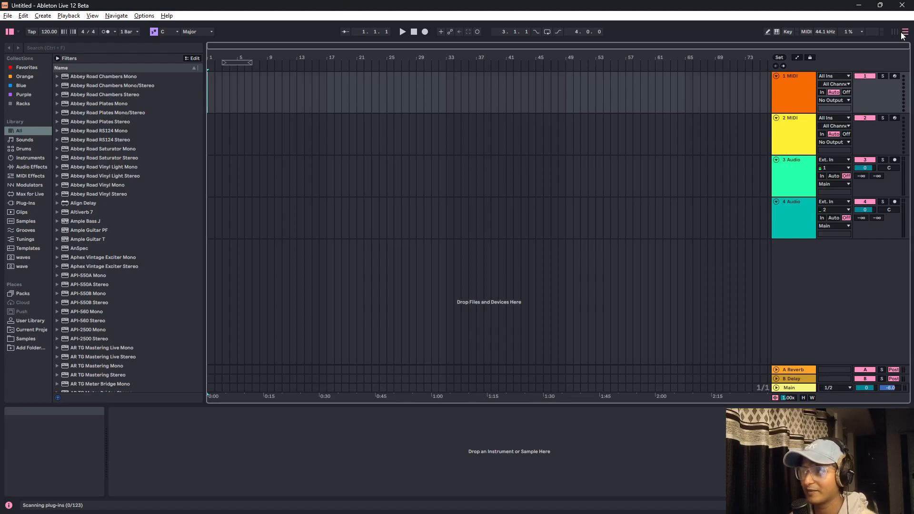
click(902, 34)
click(902, 34)
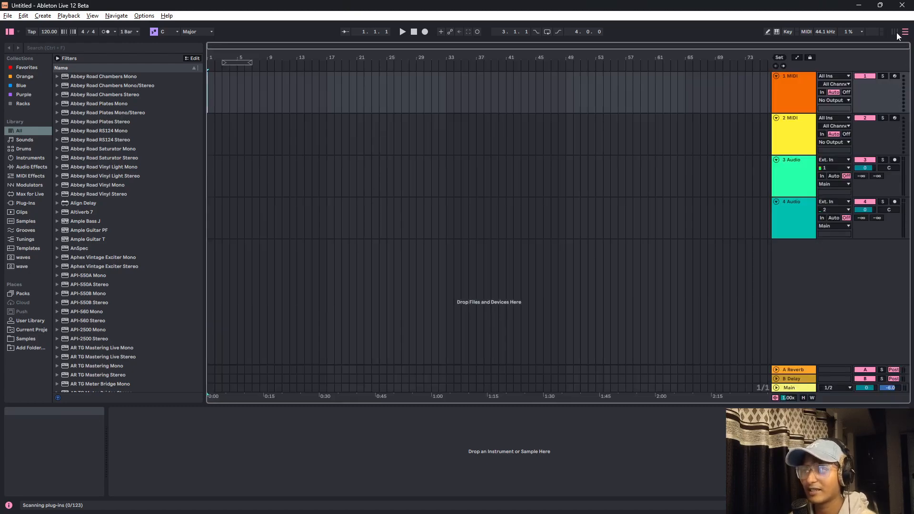
click(900, 36)
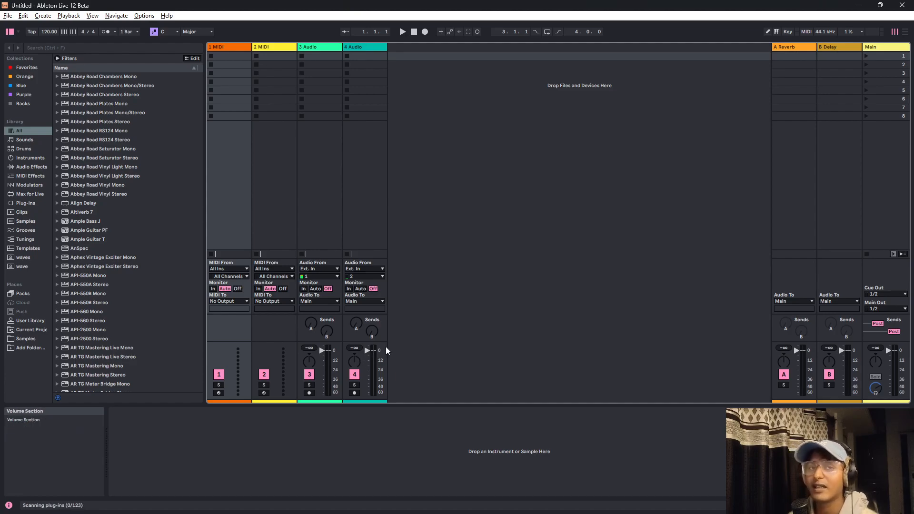
click(167, 433)
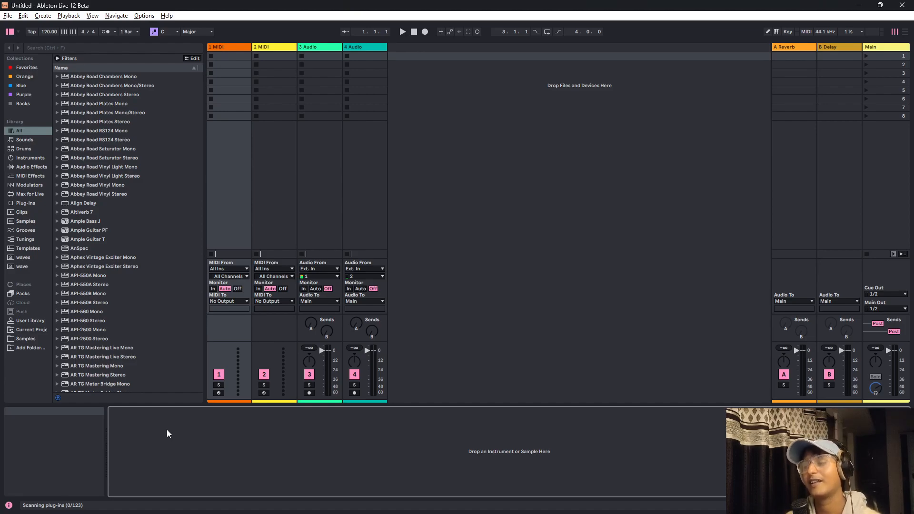
click(907, 32)
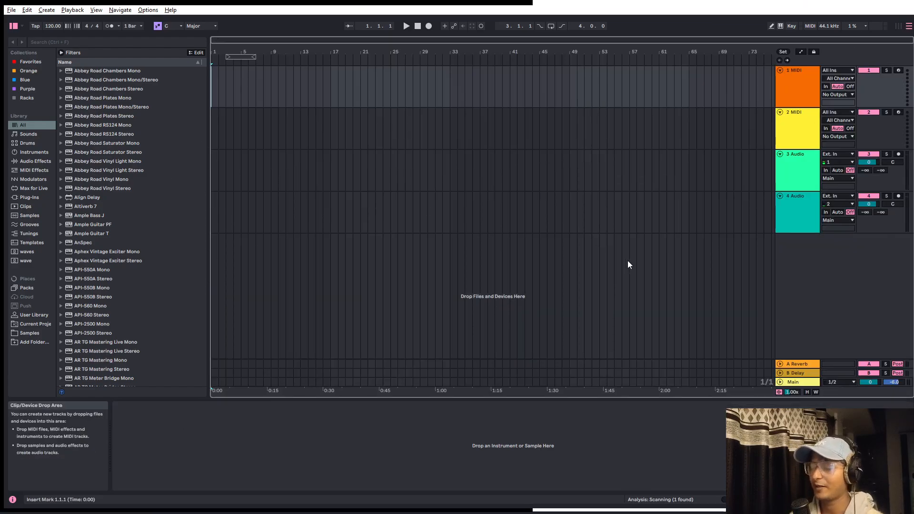
key(F11)
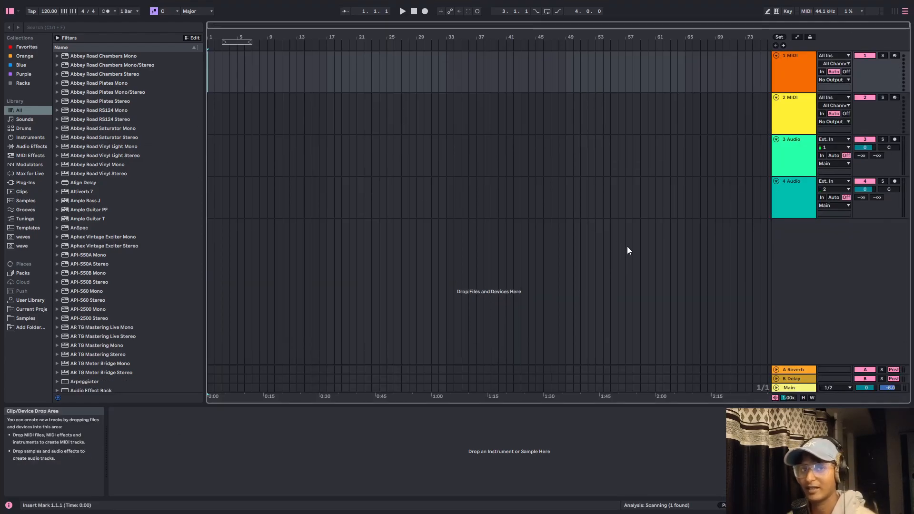
click(801, 79)
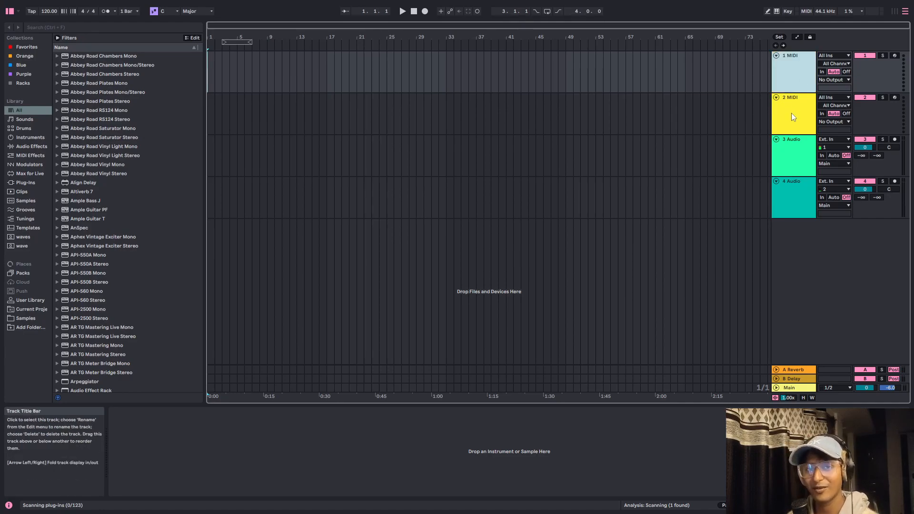
click(791, 113)
click(791, 64)
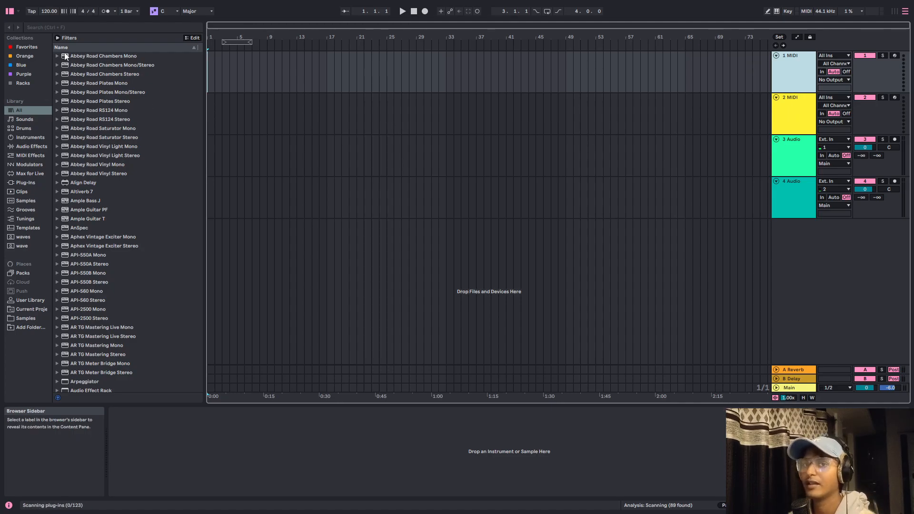
click(799, 104)
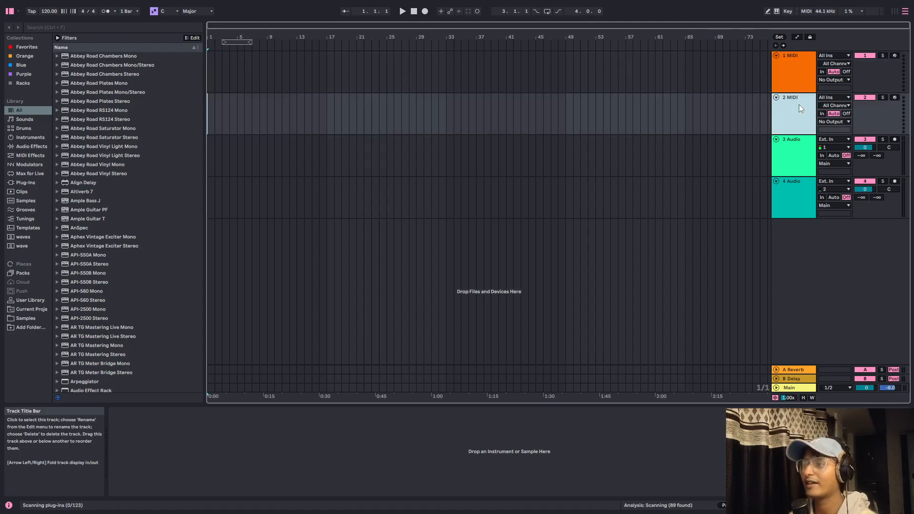
Step: Search the browser for "util" and add the Utility device to the 3 Audio track
click(798, 156)
click(44, 27)
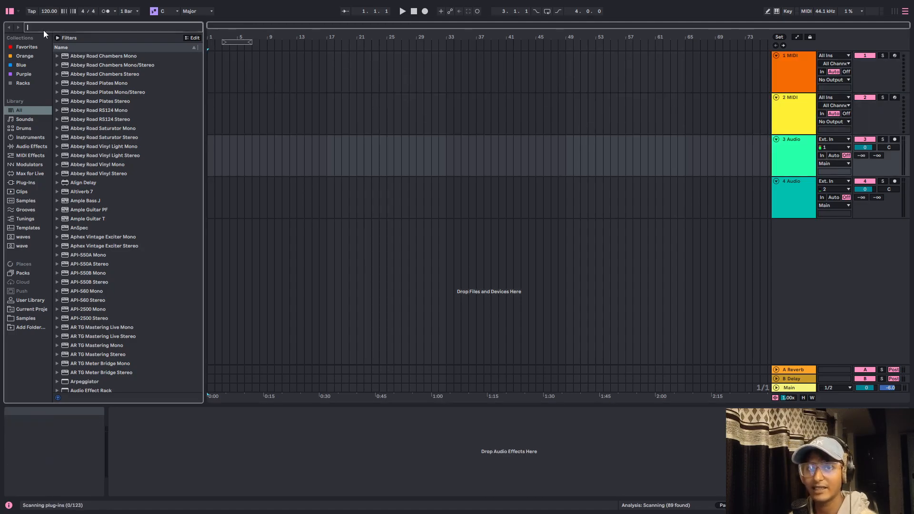
text(util)
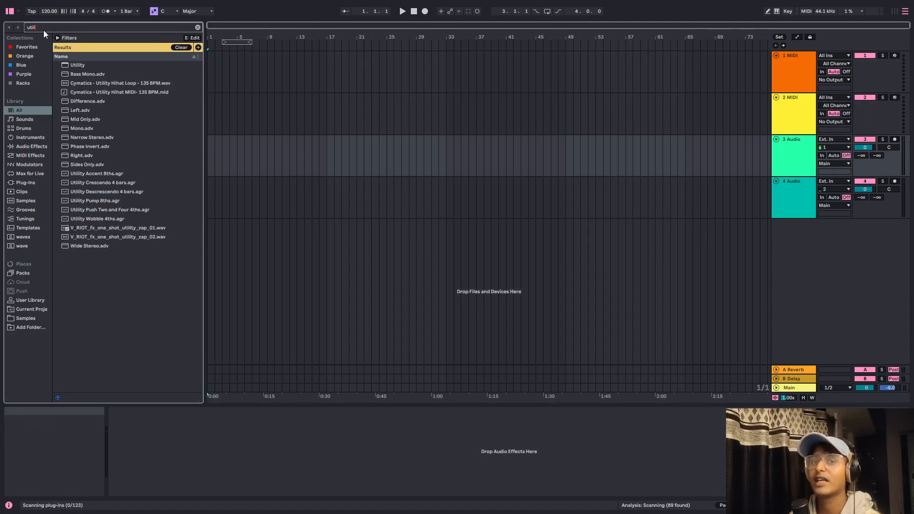
drag(73, 64, 162, 439)
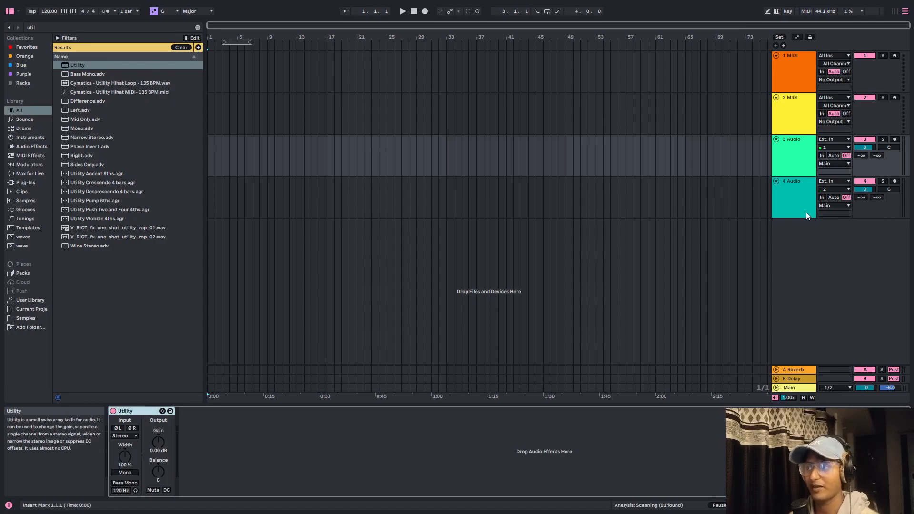
Step: Put a Utility device on the 4 Audio track as well and delete it from that track again
click(801, 162)
click(141, 411)
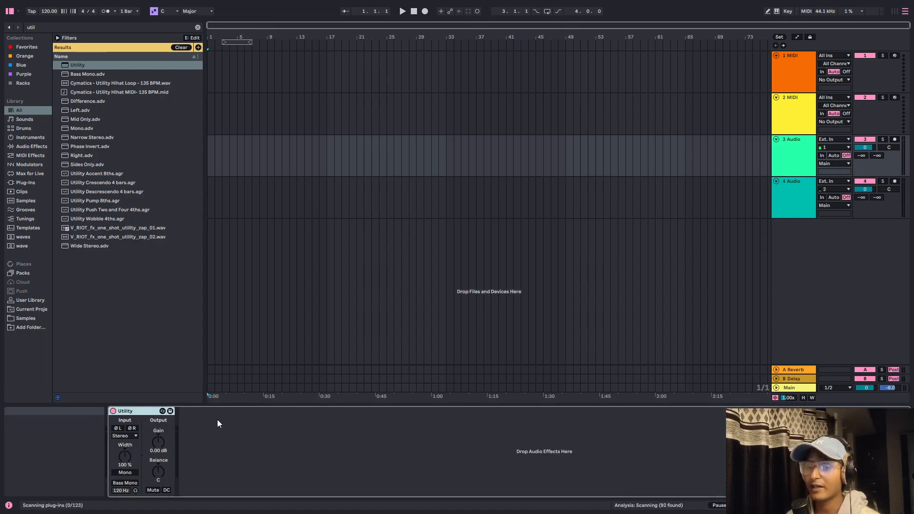
click(795, 158)
click(141, 412)
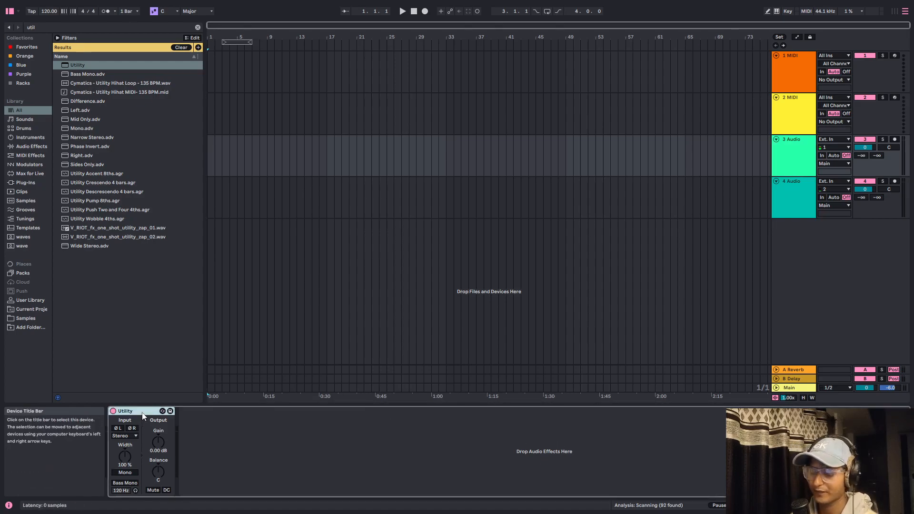
click(799, 147)
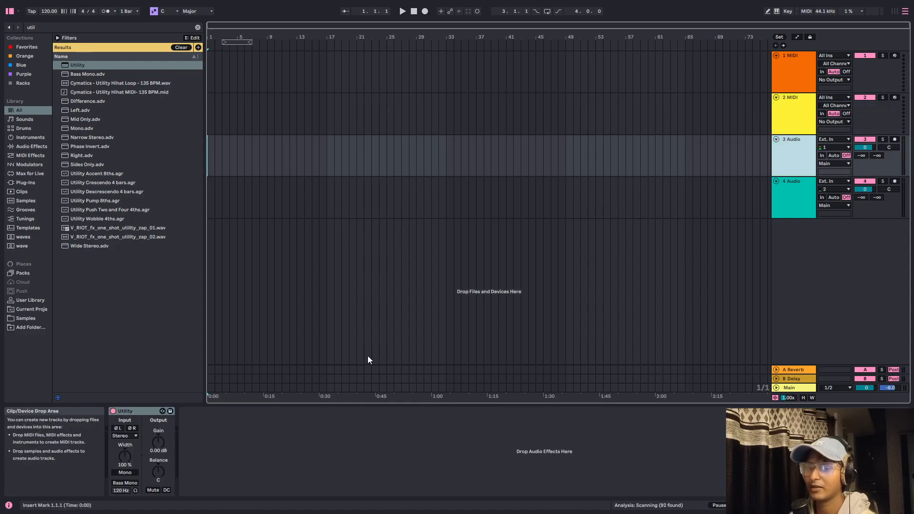
click(101, 66)
click(812, 198)
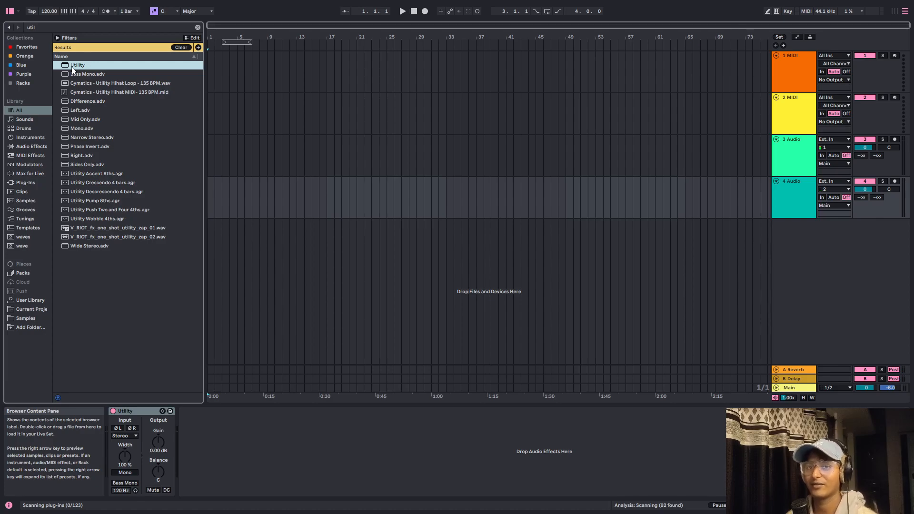
click(145, 412)
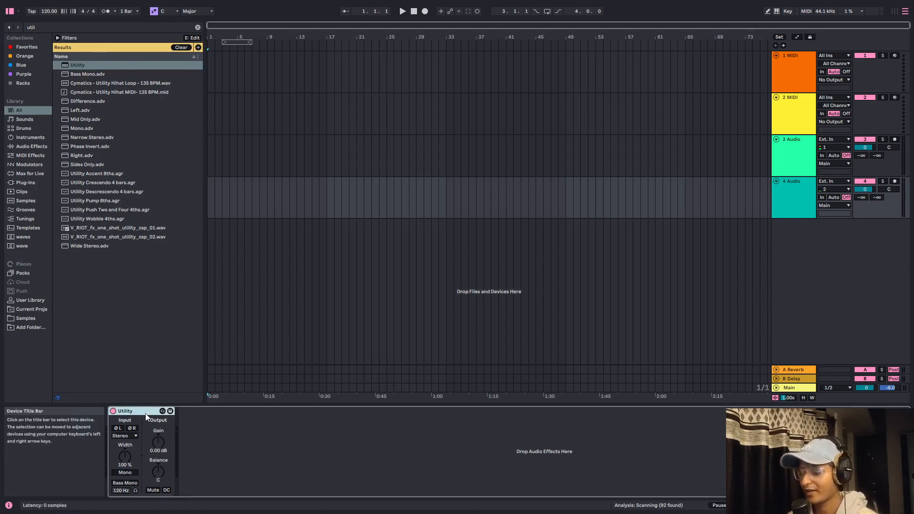
key(Delete)
Step: Delete both MIDI tracks and the first audio track, leaving a single audio track
click(803, 116)
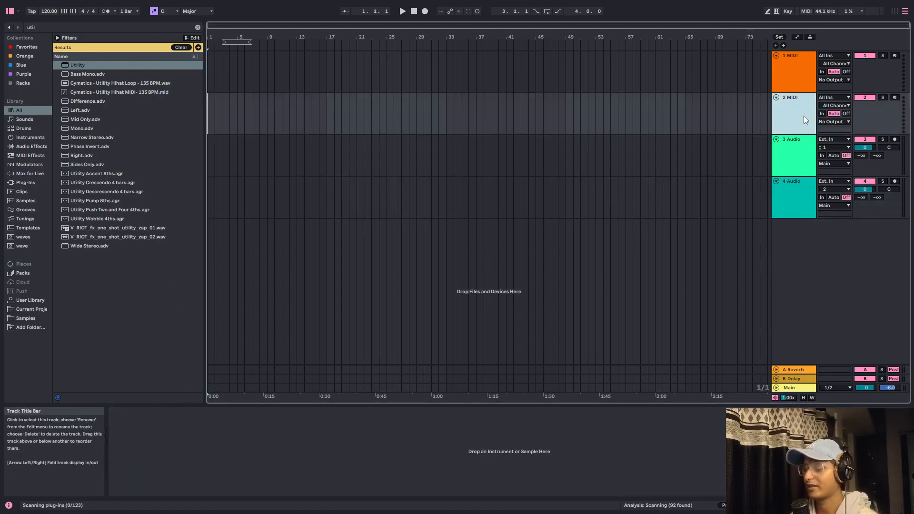
key(Delete)
click(795, 83)
key(Delete)
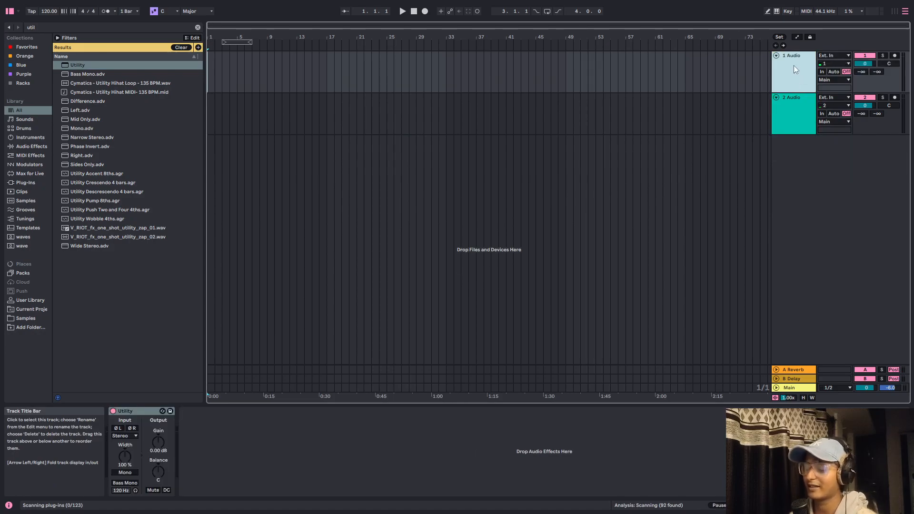
key(Delete)
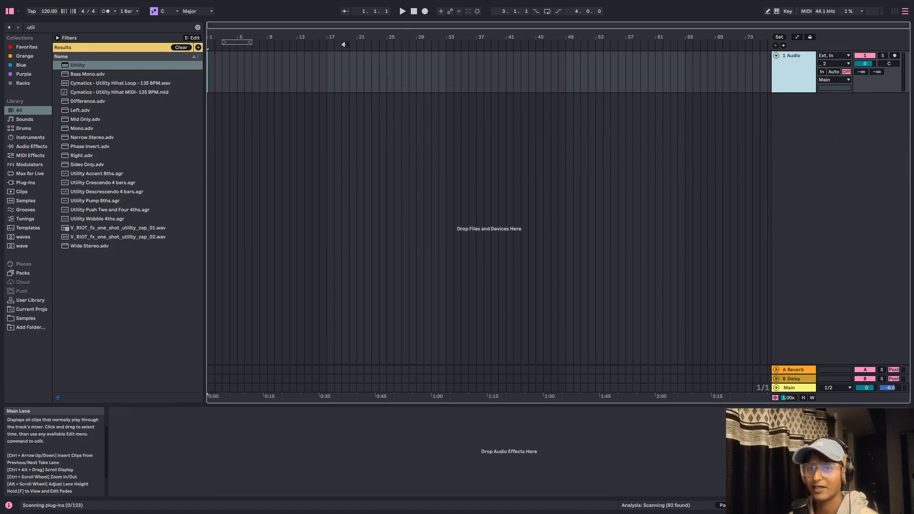
Step: Load Utility and Pro-Q 3 on the remaining audio track and close the Pro-Q 3 plug-in window
drag(71, 68, 261, 69)
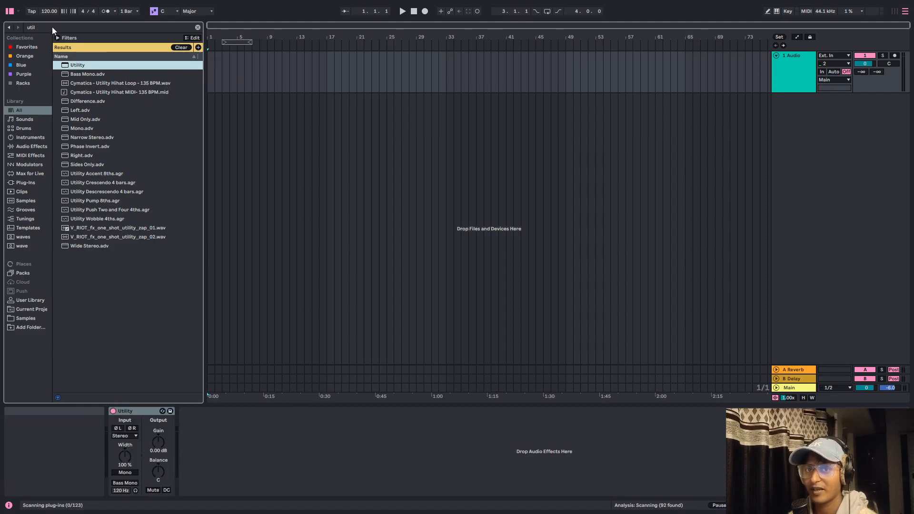
click(28, 27)
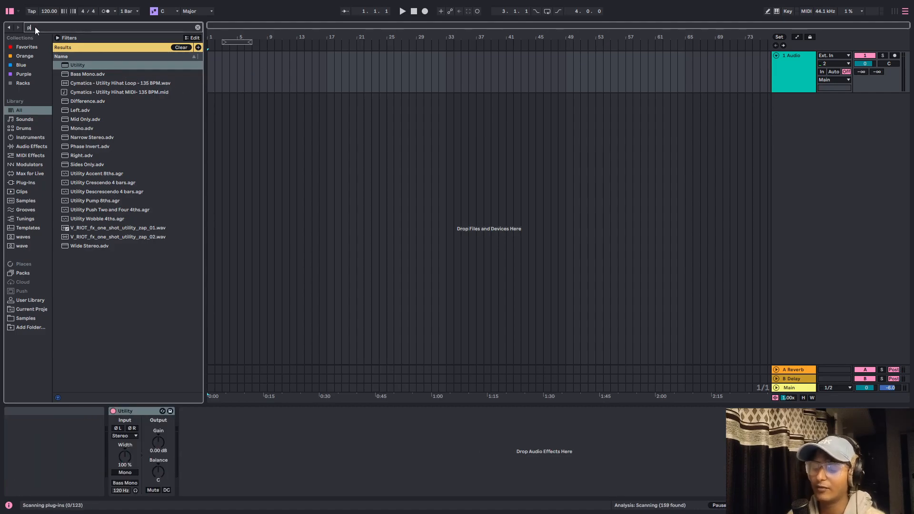
text(pro q)
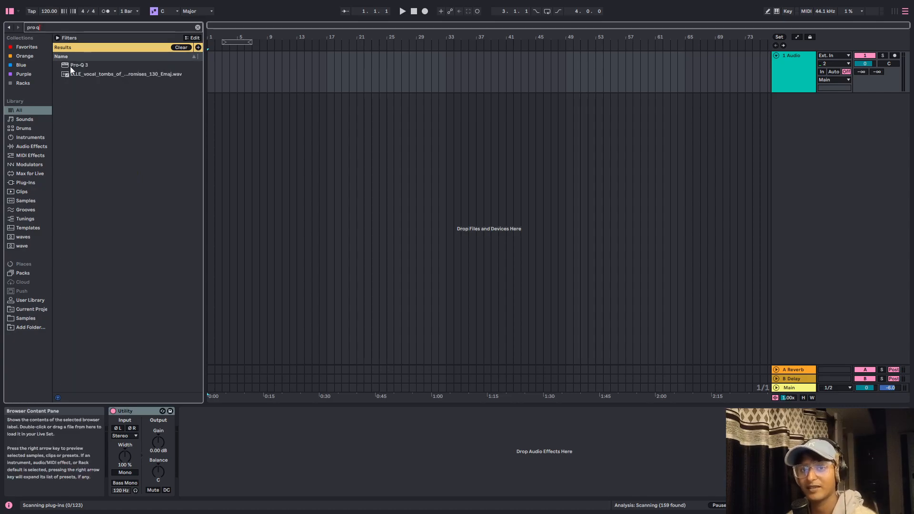
click(74, 66)
drag(252, 430, 252, 430)
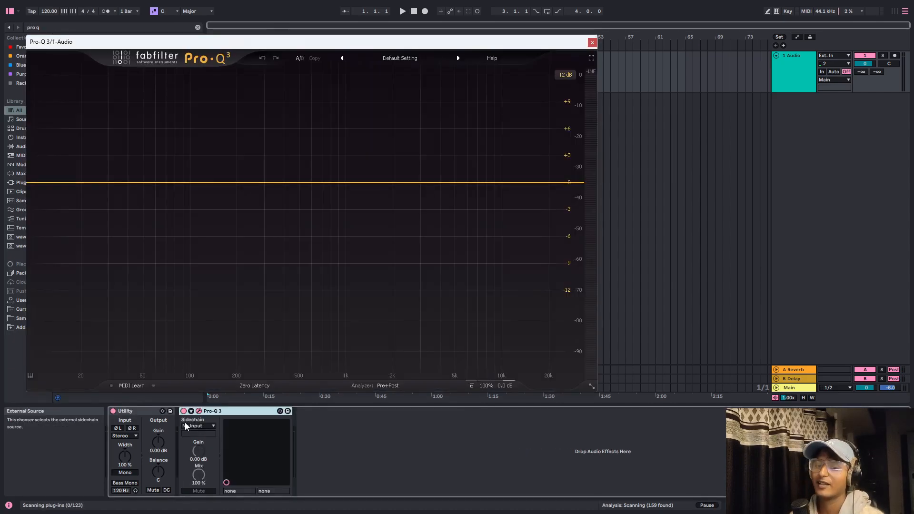
click(224, 411)
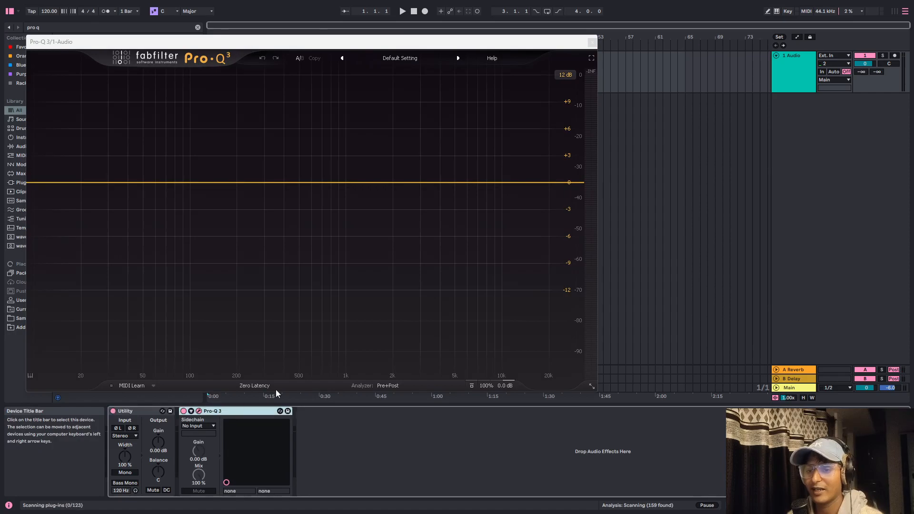
click(592, 42)
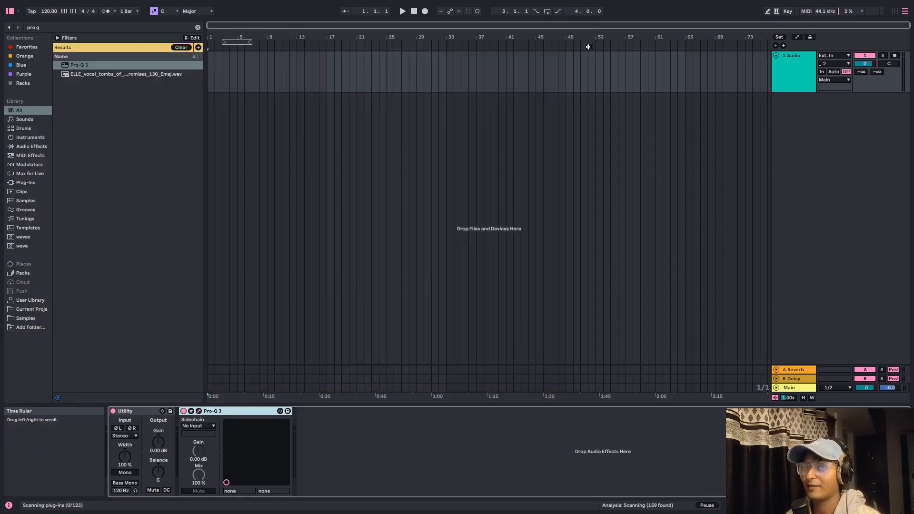
Step: Set the project tempo to 90 BPM
click(42, 12)
text(90)
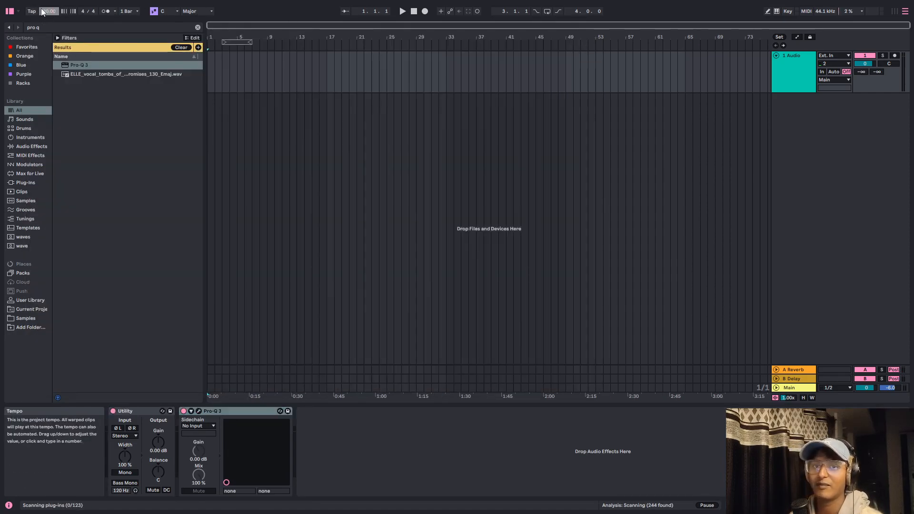
key(Return)
Step: Duplicate the 1 Audio track with its devices, and duplicate the resulting pair to make four audio tracks
click(789, 60)
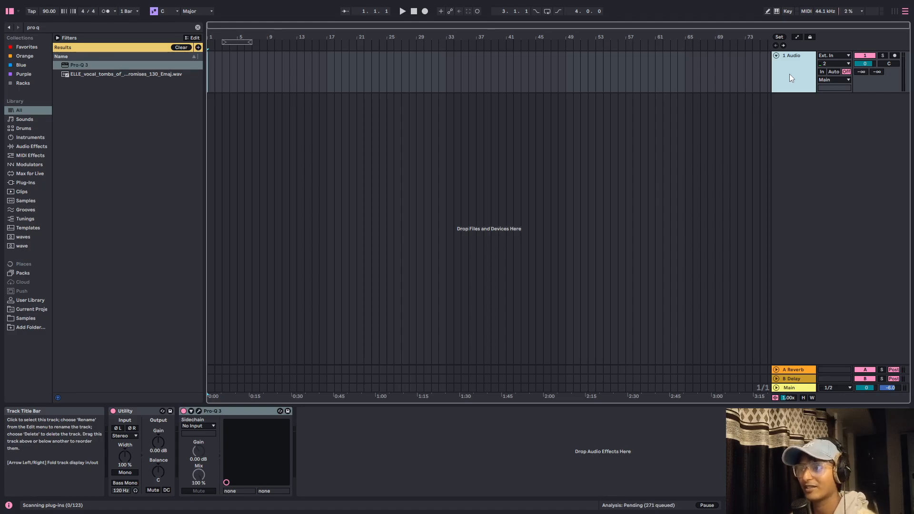
key(ctrl+t)
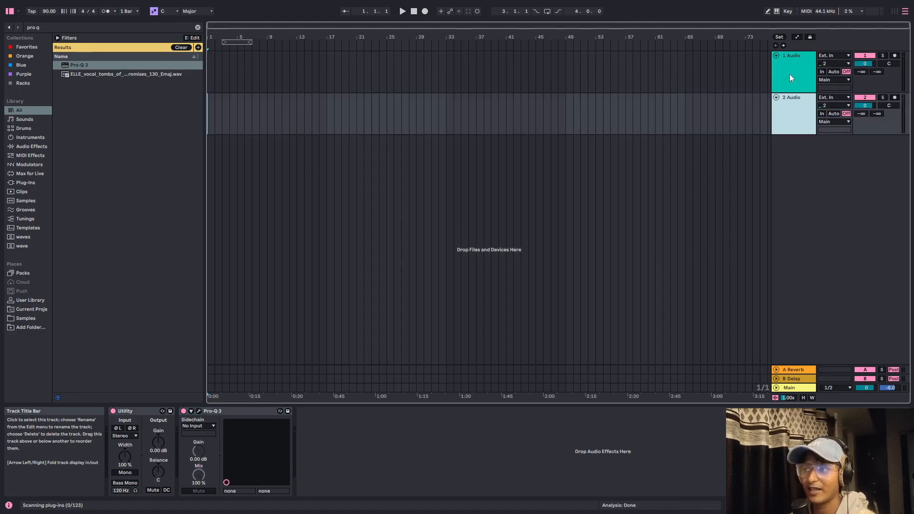
click(798, 104)
key(ctrl+d)
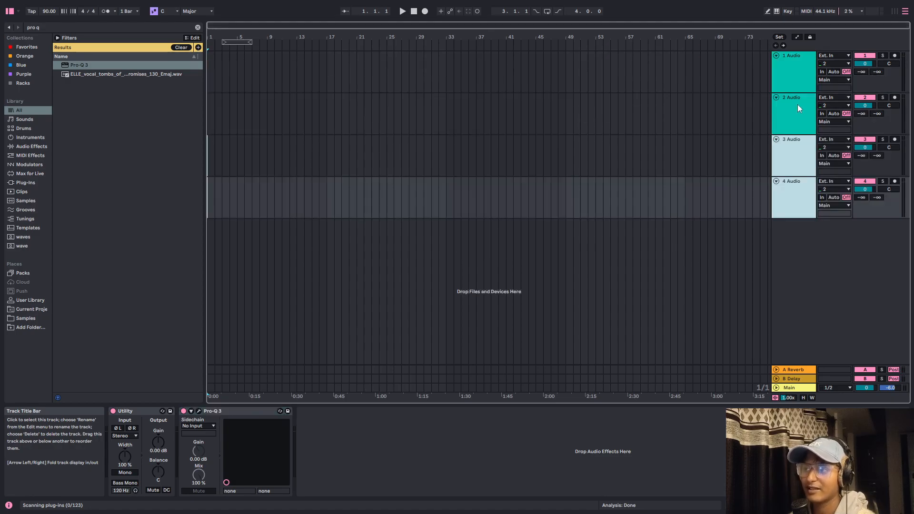
Step: Select all four audio tracks and duplicate them to make eight
click(793, 62)
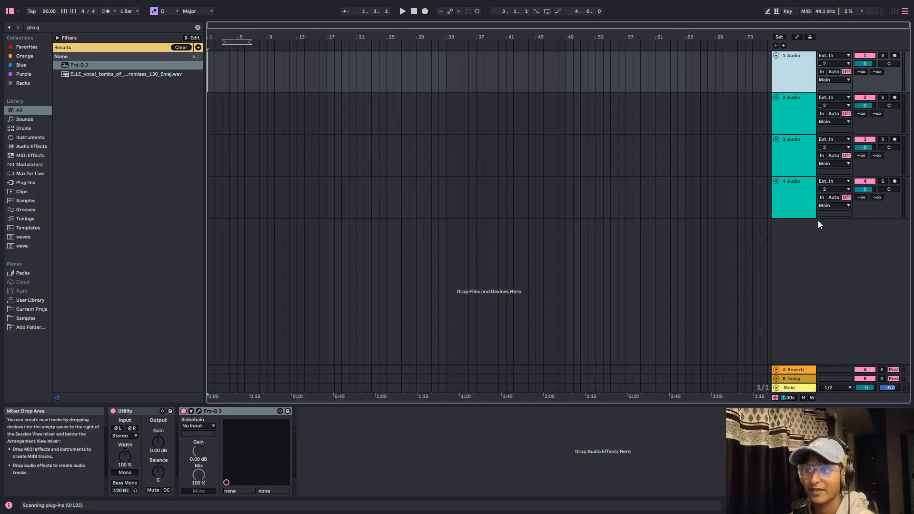
shift+click(799, 195)
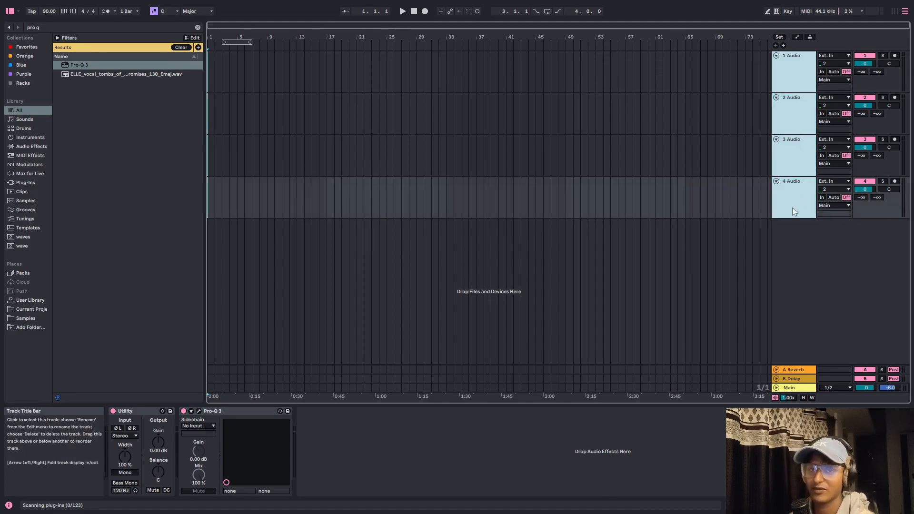
key(ctrl+d)
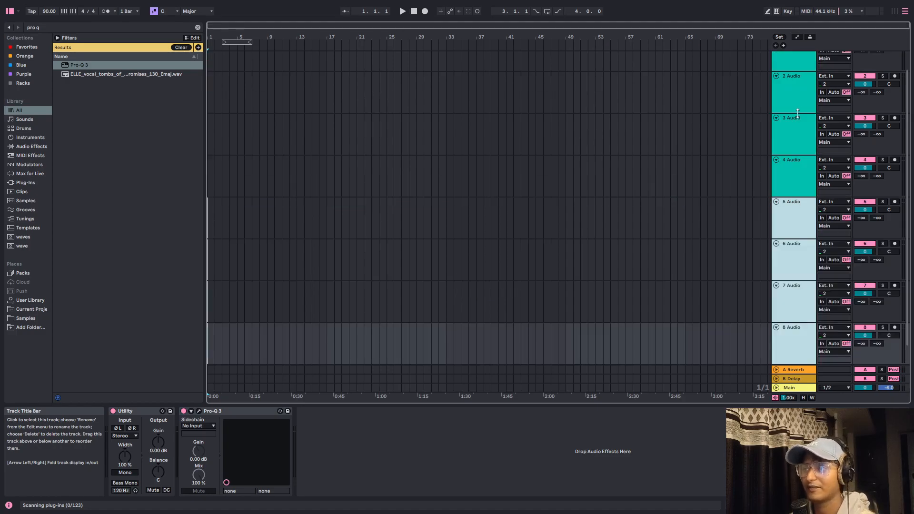
Step: Select all eight audio tracks and duplicate them to make sixteen
scroll(799, 67, up, 1)
click(799, 71)
scroll(798, 72, down, 2)
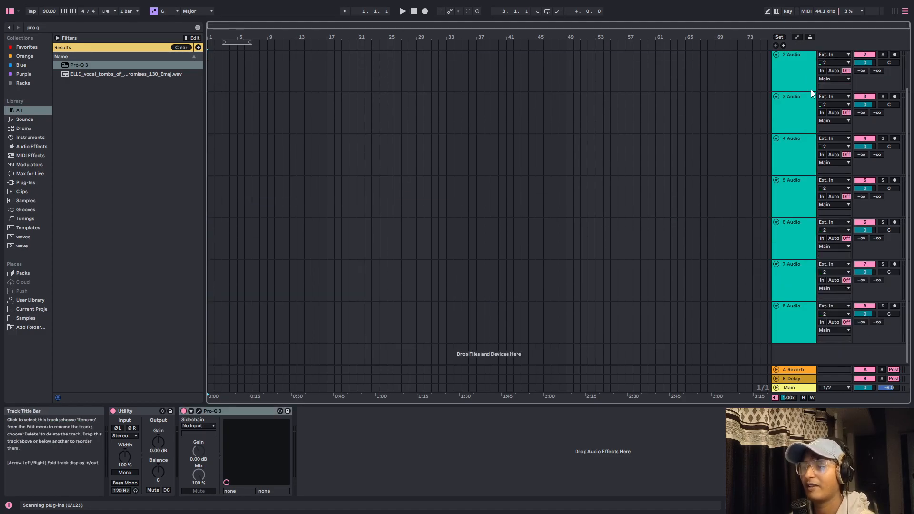
click(791, 324)
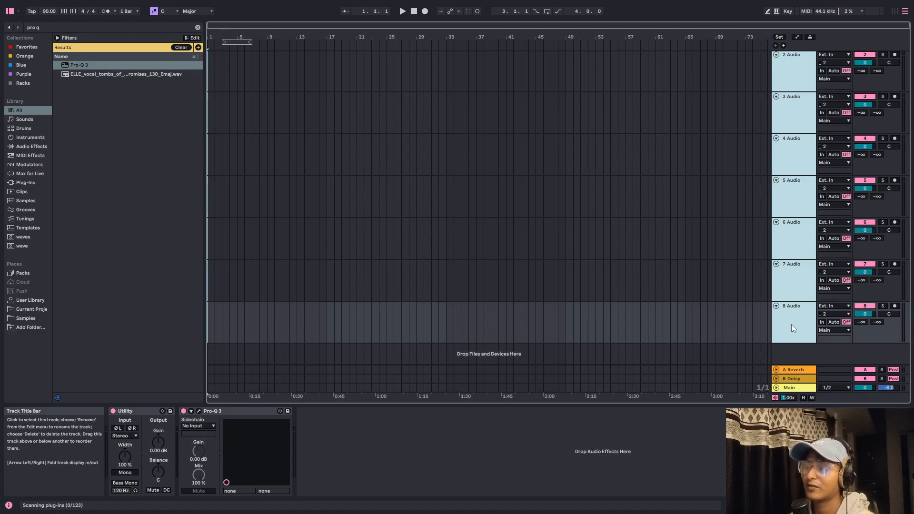
key(ctrl+t)
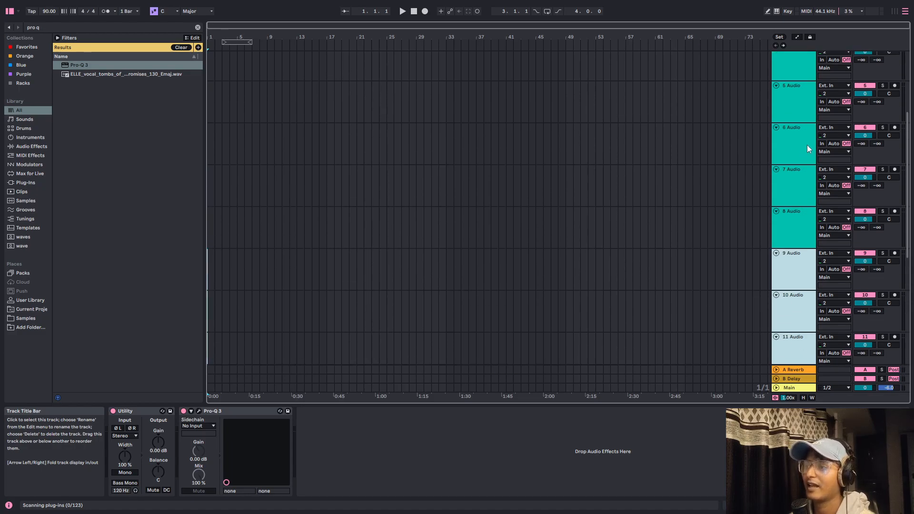
Step: Select a block of audio tracks ending at 16 Audio and duplicate it to extend the project to 24 tracks
scroll(797, 134, up, 1)
shift+click(793, 82)
scroll(796, 161, down, 3)
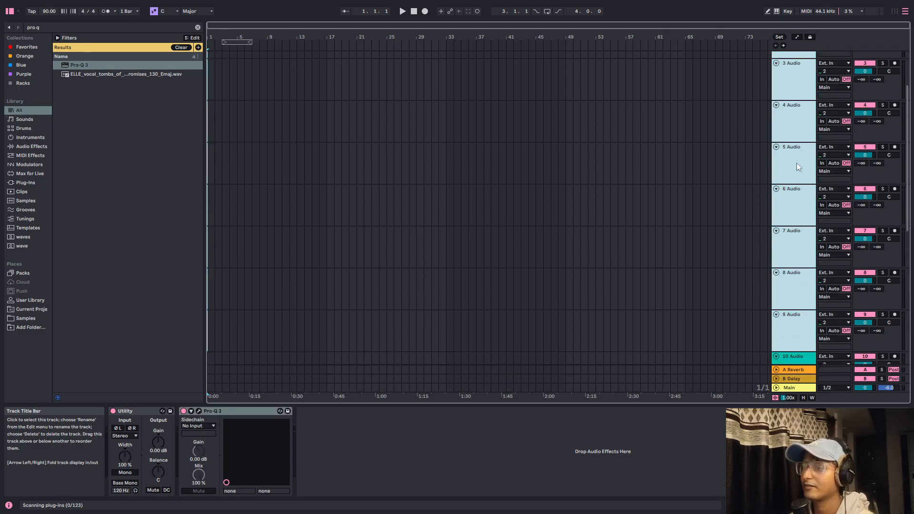
scroll(793, 281, down, 4)
shift+click(792, 313)
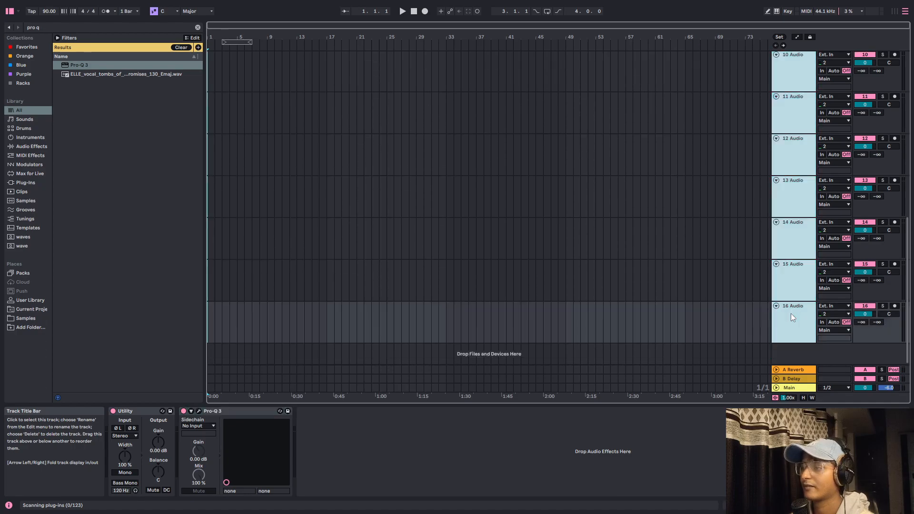
scroll(793, 305, down, 6)
Step: Select the last ten audio tracks, 15 Audio to 24 Audio, and duplicate them to make 34
click(790, 328)
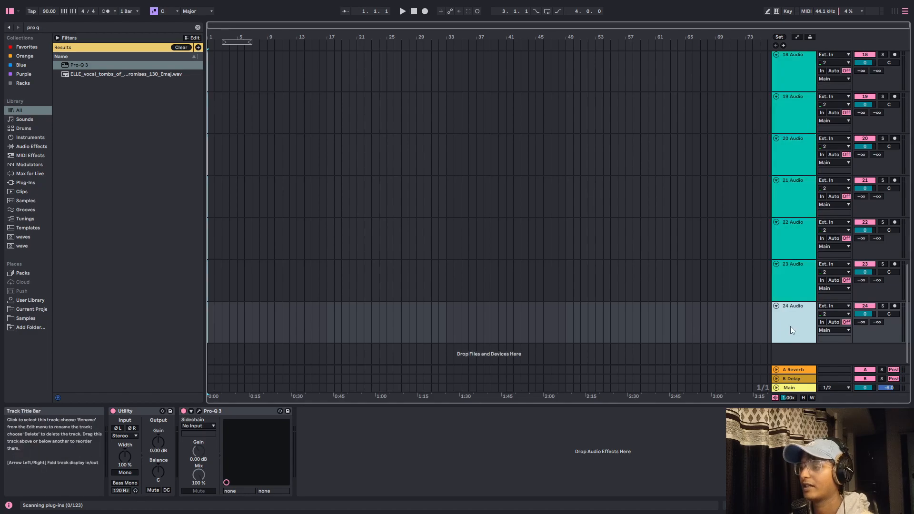
scroll(792, 328, up, 3)
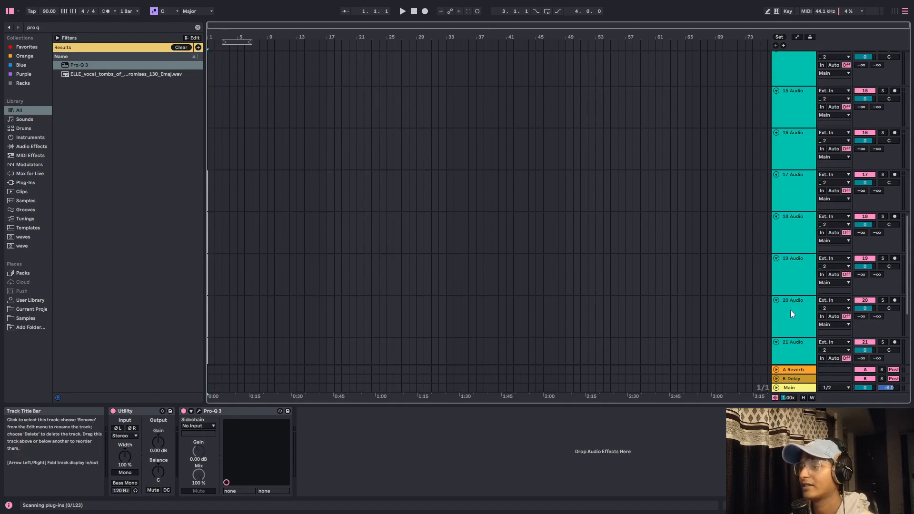
click(779, 120)
key(ctrl+d)
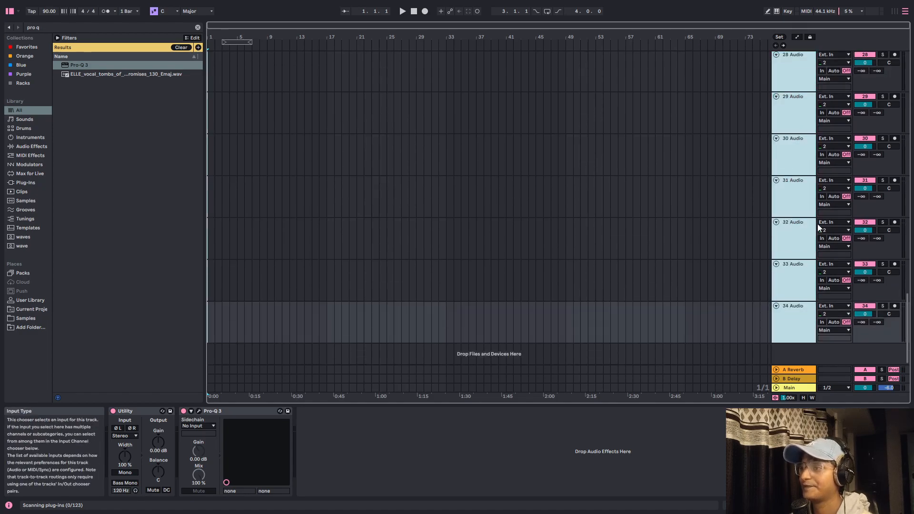
Step: Step through the tracks from 34 Audio up to 3 Audio to check the device chain on each
click(800, 314)
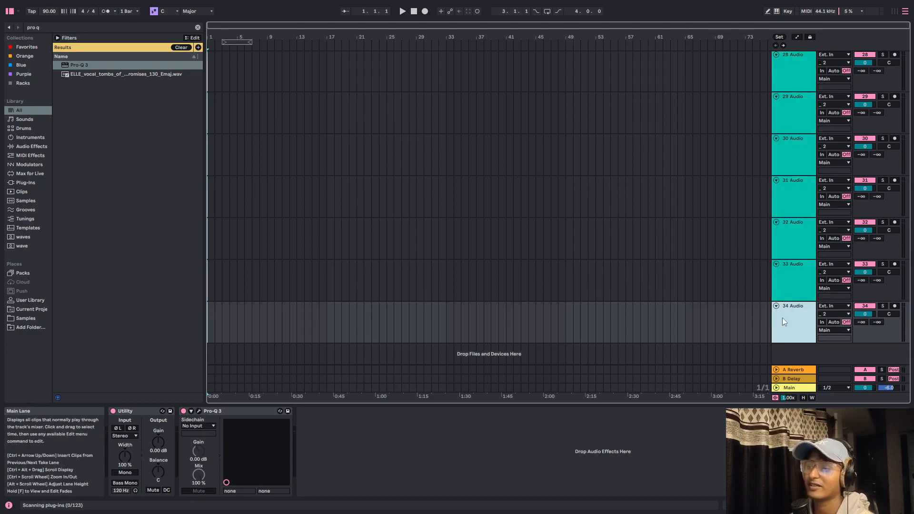
key(Up)
key(Up)
key(Up)
key(Up)
key(Up)
key(Up)
key(Up)
key(Up)
key(Up)
key(Up)
key(Up)
key(Up)
key(Up)
key(Up)
key(Up)
key(Up)
key(Up)
key(Up)
key(Up)
key(Up)
key(Up)
key(Up)
key(Up)
key(Up)
key(Up)
key(Up)
key(Up)
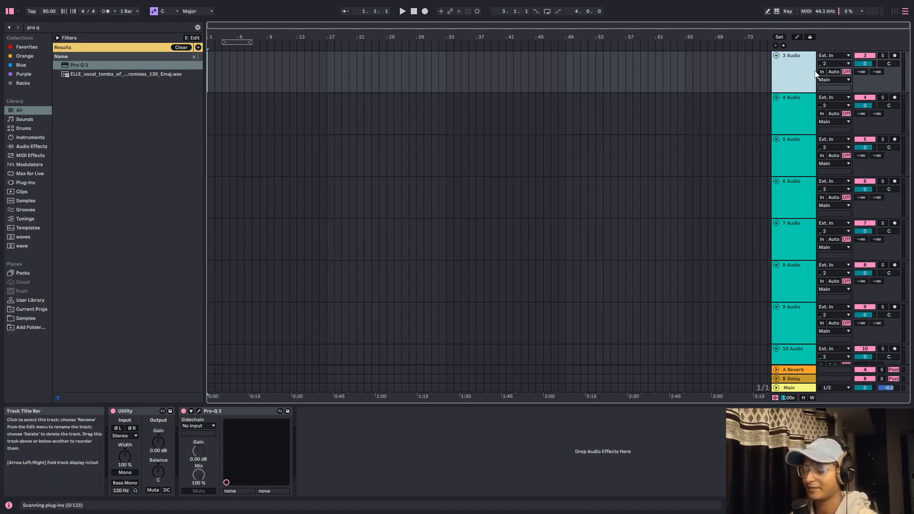
Step: Leave full screen, select all files in the stems folder in File Explorer, and place them on separate tracks from 1 Audio at bar 1
key(F11)
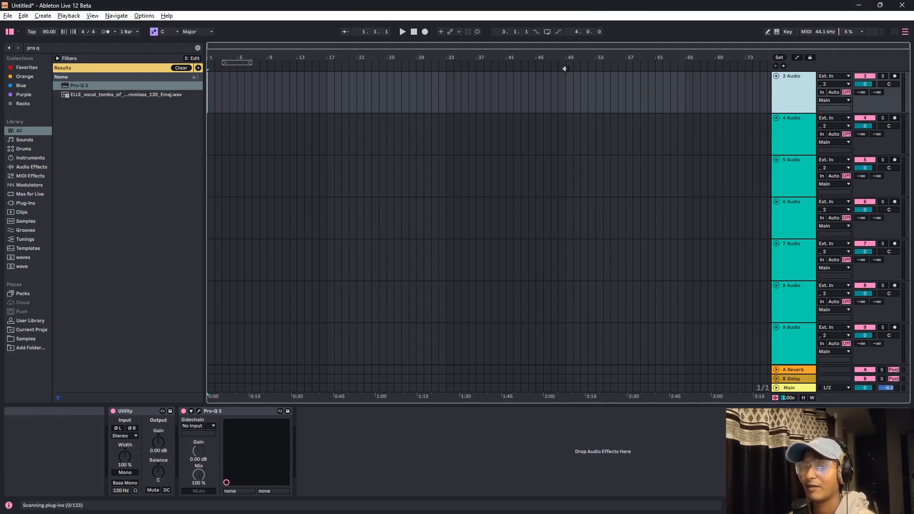
scroll(776, 131, up, 2)
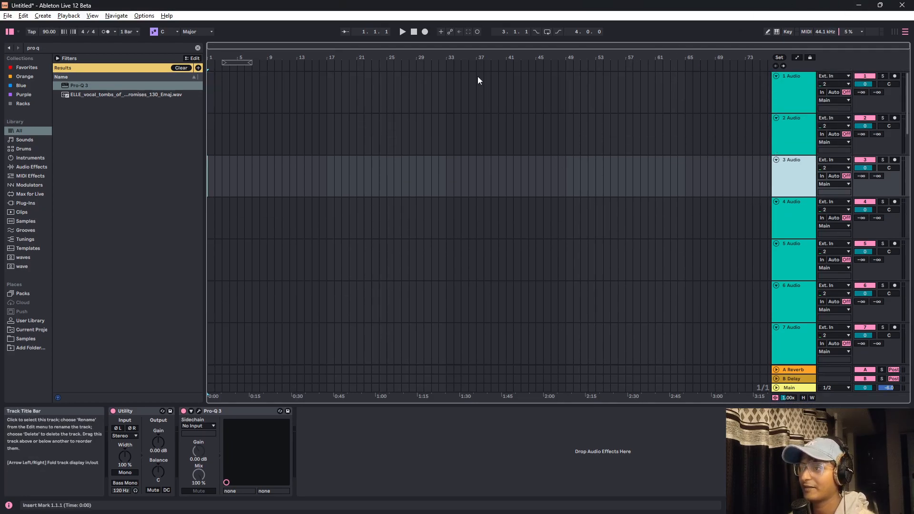
click(858, 5)
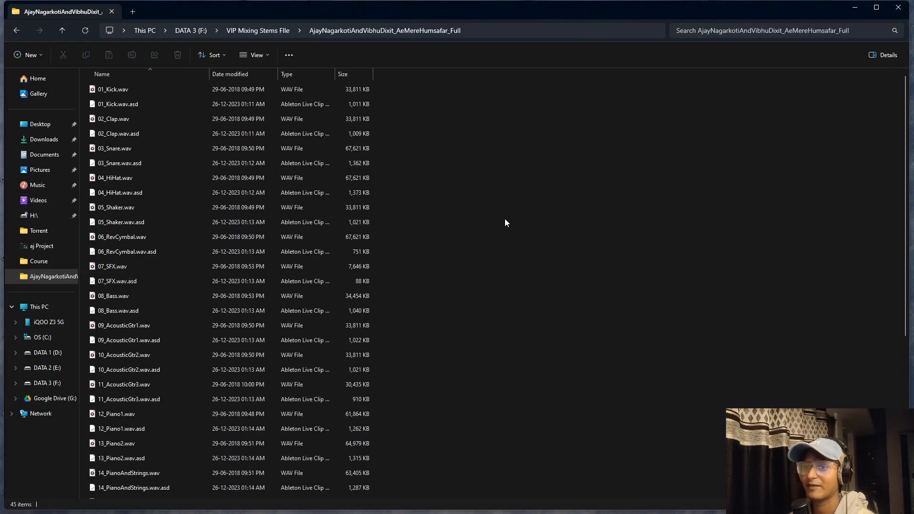
key(ctrl+a)
drag(102, 85, 336, 147)
key(alt+Tab)
drag(239, 90, 210, 88)
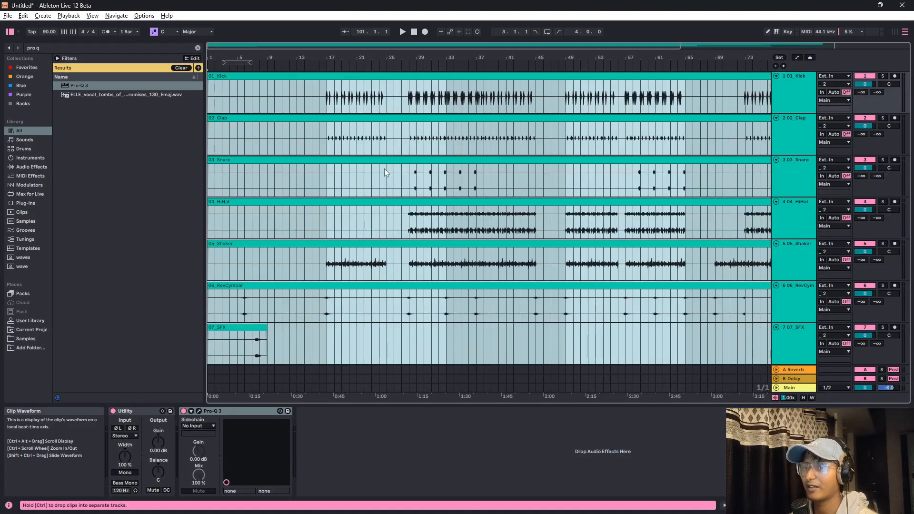
Step: Select all imported stem clips and switch Warp off for them
scroll(384, 170, down, 2)
scroll(385, 171, down, 2)
click(418, 213)
click(388, 230)
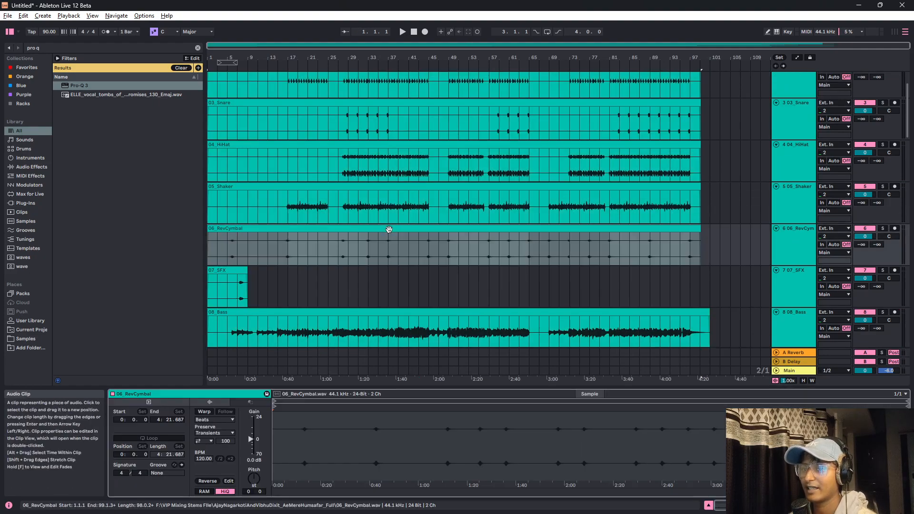
click(387, 299)
key(ctrl+a)
click(213, 410)
click(212, 410)
click(730, 309)
Step: Go through the stem tracks from 13_Piano2 up to 01_Kick to check their clips and Utility and Pro-Q 3 devices
scroll(719, 300, down, 1)
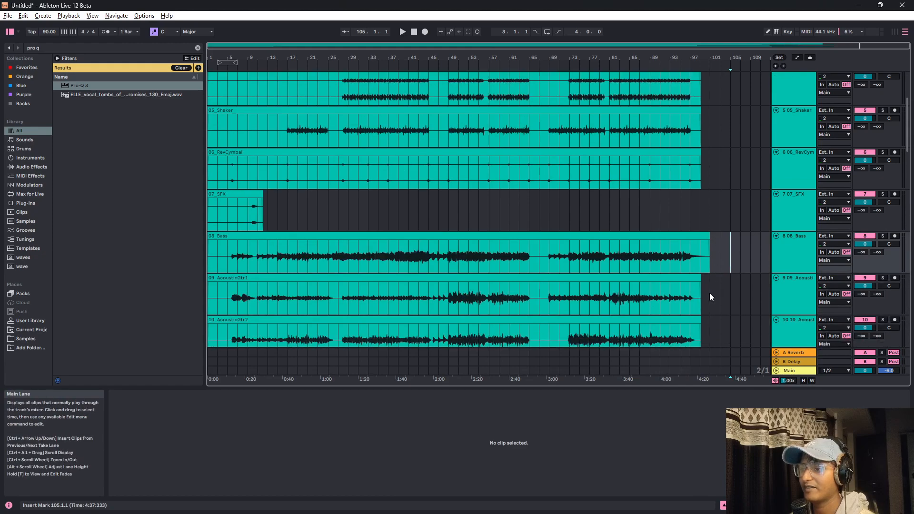
scroll(690, 257, down, 4)
click(806, 282)
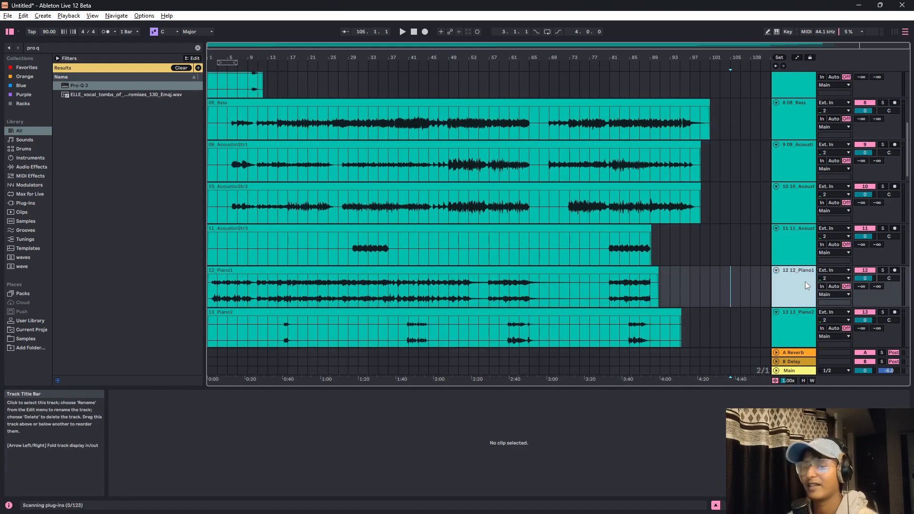
double_click(810, 337)
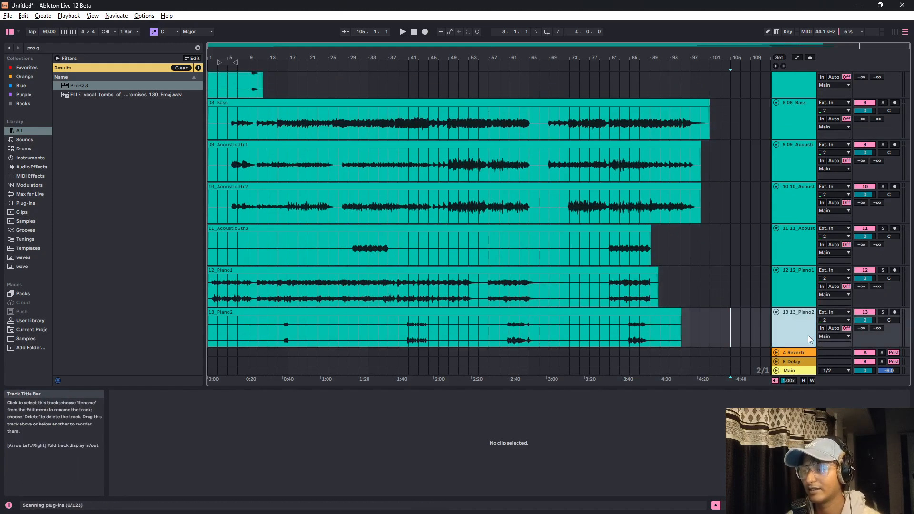
click(796, 297)
click(786, 238)
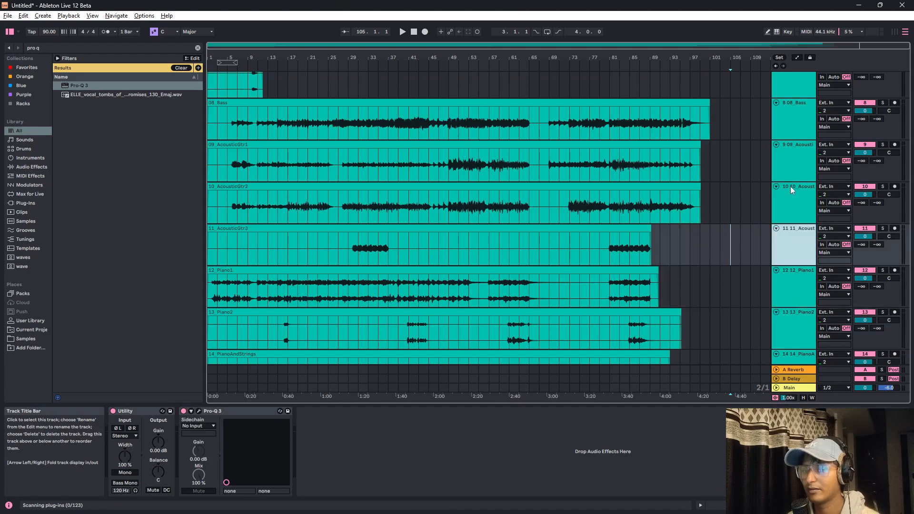
click(792, 188)
key(Down)
key(Up)
key(Up)
key(Up)
key(Up)
key(Up)
key(Up)
key(Up)
key(Up)
key(Up)
key(Up)
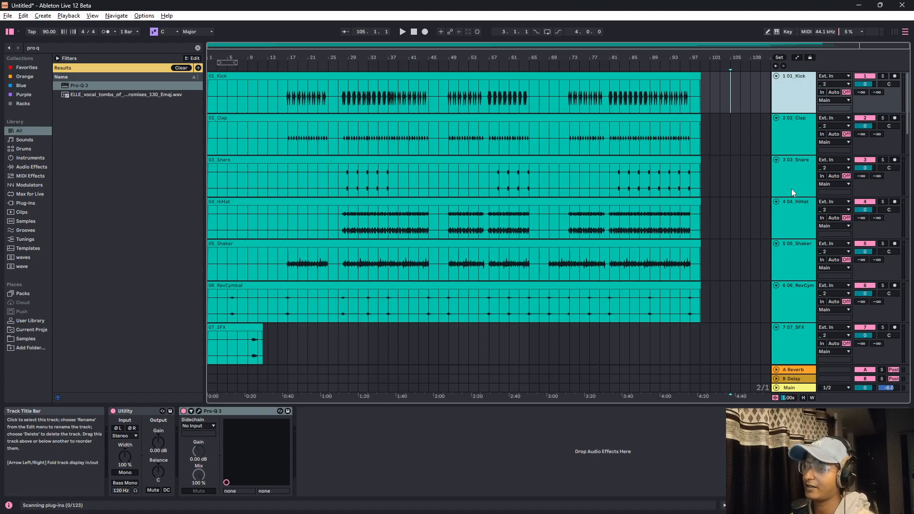
click(784, 150)
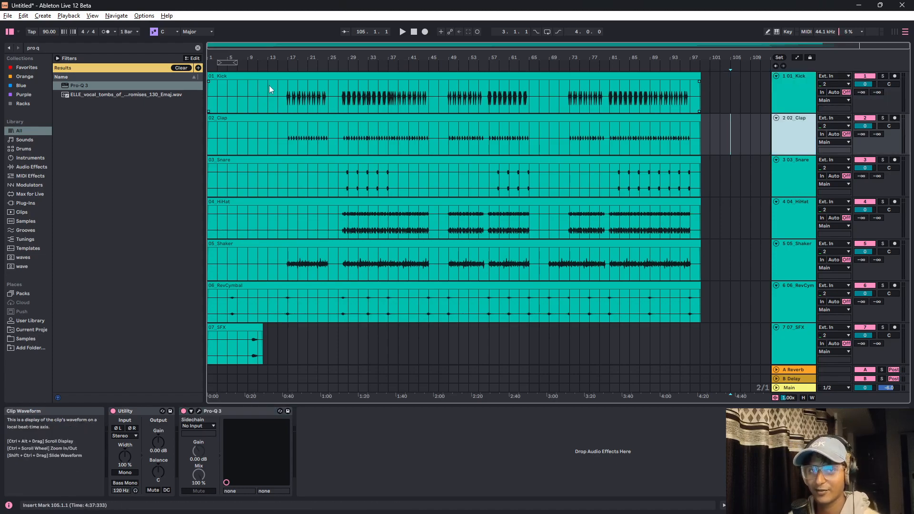
click(791, 91)
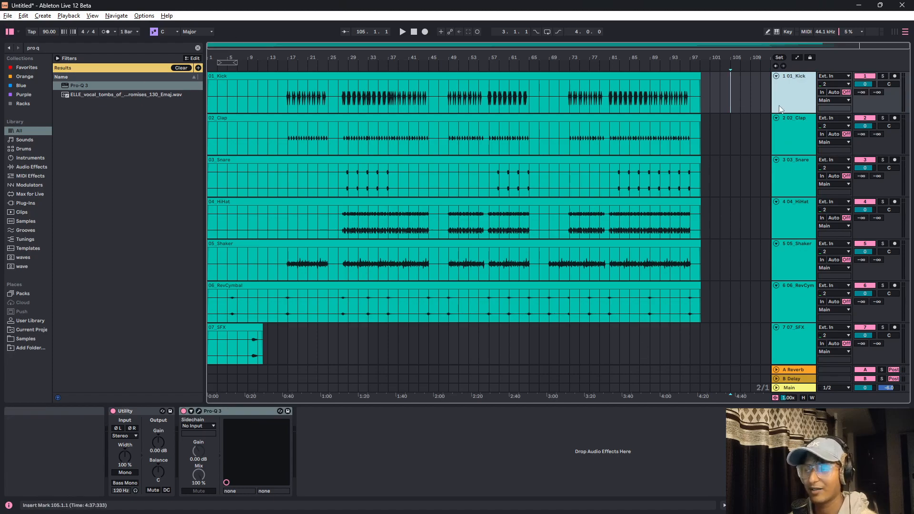
Step: Open the recent Live Set aj.als
click(8, 15)
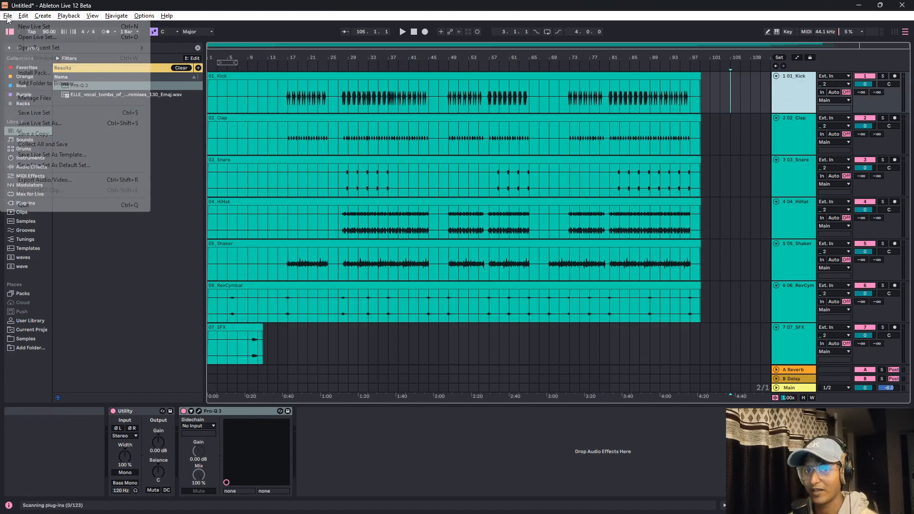
mouse_move(41, 48)
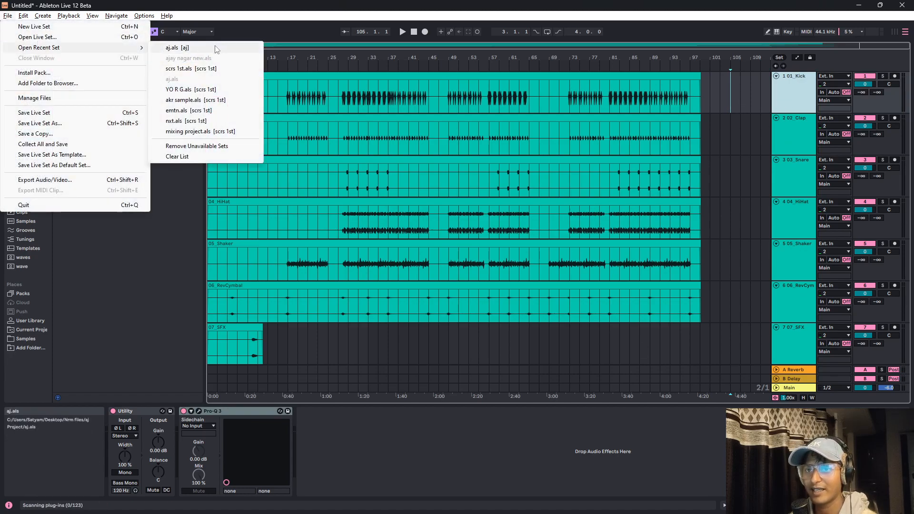
click(216, 46)
click(471, 277)
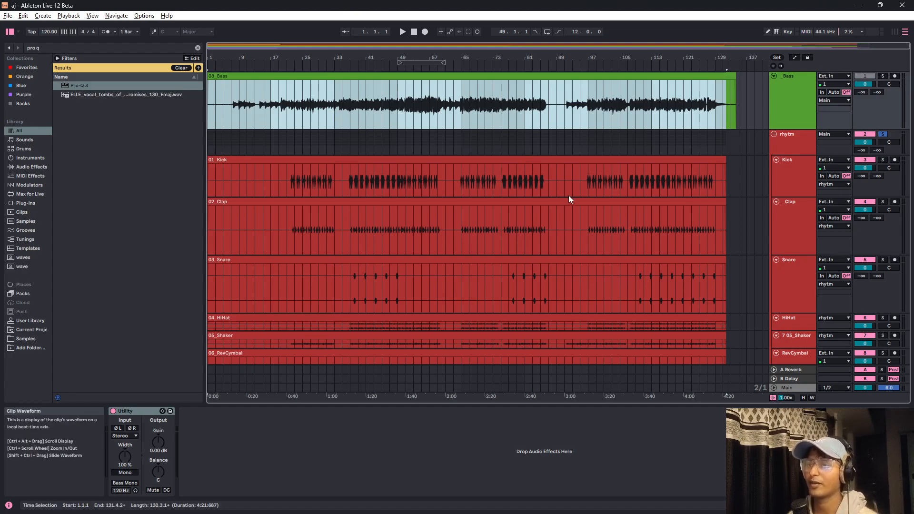
Step: Solo the _Bass track and set the project tempo to 90 BPM
click(799, 101)
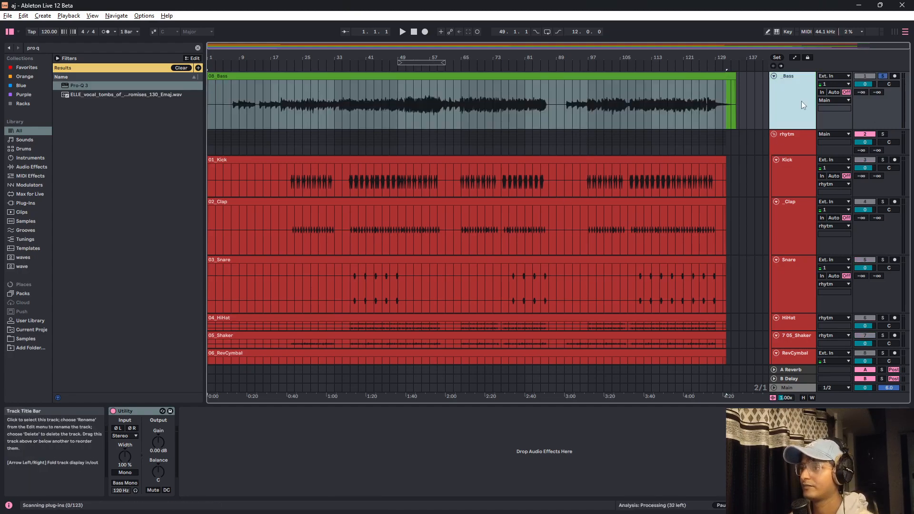
click(666, 77)
scroll(520, 234, down, 5)
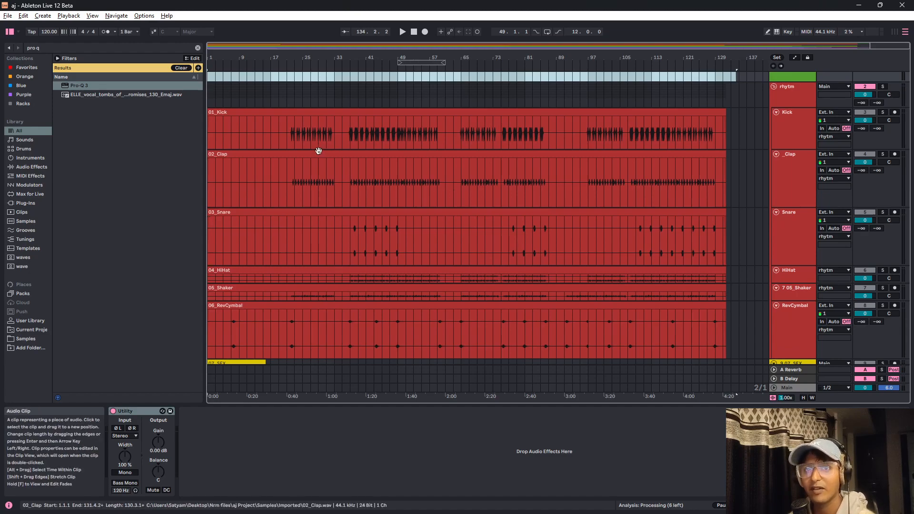
click(318, 150)
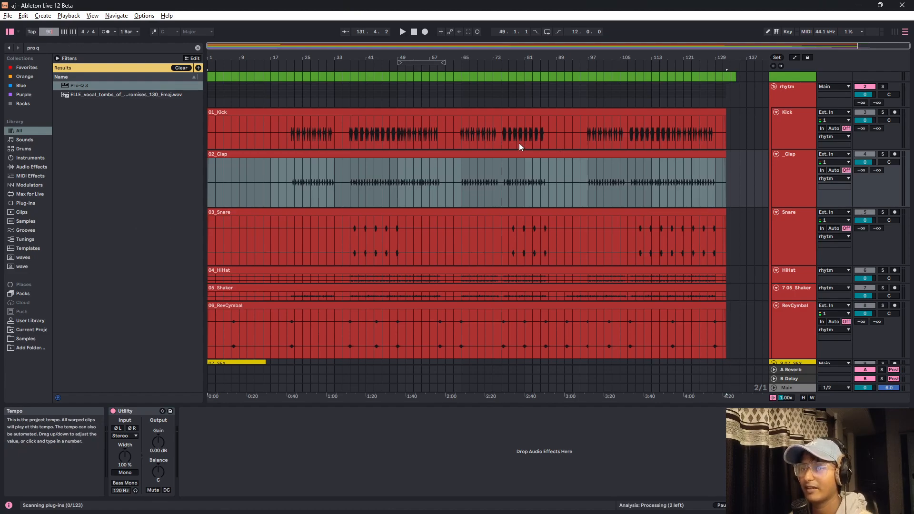
key(Return)
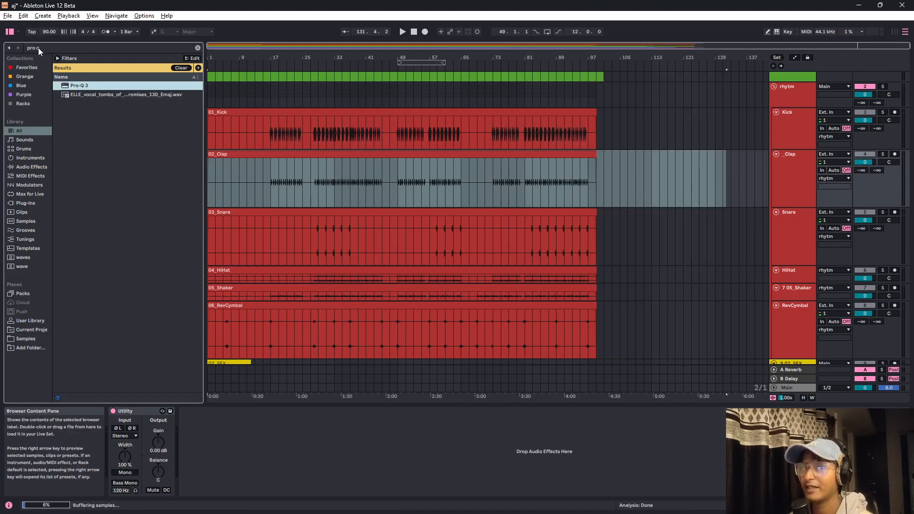
Step: Inspect the 01_Kick and 04_HiHat clips and their warp settings in the clip view
click(710, 120)
double_click(547, 114)
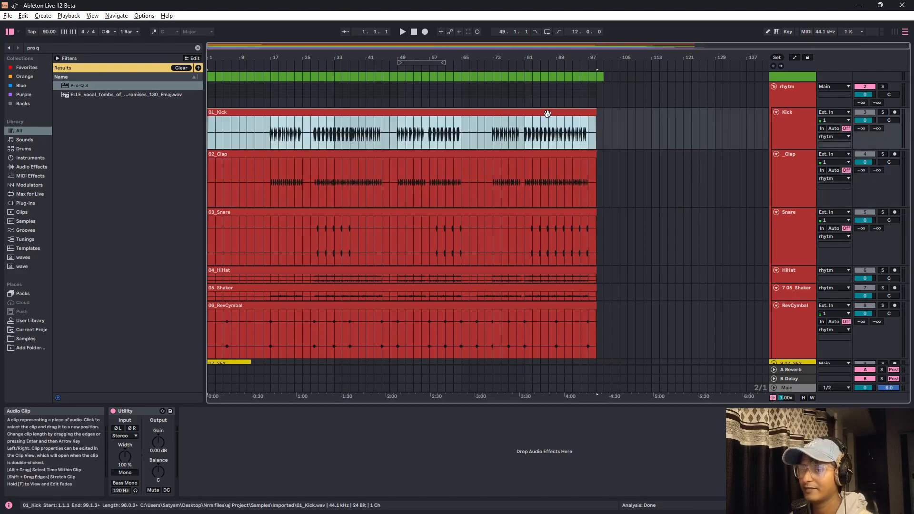
click(621, 230)
key(ctrl+a)
click(447, 272)
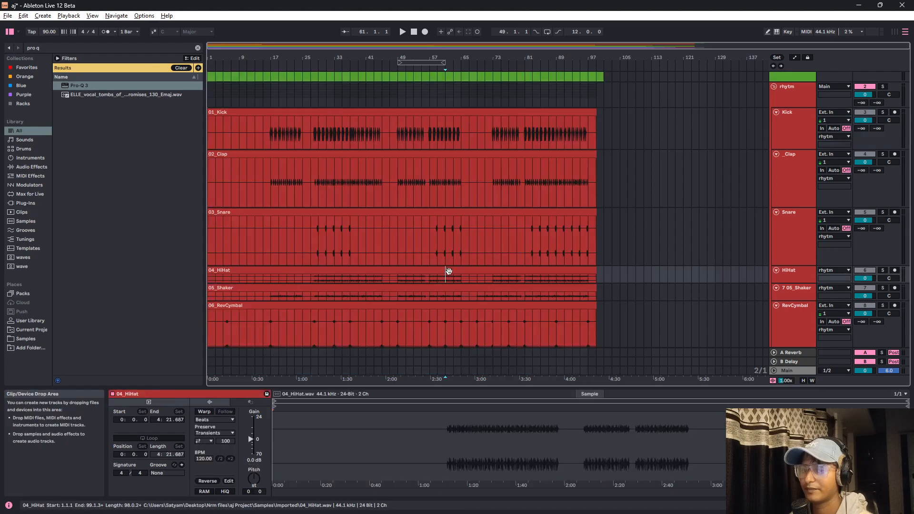
click(660, 243)
Step: Turn off solo on the _Bass track
scroll(662, 243, up, 2)
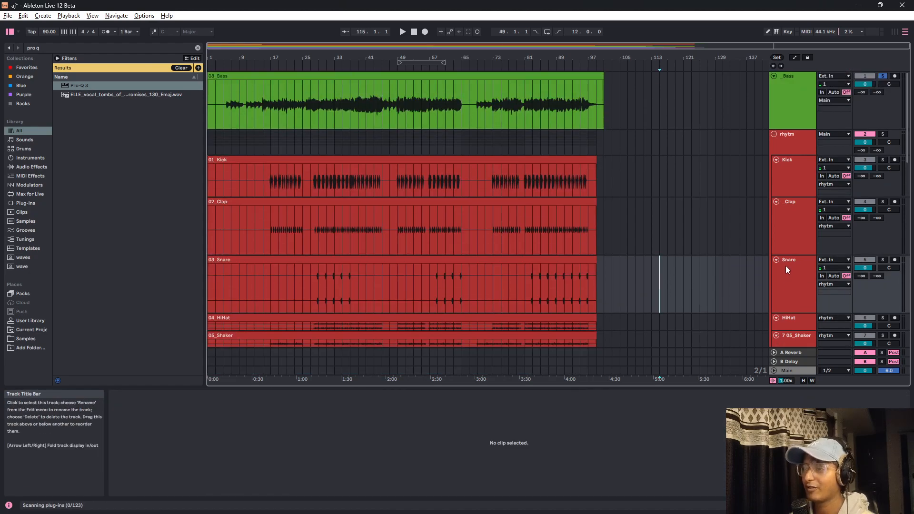
click(804, 93)
click(882, 76)
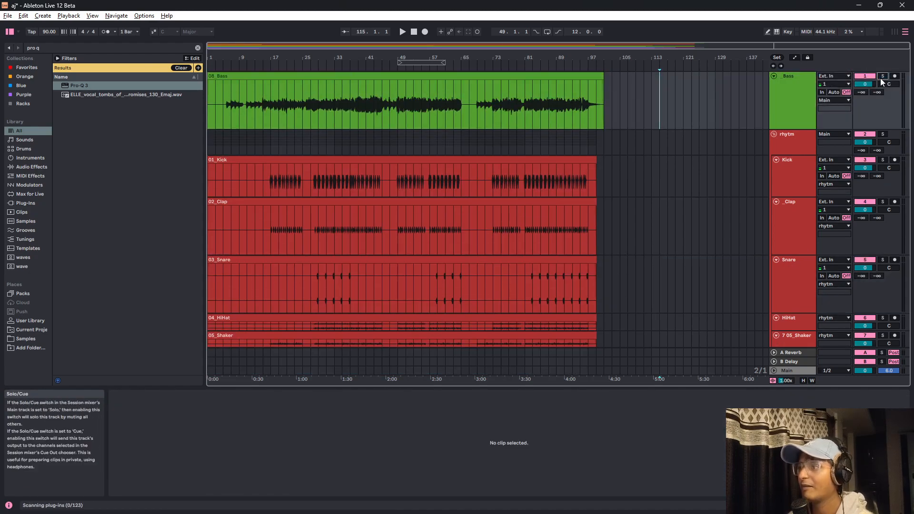
Step: Search the browser for "vu" and add the VU Meter Stereo plug-in to the Main track
click(45, 48)
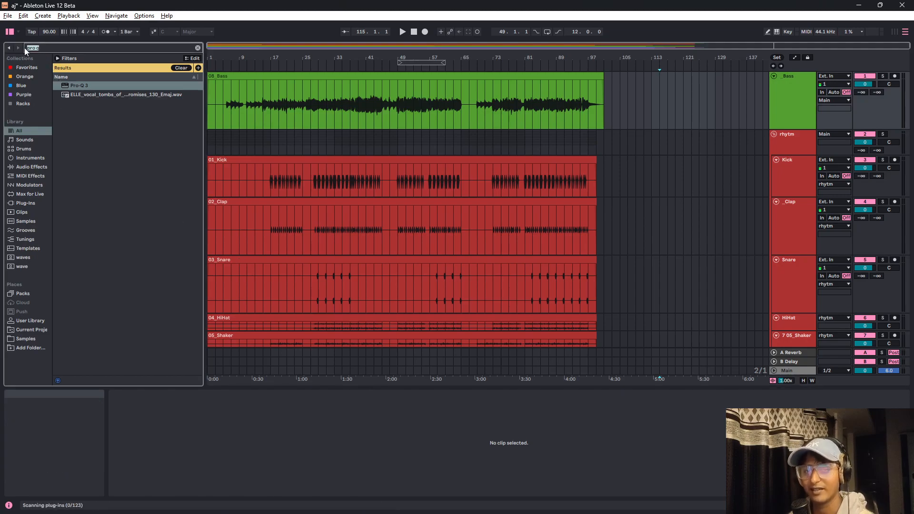
text(vu)
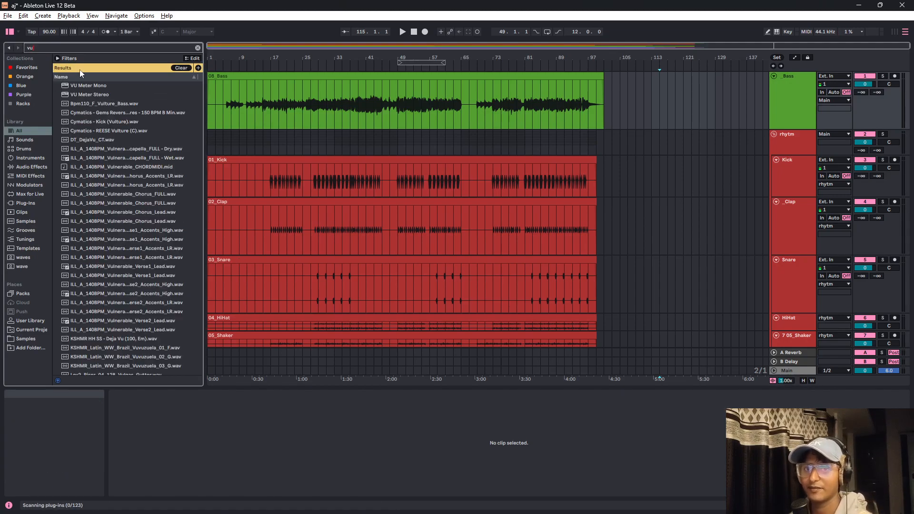
drag(87, 96, 142, 116)
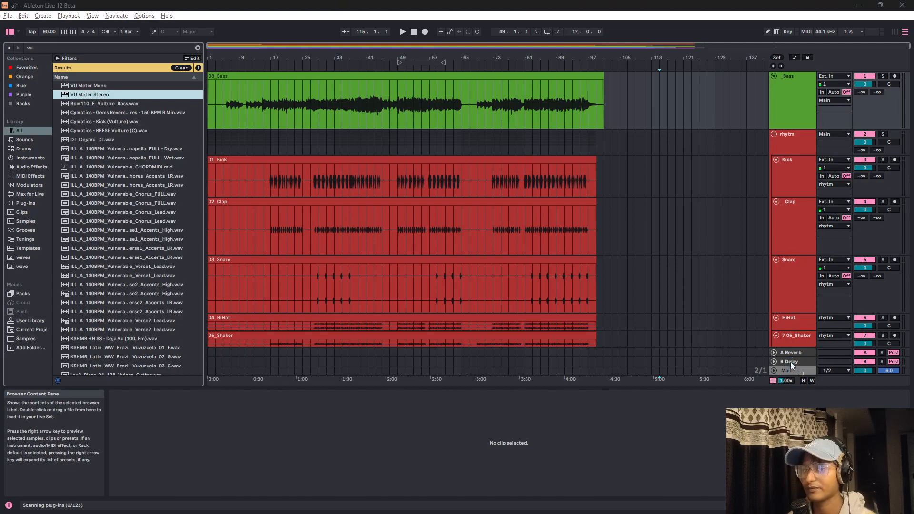
drag(790, 363, 790, 363)
click(310, 46)
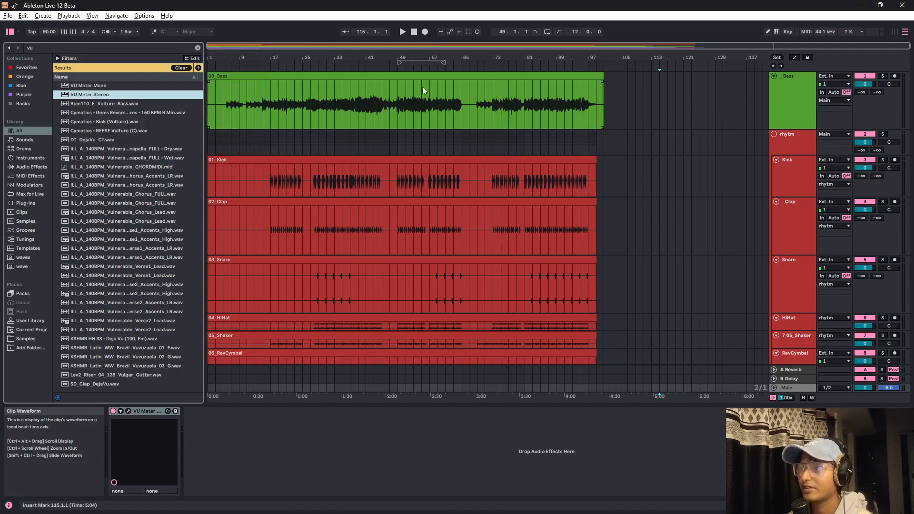
Step: Switch to full screen and look over the mixer channels of all tracks in Session View
key(F11)
key(Tab)
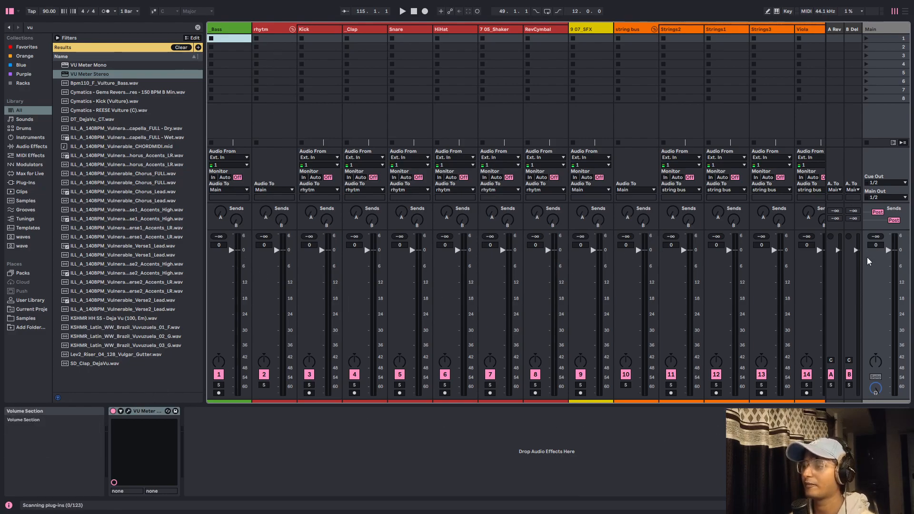
scroll(659, 260, right, 6)
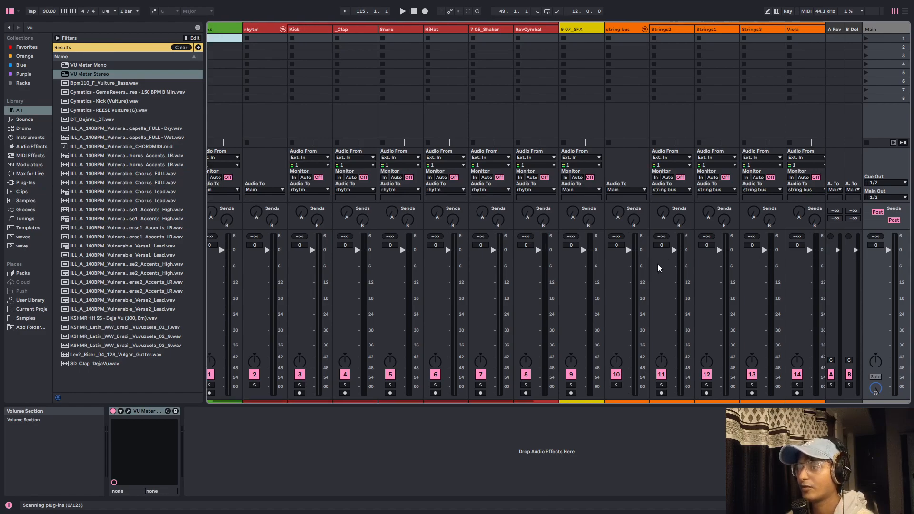
scroll(691, 281, right, 3)
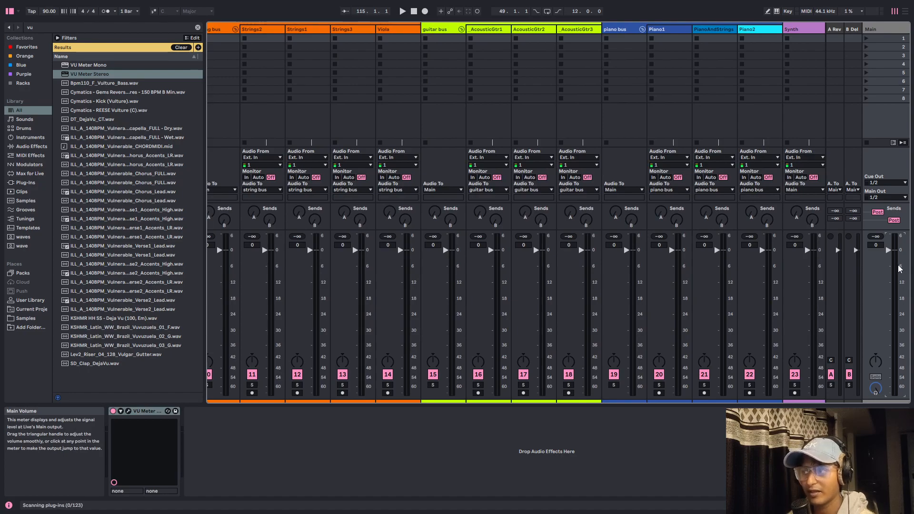
key(Tab)
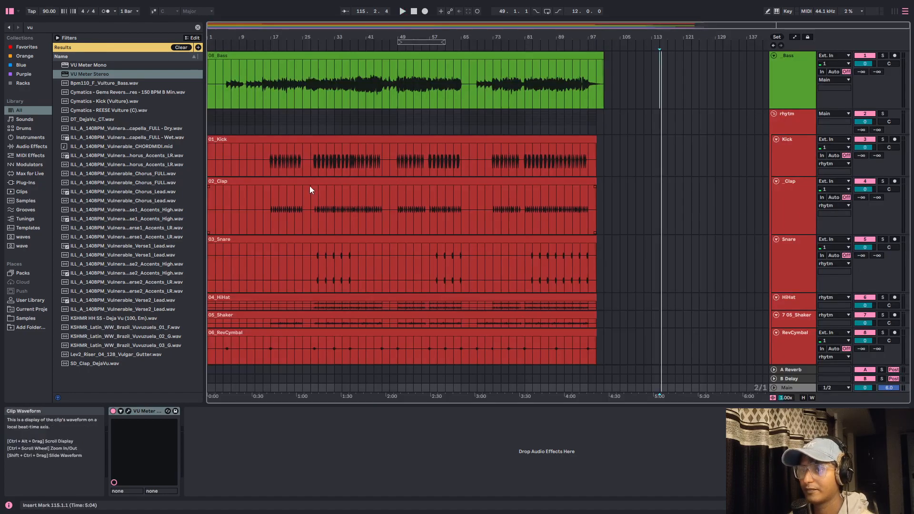
Step: Play the song from bar 49 and check the Main track's peak level in the mixer
click(310, 188)
key(space)
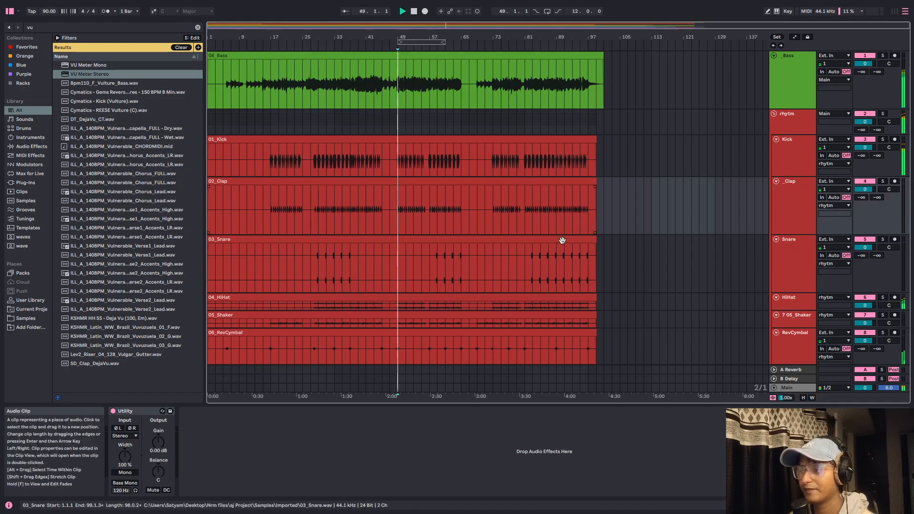
key(Tab)
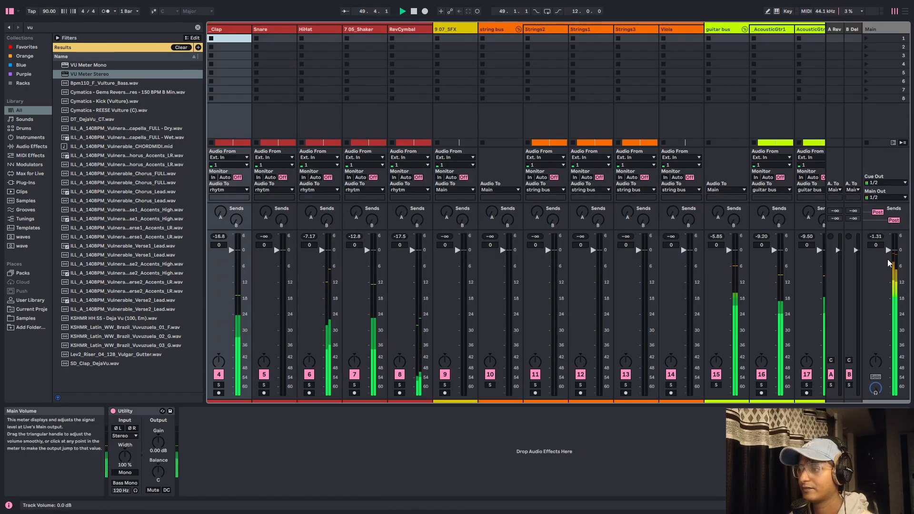
key(Tab)
key(space)
key(Tab)
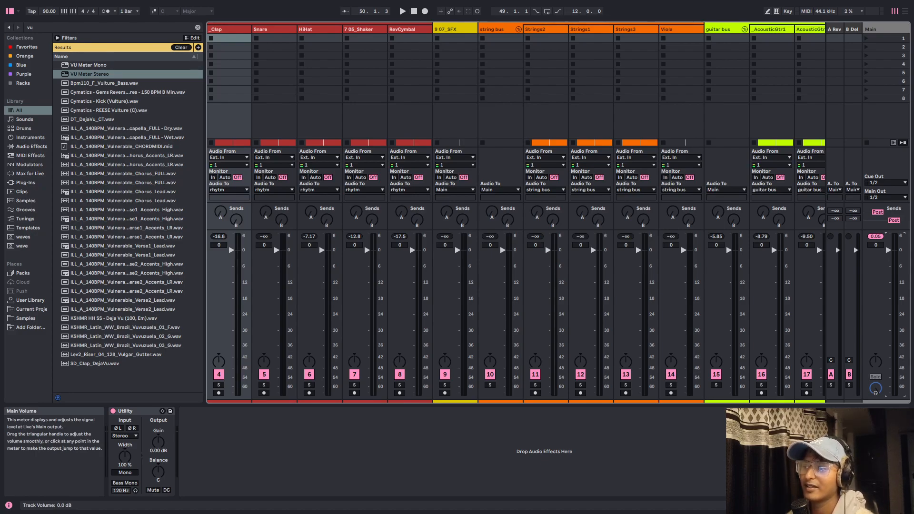
Step: Open the VU Meter Stereo window from the Main track's devices, reposition it, and return to Arrangement View
click(880, 122)
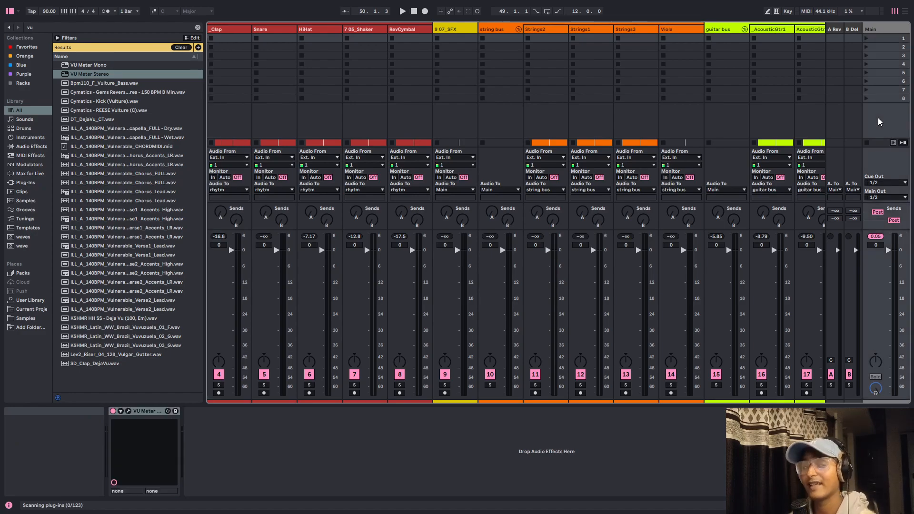
click(128, 411)
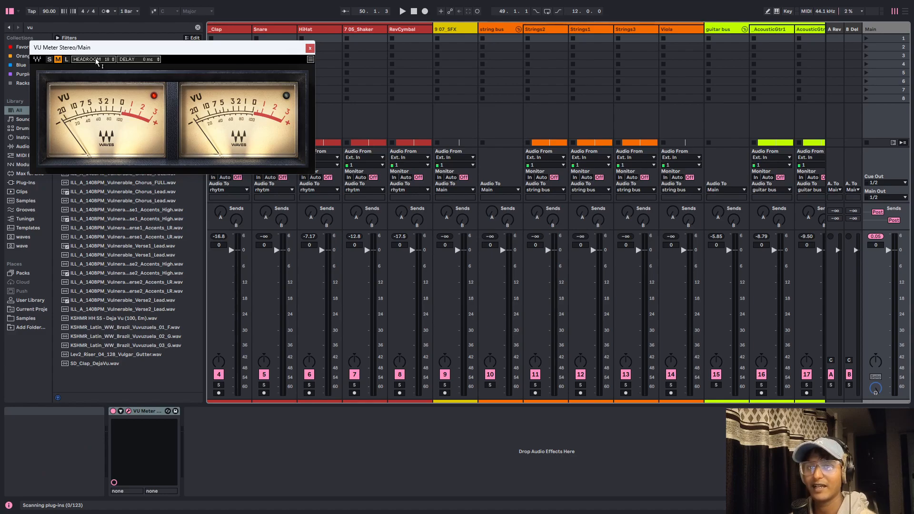
drag(144, 50, 366, 201)
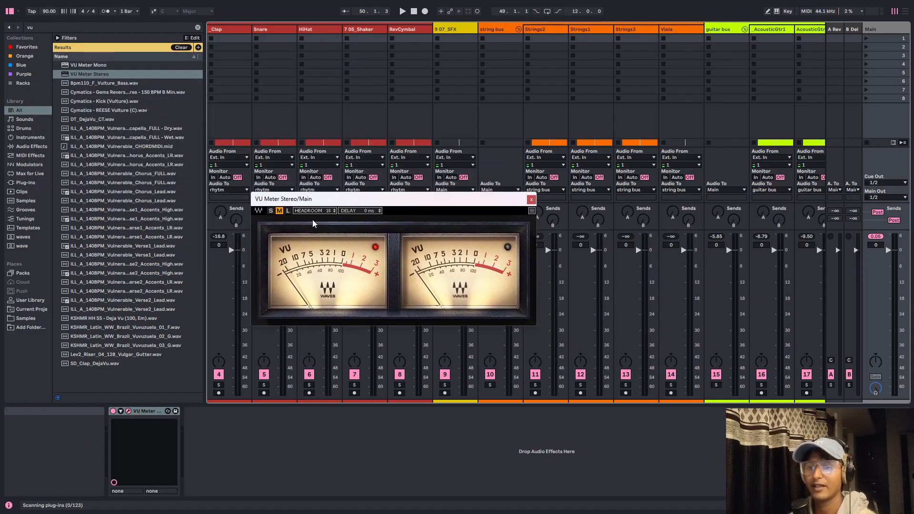
click(884, 28)
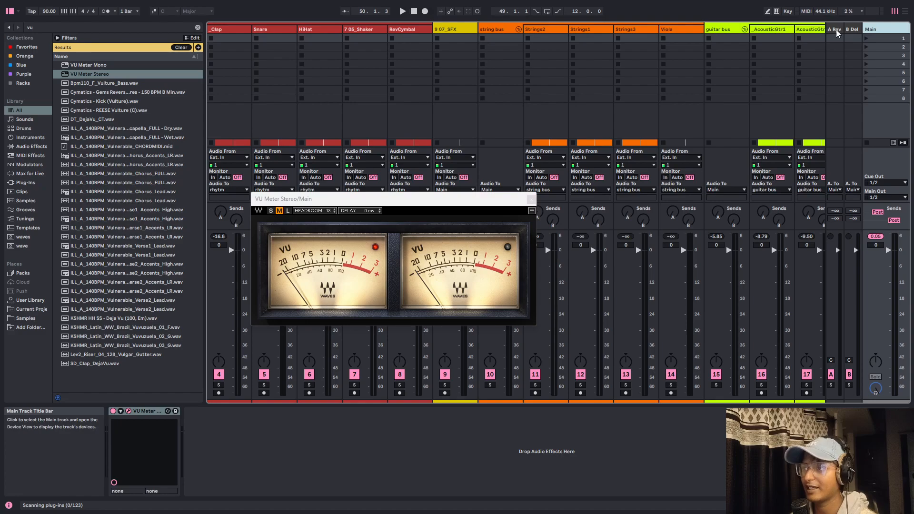
click(905, 11)
Step: Solo the _Bass track, move the VU meter window off its clip, and play from bar 39 to check the bass level
click(295, 71)
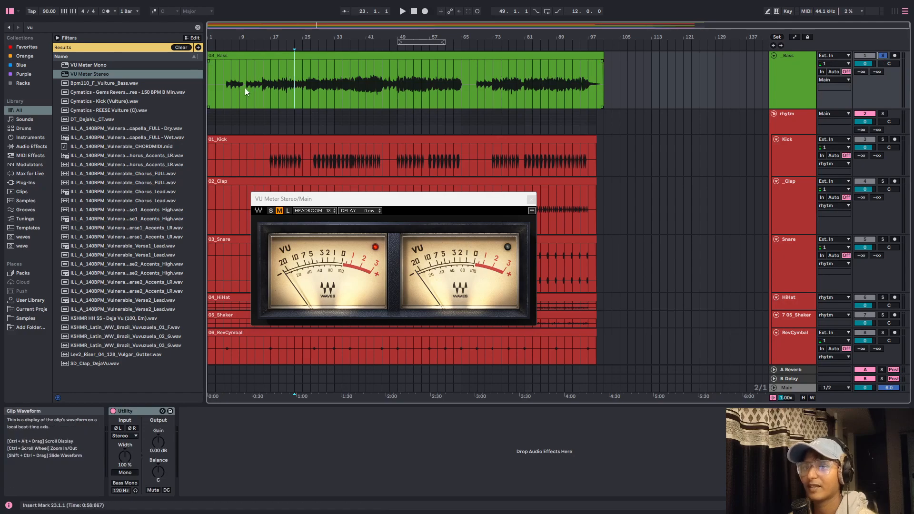
click(392, 75)
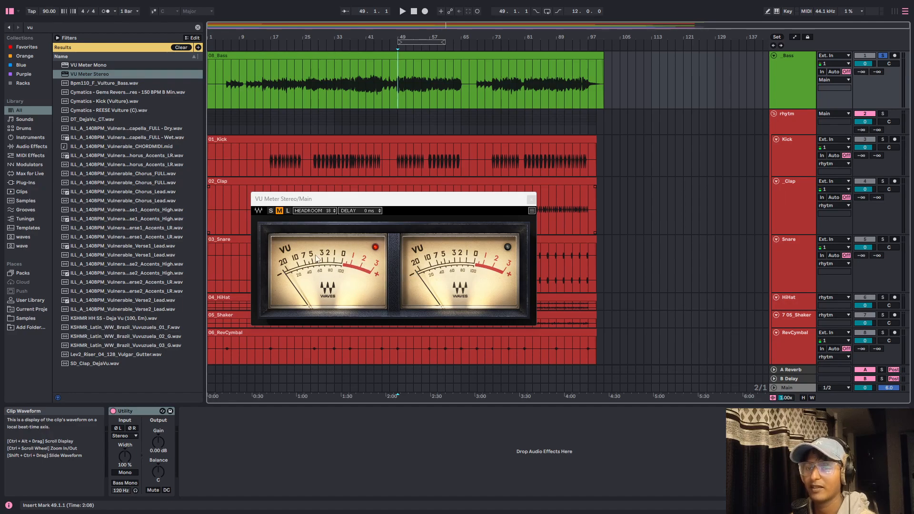
drag(379, 203, 603, 179)
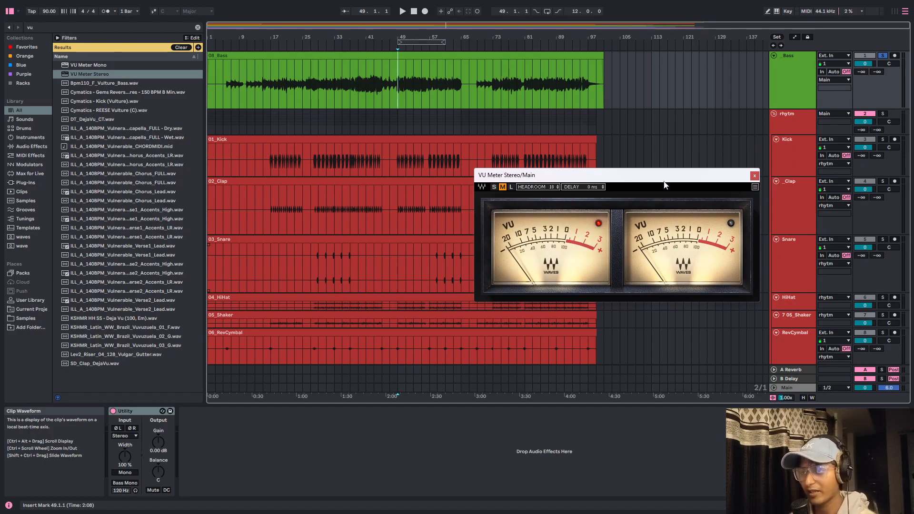
drag(652, 175, 584, 236)
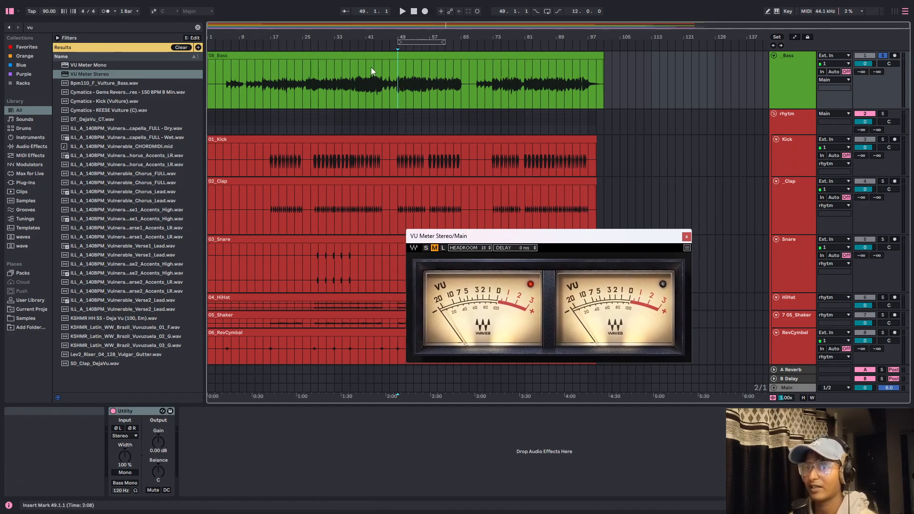
click(366, 96)
key(space)
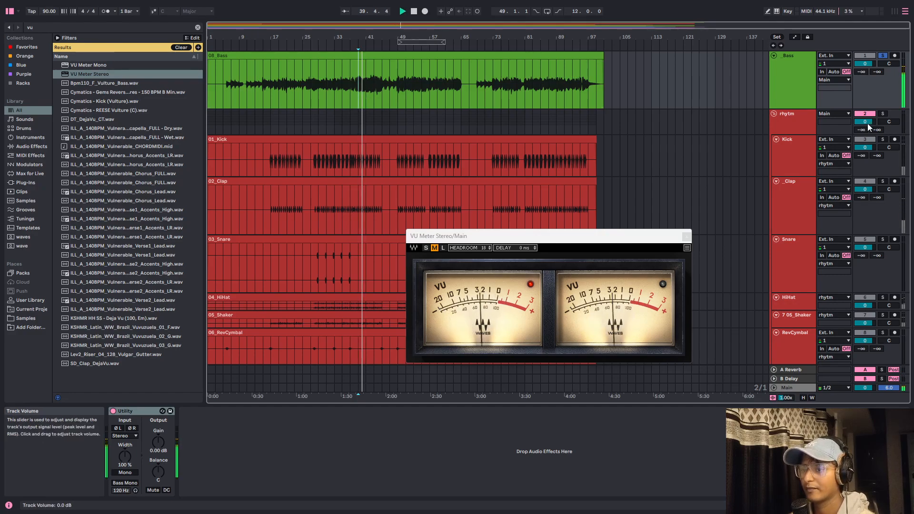
key(space)
key(space)
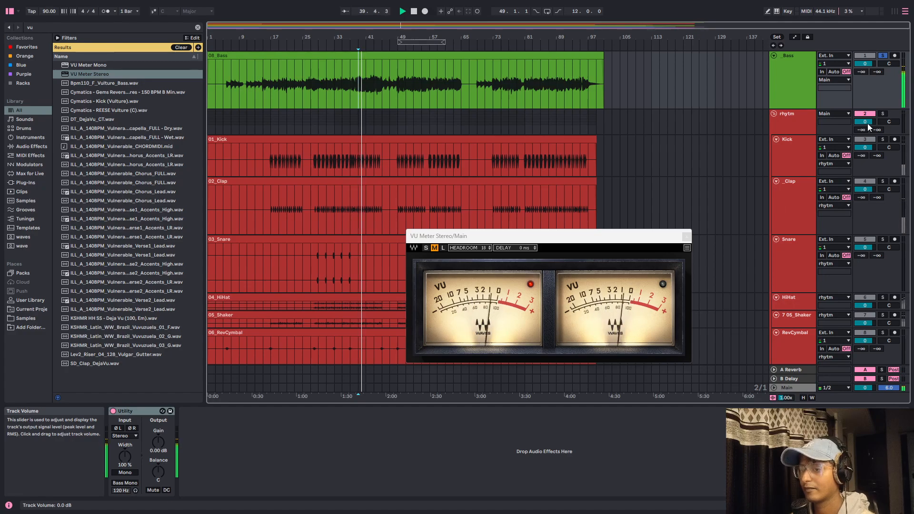
key(space)
Step: Solo the Kick track and play it from bar 17 while checking its level on the VU meter
scroll(501, 107, down, 2)
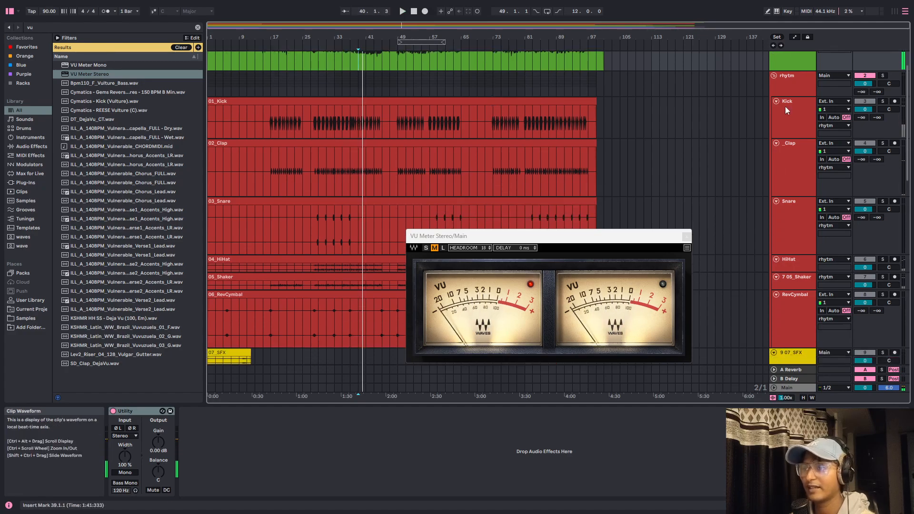
click(804, 85)
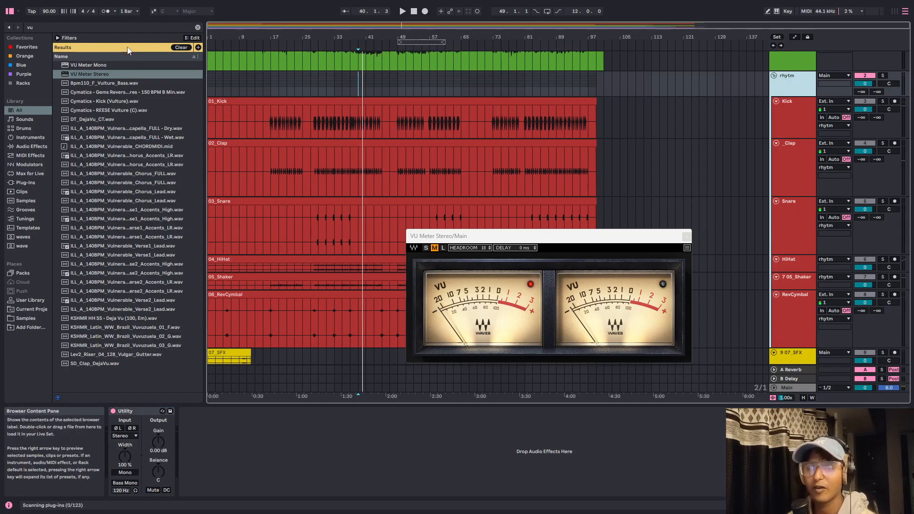
scroll(263, 124, up, 3)
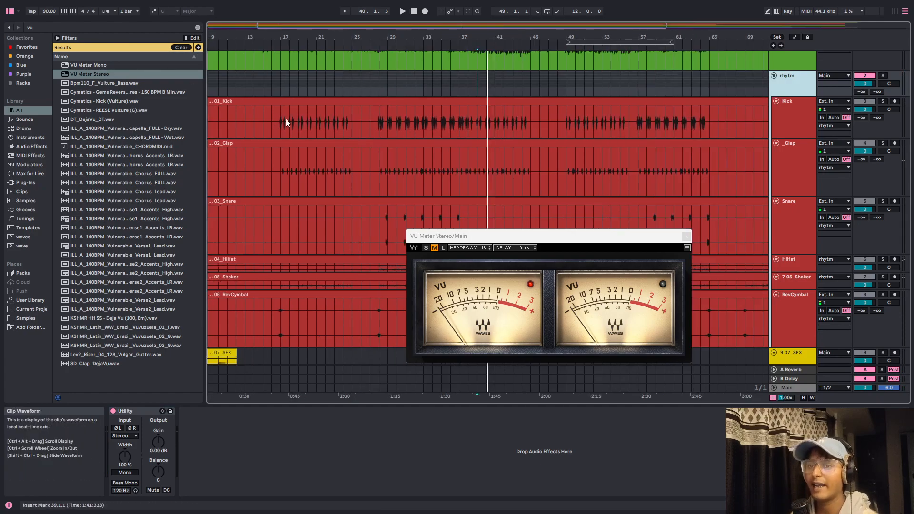
click(281, 119)
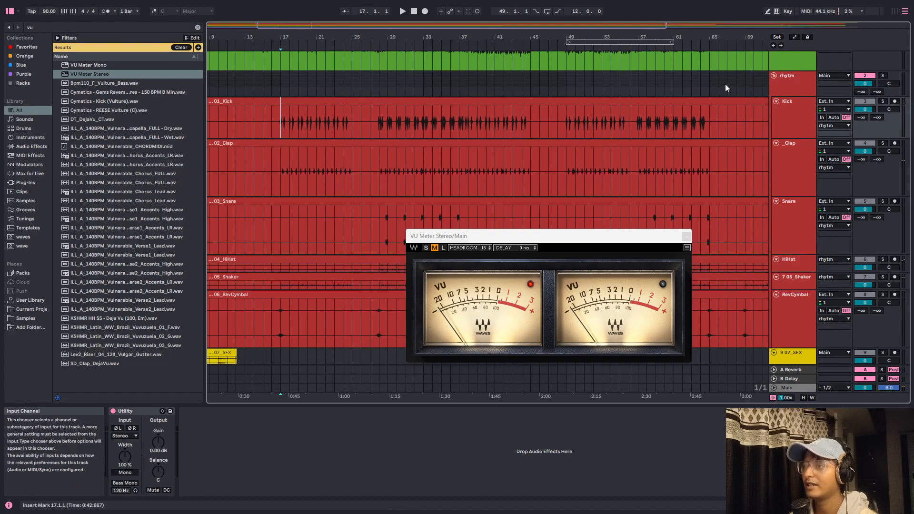
click(785, 82)
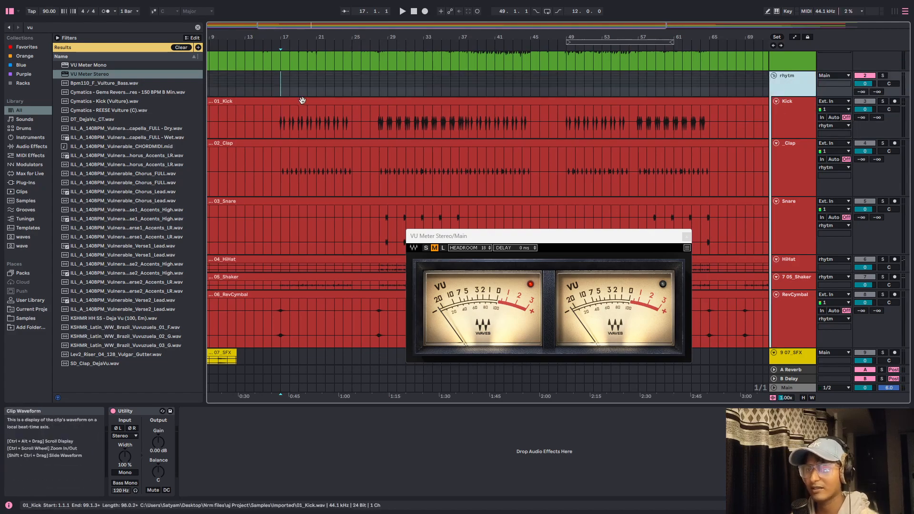
click(281, 123)
scroll(283, 128, up, 4)
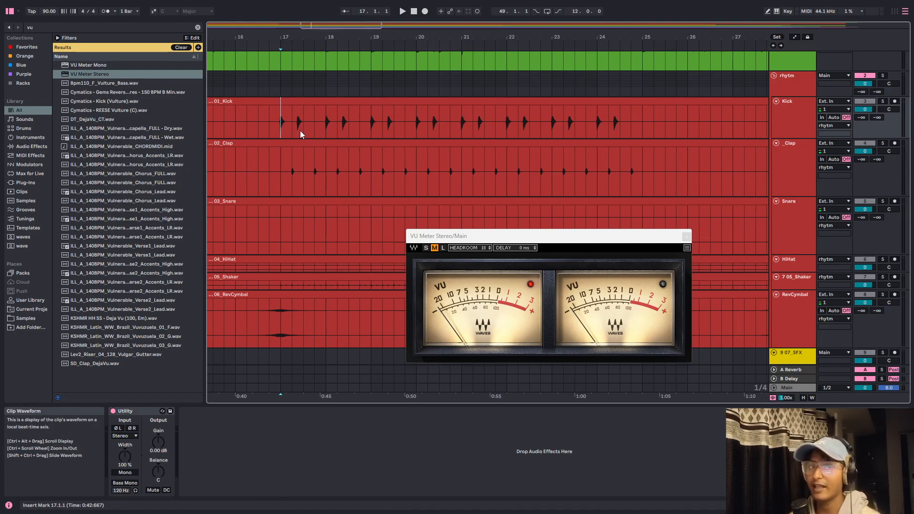
key(space)
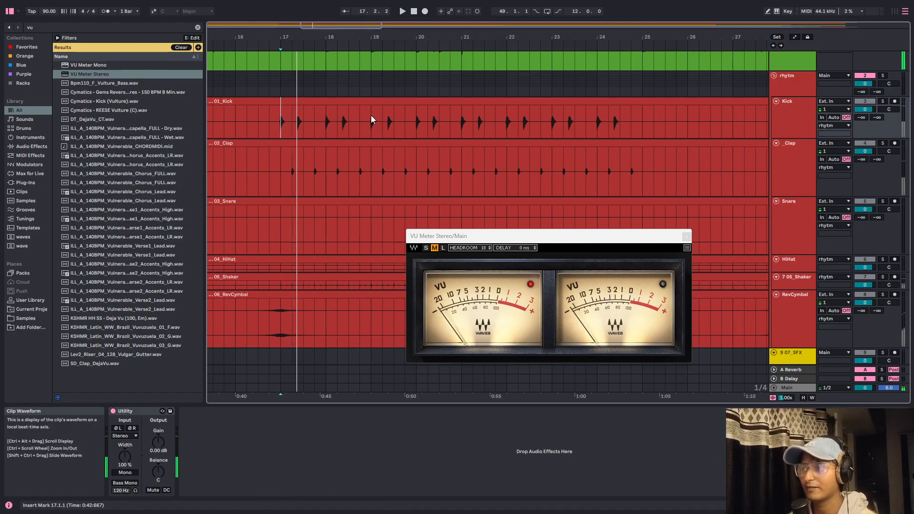
click(883, 101)
key(space)
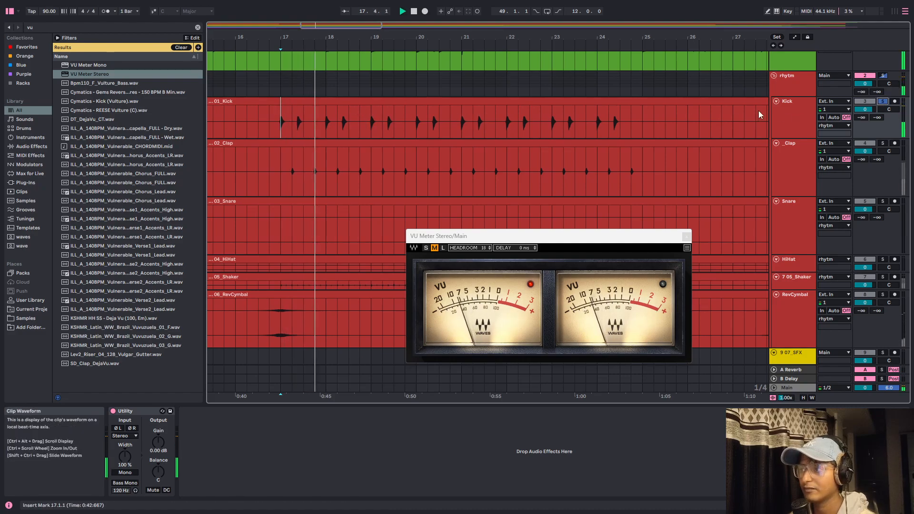
key(space)
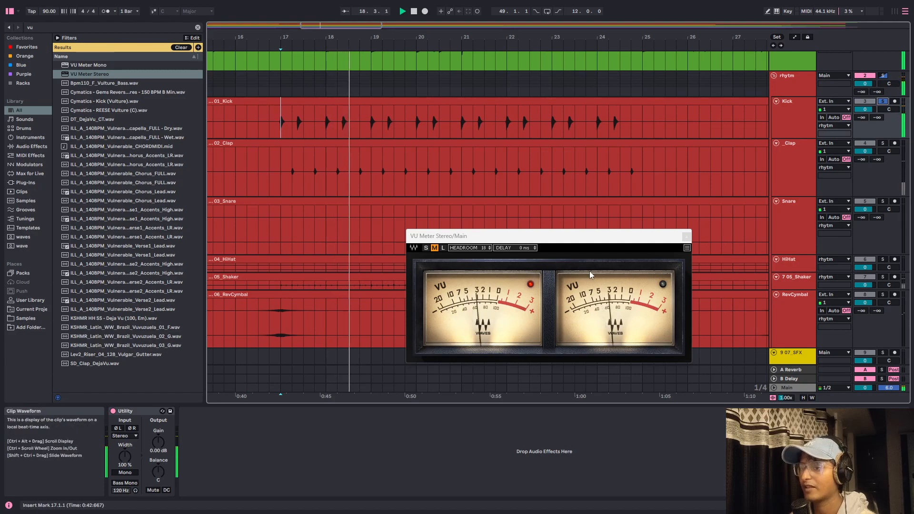
Step: Play the soloed kick in Session View, comparing its mixer level with the VU meter, then return to Arrangement View
click(787, 86)
key(Tab)
key(space)
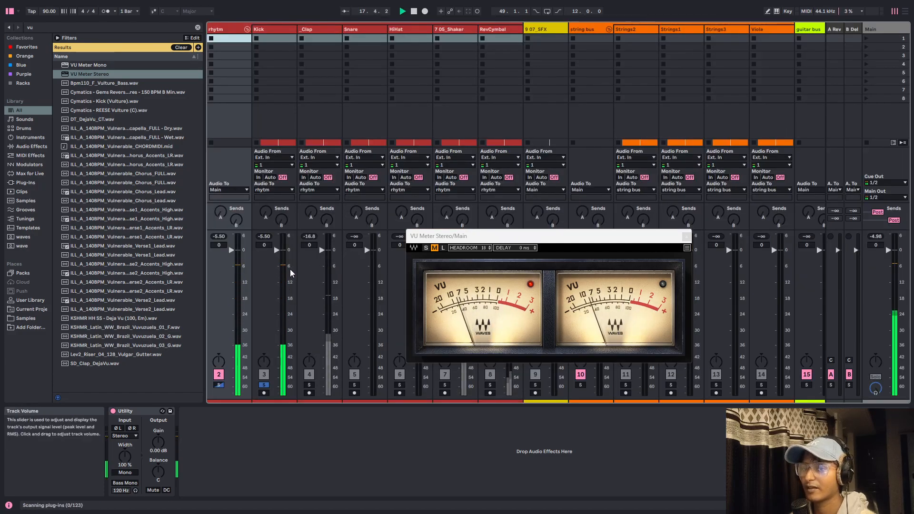
key(space)
drag(519, 239, 515, 273)
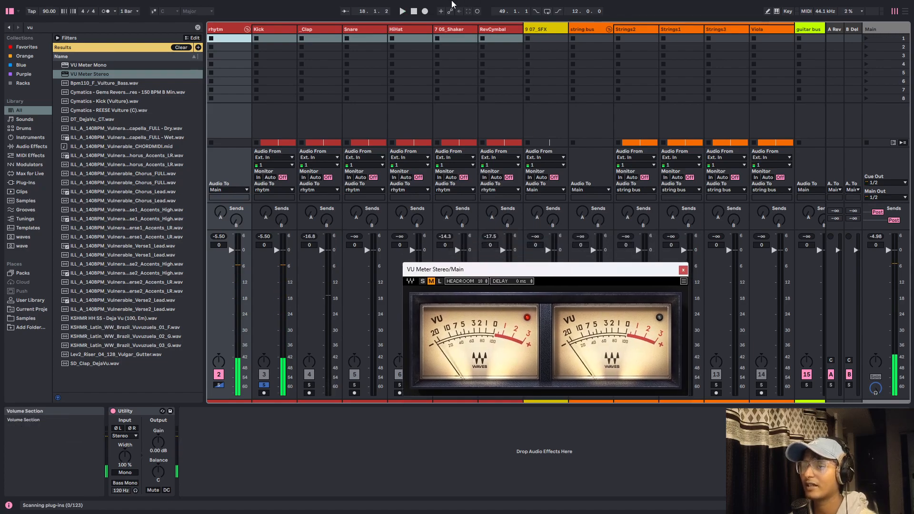
click(905, 15)
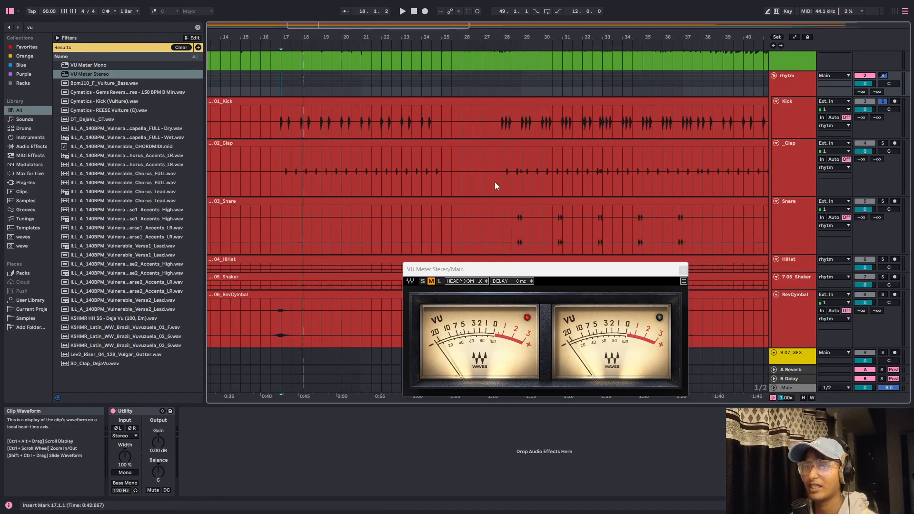
Step: Close the VU meter window and select the Main track to show its devices
click(683, 269)
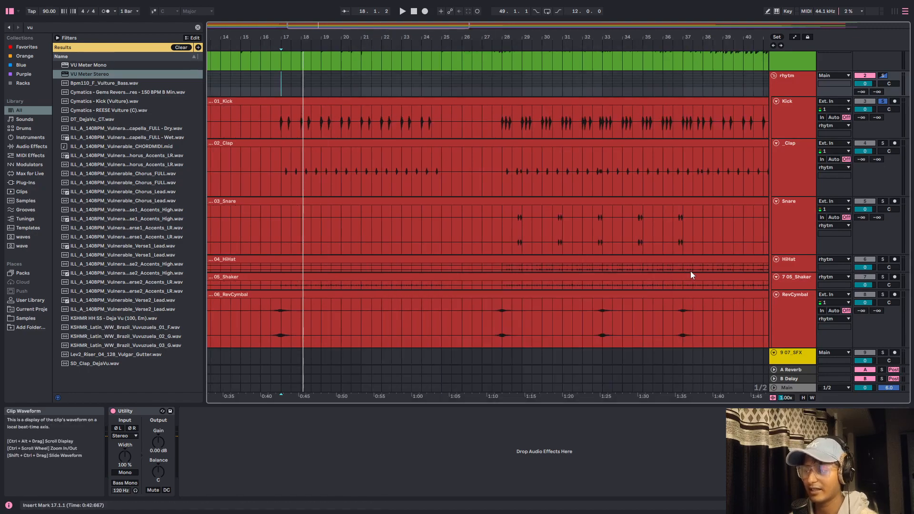
click(794, 388)
scroll(289, 120, down, 5)
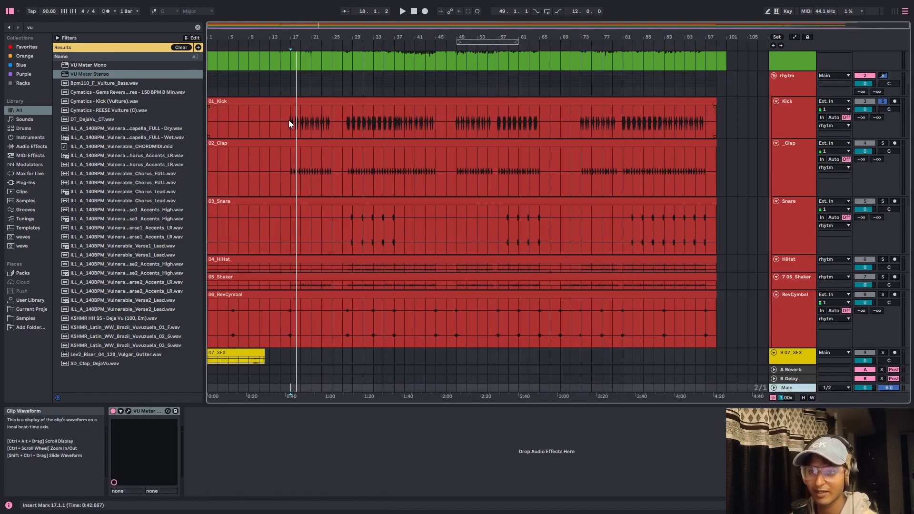
Step: Solo the rhytm group track in place of the individually soloed _Bass and Kick tracks
scroll(319, 131, down, 5)
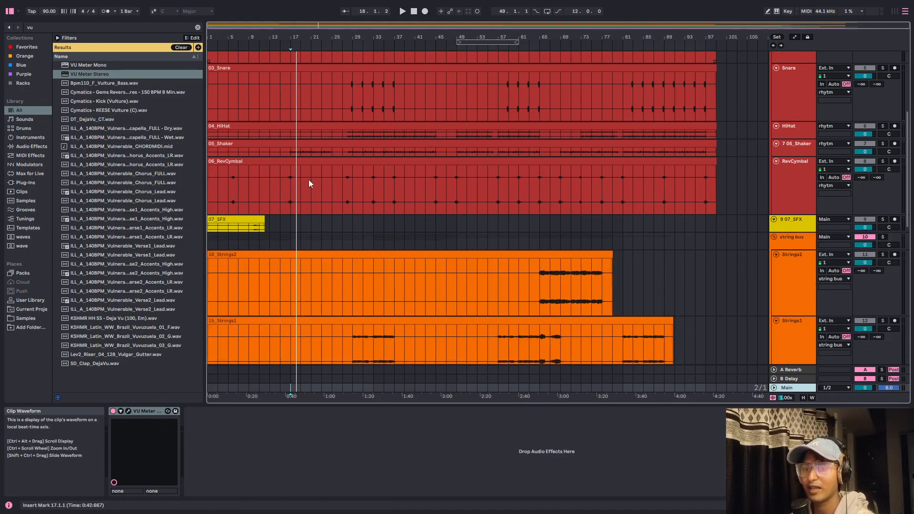
scroll(434, 228, down, 5)
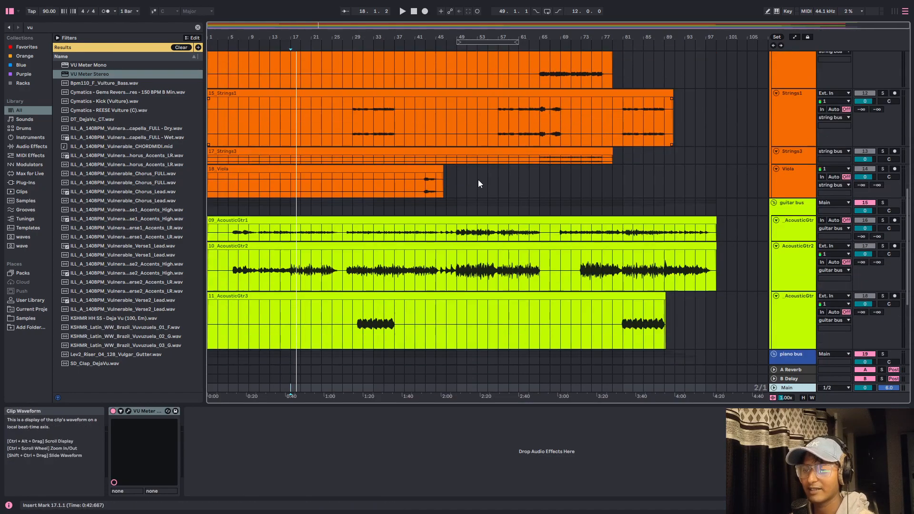
scroll(478, 179, up, 10)
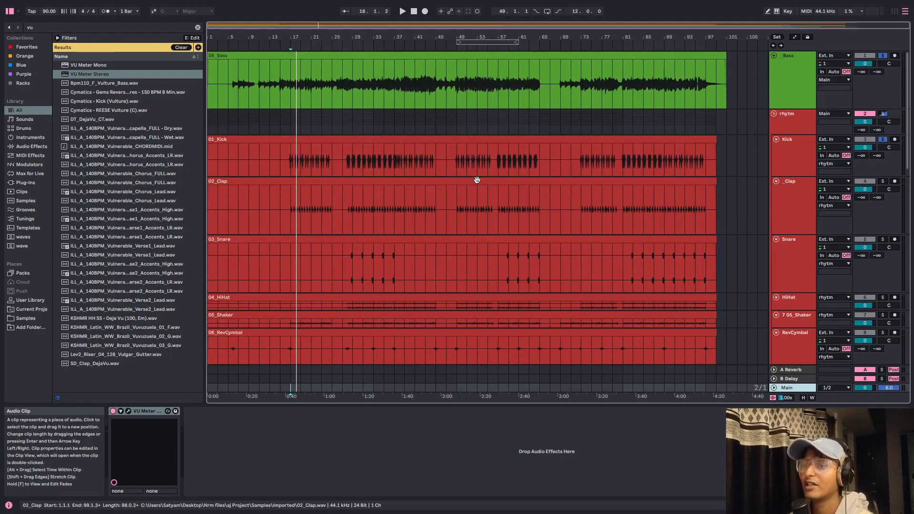
click(299, 125)
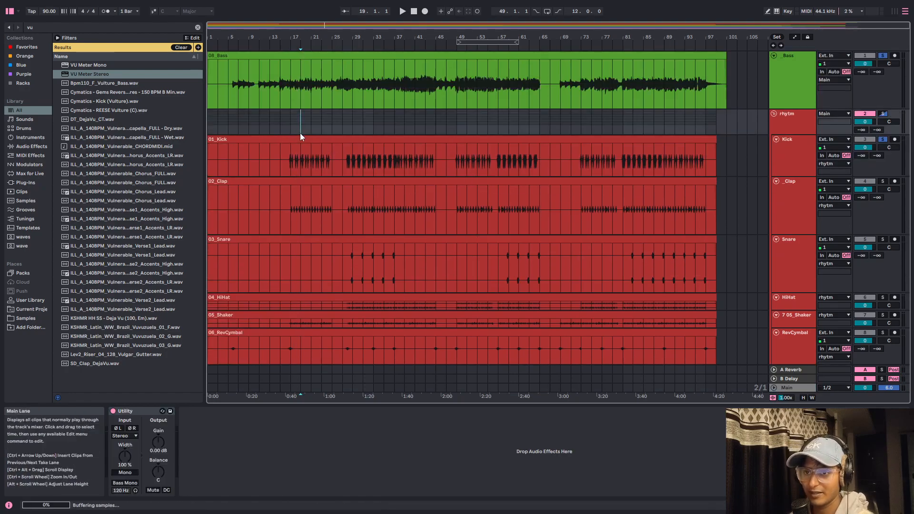
click(302, 141)
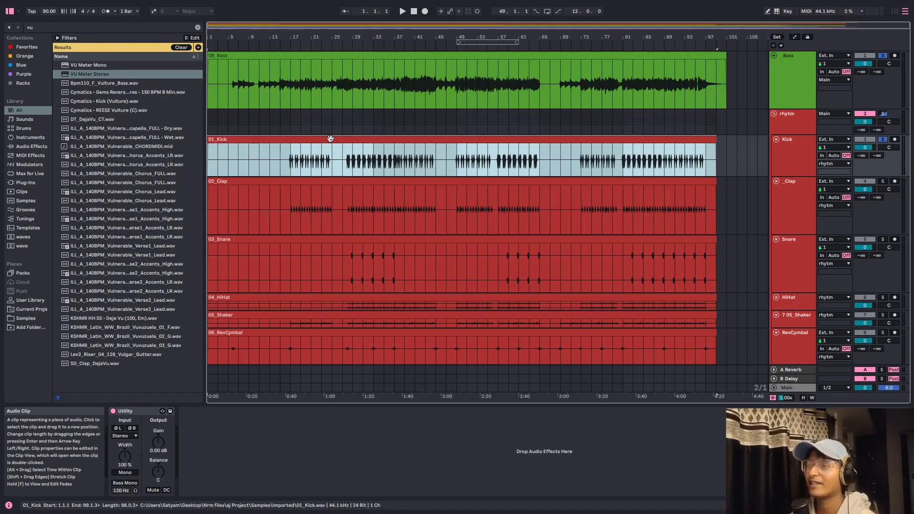
click(883, 114)
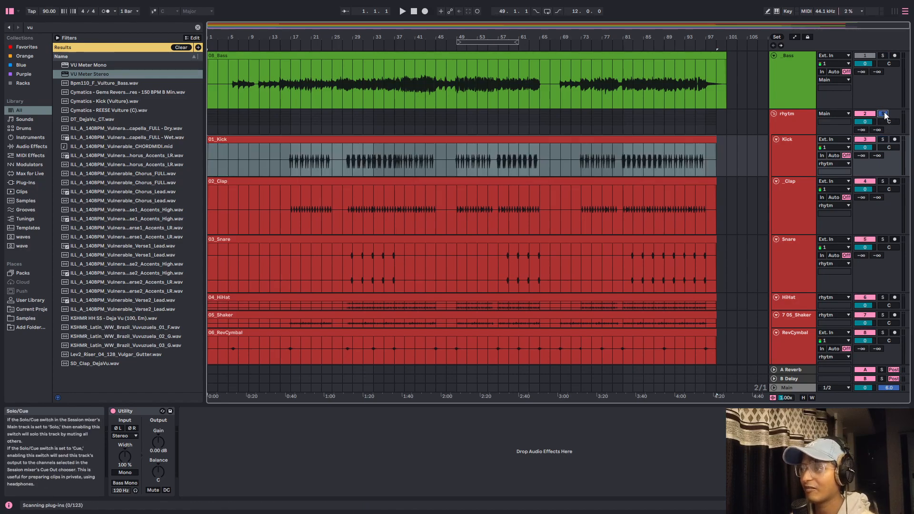
Step: Open the 01_Kick clip's sample in Clip View and normalize it
click(353, 139)
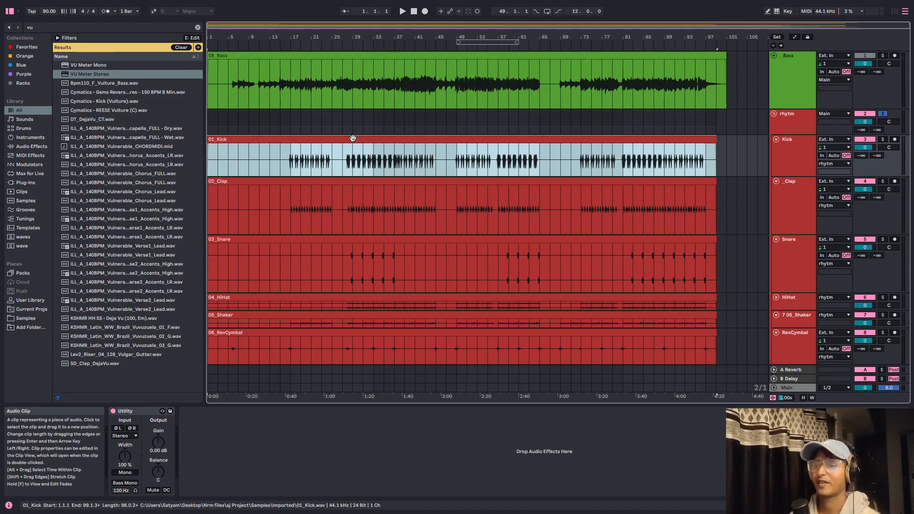
click(384, 124)
click(383, 142)
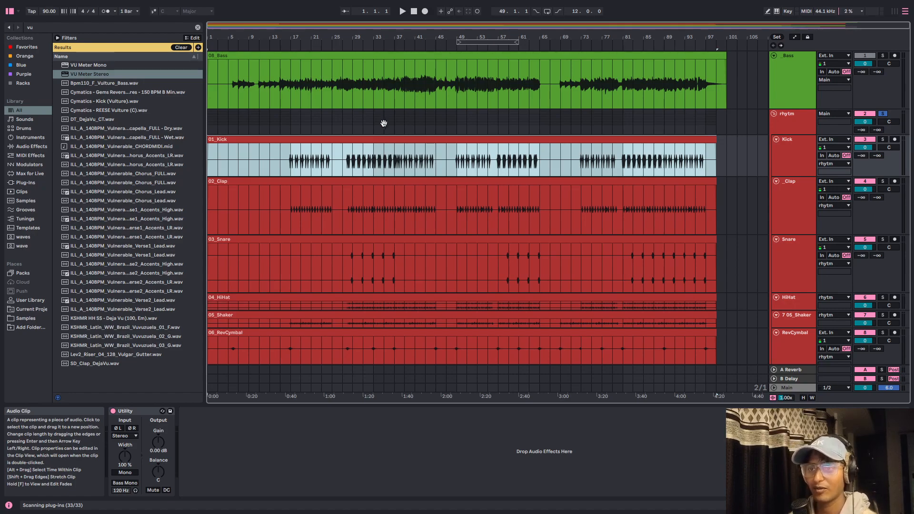
click(385, 138)
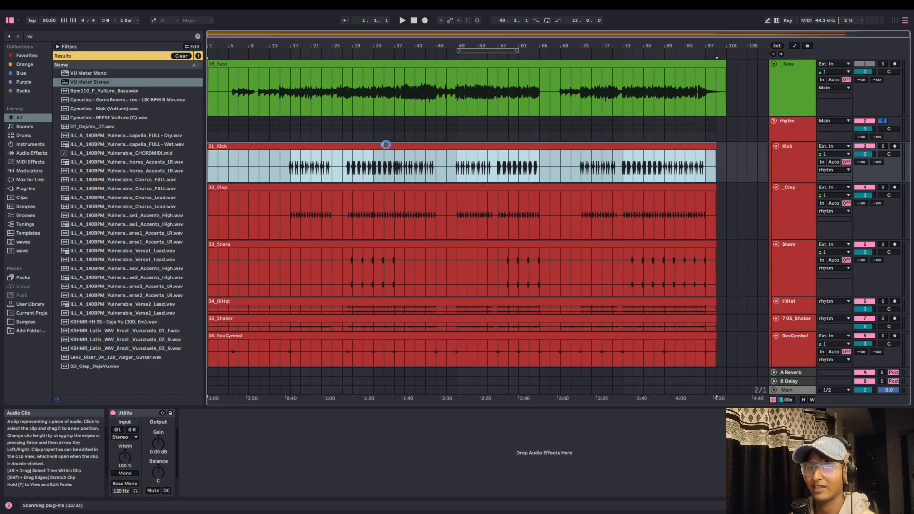
click(384, 132)
click(459, 142)
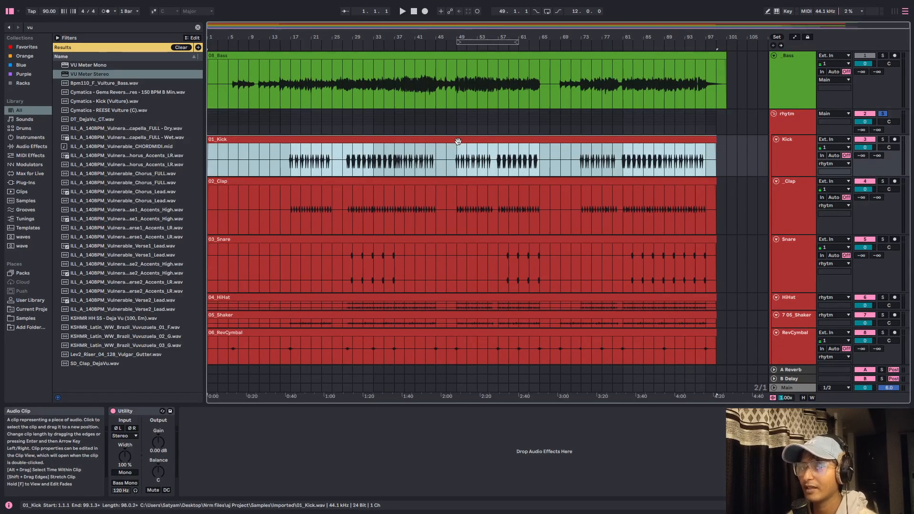
double_click(458, 141)
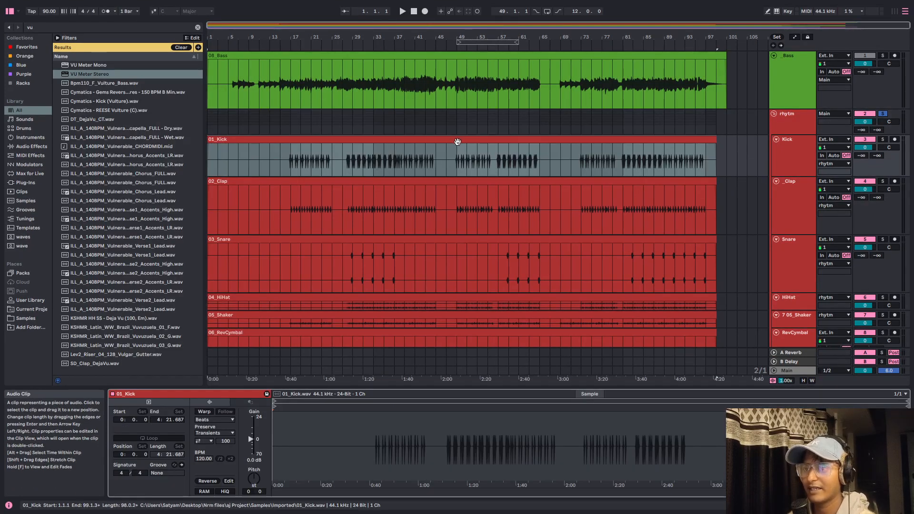
right_click(465, 441)
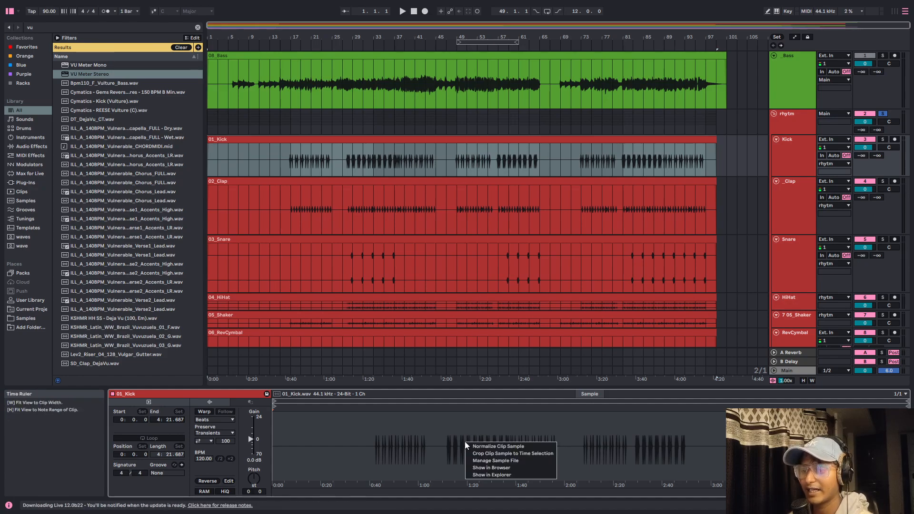
click(495, 447)
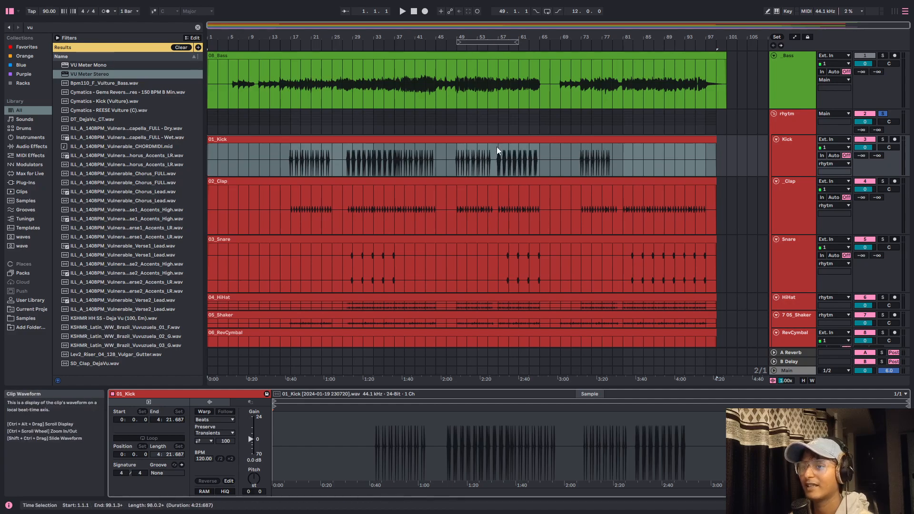
Step: Normalize the samples of the 02_Clap and 03_Snare clips
click(501, 181)
right_click(481, 439)
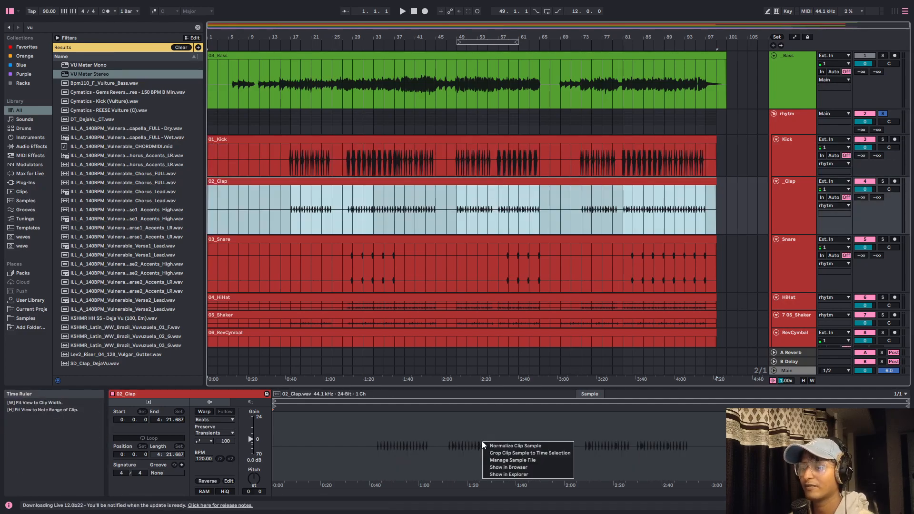
click(499, 445)
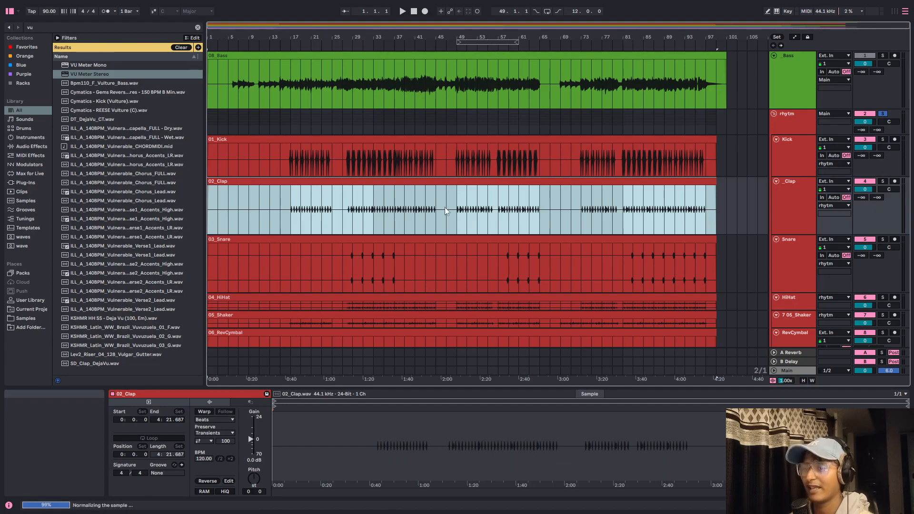
scroll(428, 181, down, 4)
click(423, 145)
right_click(419, 431)
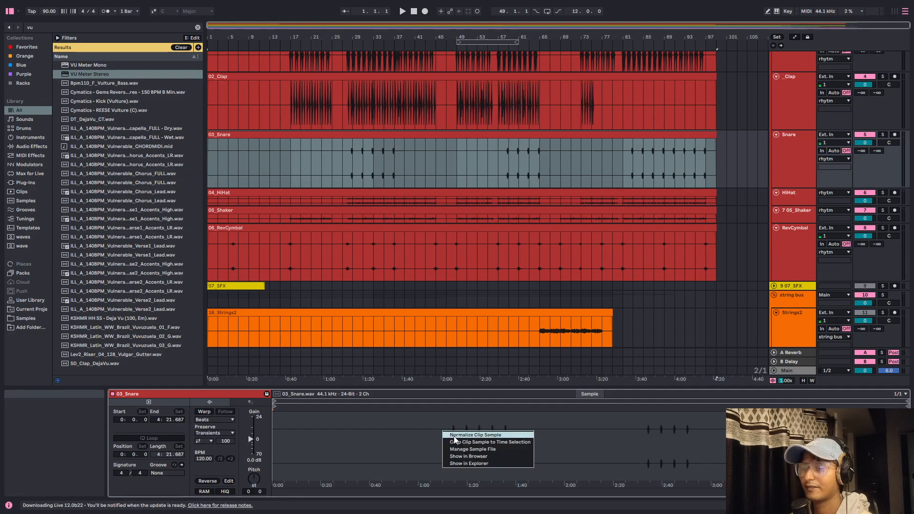
click(438, 435)
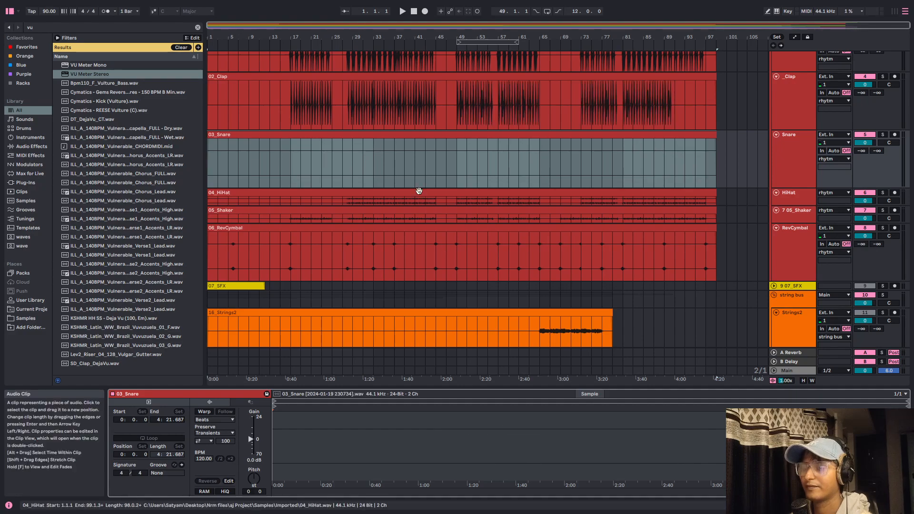
Step: Normalize the samples of the 04_HiHat and 05_Shaker clips
click(420, 193)
right_click(524, 446)
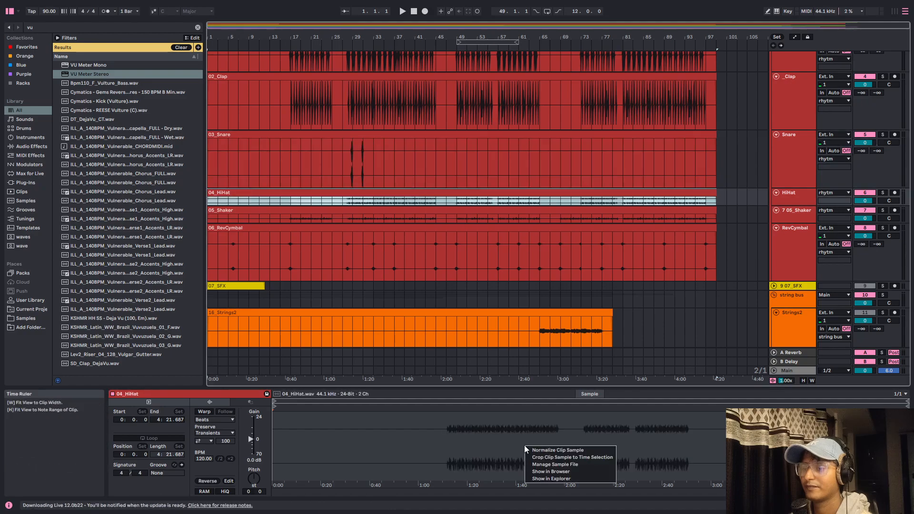
click(551, 449)
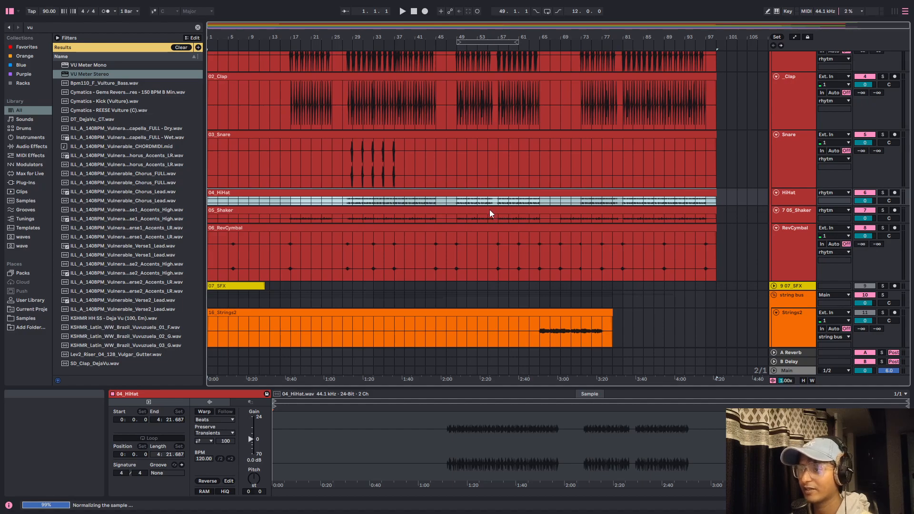
scroll(489, 210, down, 1)
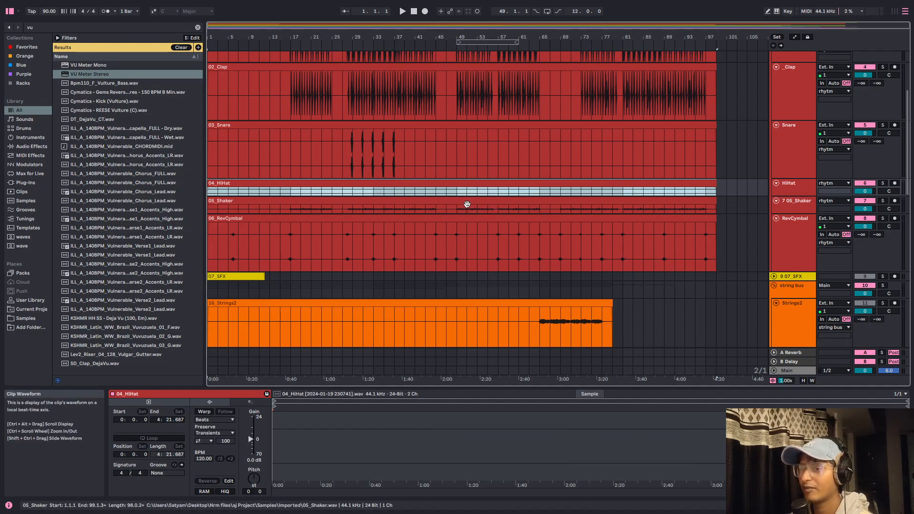
click(464, 202)
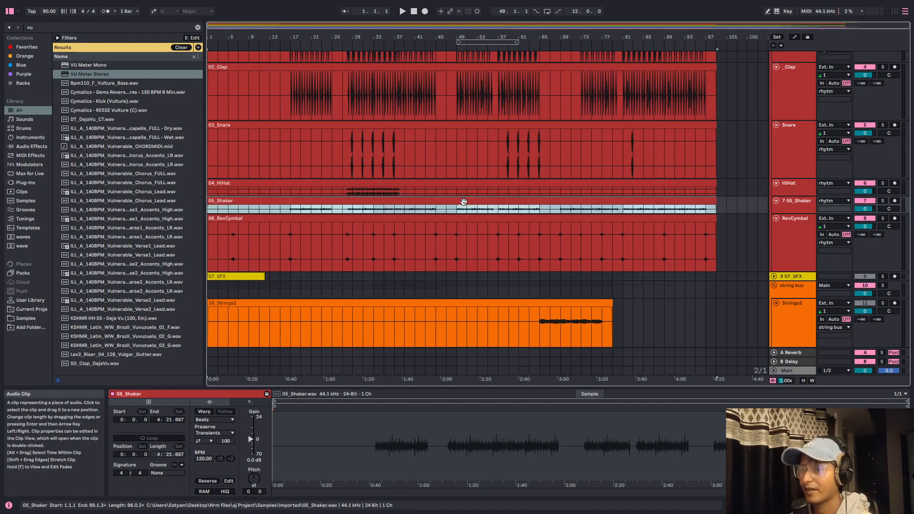
right_click(493, 433)
click(502, 437)
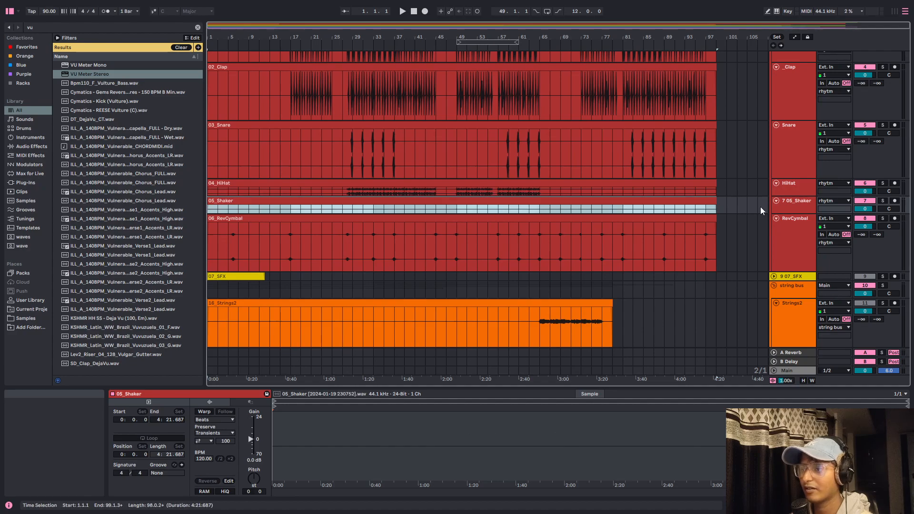
Step: Normalize the 06_RevCymbal clip's sample
click(484, 219)
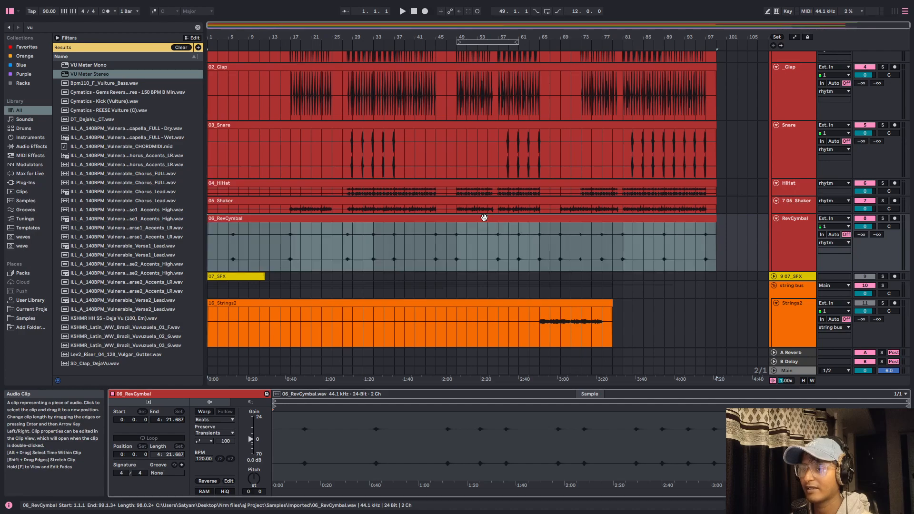
right_click(498, 428)
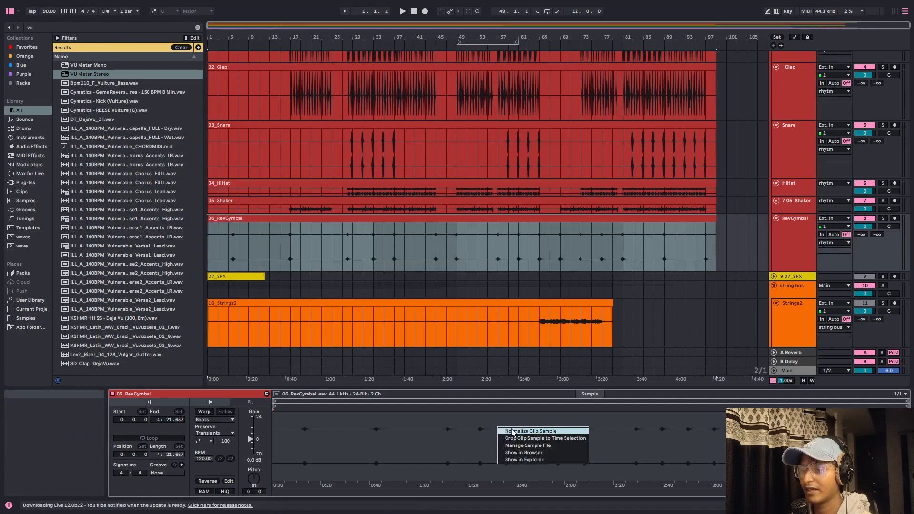
click(513, 431)
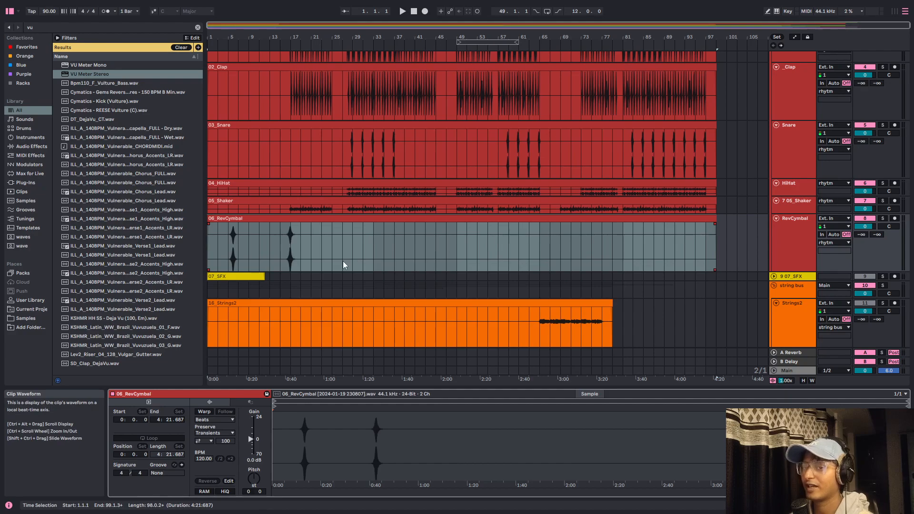
Step: Solo the Kick track in the Session View mixer, play it briefly from the start, and return to Arrangement View
scroll(398, 254, up, 5)
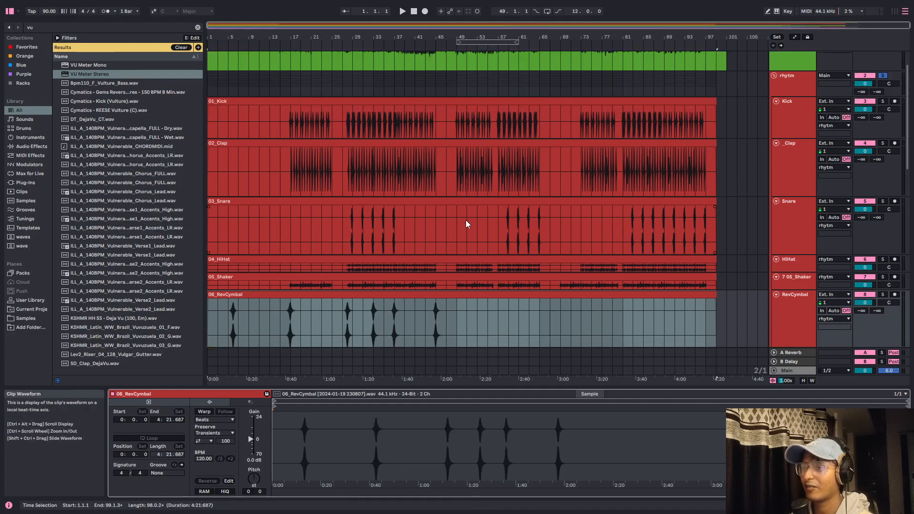
click(795, 150)
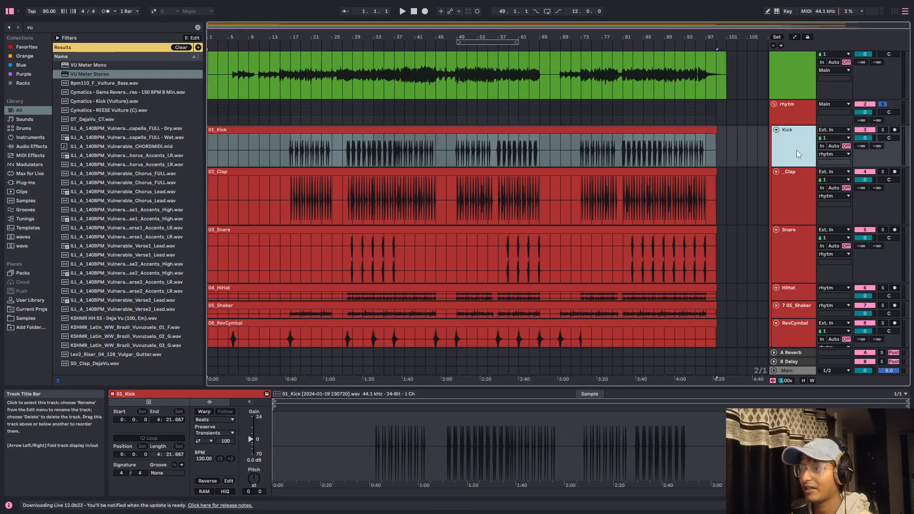
key(Tab)
click(264, 368)
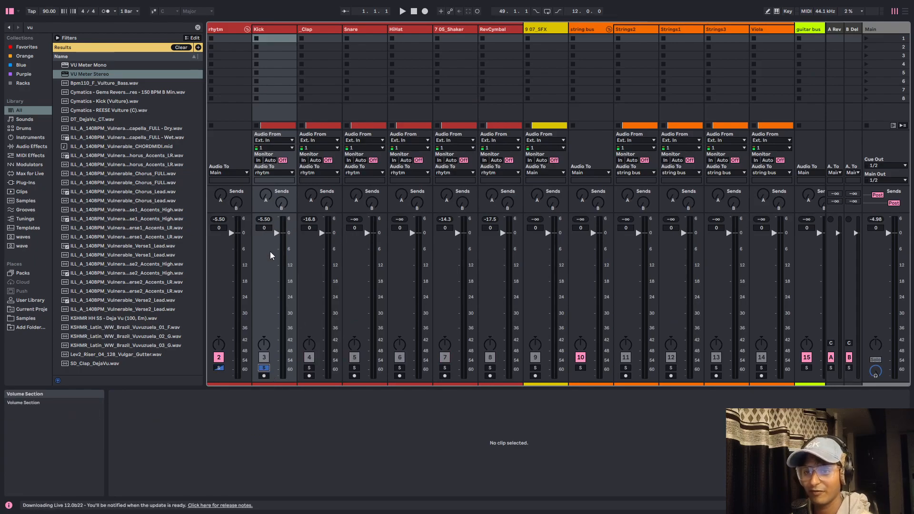
key(space)
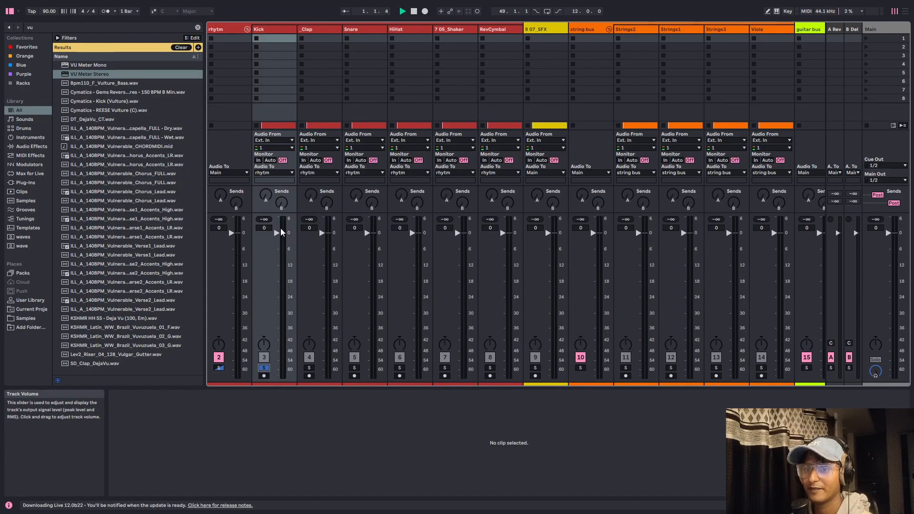
key(alt+Tab)
key(alt+Tab)
key(space)
key(Tab)
Step: Play the normalized kick from bar 29, check its peak level in the Session View mixer, and return to Arrangement View
click(353, 197)
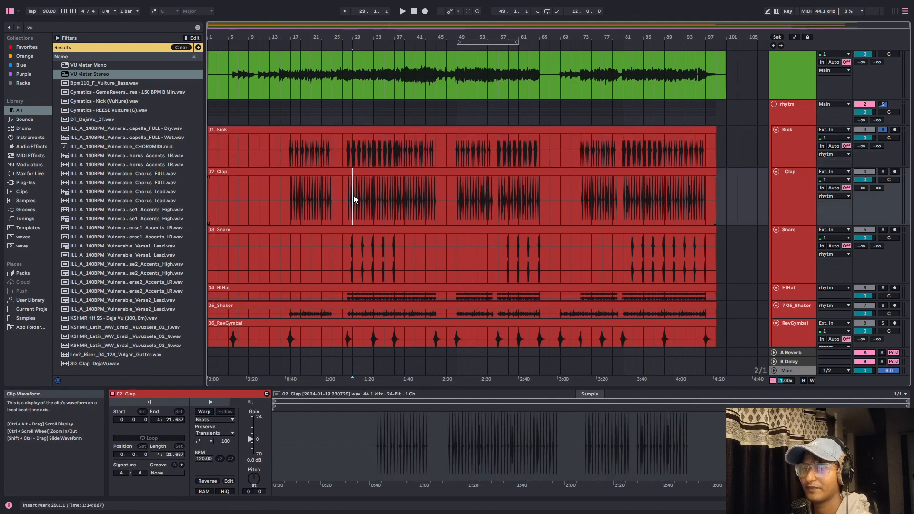
key(space)
key(Tab)
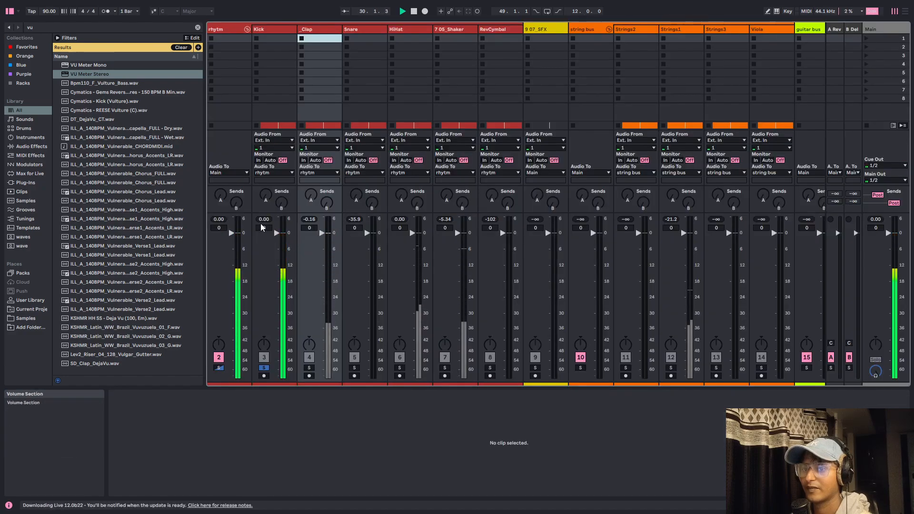
key(space)
key(space)
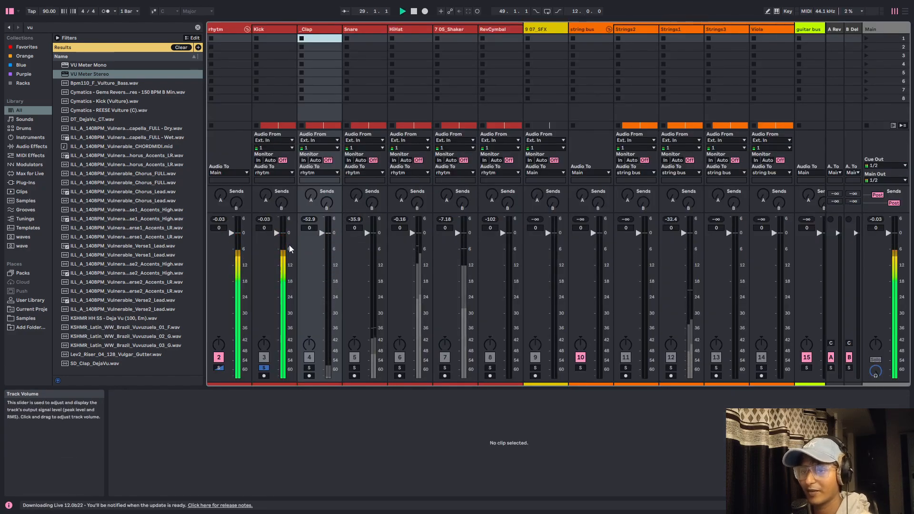
key(alt+Tab)
key(alt+Tab)
key(Tab)
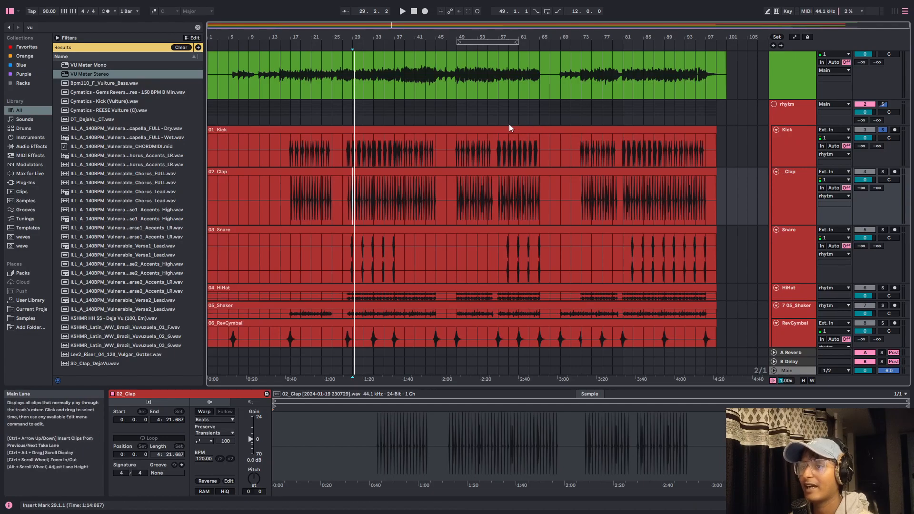
Step: Select the normalized 01_Kick clip and show its sample in Clip View
click(304, 129)
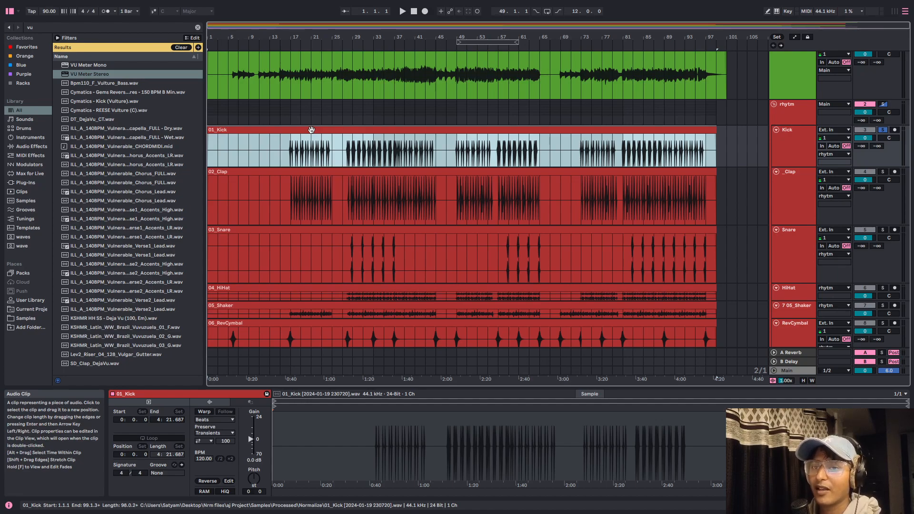
double_click(311, 129)
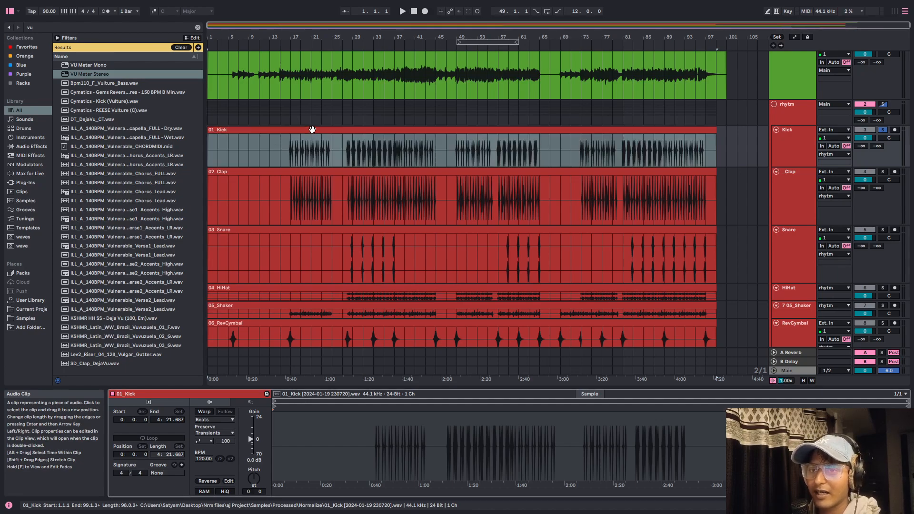
Step: Set the 01_Kick clip's gain to -6 dB
key(ctrl)
key(ctrl)
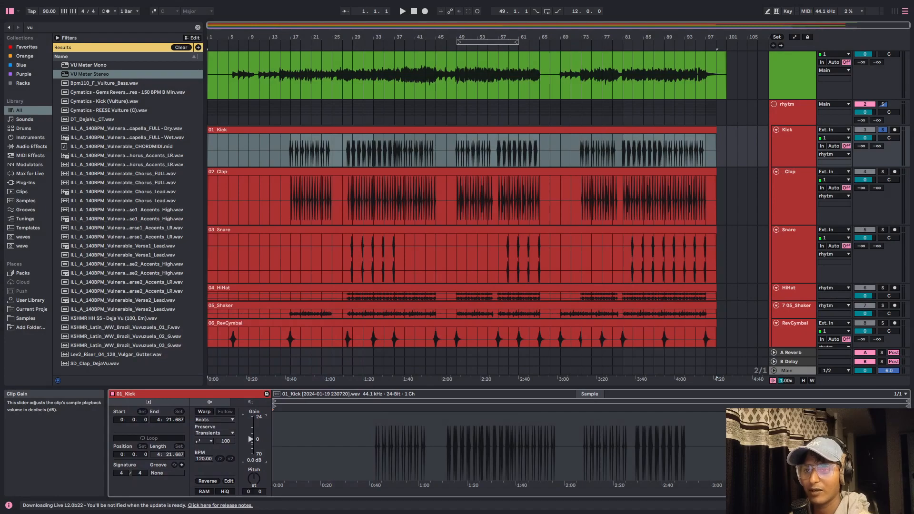
drag(251, 440, 251, 440)
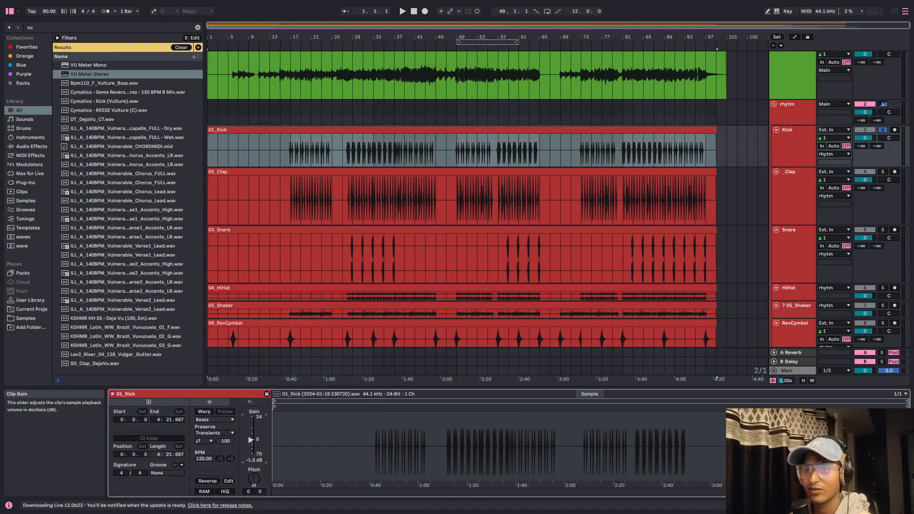
double_click(254, 440)
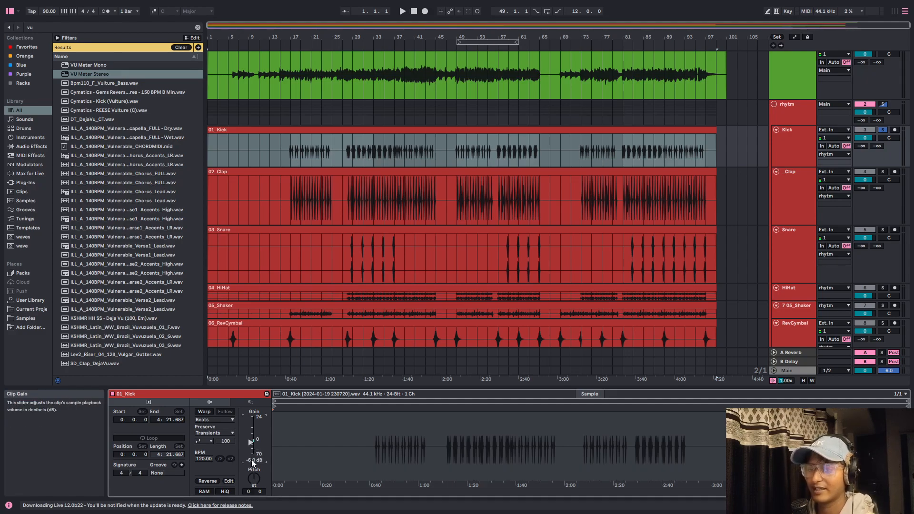
Step: Select the clips from 02_Clap through 06_RevCymbal together and set their clip gain to -6 dB
click(275, 170)
scroll(295, 185, down, 5)
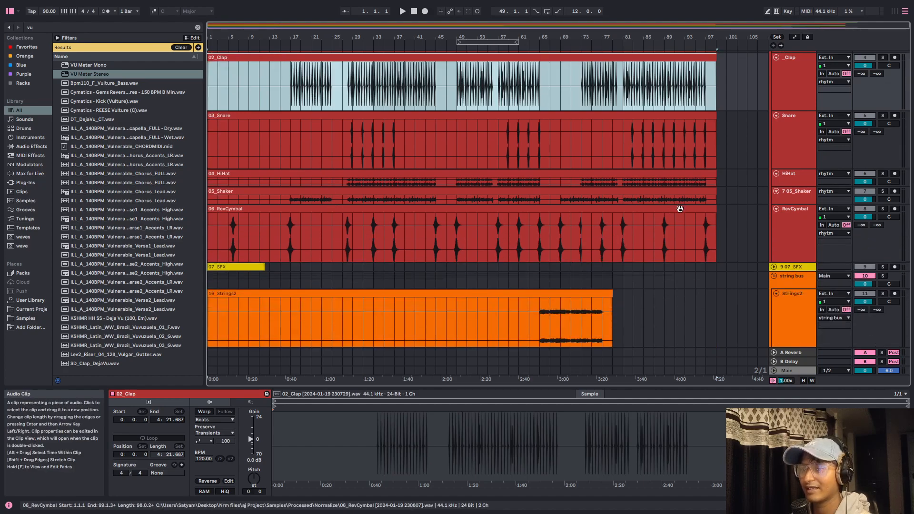
shift+click(680, 209)
click(251, 439)
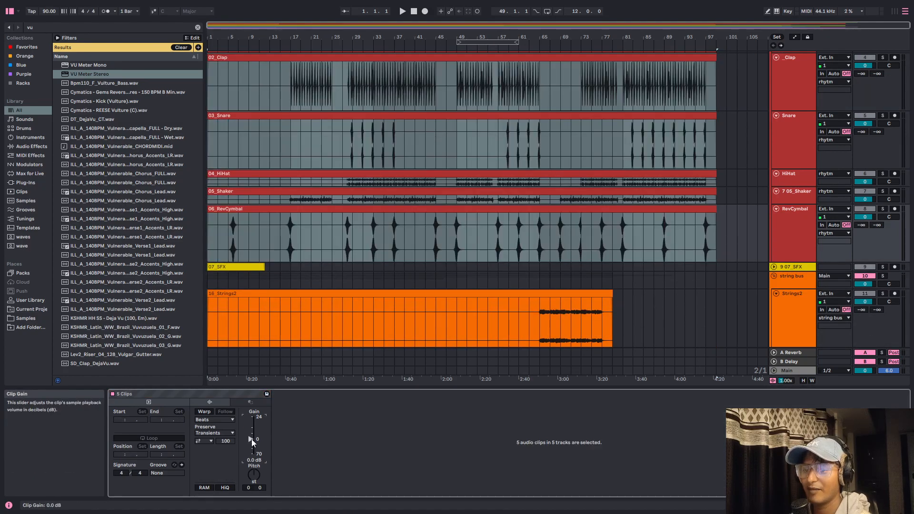
text(-)
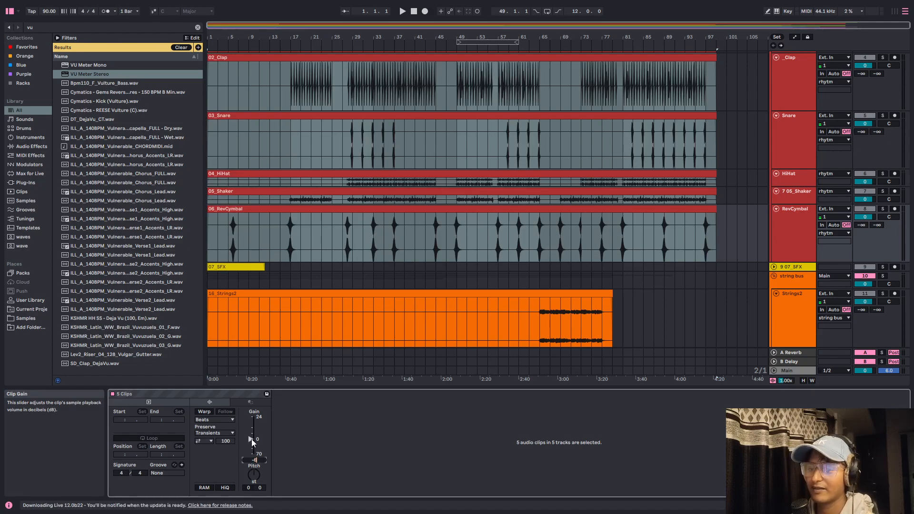
text(6)
key(Return)
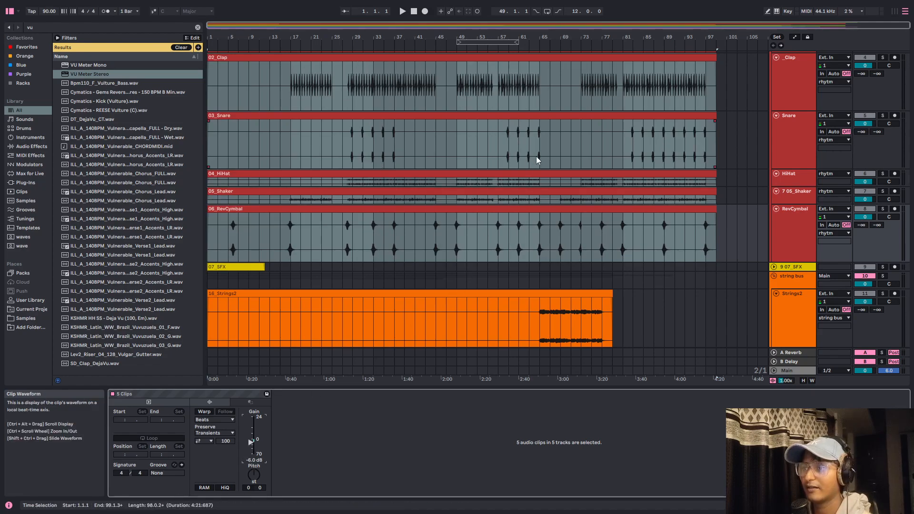
Step: Examine the waveforms of the drum clips from 01_Kick to 06_RevCymbal in the arrangement
scroll(536, 156, up, 2)
scroll(535, 161, up, 1)
click(507, 112)
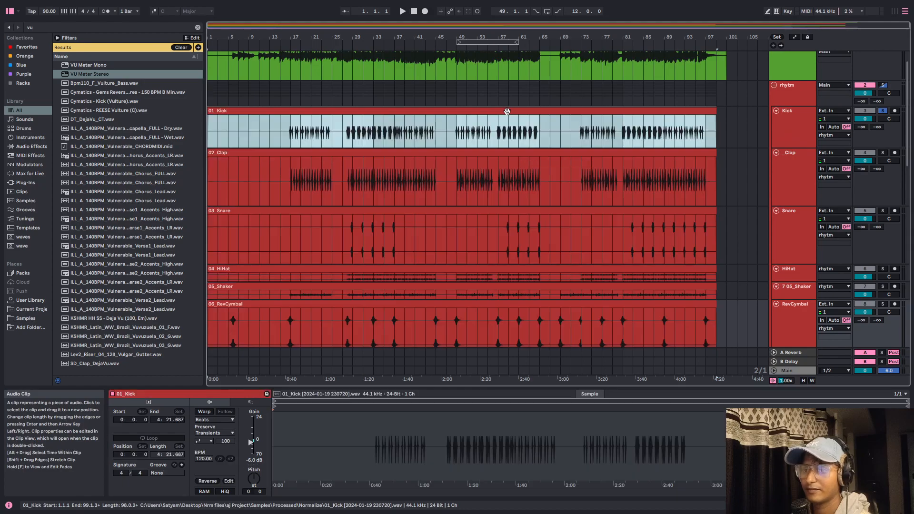
scroll(495, 138, down, 1)
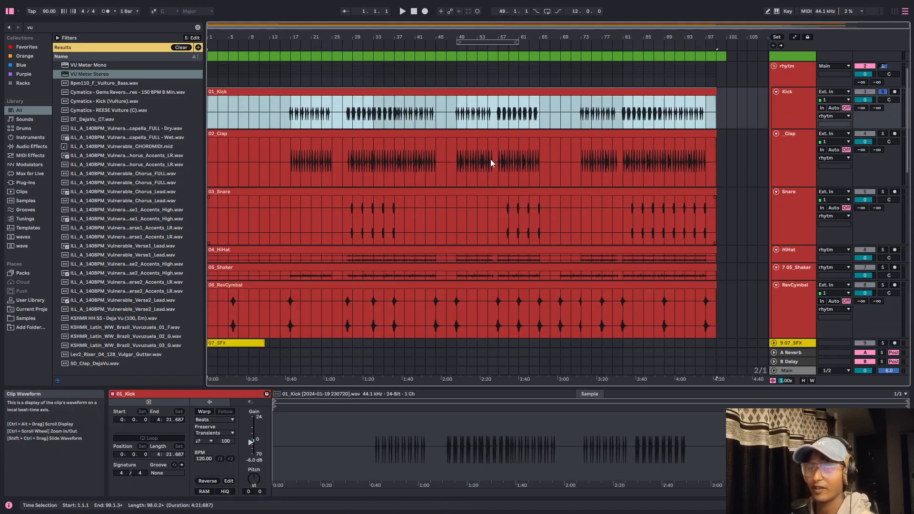
click(746, 163)
scroll(452, 83, down, 1)
click(424, 81)
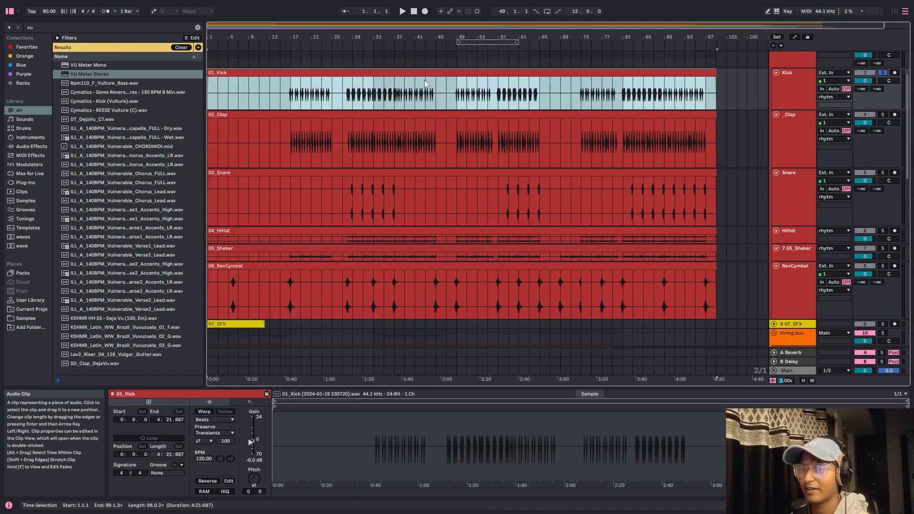
scroll(428, 83, down, 2)
scroll(559, 139, down, 2)
click(732, 233)
scroll(544, 232, down, 2)
Step: Unfold and enlarge the 07_SFX track and select its whole clip
click(254, 210)
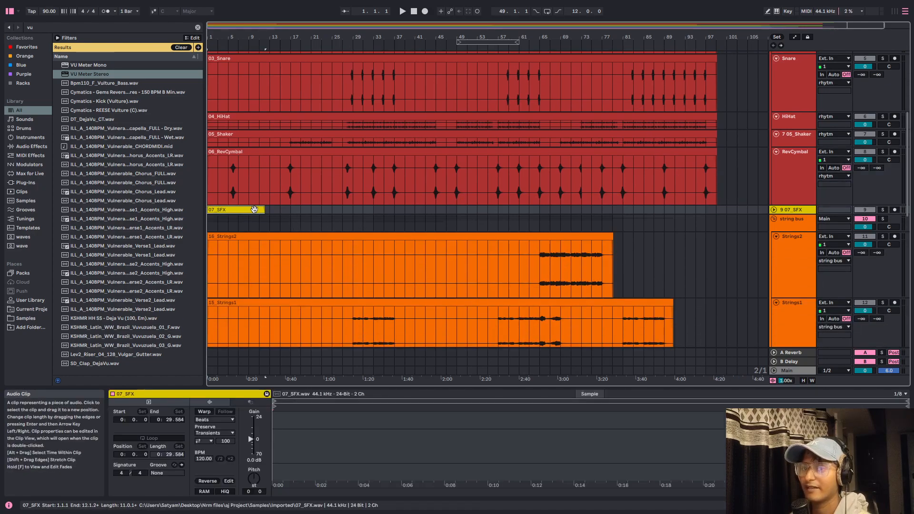
click(794, 213)
drag(793, 214, 793, 256)
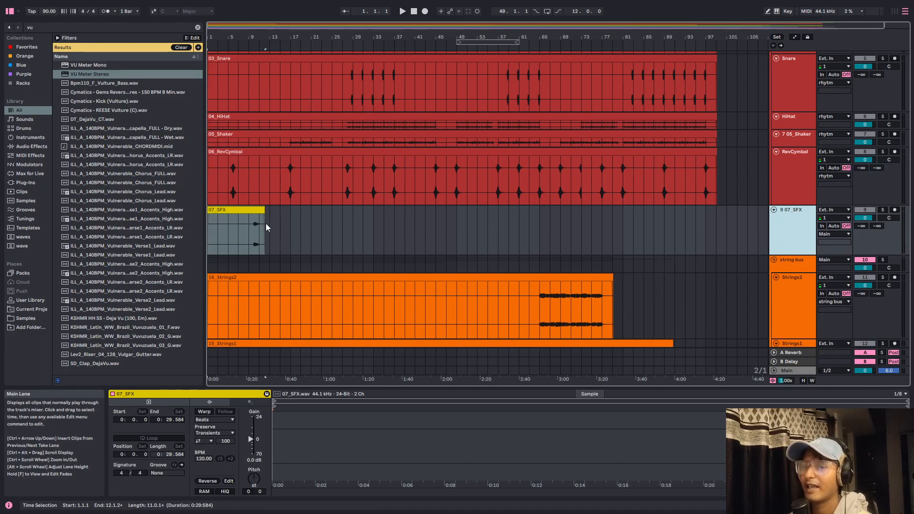
click(258, 210)
scroll(259, 227, up, 3)
click(247, 232)
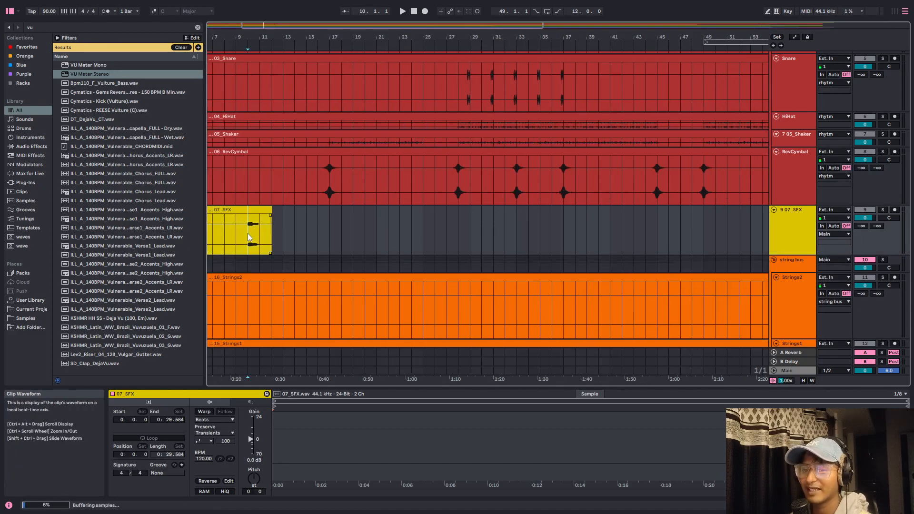
scroll(252, 241, up, 2)
double_click(257, 228)
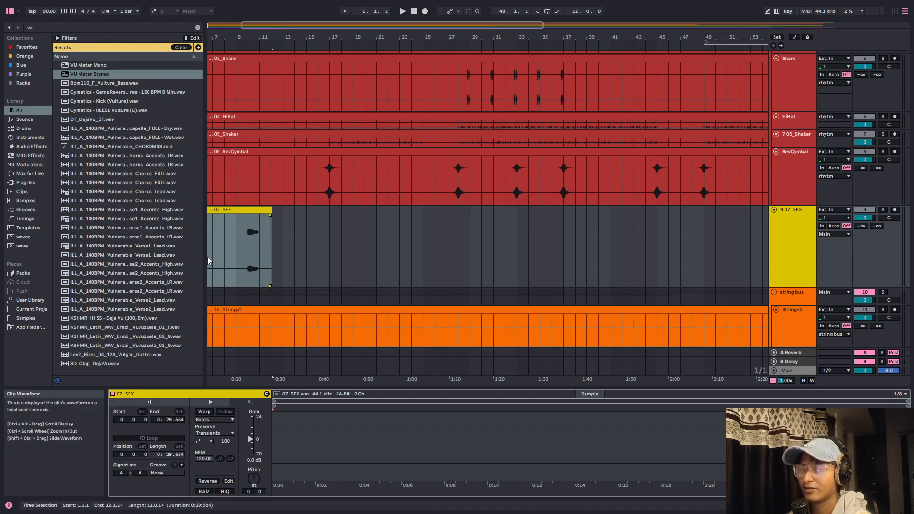
Step: Solo the 07_SFX track and play it from bar 10, checking its level on the Main track's VU Meter Stereo
click(247, 245)
key(space)
click(798, 372)
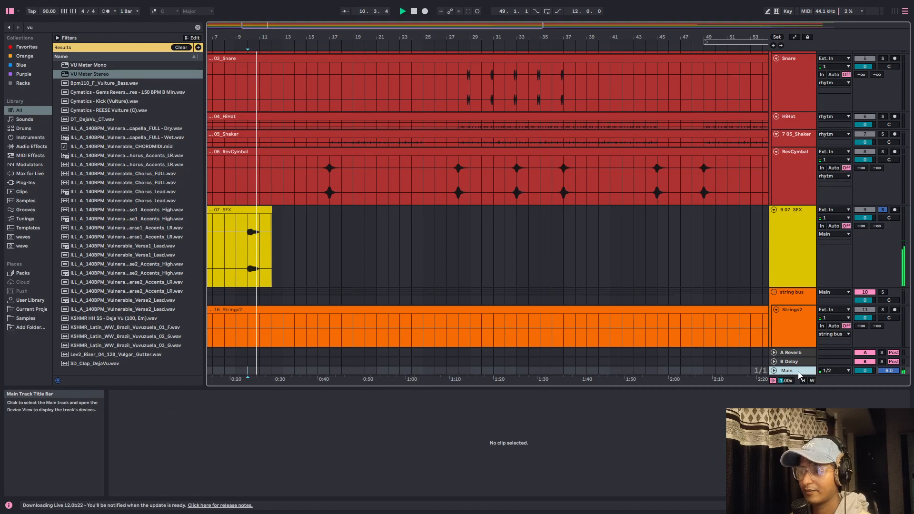
double_click(798, 373)
key(space)
click(128, 411)
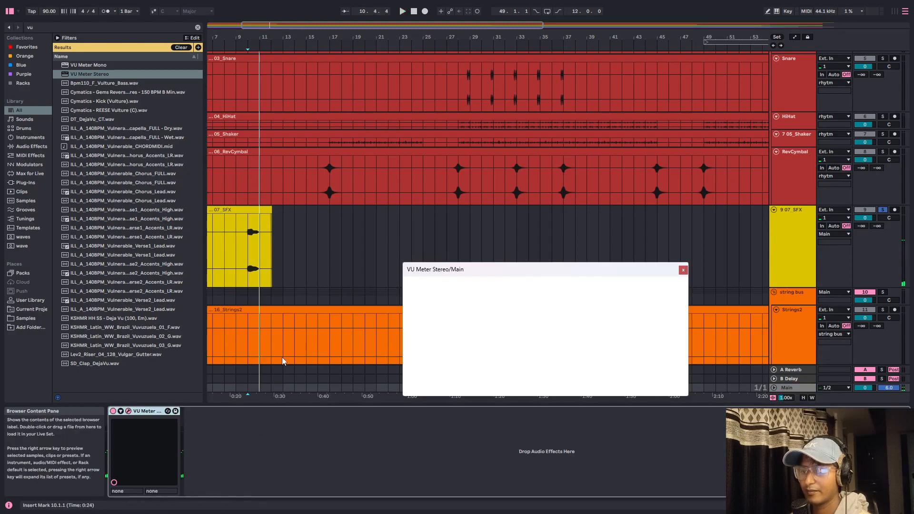
key(space)
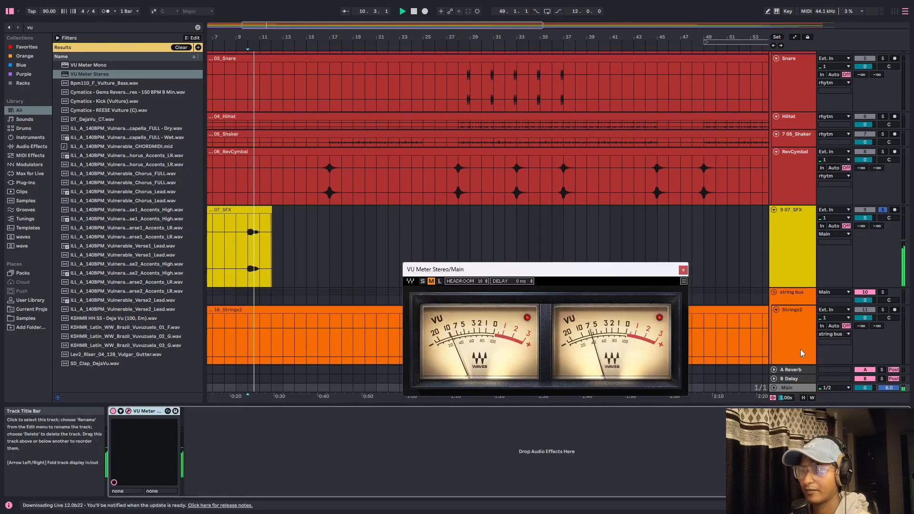
key(space)
Step: Set the 07_SFX clip's gain to 1.6 dB and play it from bar 10 to check its level on the VU meter
click(257, 209)
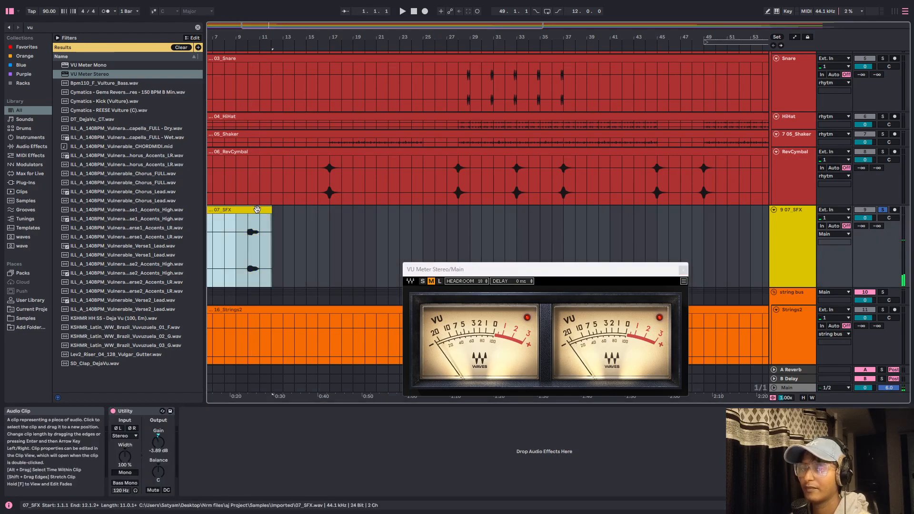
double_click(257, 209)
key(space)
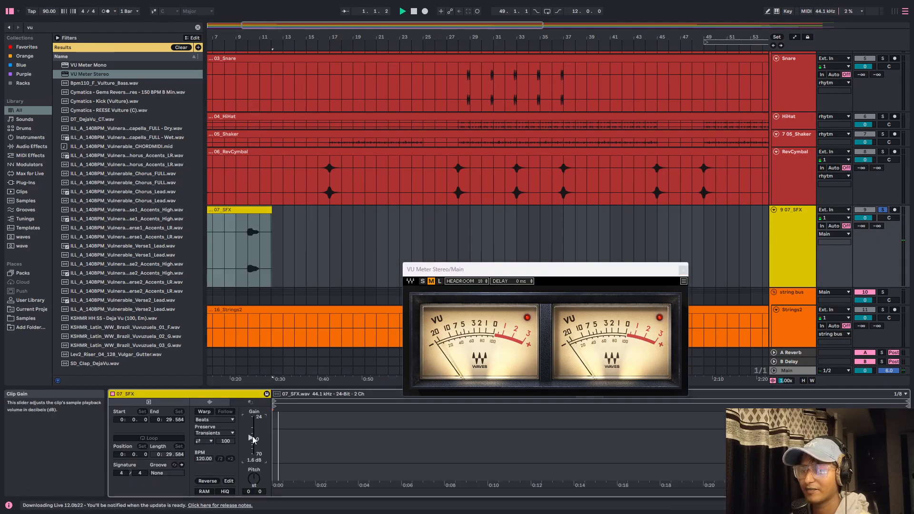
click(249, 254)
key(space)
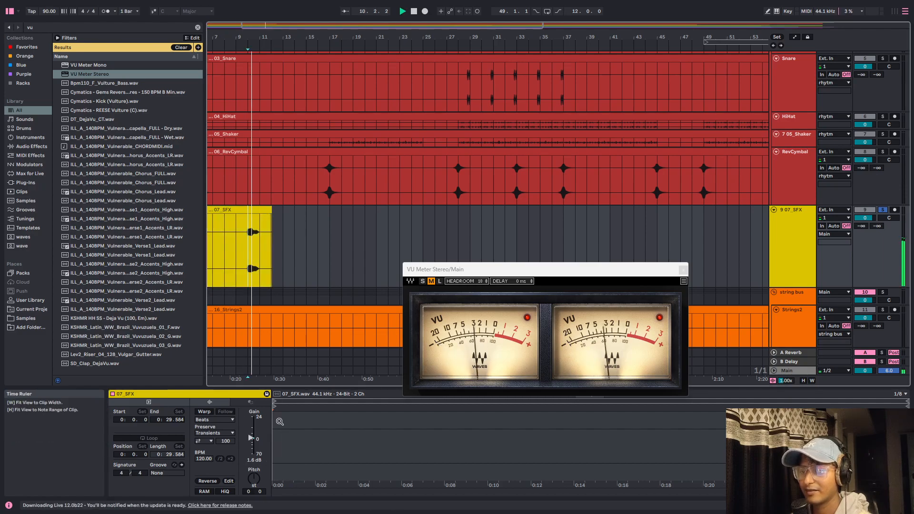
key(space)
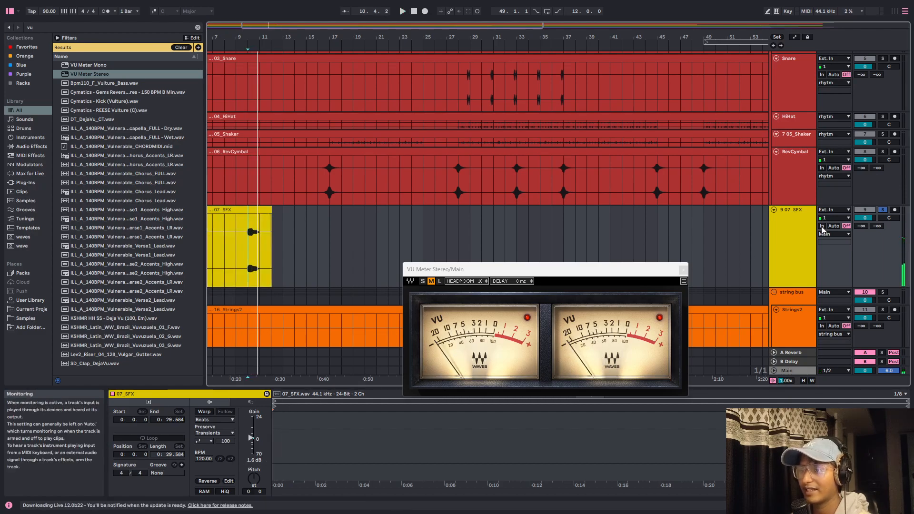
Step: Place the insert marker at bar 65 in the 16_Strings2 clip and reopen the Main track's VU Meter Stereo window
click(798, 241)
scroll(690, 264, down, 5)
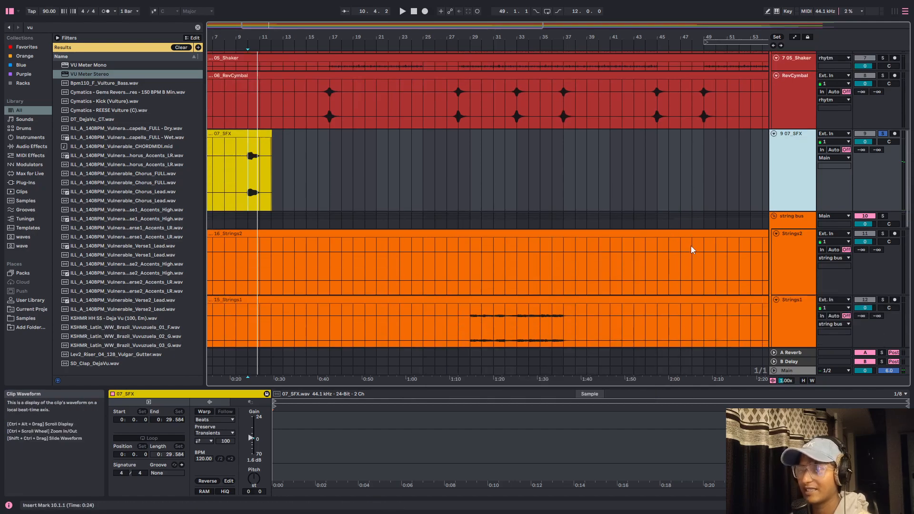
scroll(687, 245, down, 1)
ctrl+scroll(571, 148, down, 8)
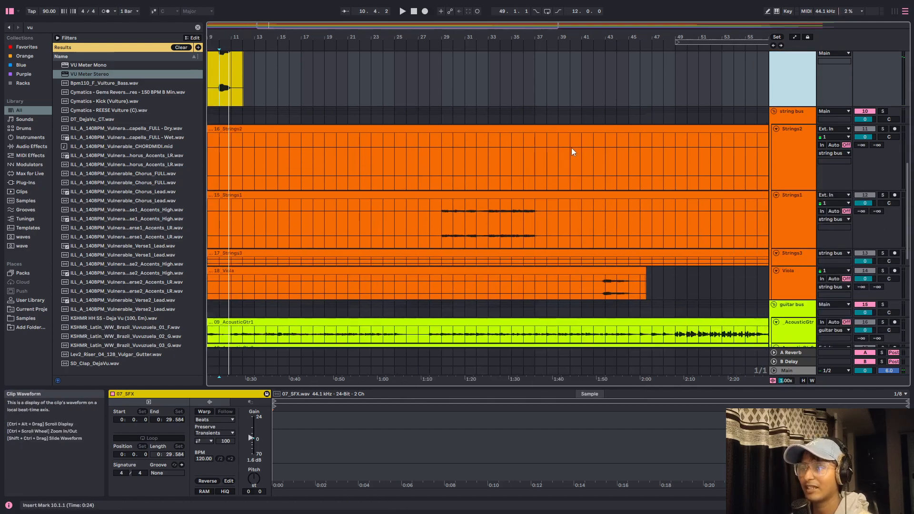
click(525, 159)
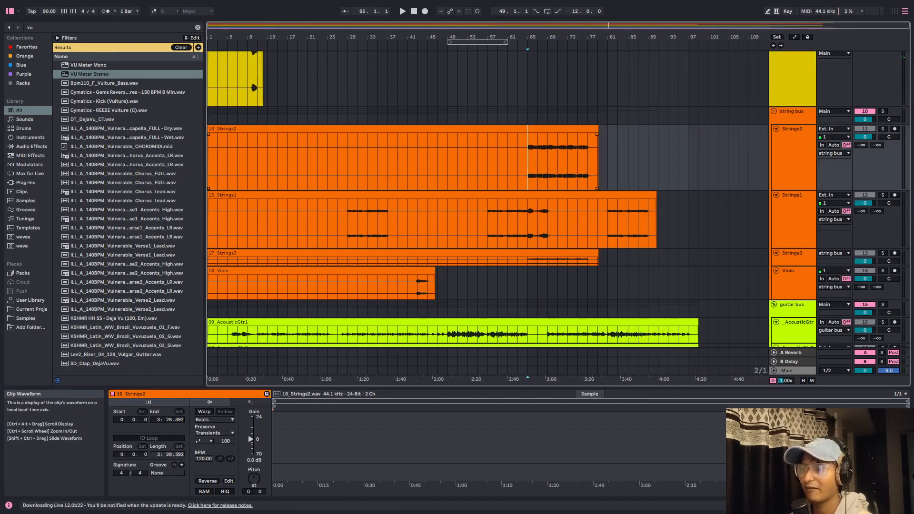
click(790, 372)
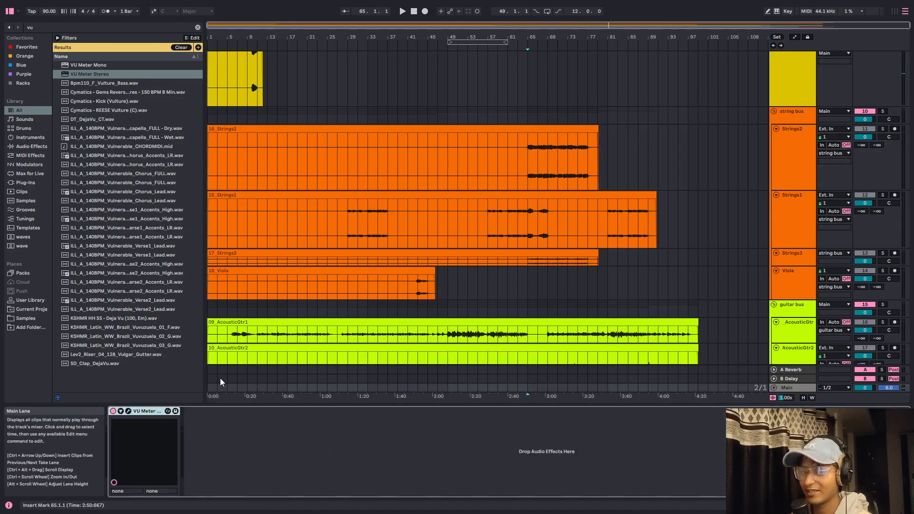
click(127, 411)
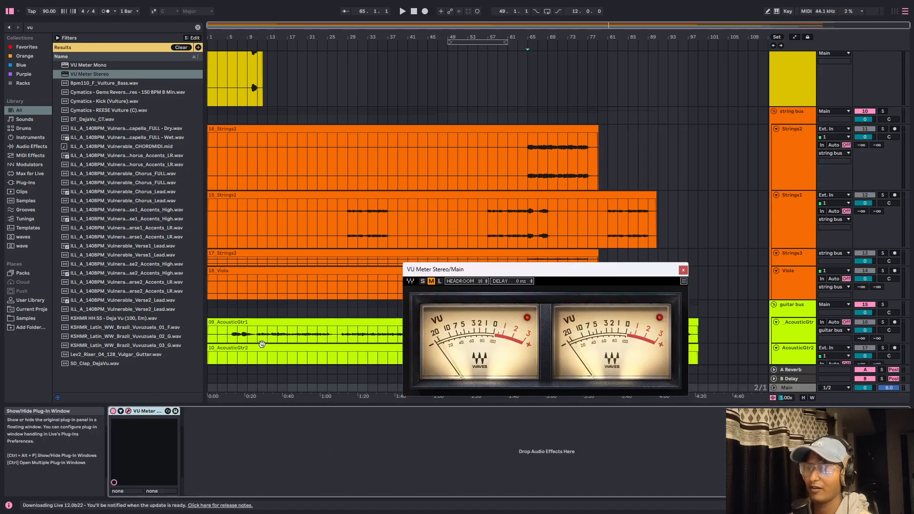
drag(667, 272, 679, 300)
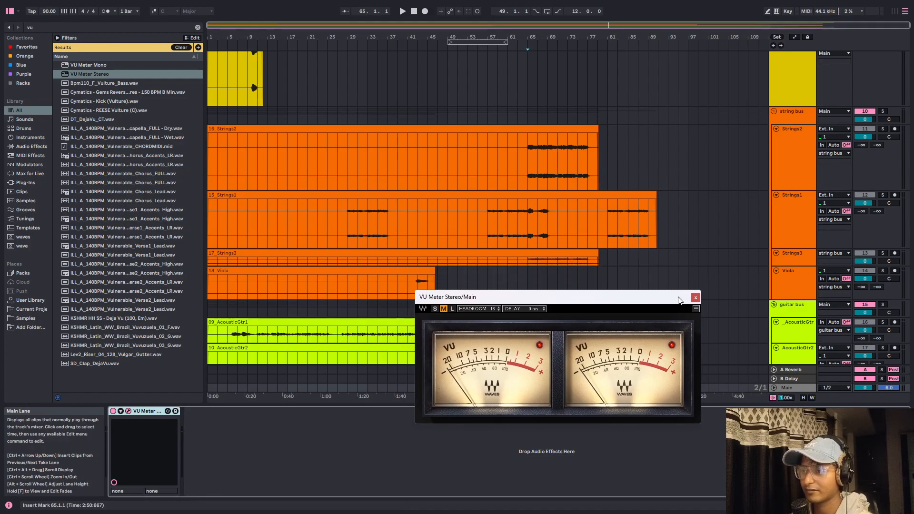
scroll(544, 179, up, 8)
scroll(538, 176, up, 4)
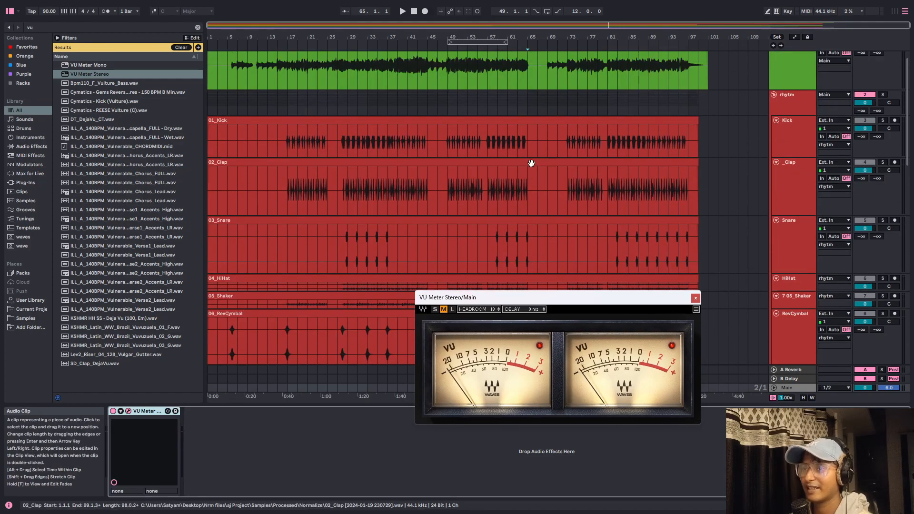
click(806, 81)
scroll(650, 162, down, 2)
scroll(623, 229, down, 6)
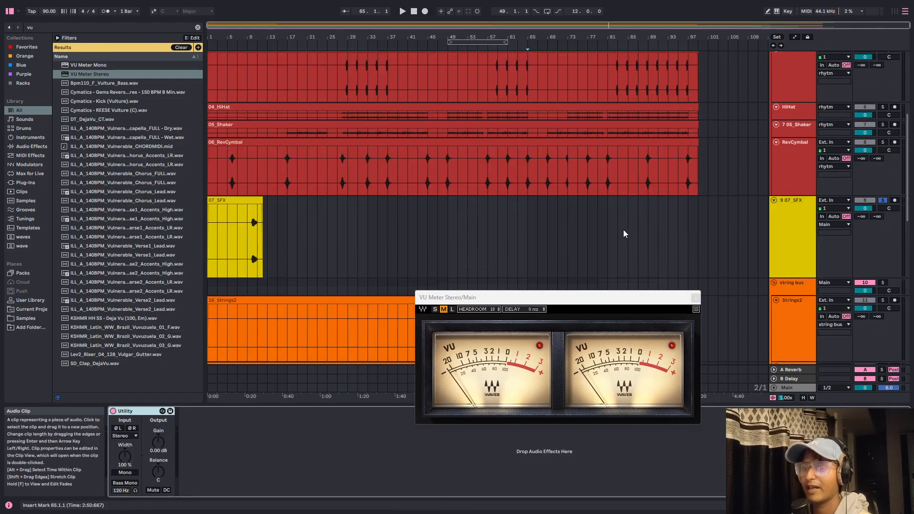
Step: Show the 16_Strings2 clip in Clip View and play its track soloed from bar 65 to check the VU meter
click(524, 178)
double_click(524, 178)
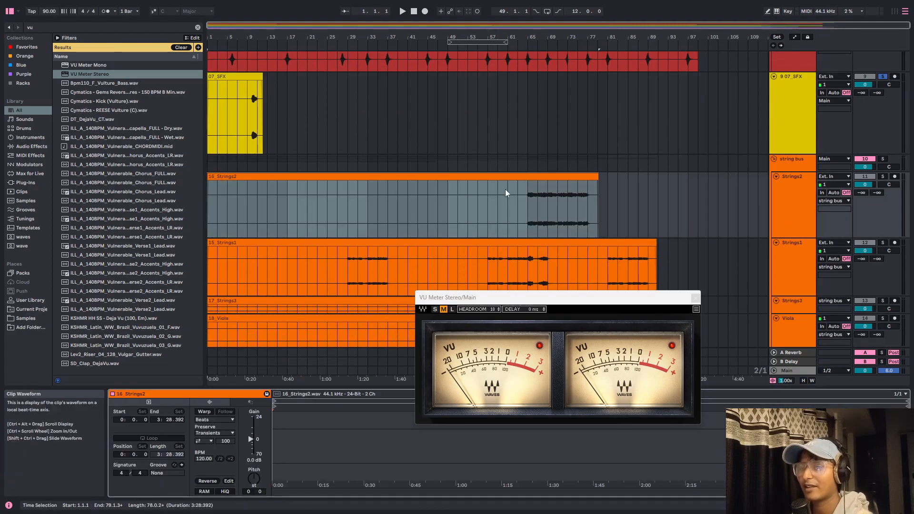
scroll(512, 221, down, 1)
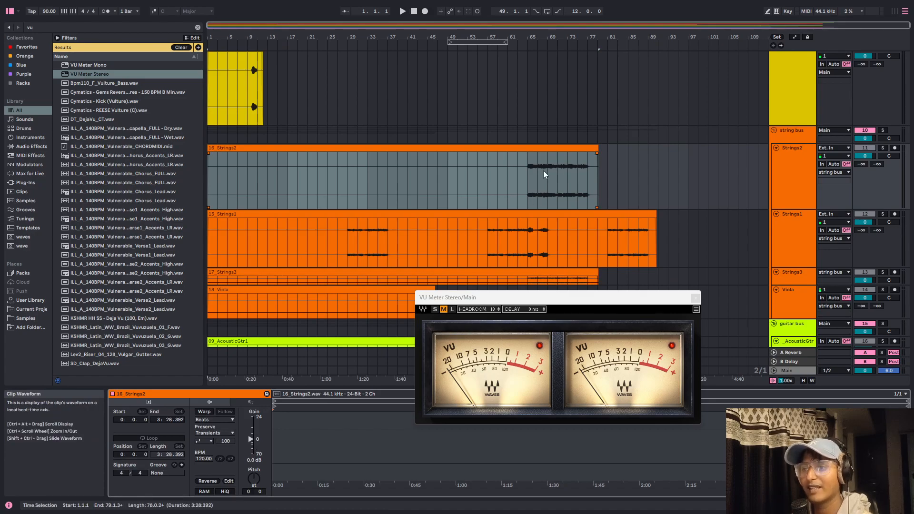
click(526, 174)
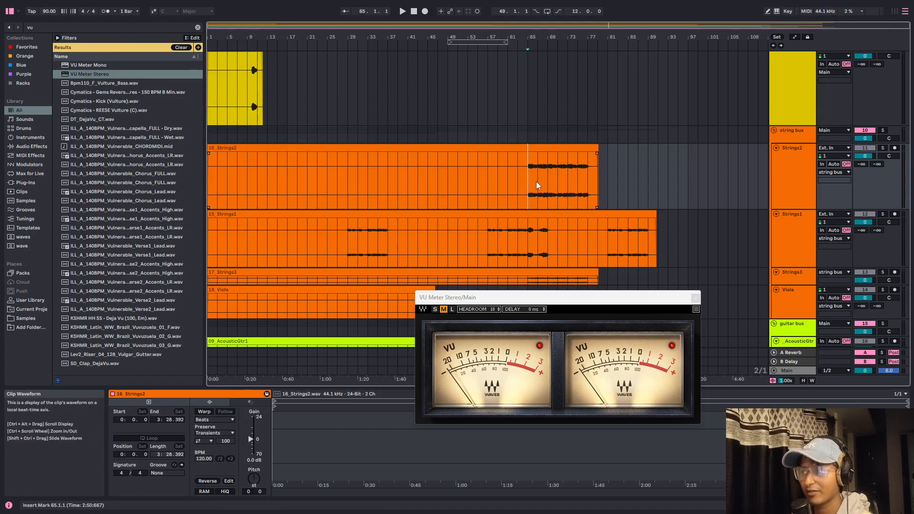
key(space)
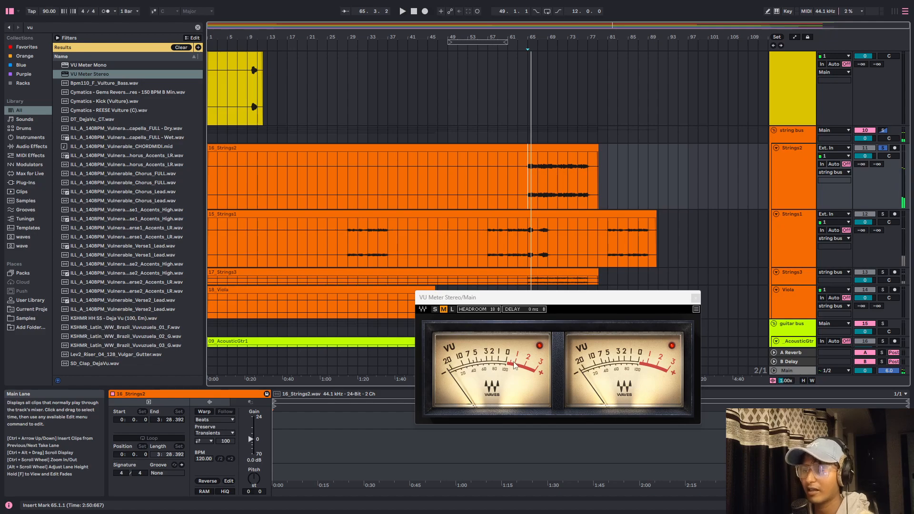
Step: Play the soloed Strings2 track again from bar 65 and raise the 16_Strings2 clip's gain to 4 dB
key(space)
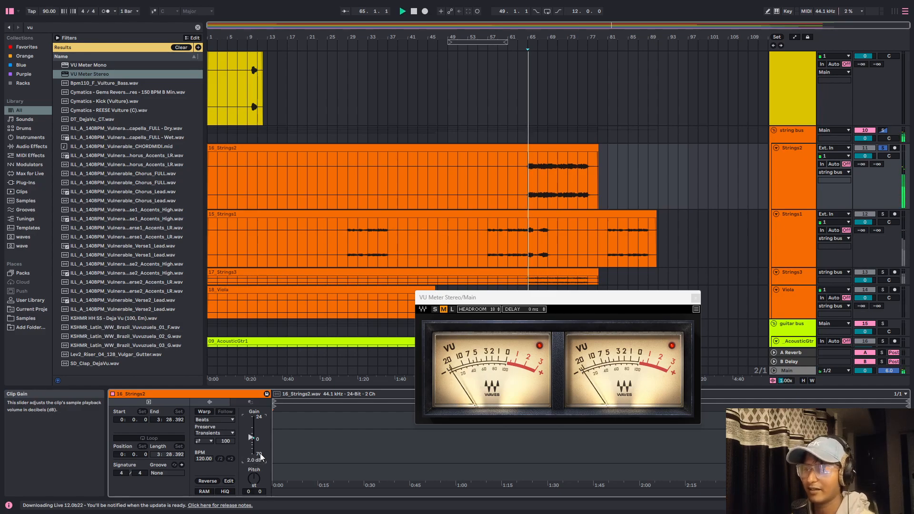
click(261, 457)
text(3)
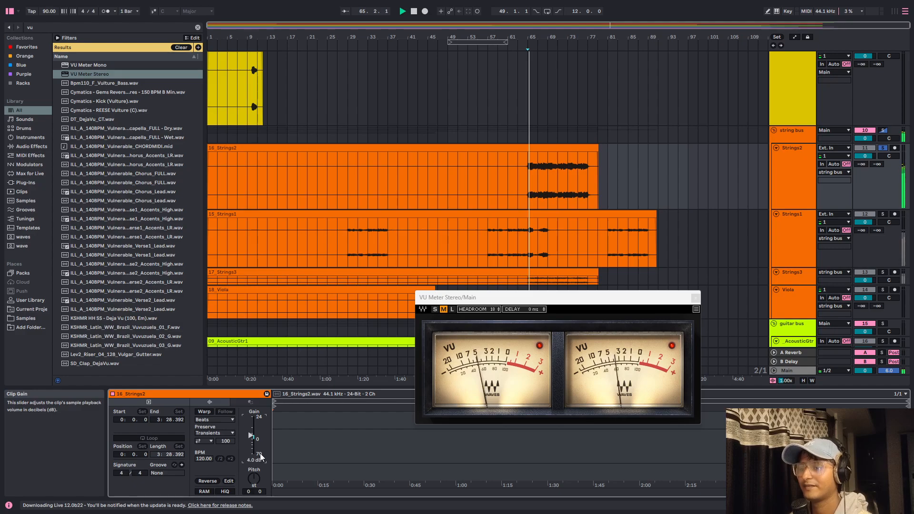
Step: Raise the 16_Strings2 clip's gain to 6 dB and play it from bar 65 to check its level on the VU meter
key(Up)
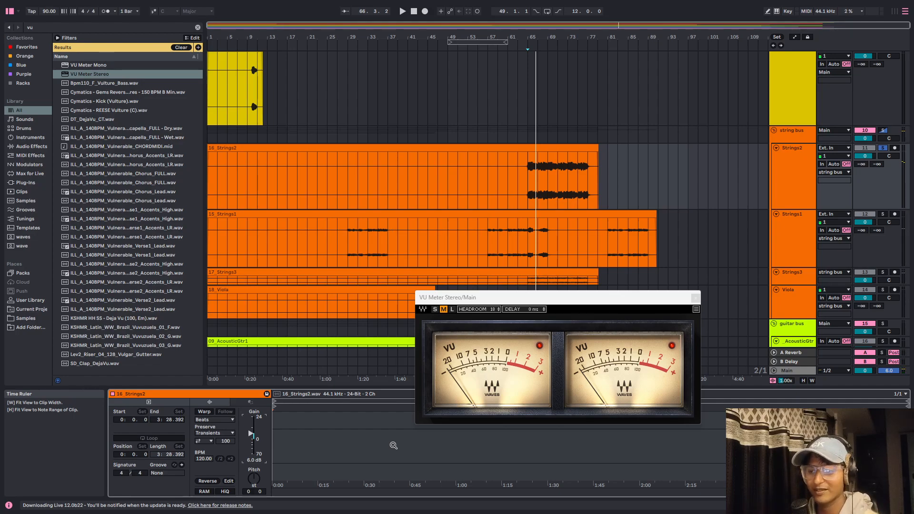
click(527, 178)
key(space)
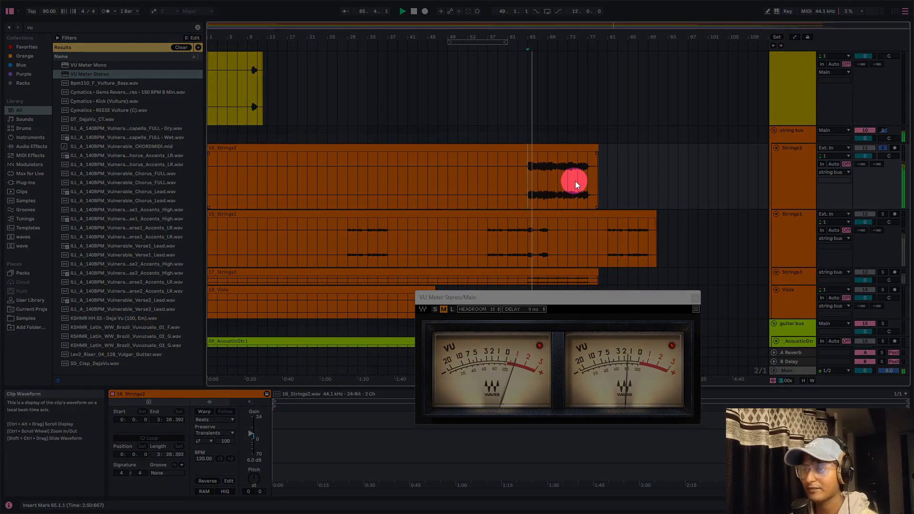
key(space)
key(space)
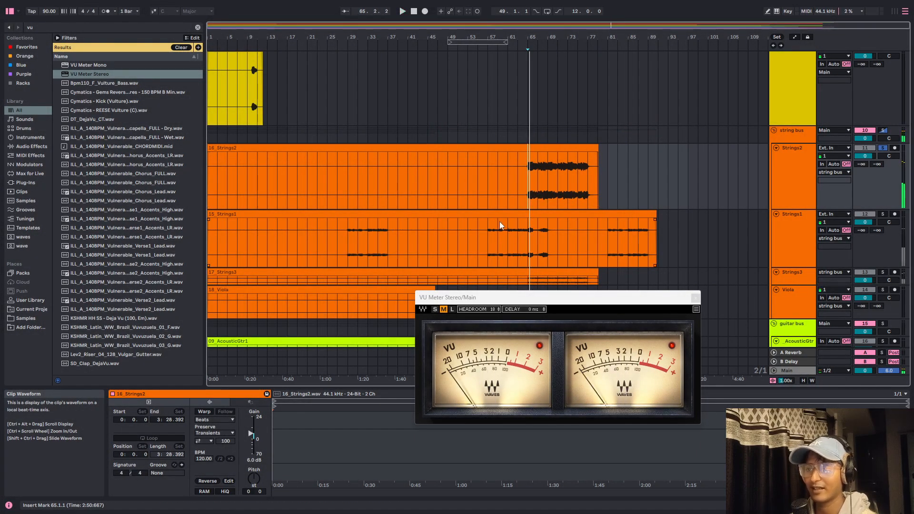
Step: Show the 15_Strings1 clip in Clip View and solo the Strings1 track
click(495, 216)
key(space)
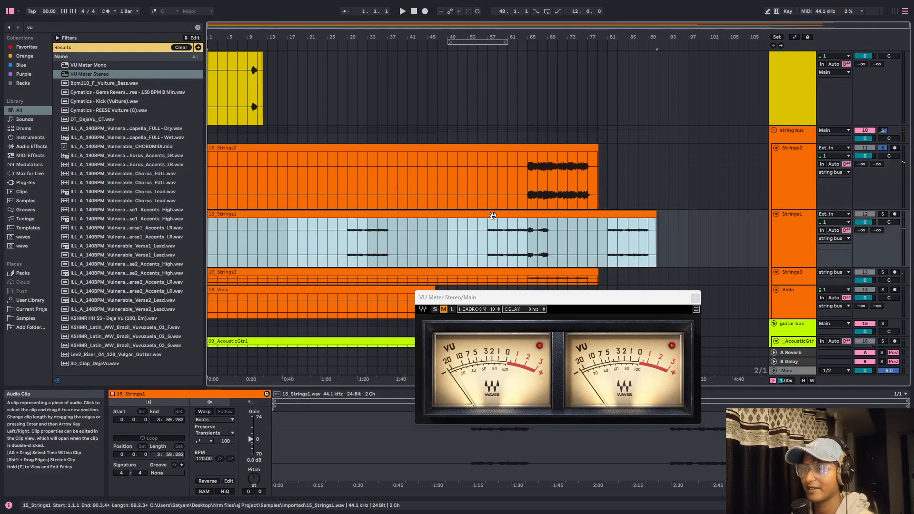
click(885, 214)
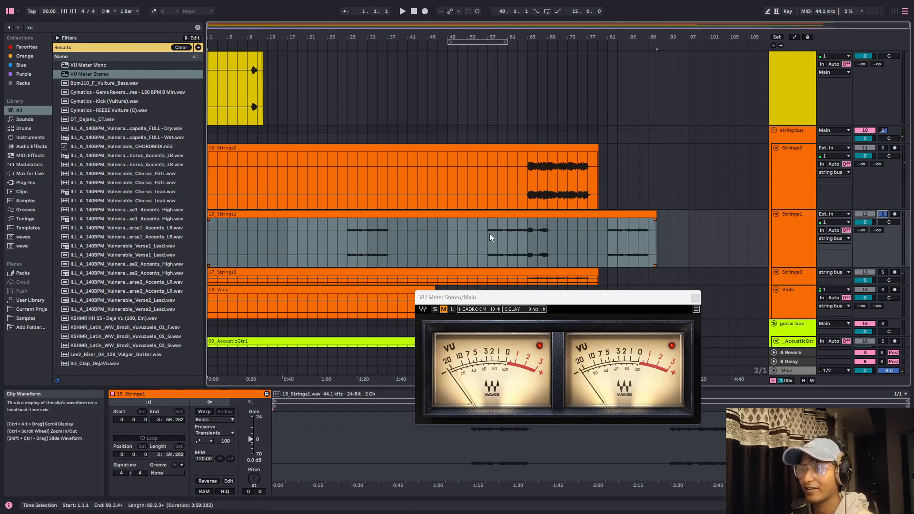
Step: Play the soloed Strings1 track from bar 61 to check its level on the VU meter
click(508, 236)
scroll(509, 239, up, 2)
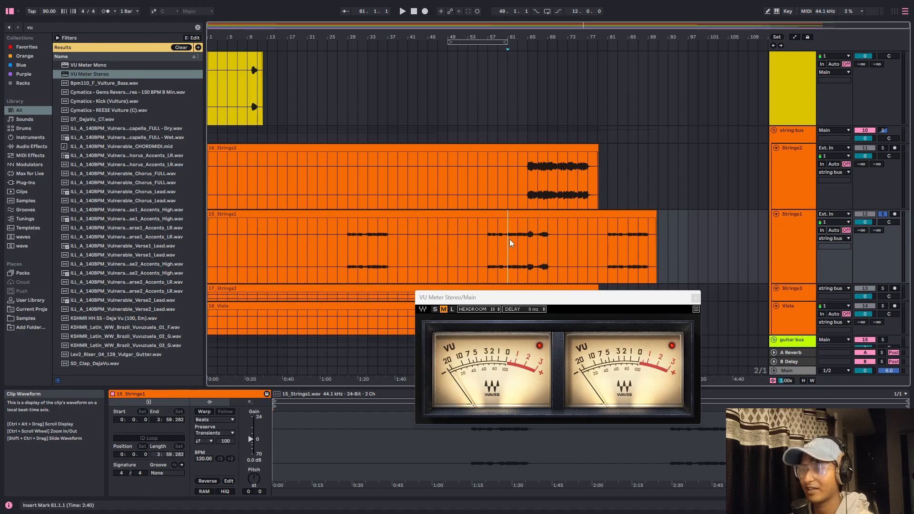
click(369, 246)
key(space)
click(513, 241)
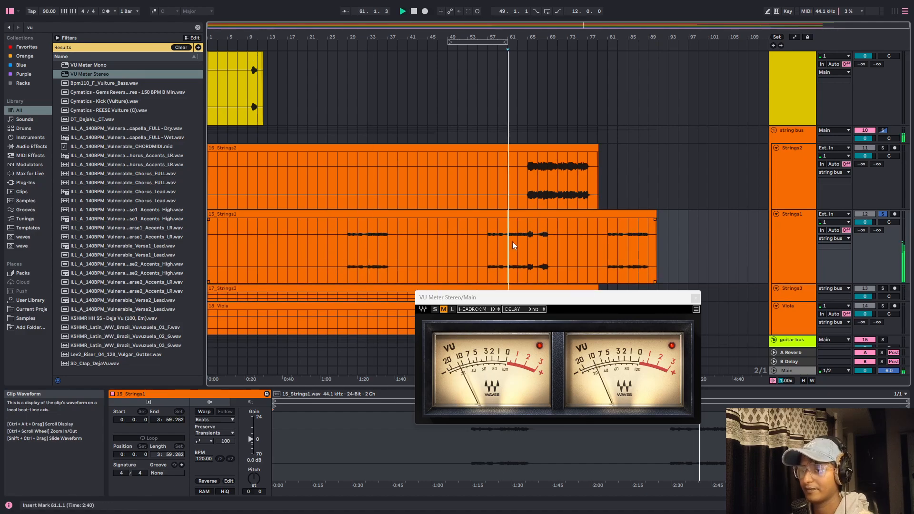
click(509, 213)
key(space)
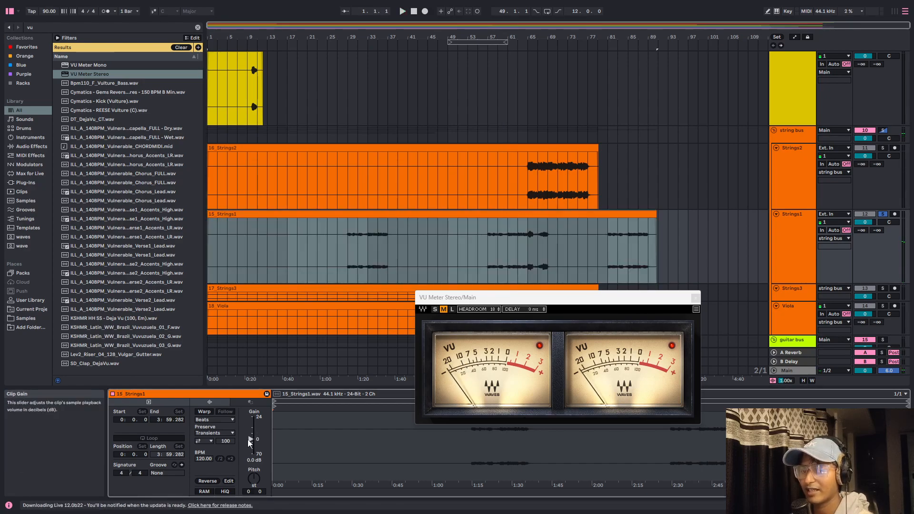
click(498, 265)
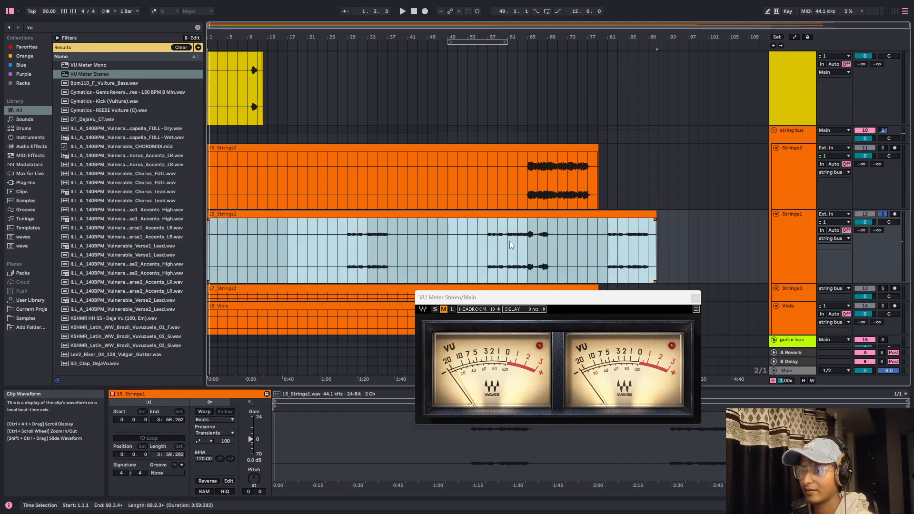
key(space)
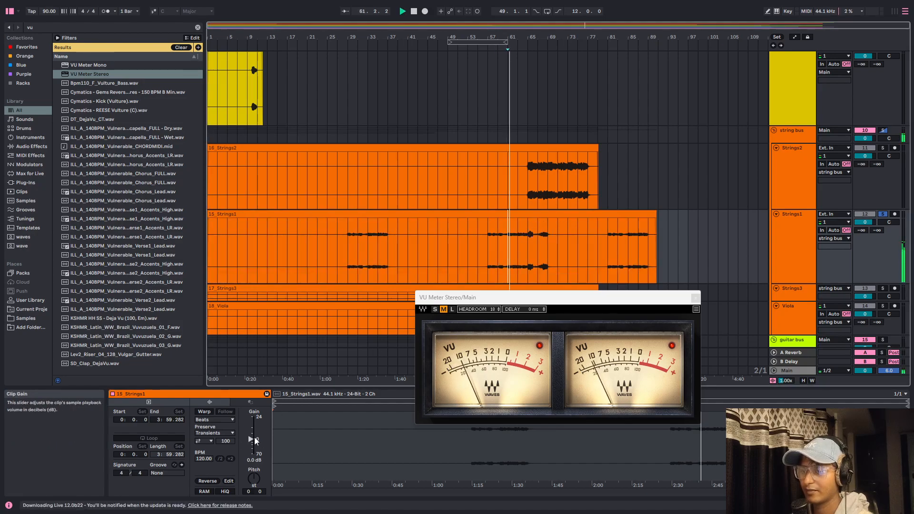
Step: Set the 15_Strings1 clip's gain to 6 dB and play the track from bar 61 again
drag(254, 457, 253, 461)
key(Delete)
key(Delete)
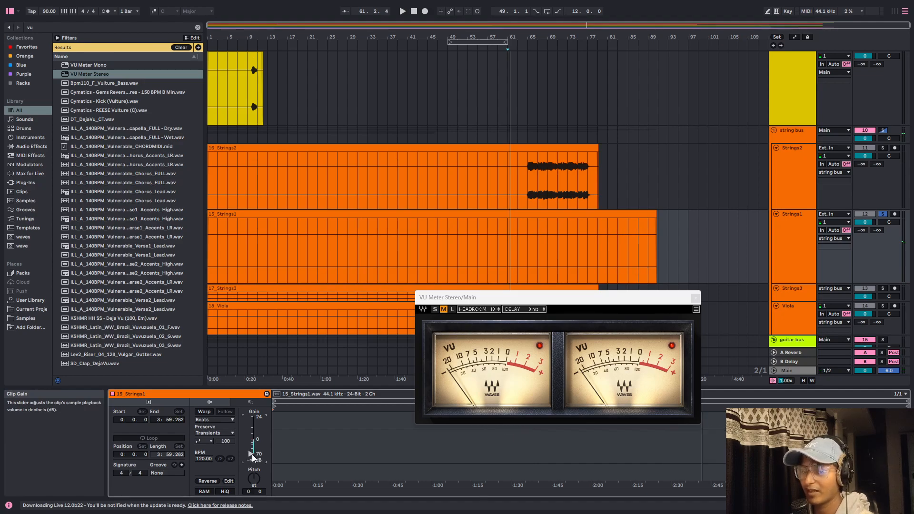
key(Delete)
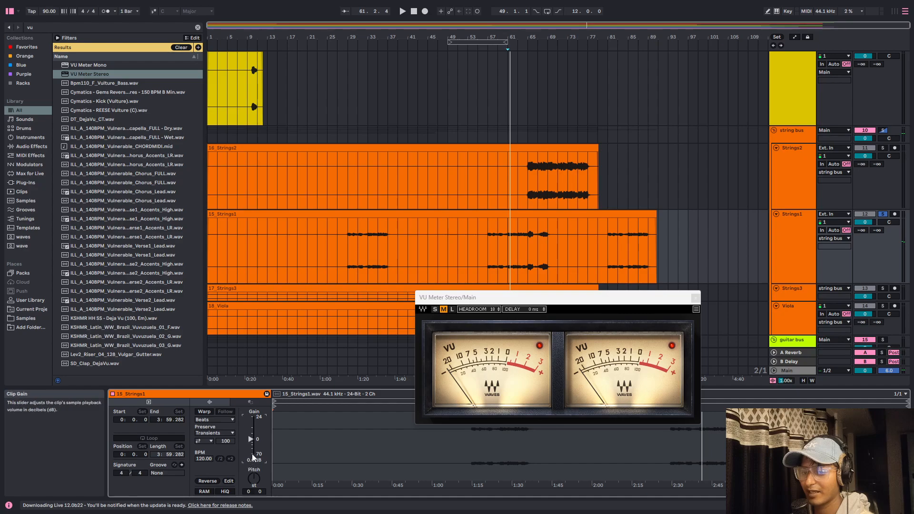
text(6)
key(Return)
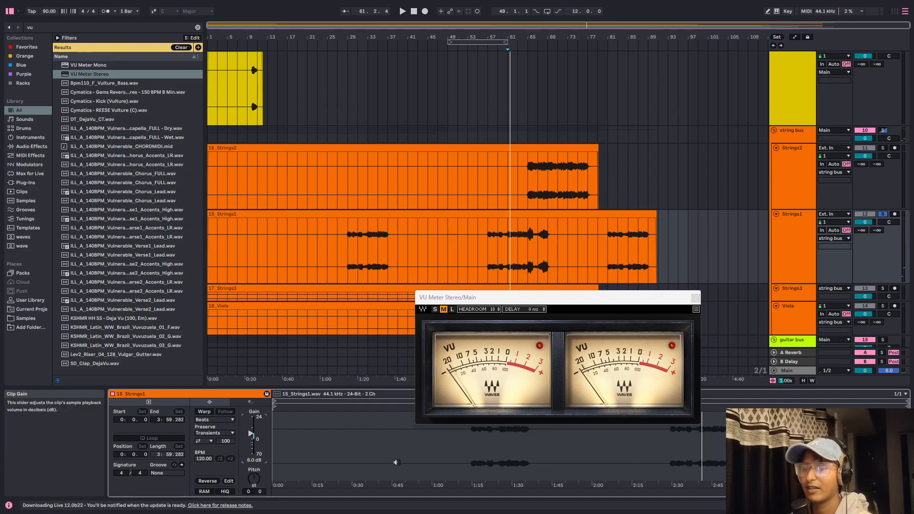
key(space)
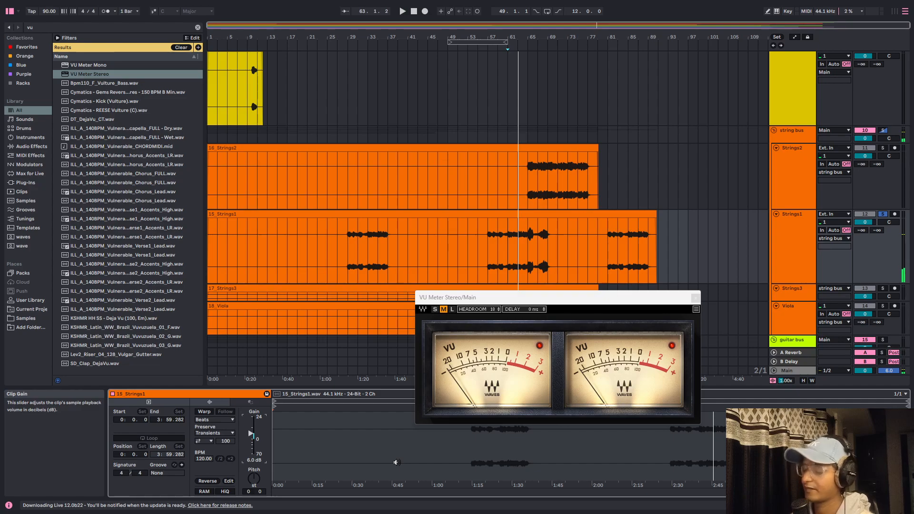
Step: Raise the 15_Strings1 clip's gain to 7 dB and replay the track from bar 61 to check the VU meter
key(Up)
key(space)
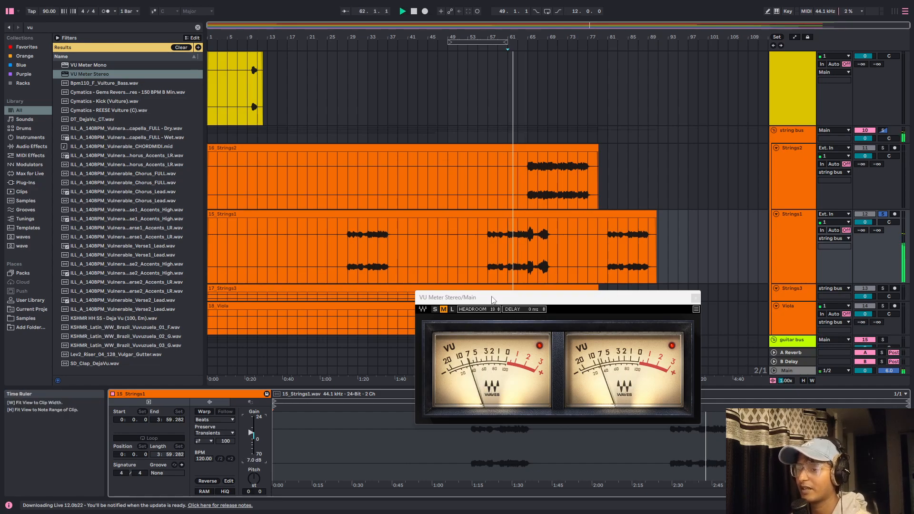
scroll(537, 244, up, 3)
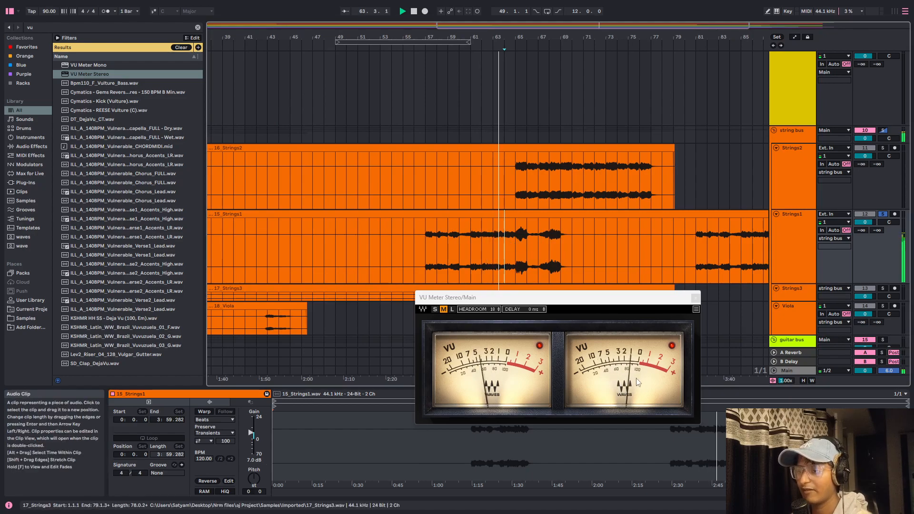
click(626, 357)
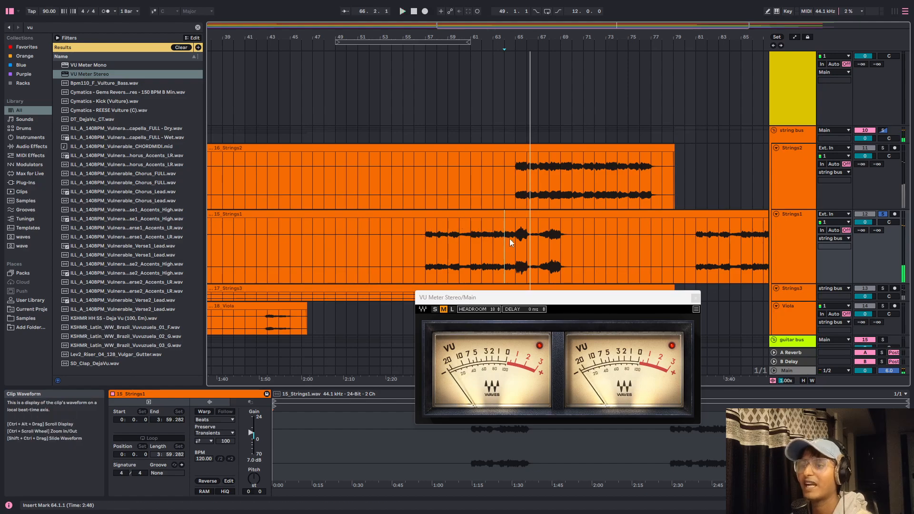
Step: Play the Strings1 track's last passage from bar 81 to check its level on the VU meter
click(548, 247)
scroll(548, 244, down, 3)
key(space)
click(607, 241)
key(space)
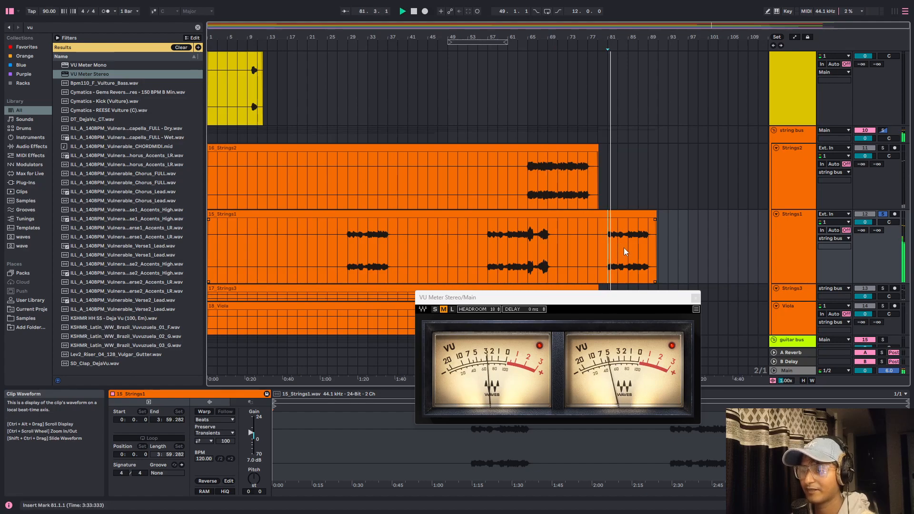
Step: Set the 15_Strings1 clip's gain to 7.5 dB and check its level by playing from bar 61
click(513, 262)
key(space)
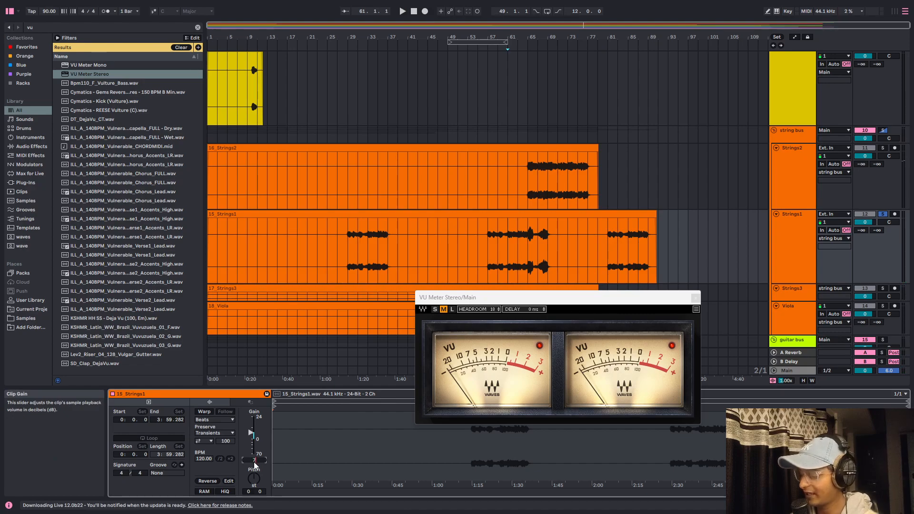
key(space)
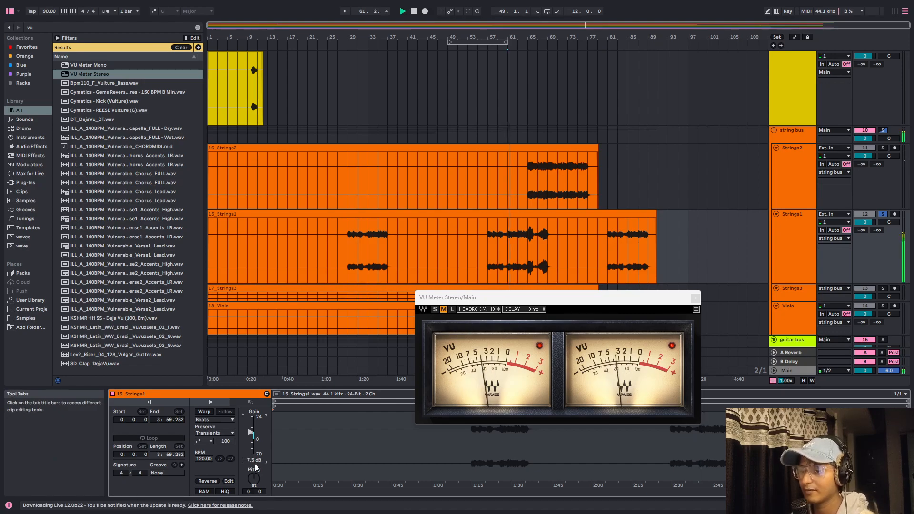
scroll(546, 214, down, 1)
click(532, 225)
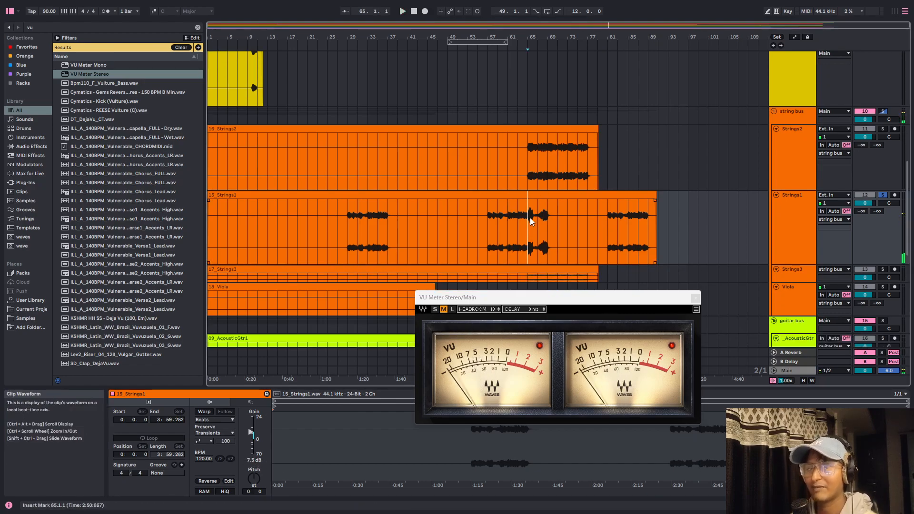
Step: Enlarge the Strings3 track and place the insert marker at bar 67 in the 17_Strings3 clip
scroll(535, 218, down, 5)
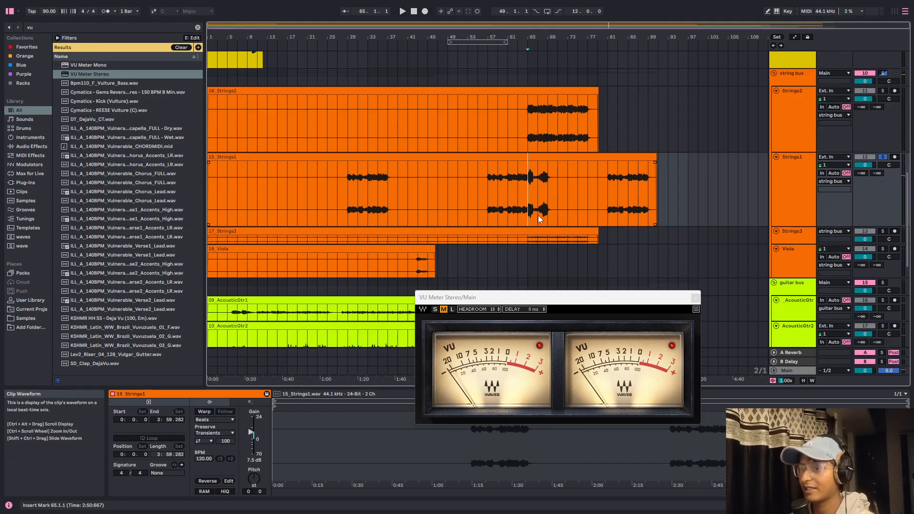
click(793, 186)
drag(793, 196, 793, 219)
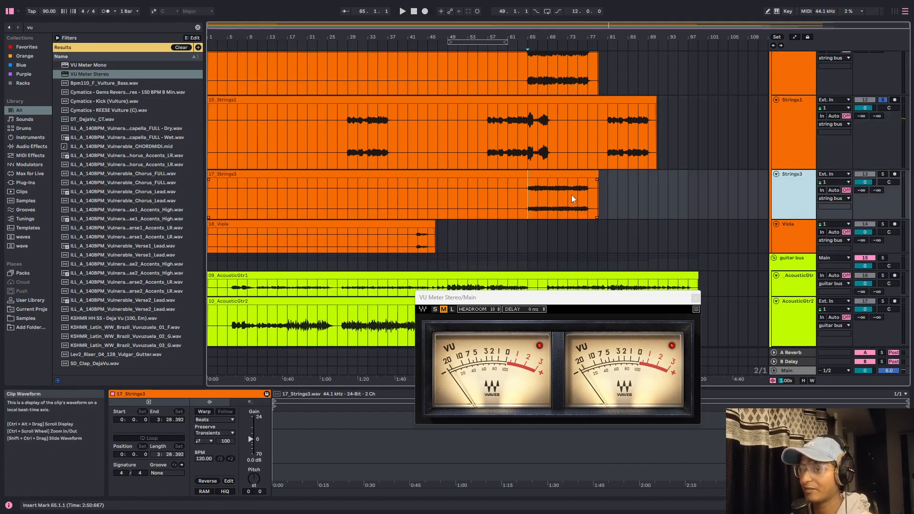
click(541, 196)
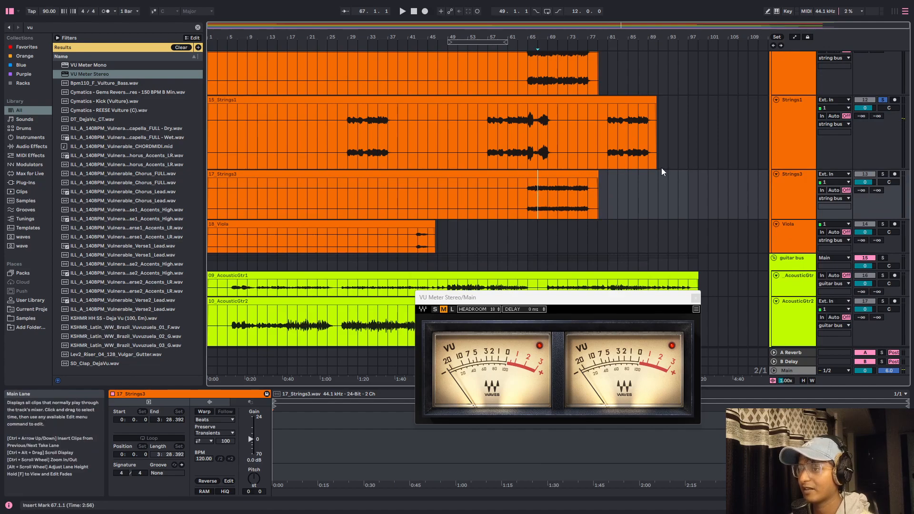
Step: Solo the Strings3 track and play it from bar 67 to check its level on the VU meter
click(882, 174)
click(561, 174)
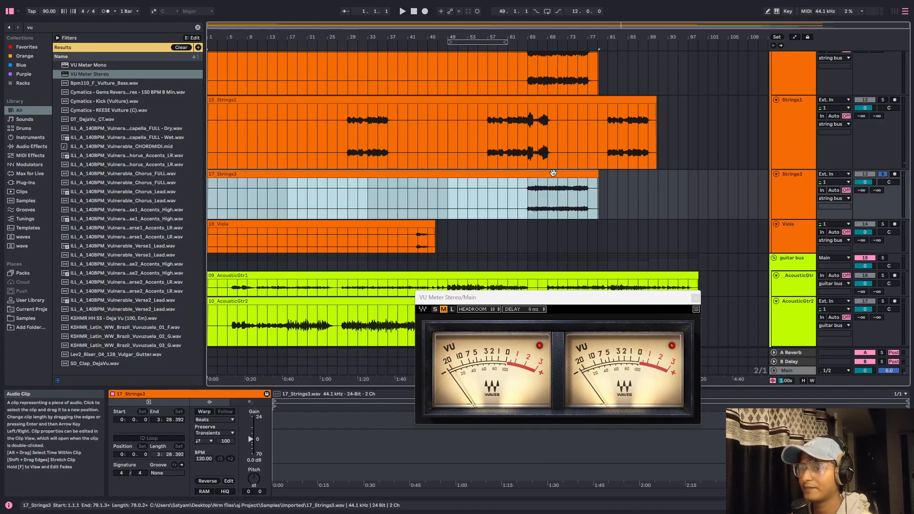
key(space)
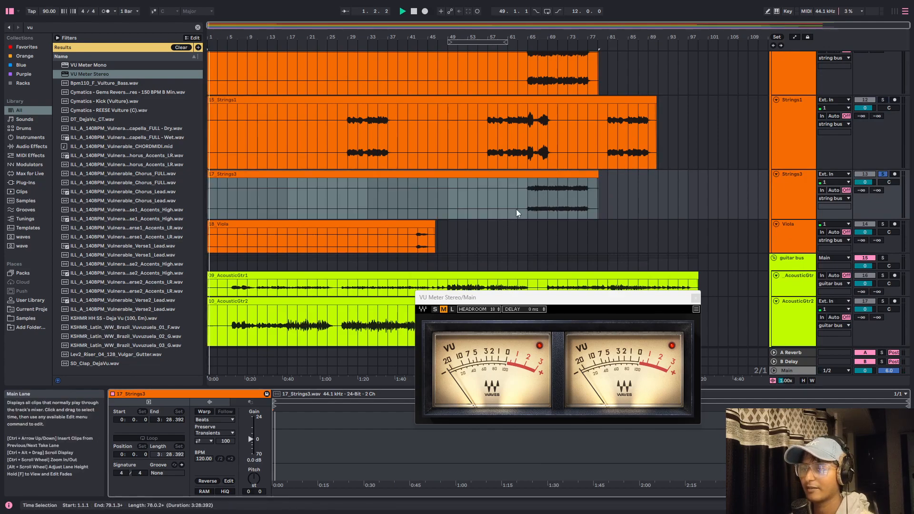
click(541, 192)
click(541, 193)
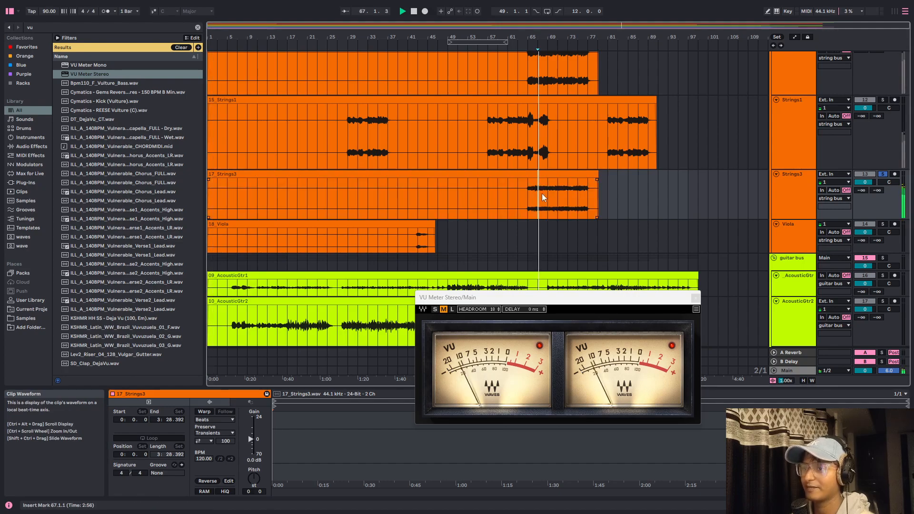
Step: Set the 17_Strings3 clip's gain to 4 dB during playback
click(250, 441)
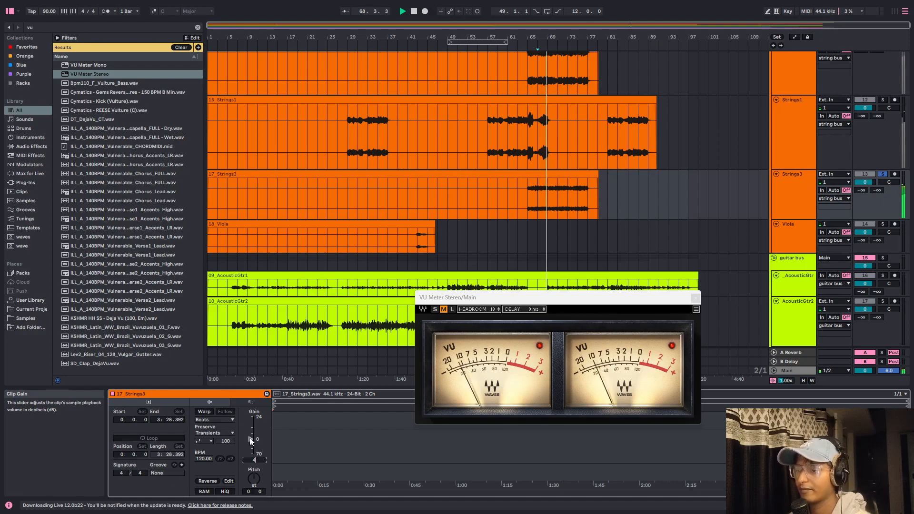
key(Up)
key(Up)
key(Up)
key(Up)
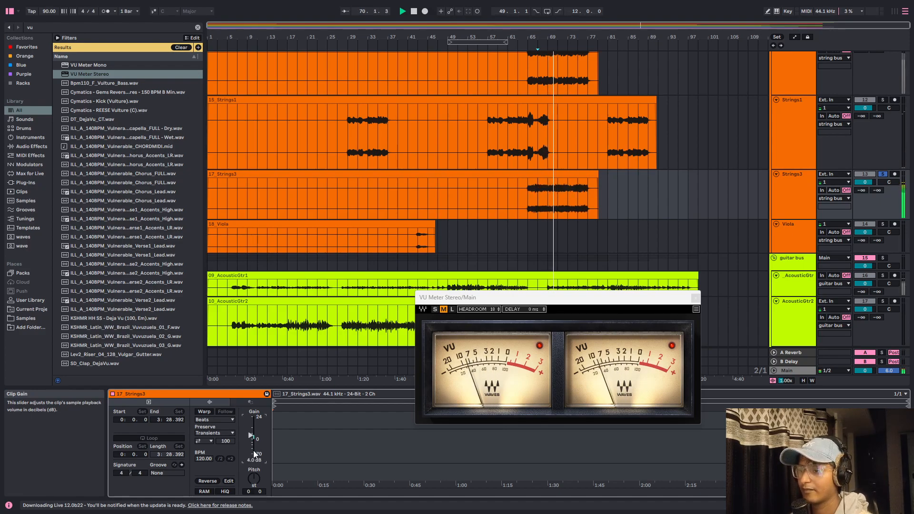
Step: Set the 17_Strings3 clip's gain to 5 dB and play it from bar 67 to check the VU meter
click(255, 458)
key(ctrl+z)
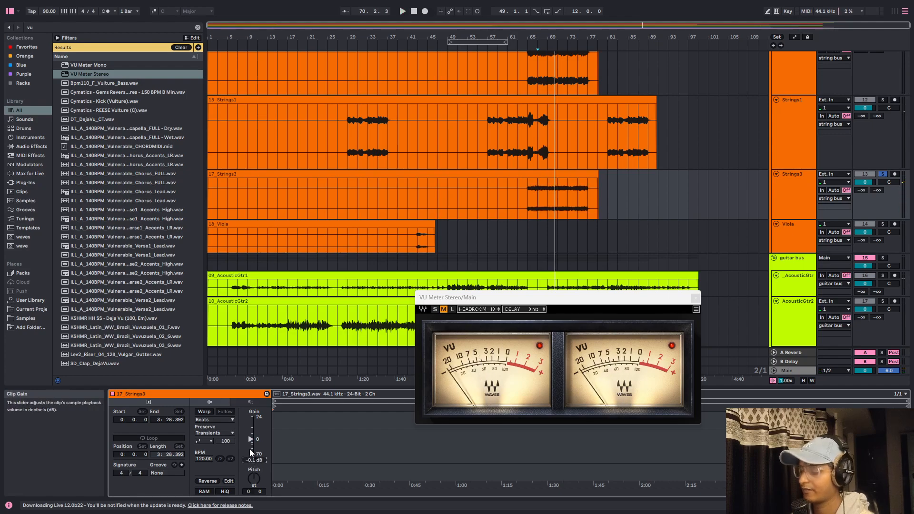
scroll(251, 452, up, 5)
key(space)
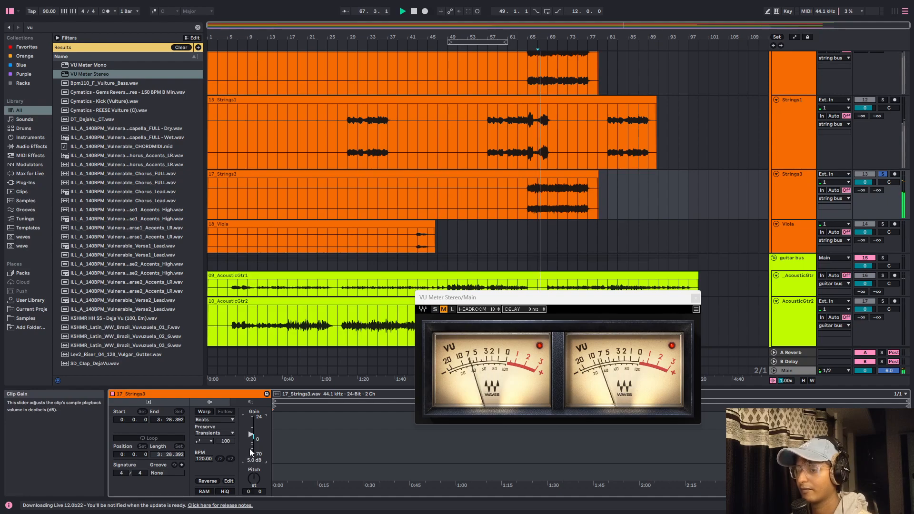
key(space)
Step: Solo the Viola track and play the 18_Viola clip from bar 43 to check its level on the VU meter
click(418, 240)
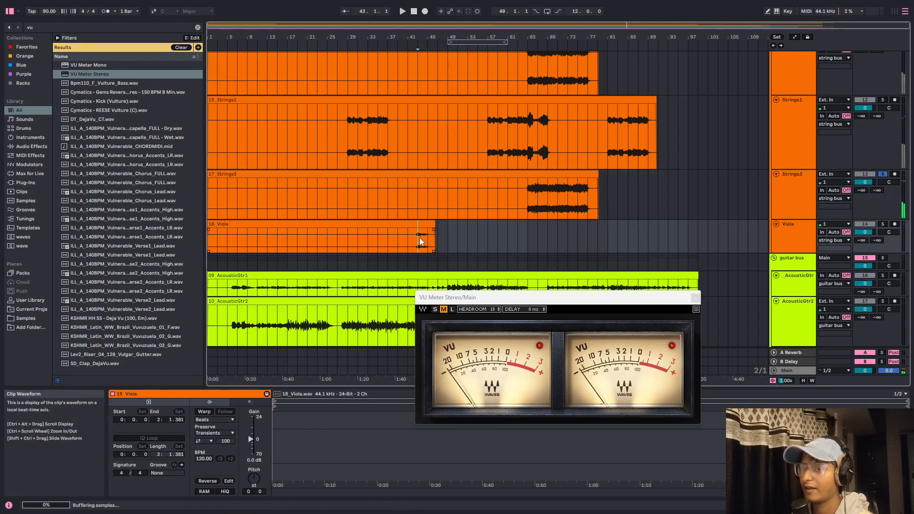
click(421, 225)
click(882, 224)
click(419, 235)
key(space)
Step: Select the 18_Viola clip, set its gain to 3.5 dB and restart playback
click(414, 223)
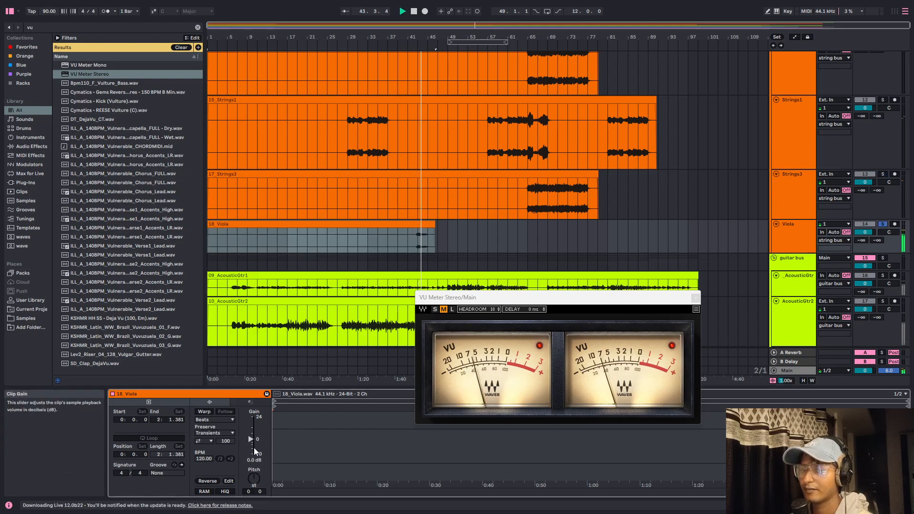
click(253, 461)
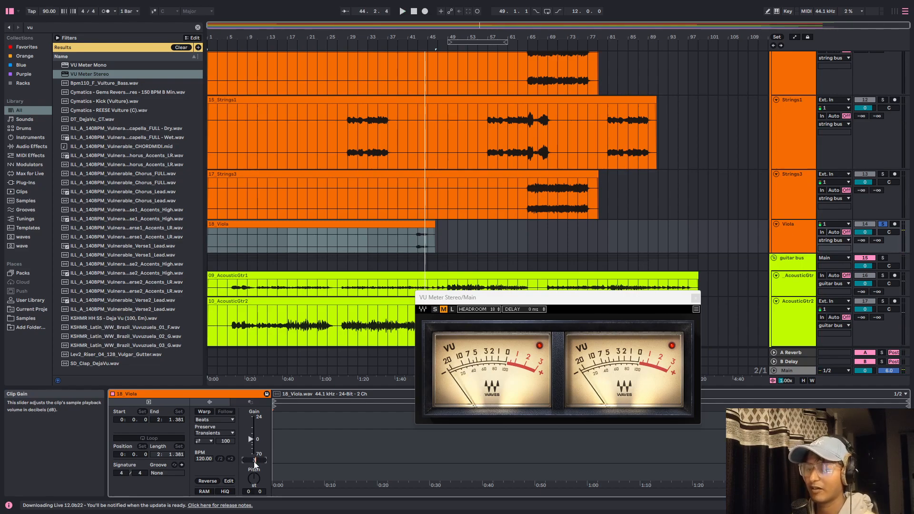
key(space)
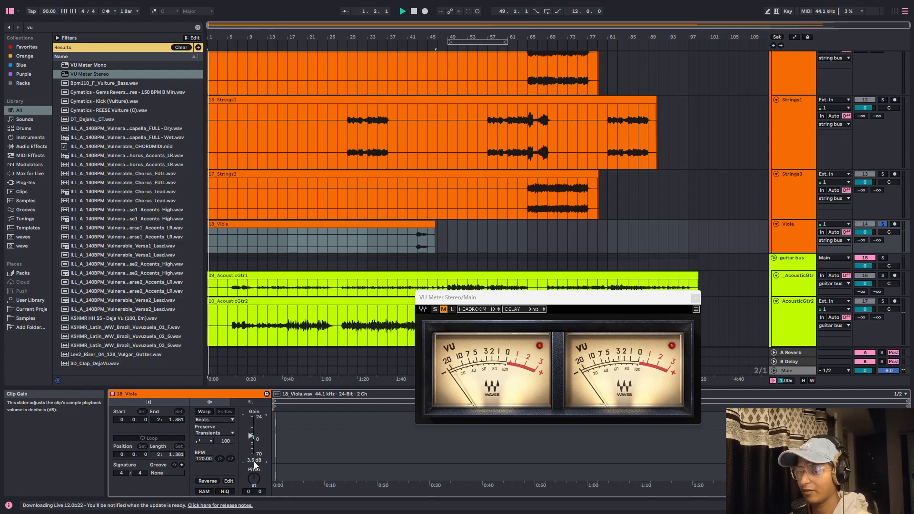
Step: Play the 18_Viola clip from bar 43 to check its level on the VU meter
click(419, 244)
key(space)
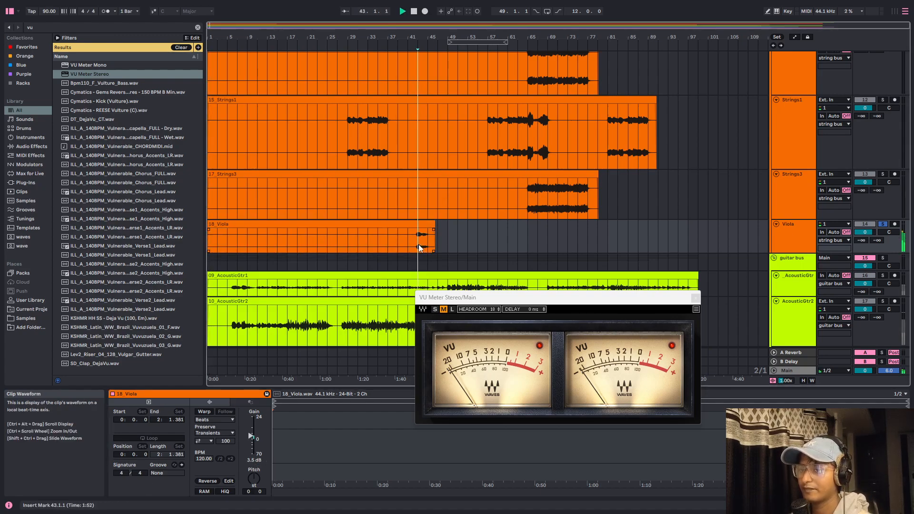
key(space)
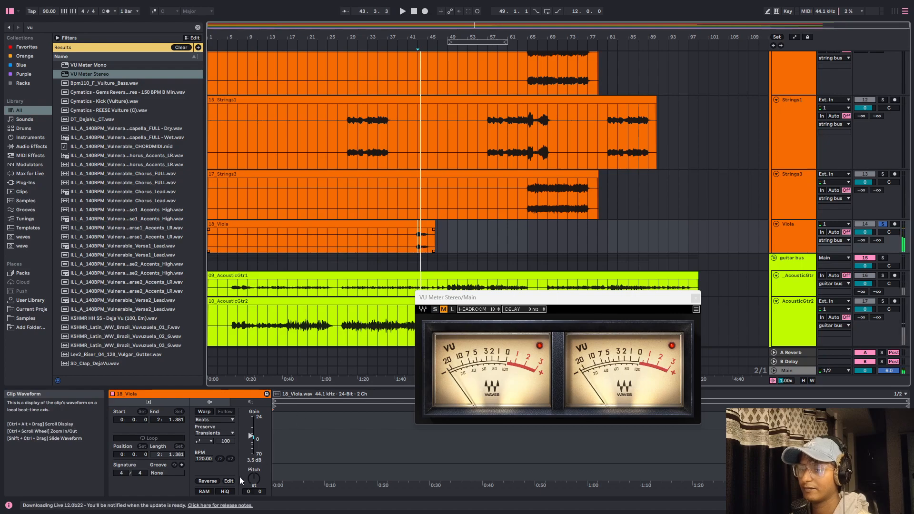
Step: Set the 18_Viola clip's gain to 3 dB and replay it from bar 43 to check the VU meter
click(256, 464)
key(space)
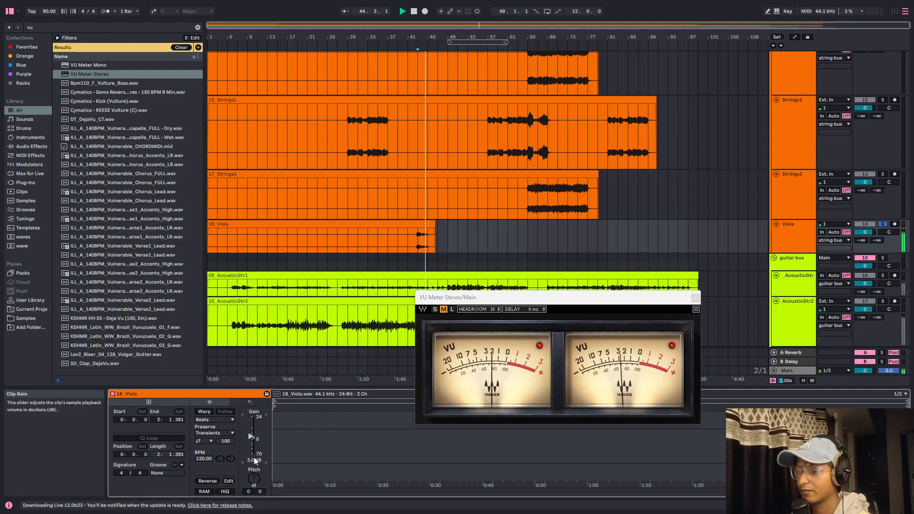
key(space)
key(space)
Step: Set the 18_Viola clip's gain to 2.5 dB and play it from bar 43 to recheck its level
key(space)
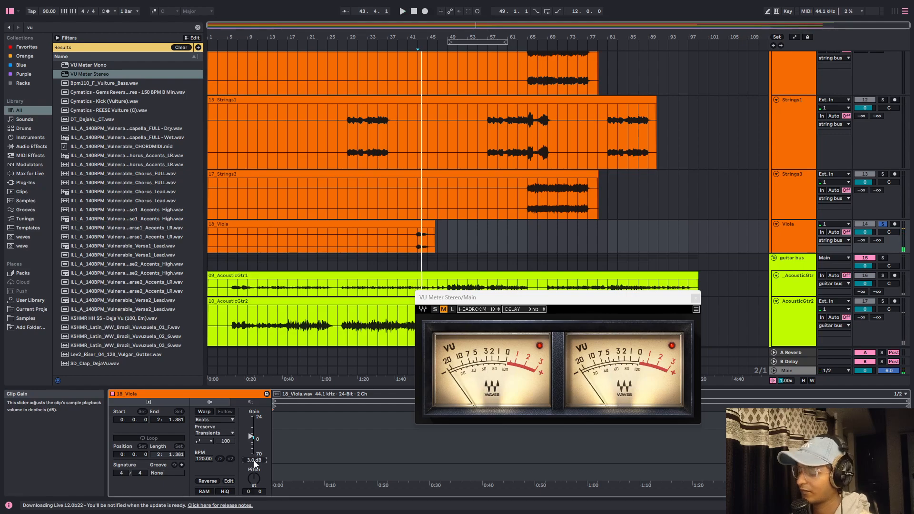
key(space)
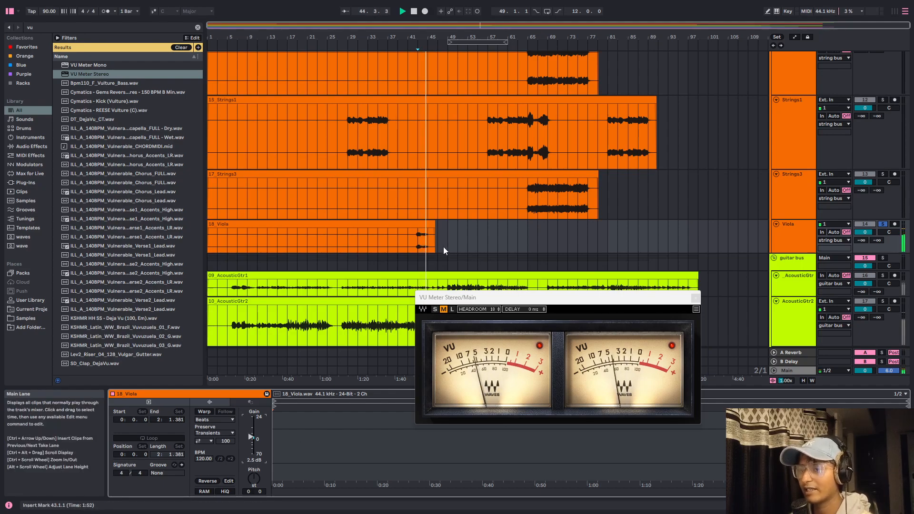
key(space)
Step: Solo the first acoustic guitar track, enlarge its lane and play the 09_AcousticGtr1 clip from bar 49 to check the VU meter
scroll(424, 239, down, 3)
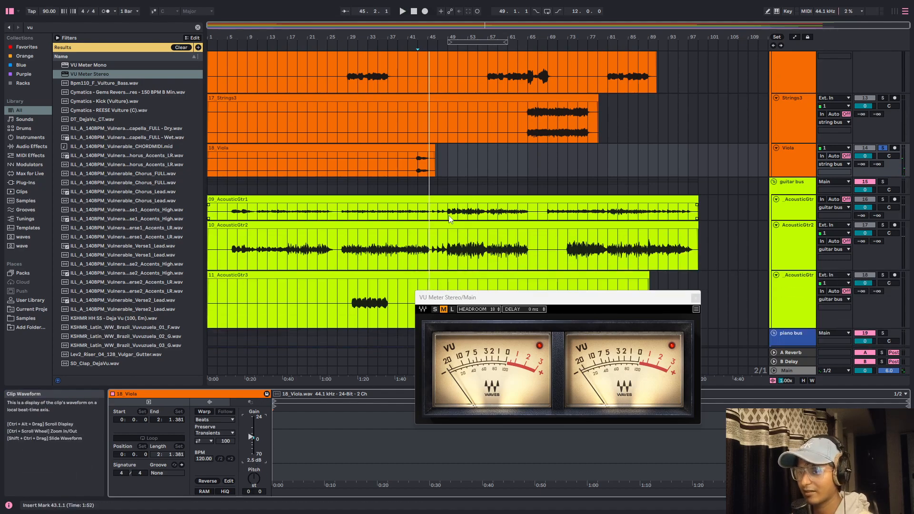
click(447, 217)
click(882, 199)
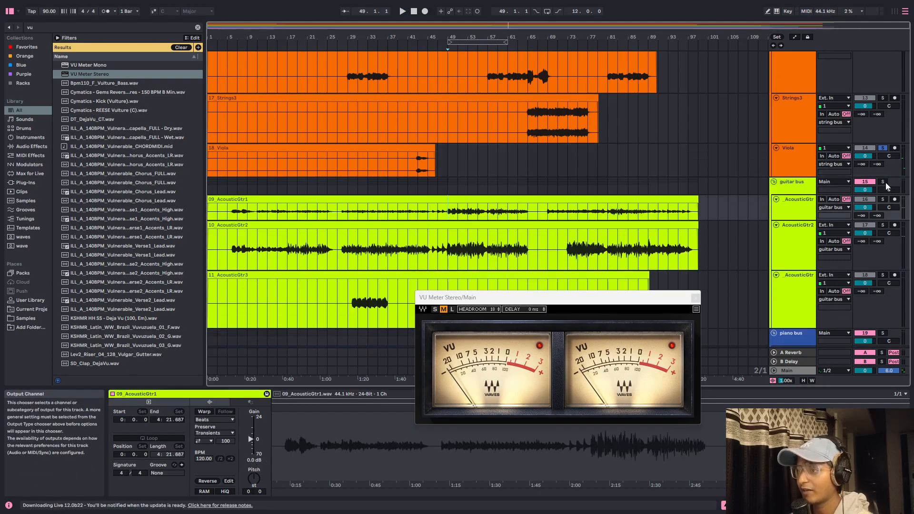
scroll(450, 217, up, 4)
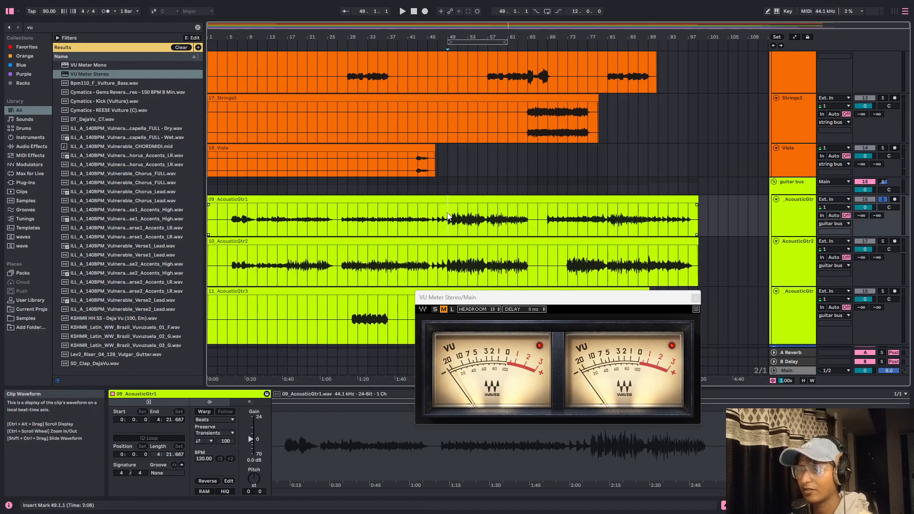
drag(449, 217, 489, 224)
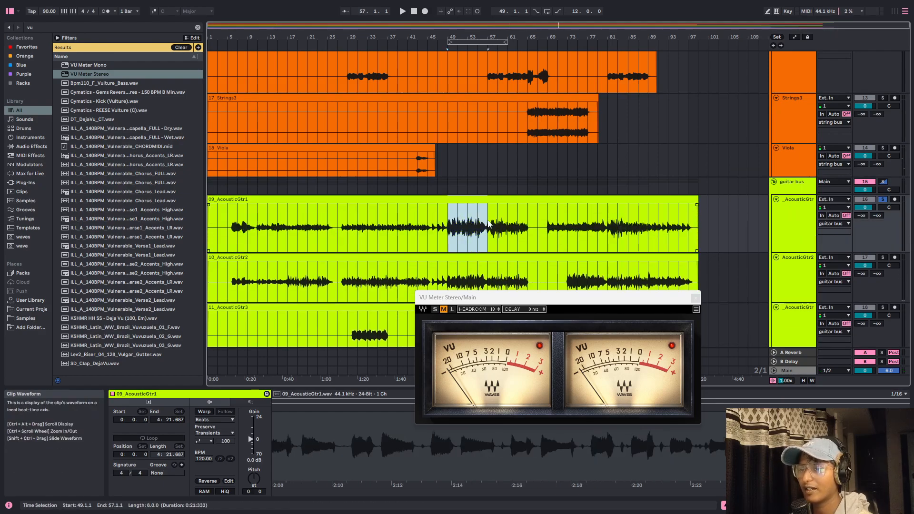
click(450, 217)
key(space)
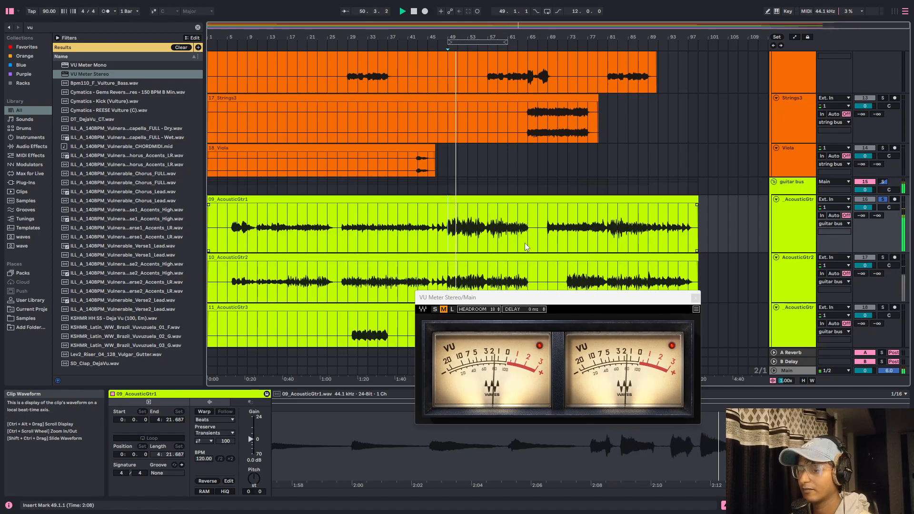
Step: Solo the AcousticGtr2 track and play the 10_AcousticGtr2 clip from bar 49 to check its level on the VU meter
scroll(476, 238, down, 2)
click(449, 234)
key(space)
key(space)
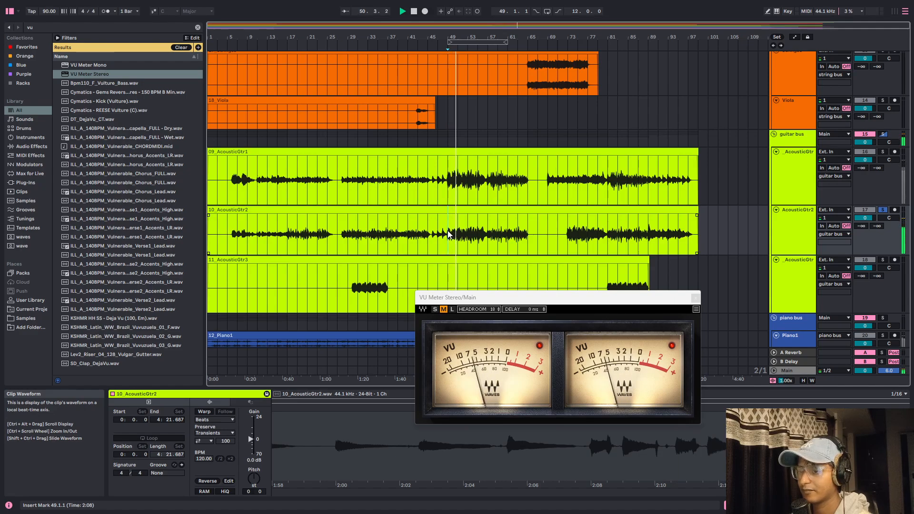
key(space)
Step: Set the 10_AcousticGtr2 clip's gain to 1 dB and play it from bar 49 to check the VU meter
click(448, 212)
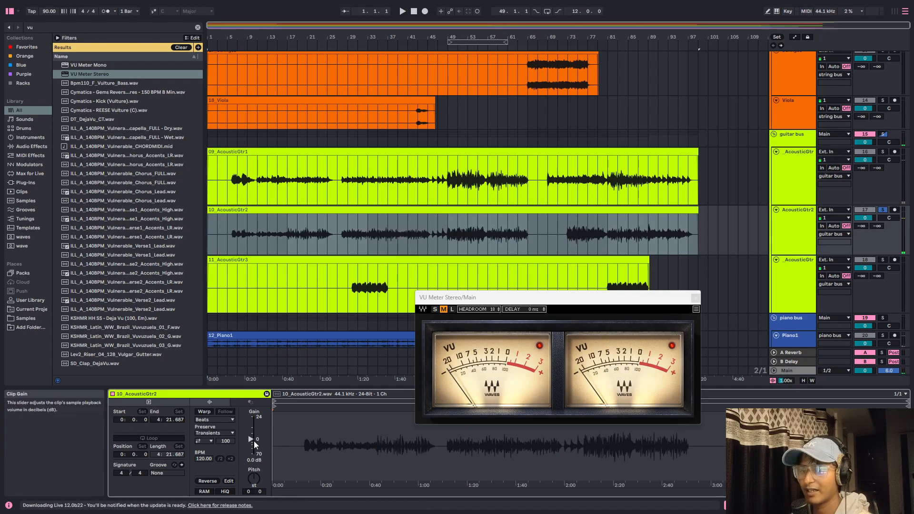
text(1)
key(Return)
key(space)
click(446, 245)
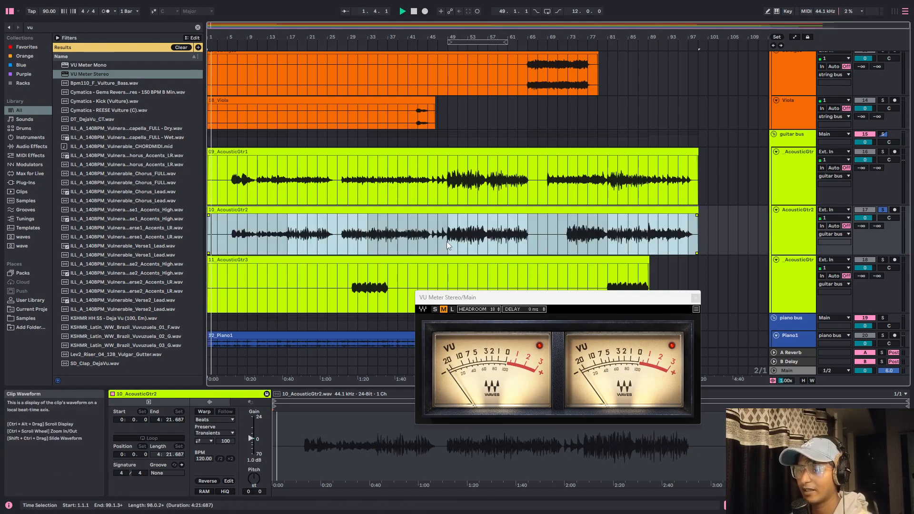
click(449, 247)
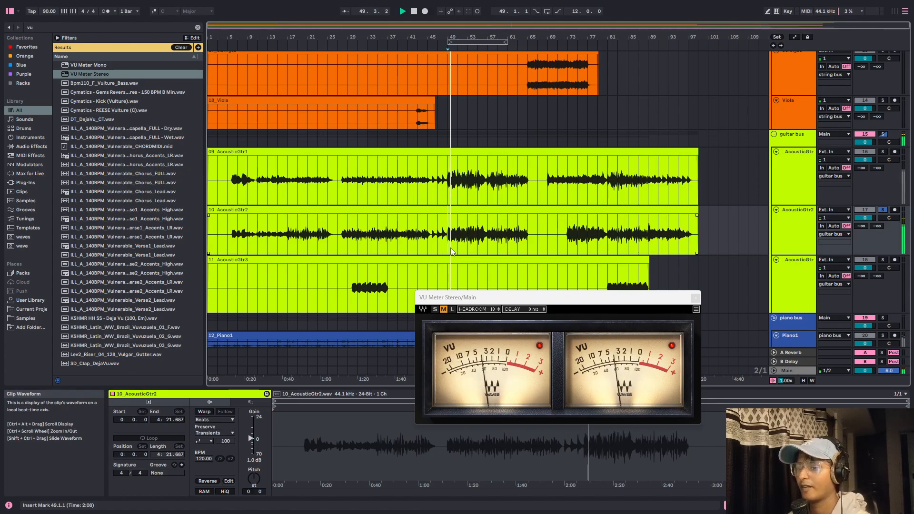
key(space)
Step: Solo the third acoustic guitar track and play the 11_AcousticGtr3 clip from bar 31 to check its level
scroll(451, 252, down, 1)
click(359, 260)
click(883, 222)
key(space)
Step: Raise the 11_AcousticGtr3 clip's gain to 2.8 dB and play it from bar 31 to check the VU meter
drag(248, 446, 250, 437)
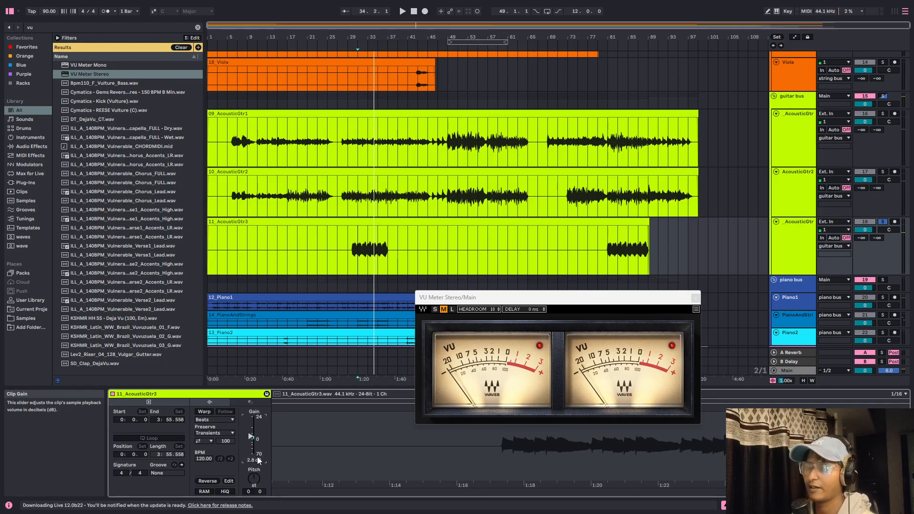
key(space)
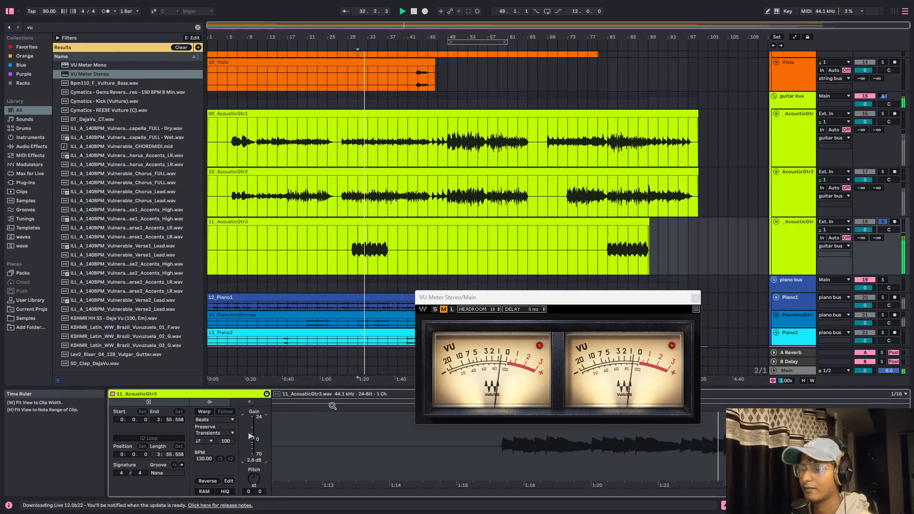
scroll(647, 193, down, 3)
key(space)
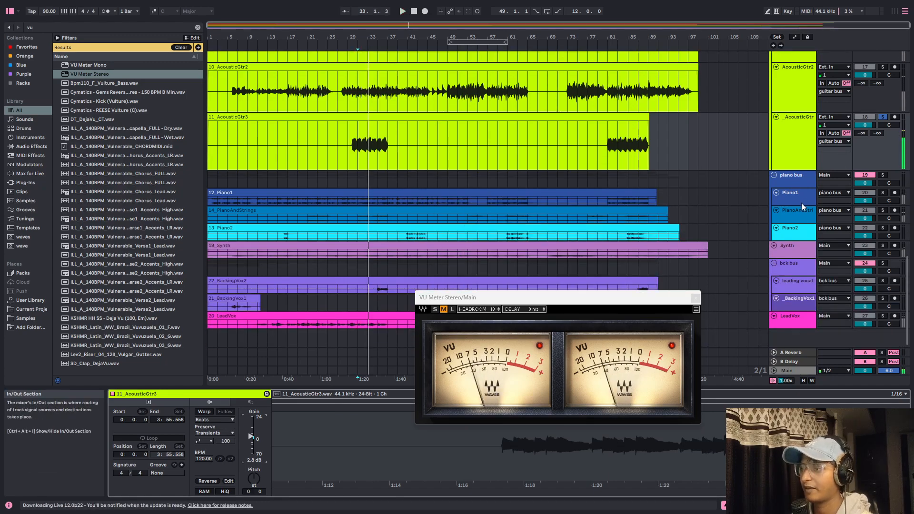
Step: Select the Piano1 track and enlarge its lane to show the 12_Piano1 waveform
click(797, 203)
scroll(406, 209, up, 5)
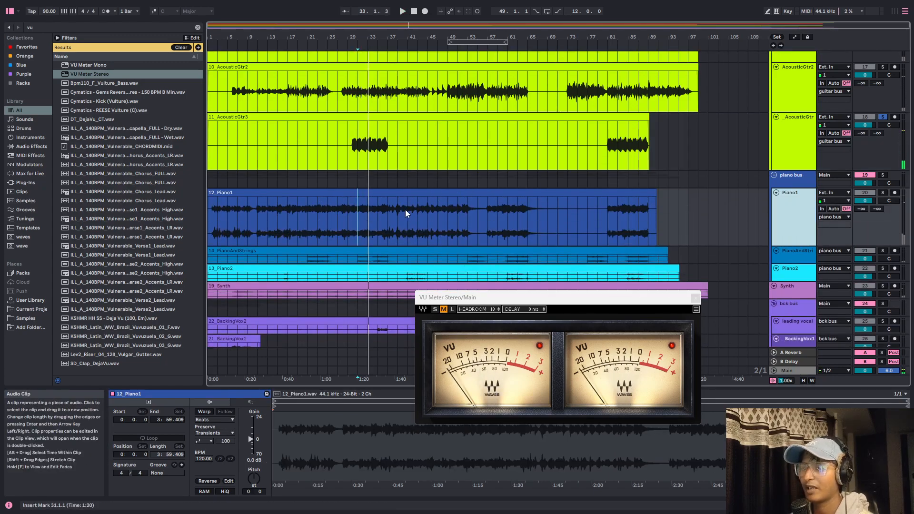
Step: Solo the Piano1 track and play it from bars 57 and 27 to judge its level on the VU meter
click(485, 217)
key(space)
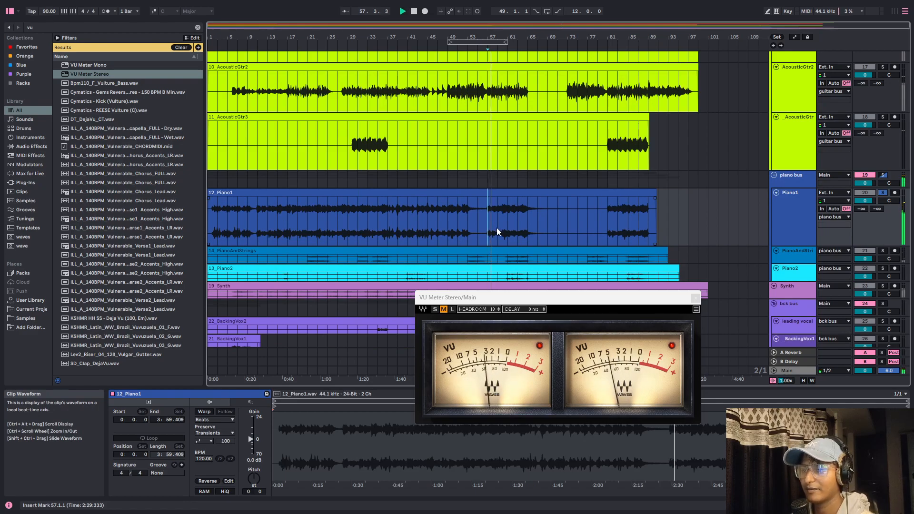
click(326, 215)
click(338, 212)
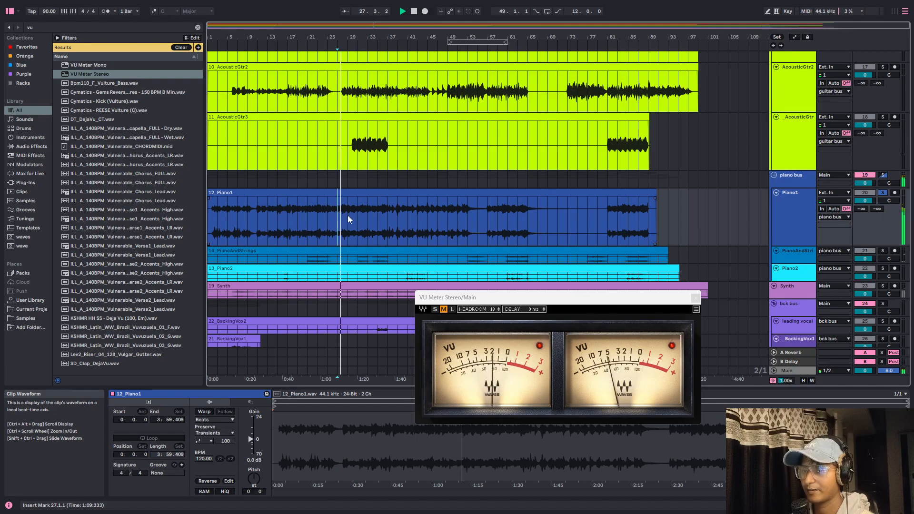
Step: Set the Piano1 clip's gain to 2 dB, checking playback from bars 49 and 57
click(449, 216)
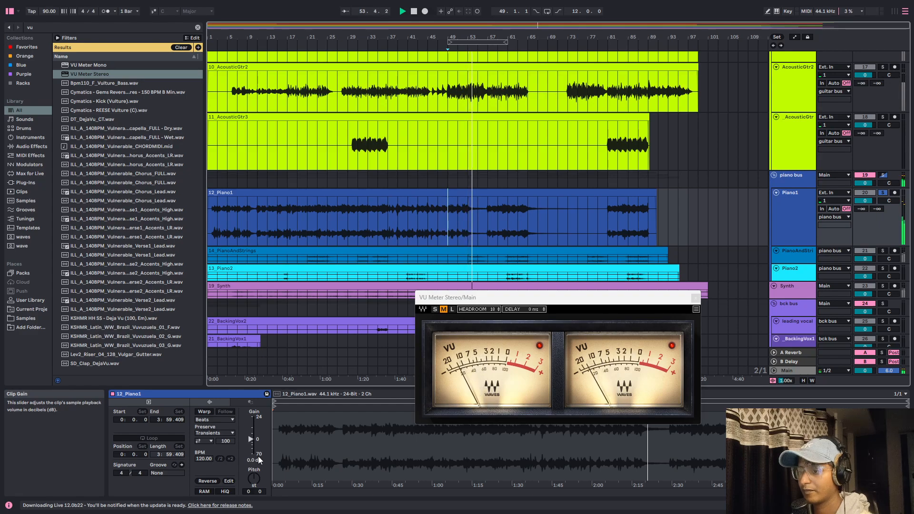
click(489, 222)
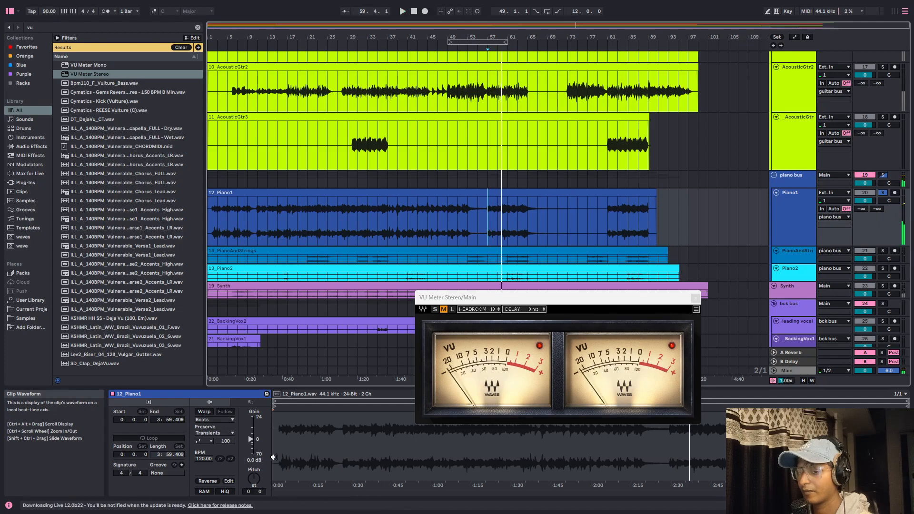
key(space)
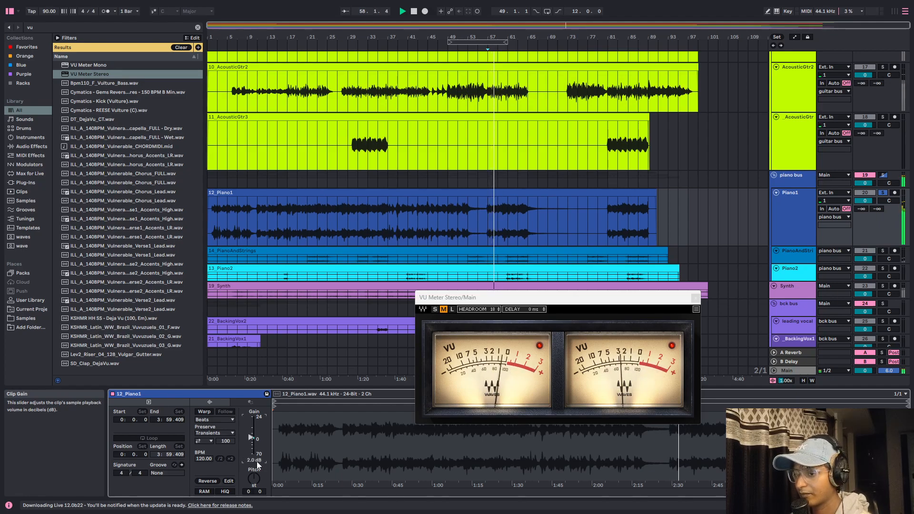
Step: Enlarge and solo the PianoAndStrings track, playing it from bar 61 to check its level
scroll(781, 219, down, 2)
click(781, 217)
drag(781, 219, 781, 228)
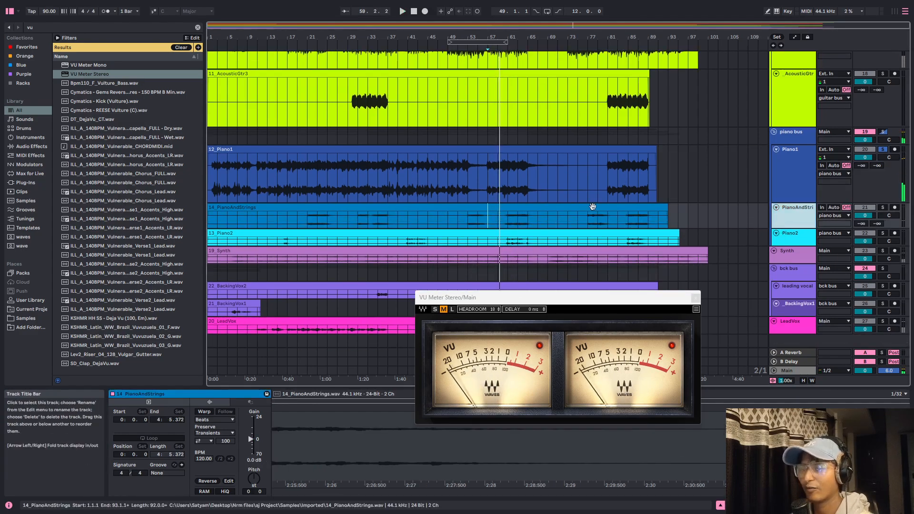
click(507, 218)
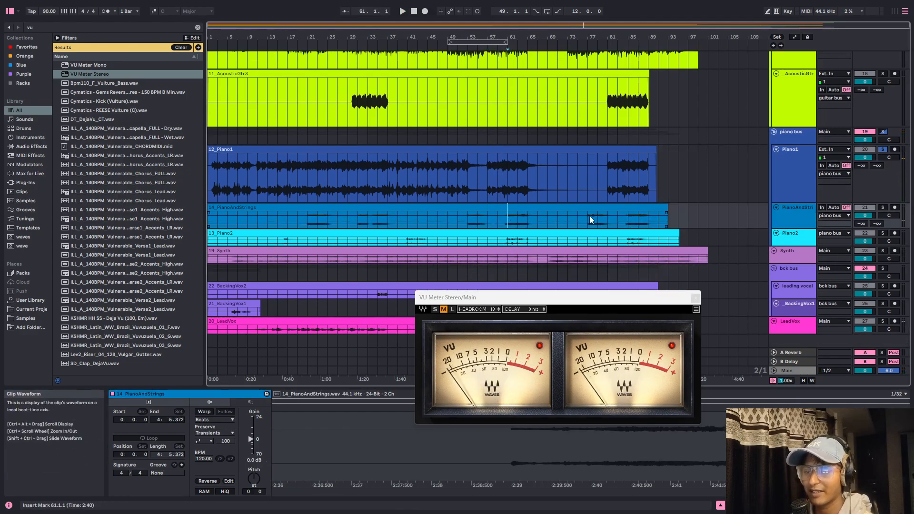
key(space)
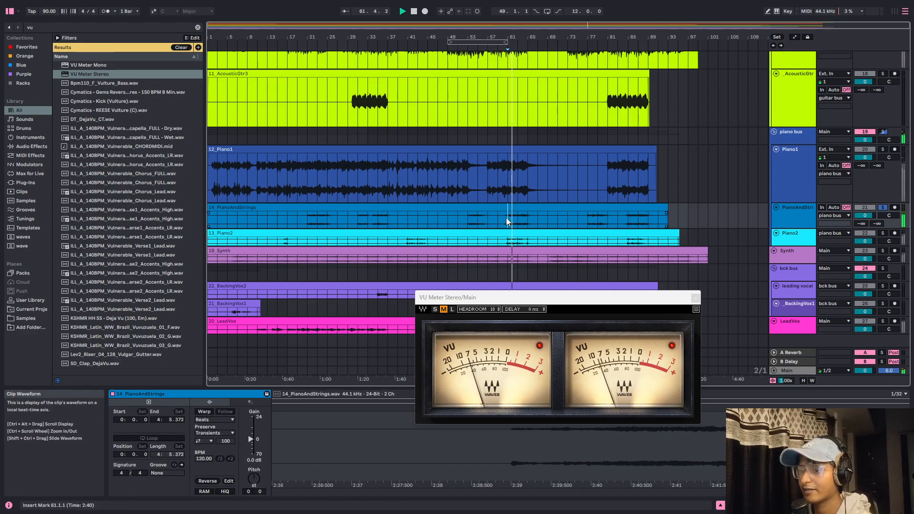
click(503, 210)
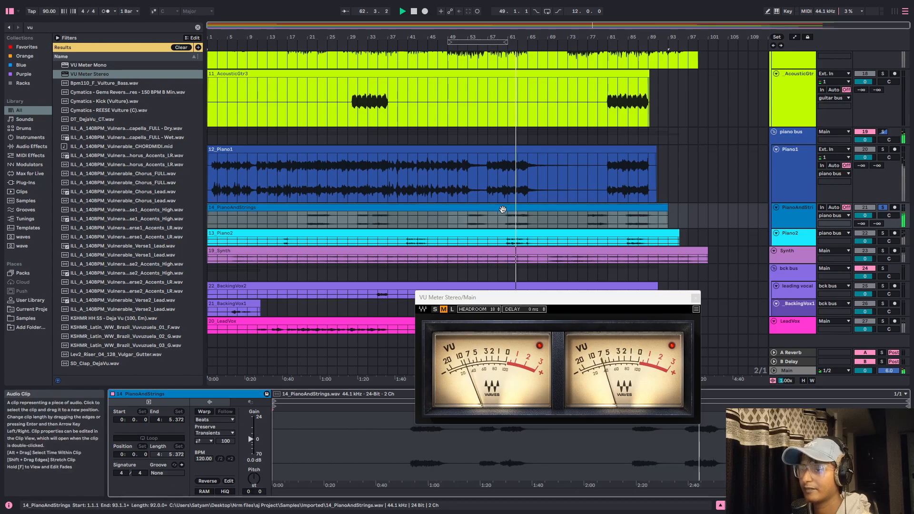
scroll(518, 227, up, 2)
scroll(518, 223, down, 1)
scroll(518, 223, down, 1)
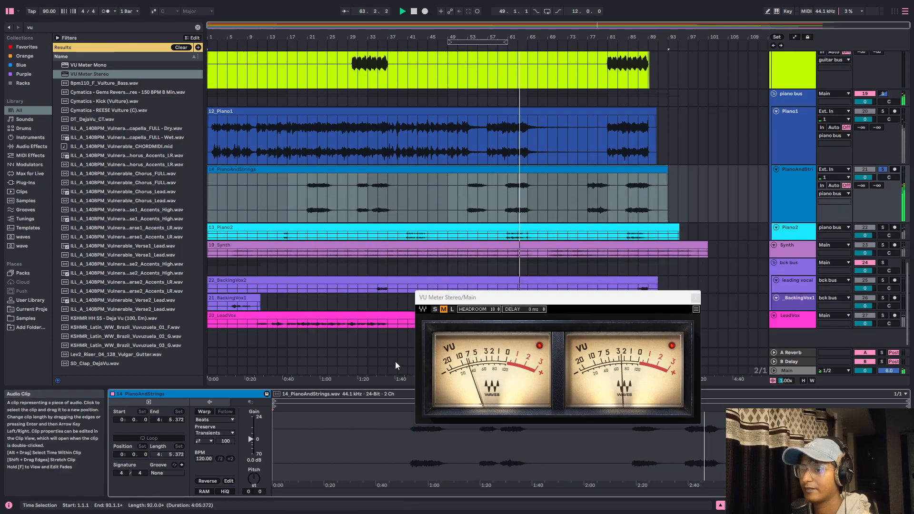
Step: Select the whole PianoAndStrings clip and set its gain to 3 dB
click(506, 169)
double_click(505, 169)
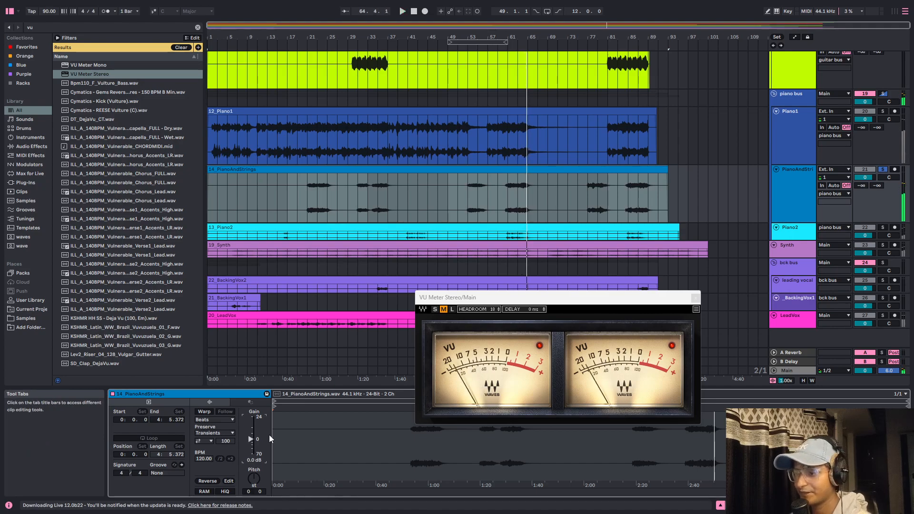
text(3)
key(Return)
Step: Replay the PianoAndStrings clip from bar 61 to check its level on the VU meter
key(space)
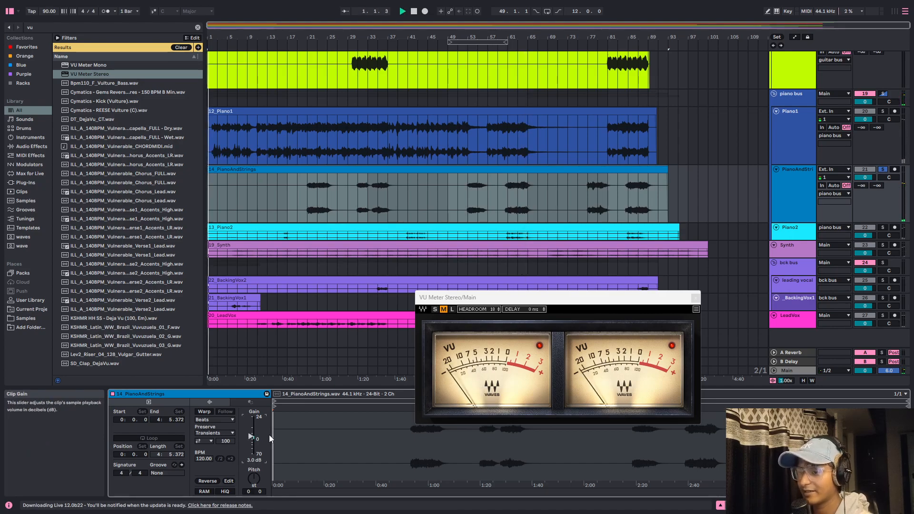
click(524, 191)
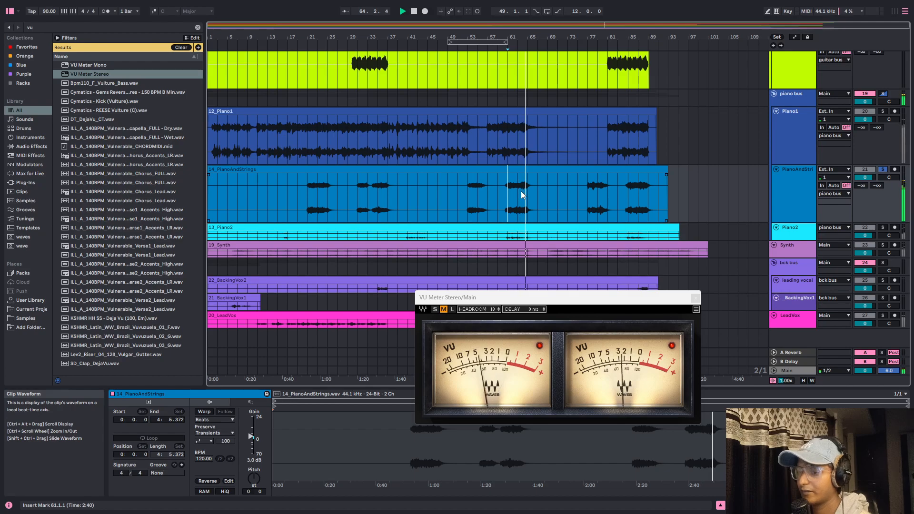
scroll(521, 191, down, 1)
key(space)
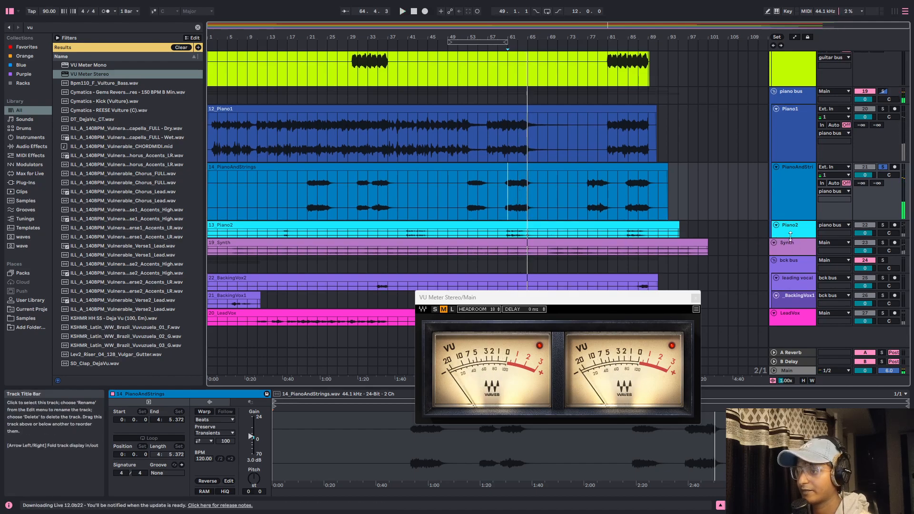
Step: Enlarge and solo the Piano2 track, playing it from bar 61 to check its level
drag(790, 237, 788, 300)
click(509, 252)
key(space)
scroll(506, 249, down, 3)
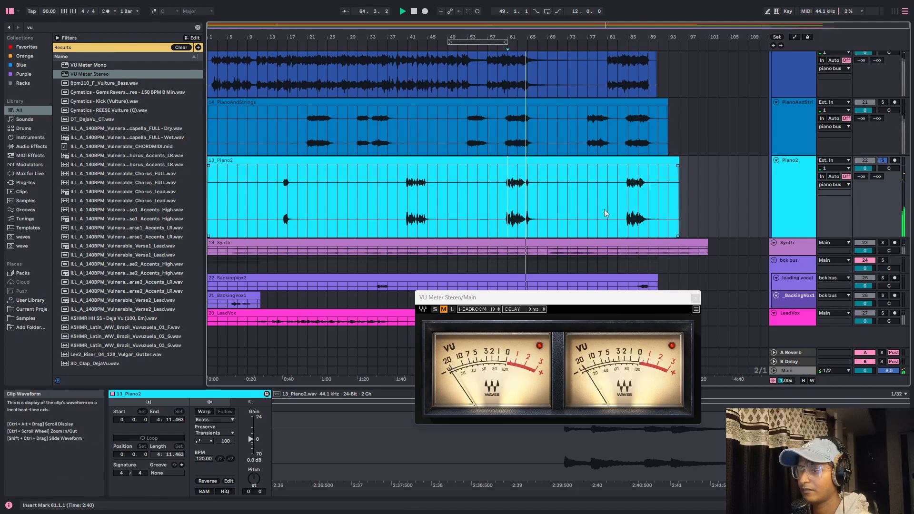
click(626, 218)
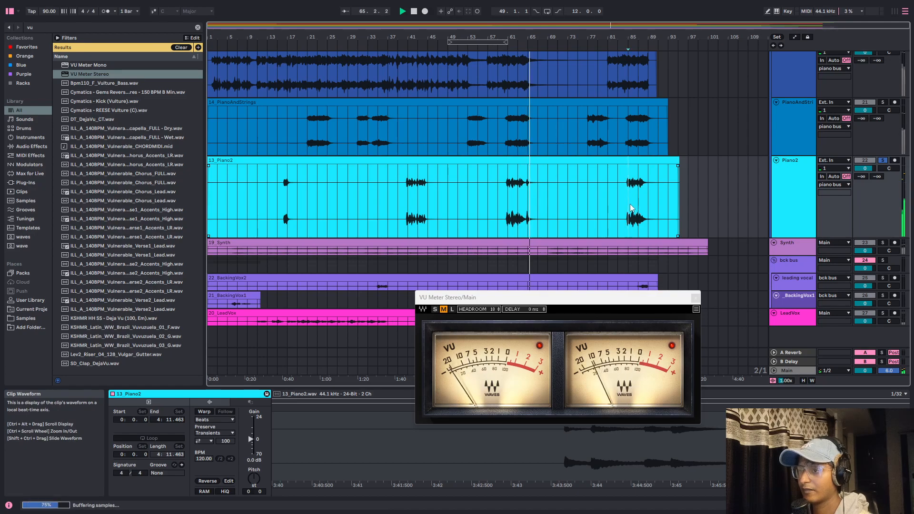
click(509, 214)
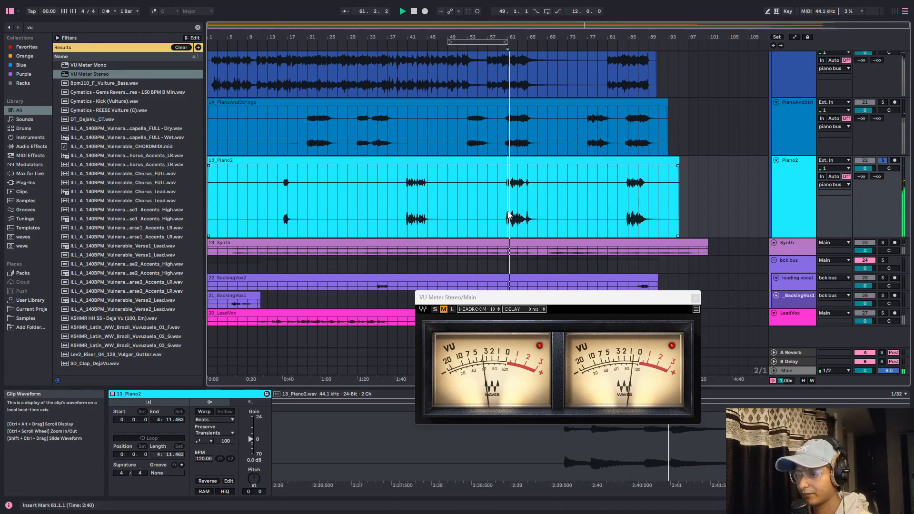
key(space)
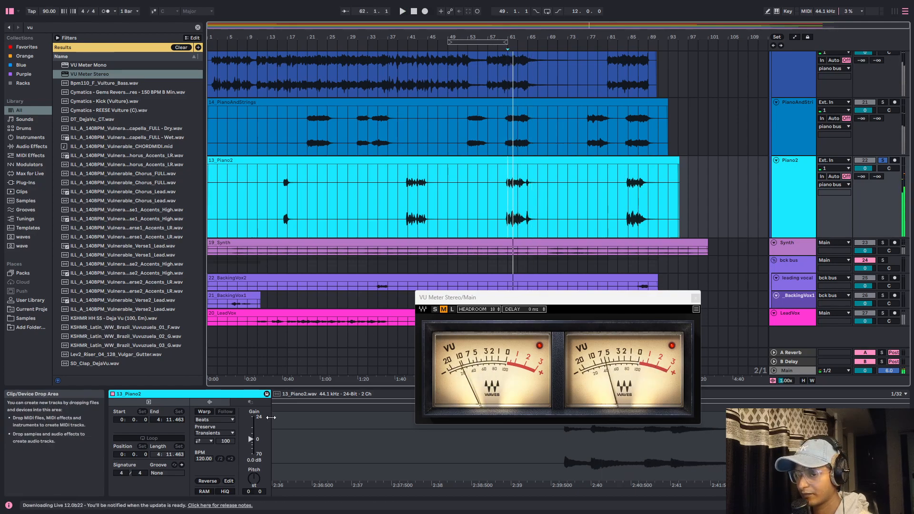
Step: Set the Piano2 clip's gain to 2 dB, checking playback from bar 61
double_click(517, 160)
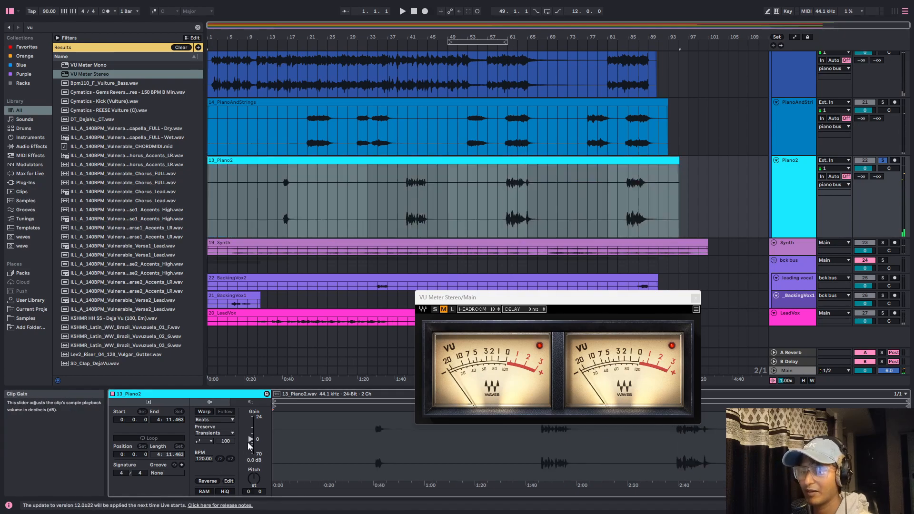
key(Up)
key(space)
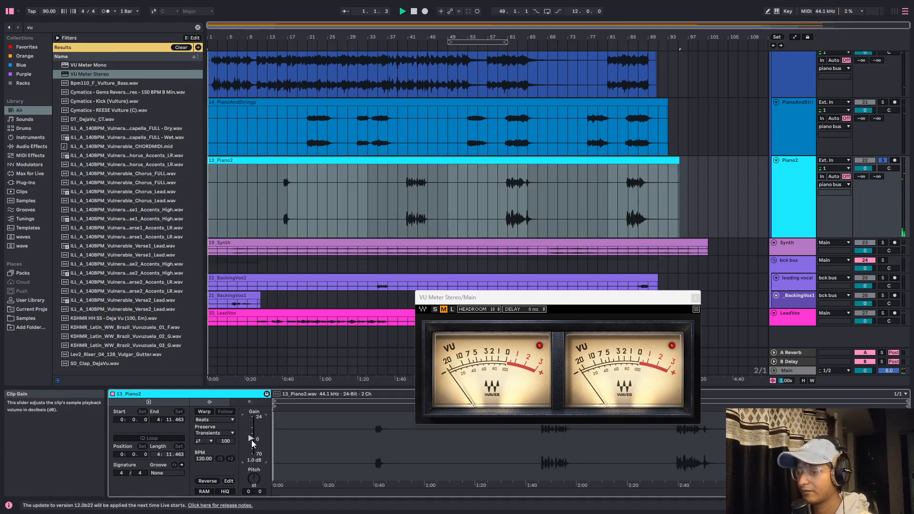
click(508, 203)
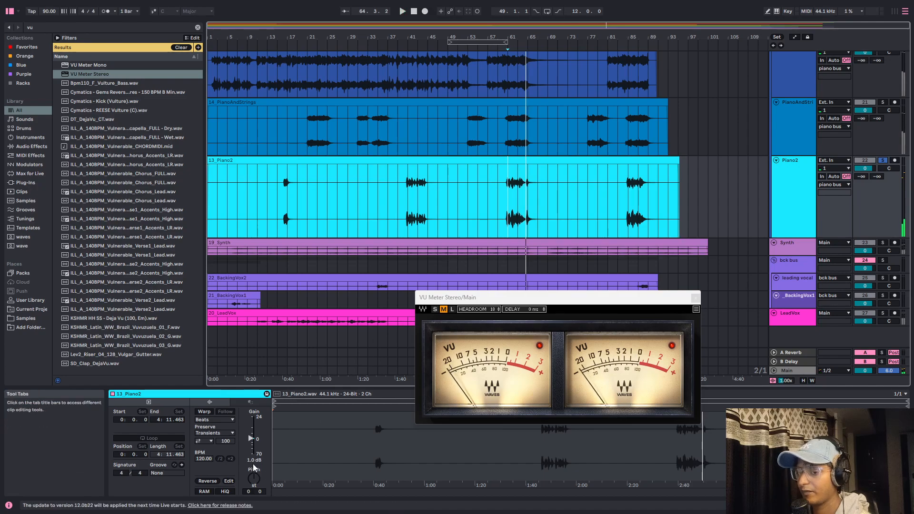
scroll(254, 464, up, 1)
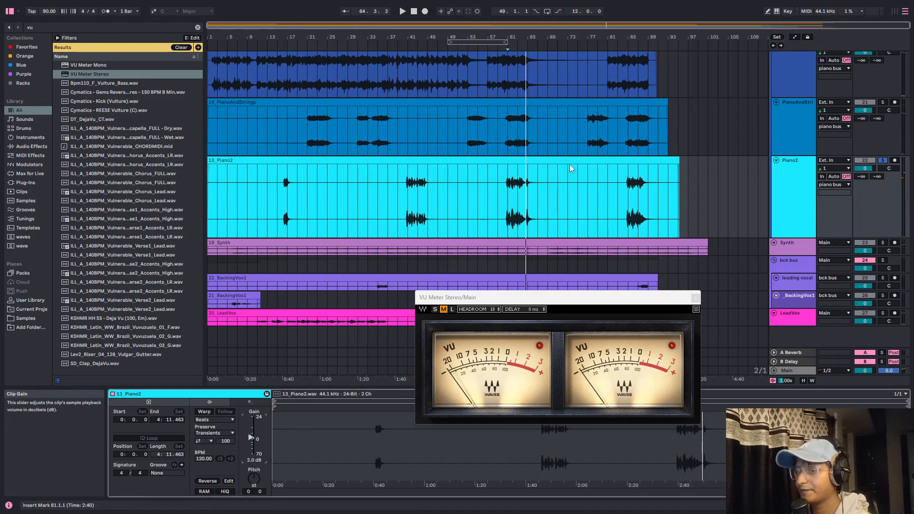
click(504, 198)
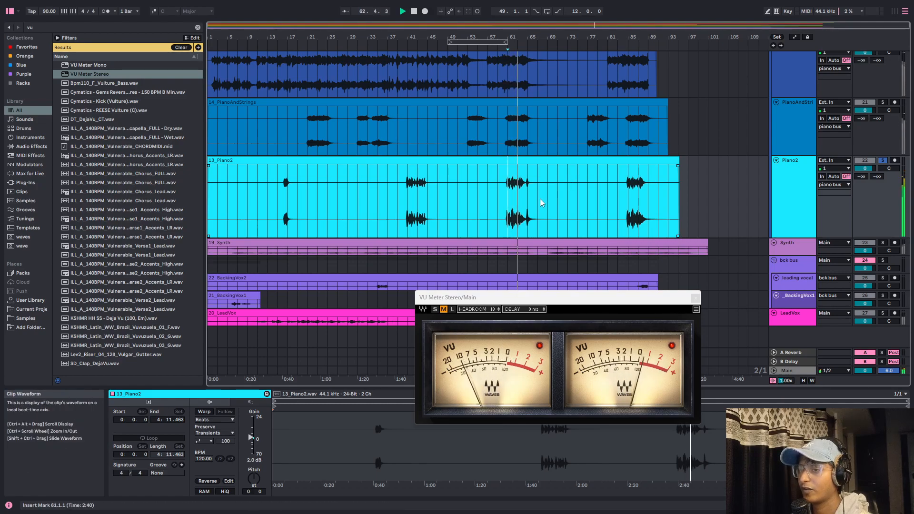
Step: Enlarge and solo the Synth track and play its loudest passage around bar 71
drag(791, 254, 790, 301)
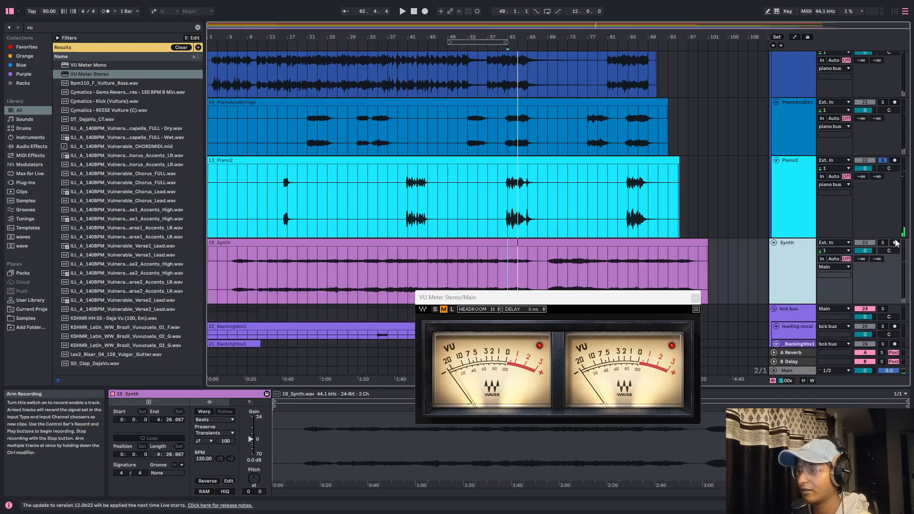
key(space)
click(476, 264)
key(space)
click(557, 254)
scroll(561, 255, down, 2)
click(541, 196)
Step: Set the Synth clip's gain to 3.5 dB, checking playback from bars 71 and 75
click(251, 439)
key(Up)
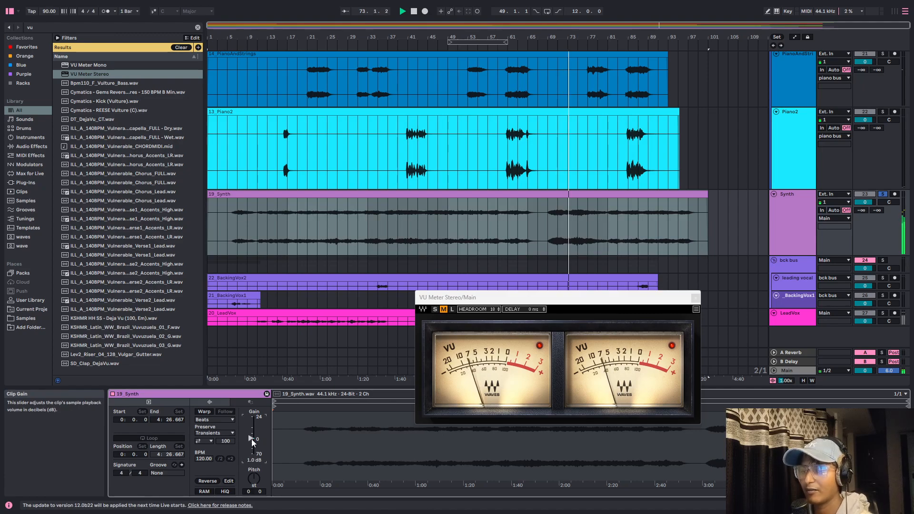
key(Up)
key(Up)
key(Down)
key(space)
click(558, 216)
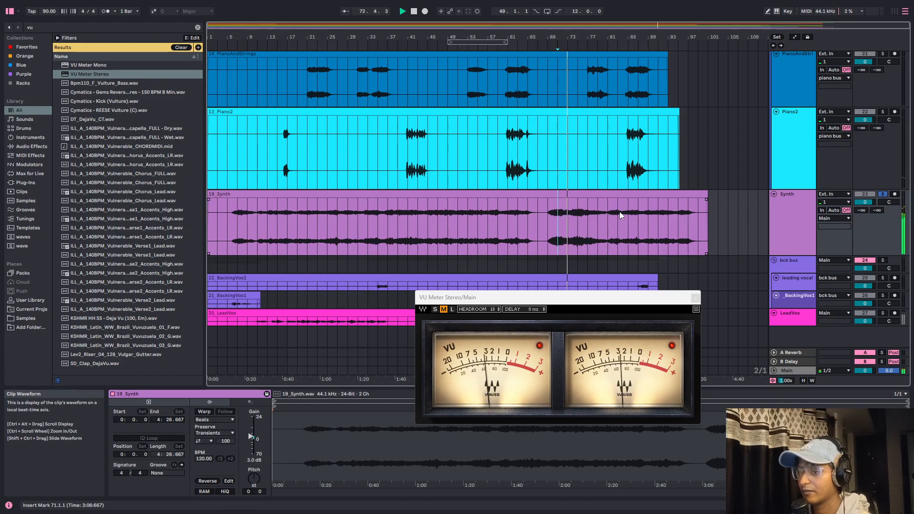
click(258, 462)
text(3.5)
key(Return)
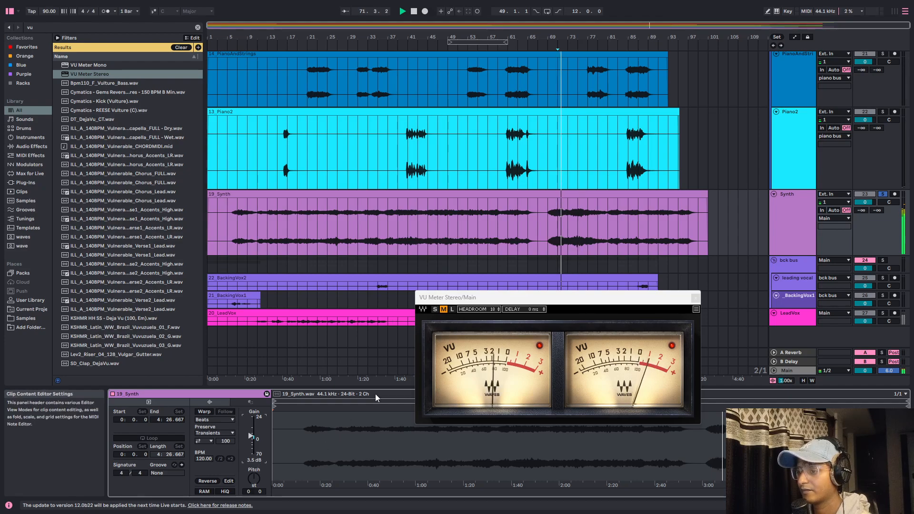
click(579, 225)
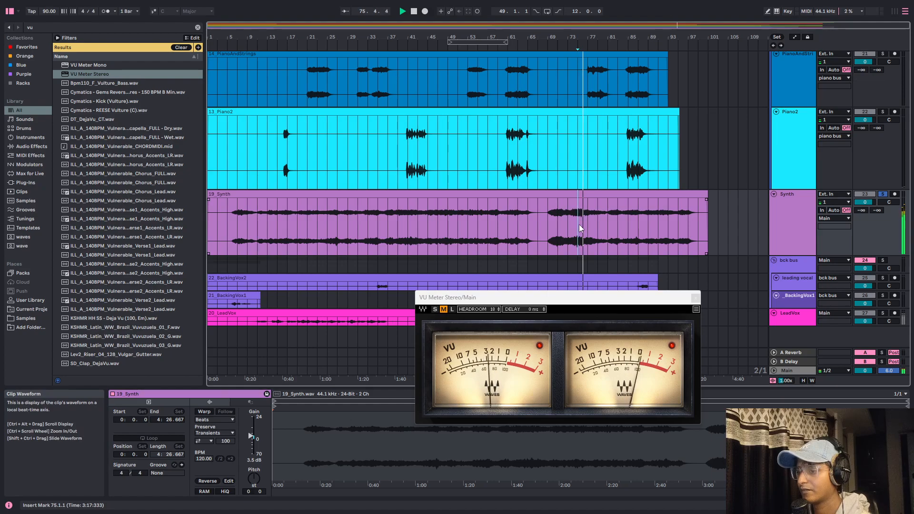
Step: Enlarge the leading vocal track and move the VU meter window down clear of the arrangement
click(789, 281)
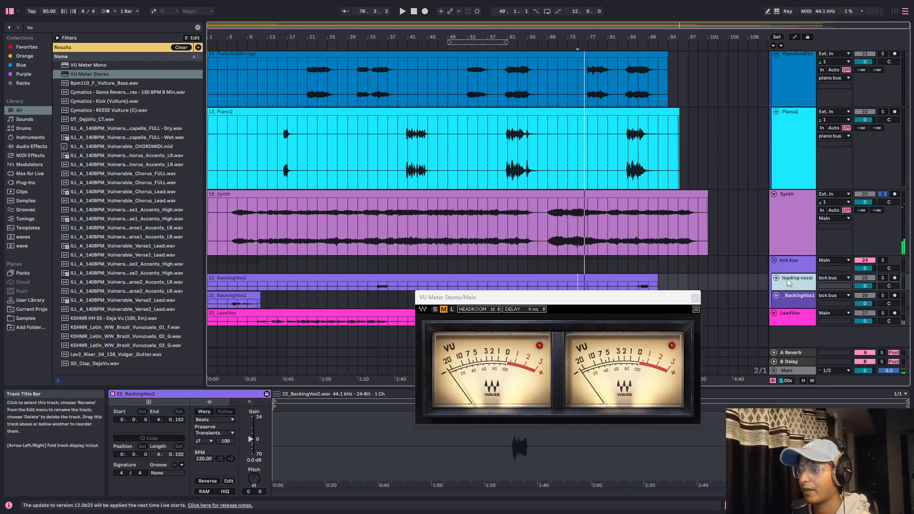
drag(526, 298, 501, 388)
scroll(376, 289, up, 3)
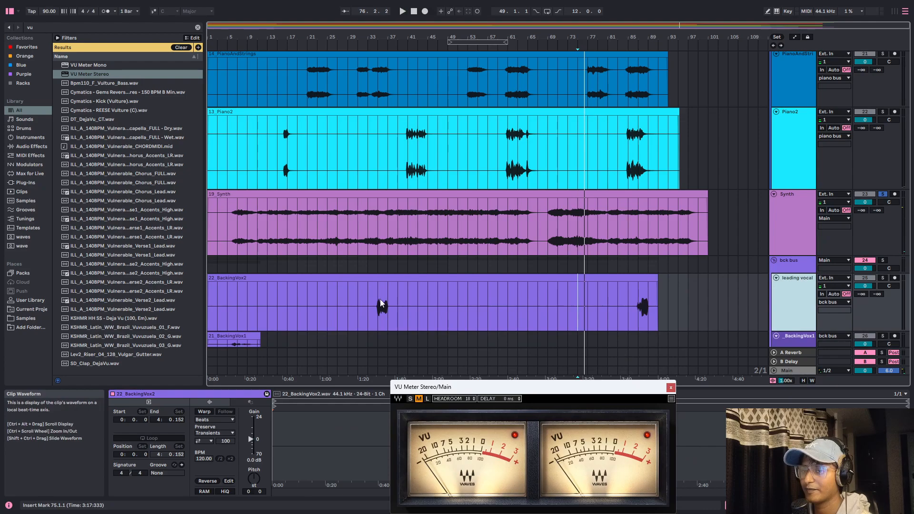
Step: Solo the leading vocal track and play the BackingVox2 clip from bar 35 to check its level
click(378, 300)
key(space)
scroll(455, 310, down, 2)
scroll(454, 310, down, 1)
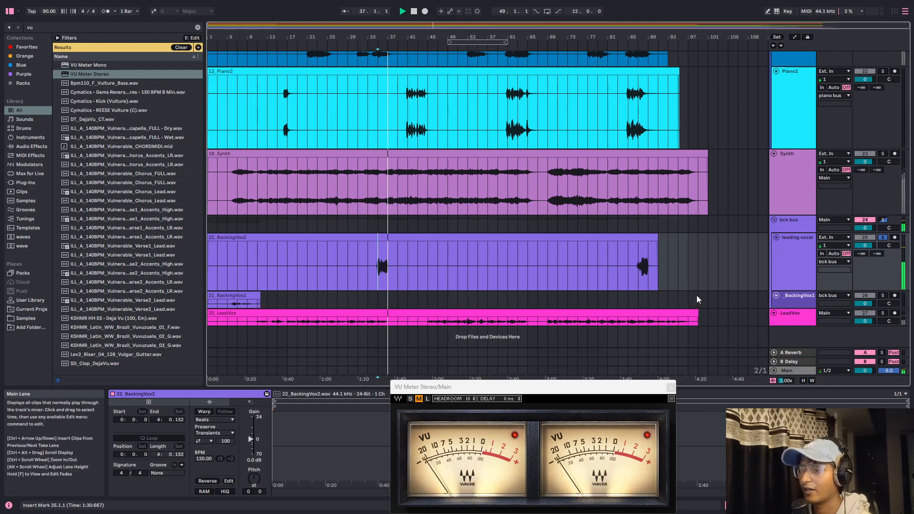
Step: Enlarge and solo the BackingVox1 track and play its clip from bar 6 to check its level
click(777, 296)
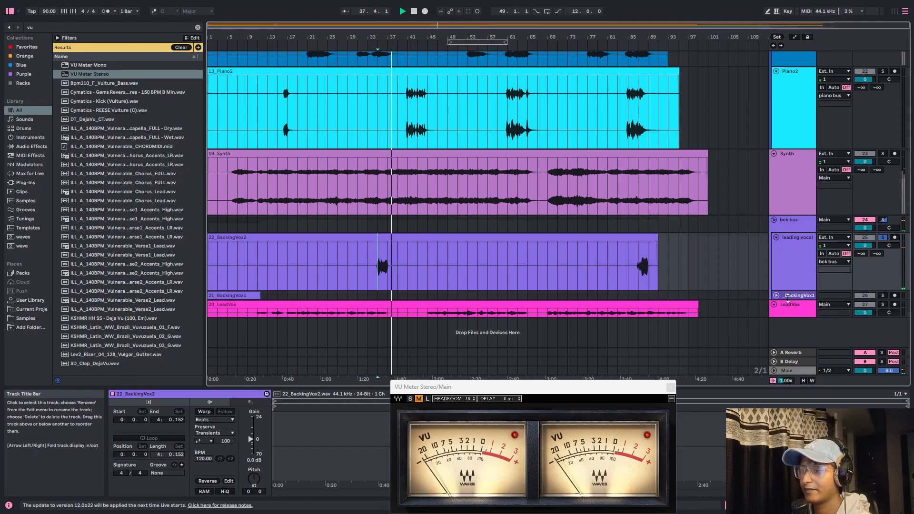
click(777, 297)
click(236, 303)
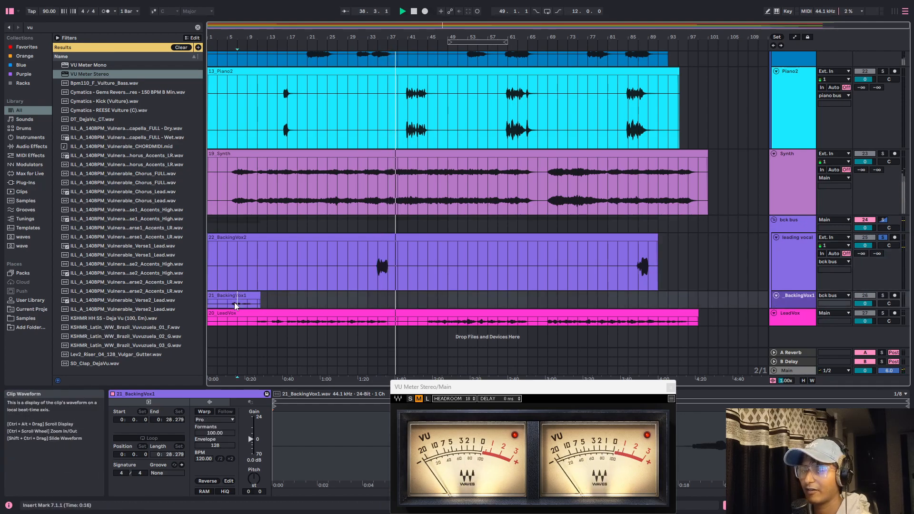
key(u)
scroll(231, 318, up, 5)
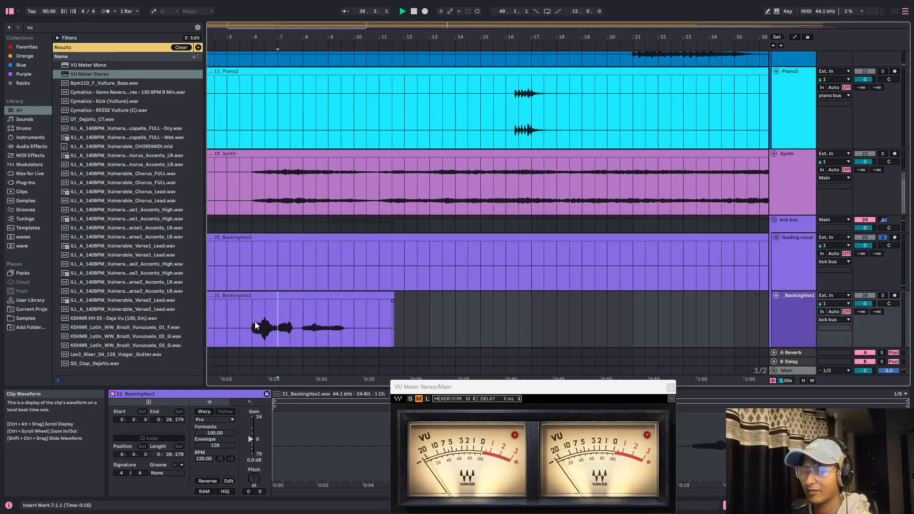
key(space)
key(space)
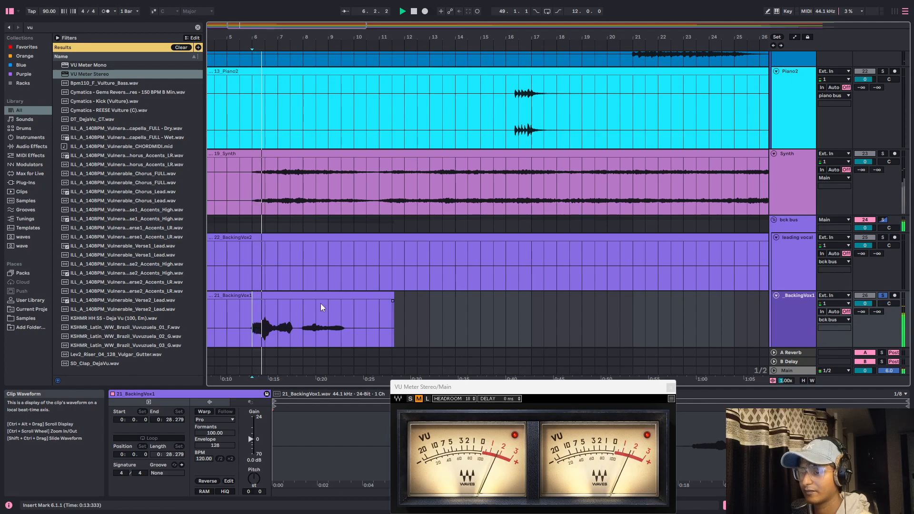
Step: Select the BackingVox1 clip and replay it from bar 6 to check its level on the VU meter
scroll(332, 295, down, 2)
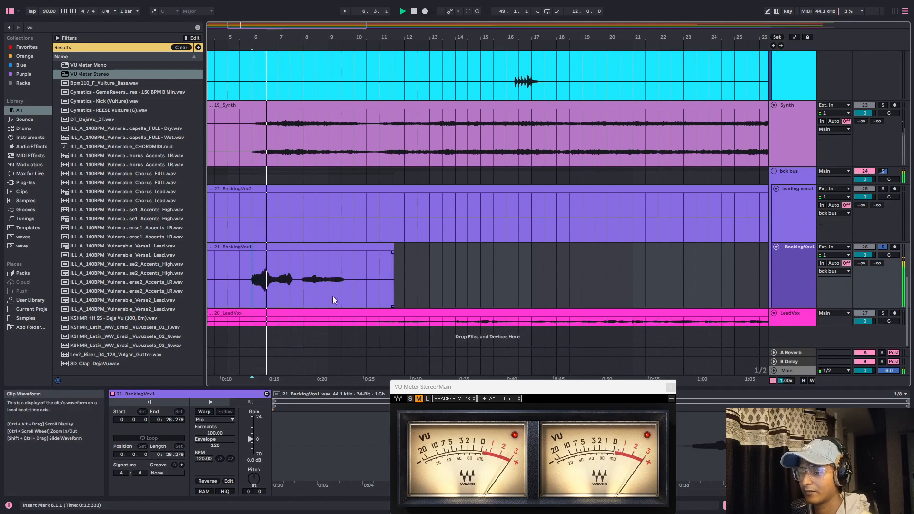
key(space)
click(296, 250)
double_click(296, 249)
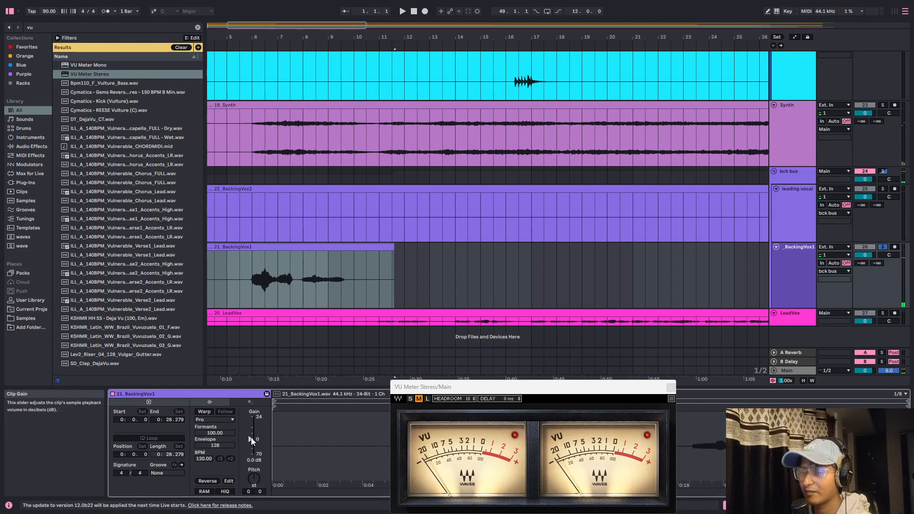
click(256, 288)
key(space)
key(space)
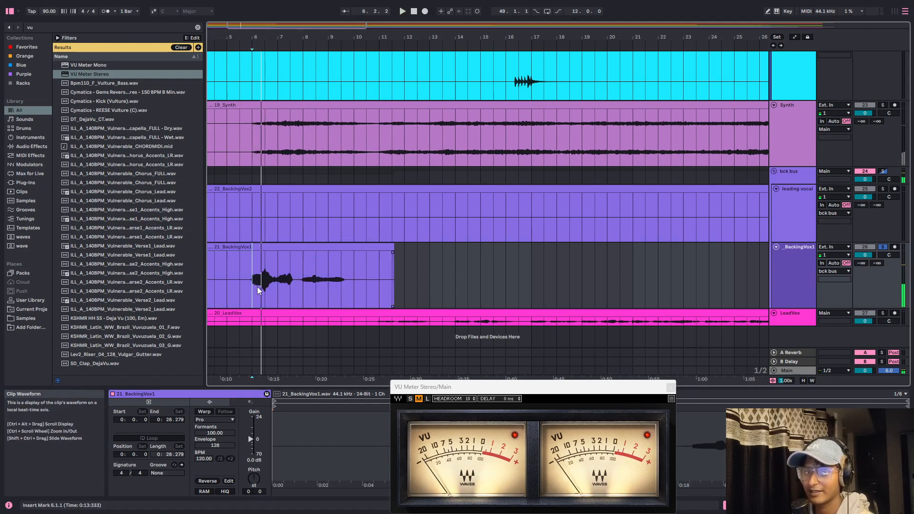
scroll(258, 287, up, 3)
key(space)
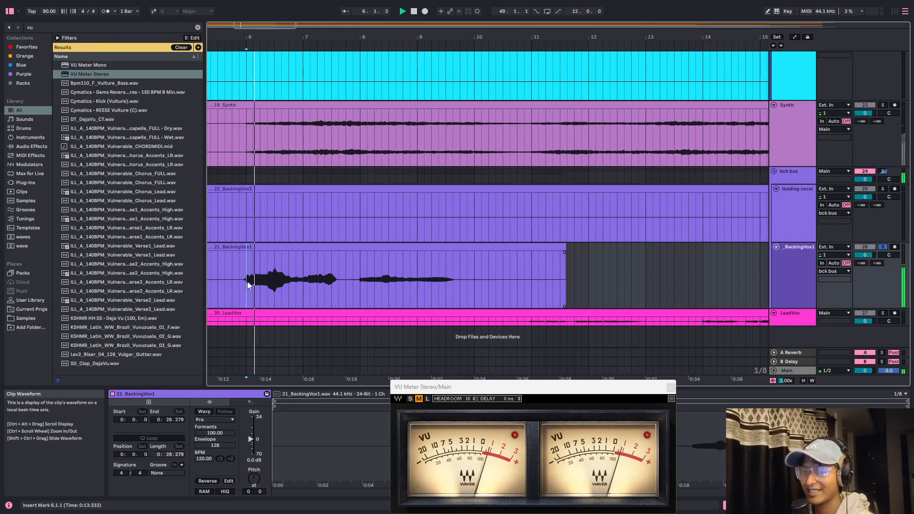
key(space)
Step: Adjust the BackingVox1 clip's gain to -1.3 dB while replaying it from bar 6
drag(251, 438, 251, 440)
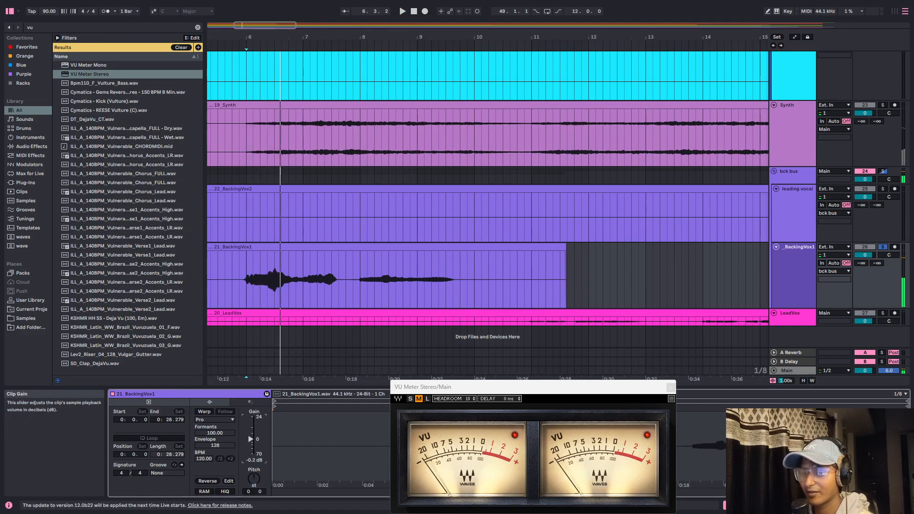
key(space)
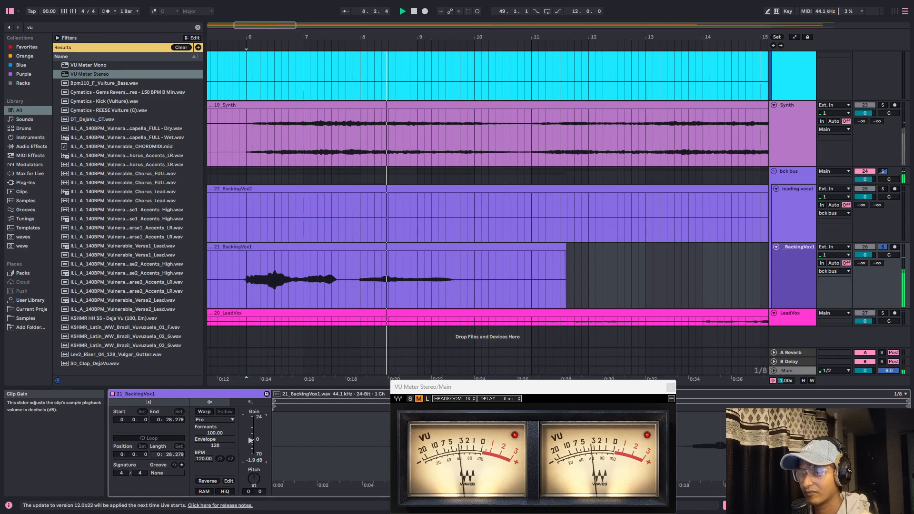
drag(251, 441, 251, 439)
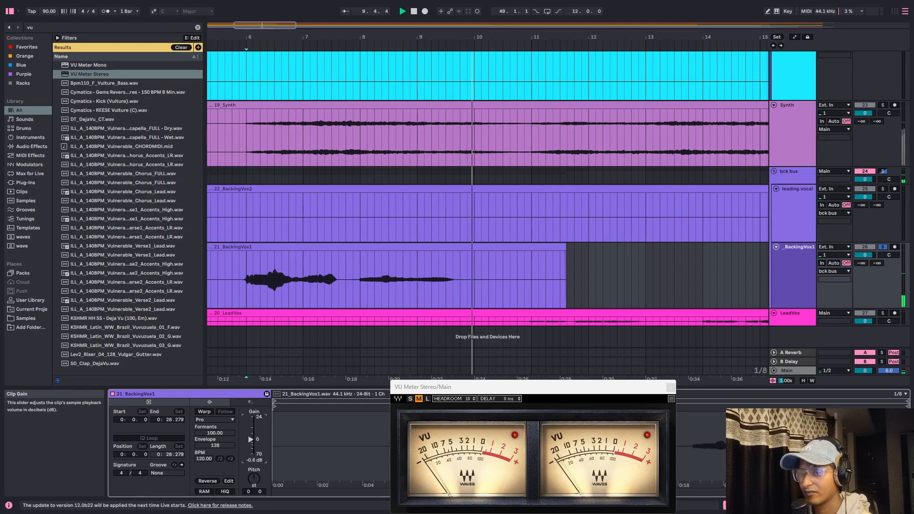
key(space)
key(space)
drag(253, 438, 253, 440)
key(space)
key(space)
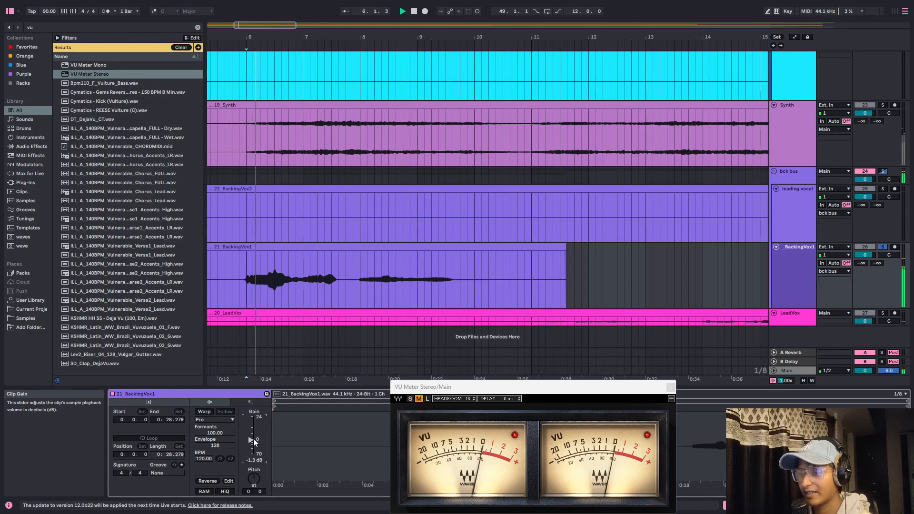
Step: Set the BackingVox1 clip's gain to -2.0 dB and replay its opening phrase from bar 6
drag(251, 276, 275, 290)
drag(360, 256, 503, 266)
drag(240, 267, 289, 278)
click(240, 281)
key(space)
key(space)
click(299, 248)
click(251, 446)
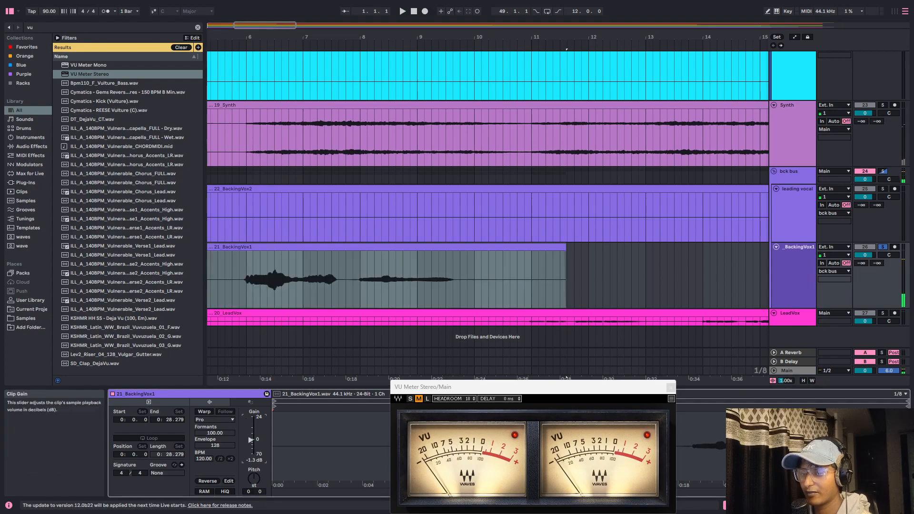
scroll(253, 442, up, 3)
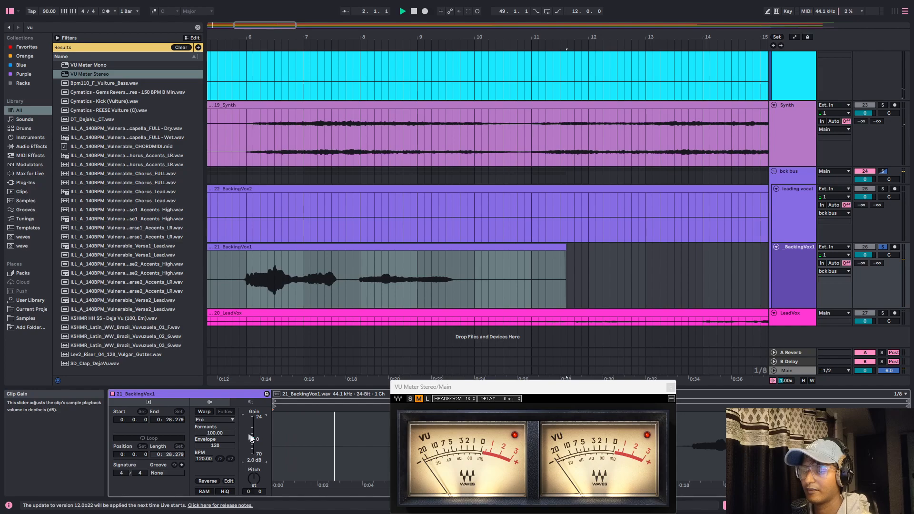
scroll(252, 441, down, 4)
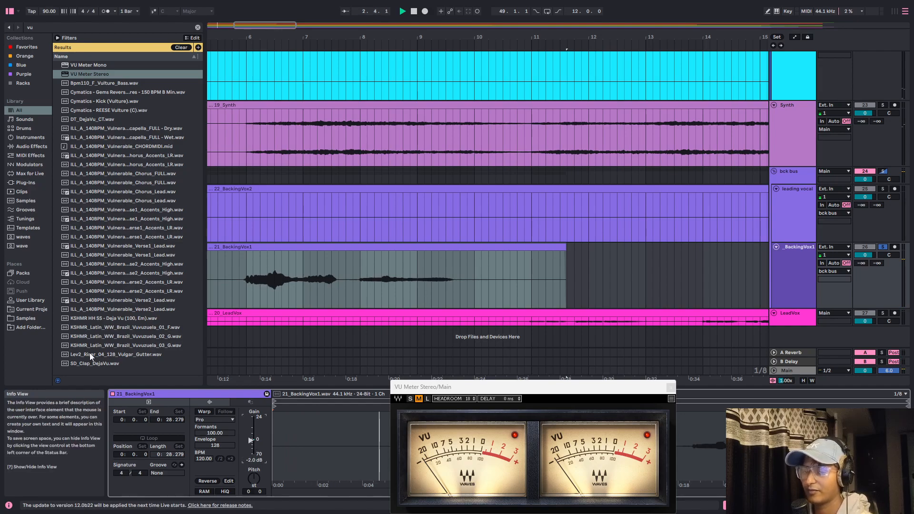
click(254, 293)
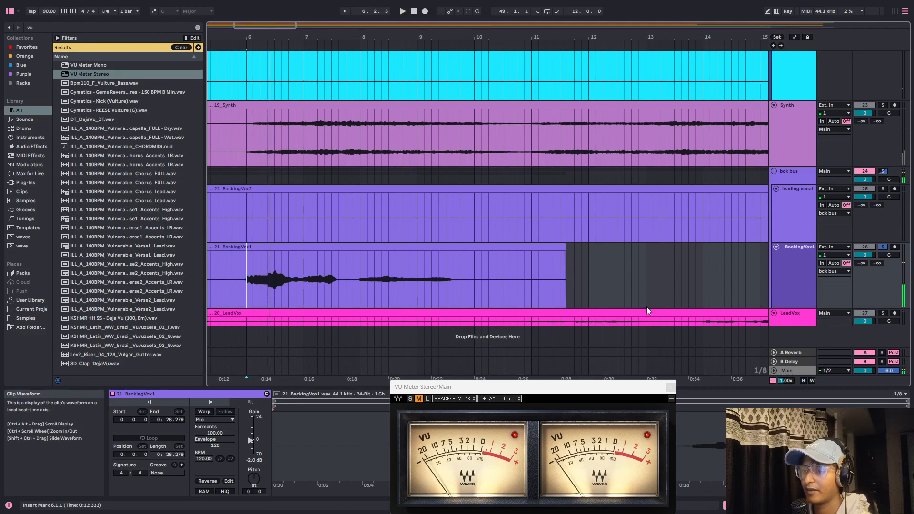
Step: Enlarge the LeadVox track and play the unsoloed song from bars 49 and 71
drag(803, 327, 802, 367)
scroll(515, 293, down, 8)
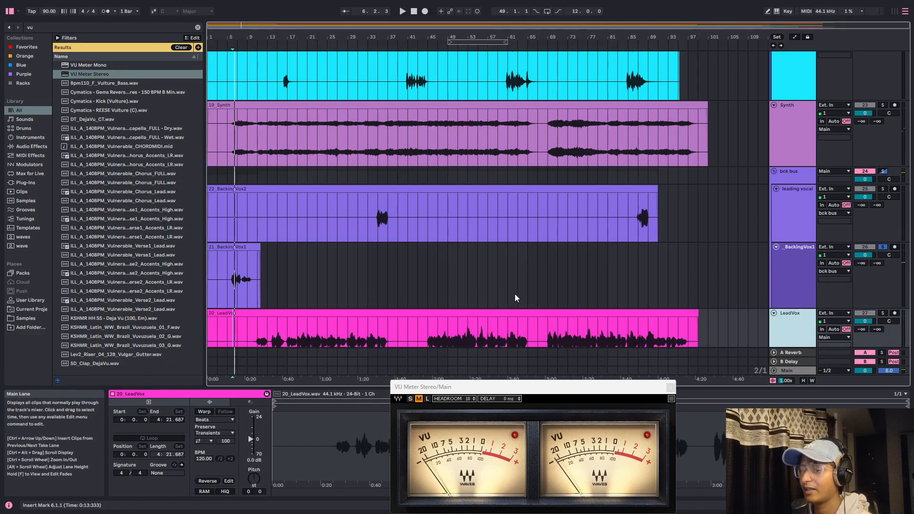
scroll(515, 293, down, 2)
click(449, 286)
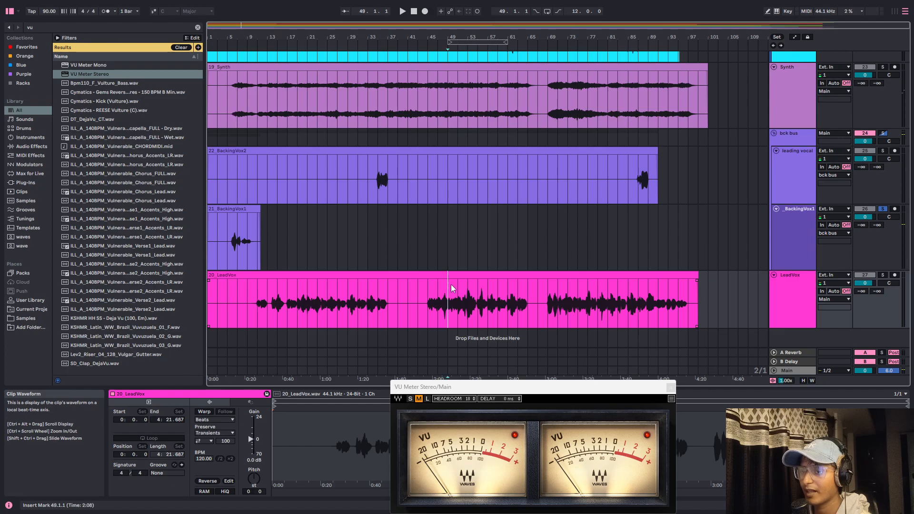
key(space)
click(561, 284)
key(space)
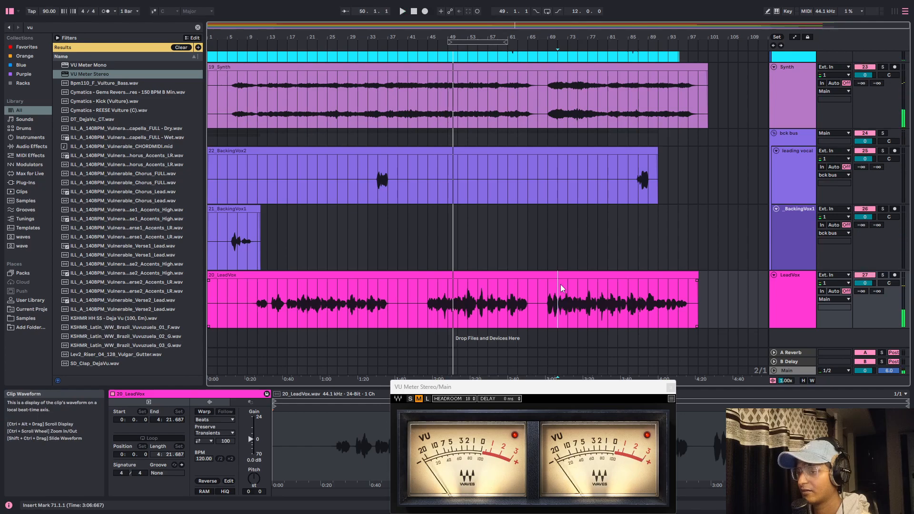
key(space)
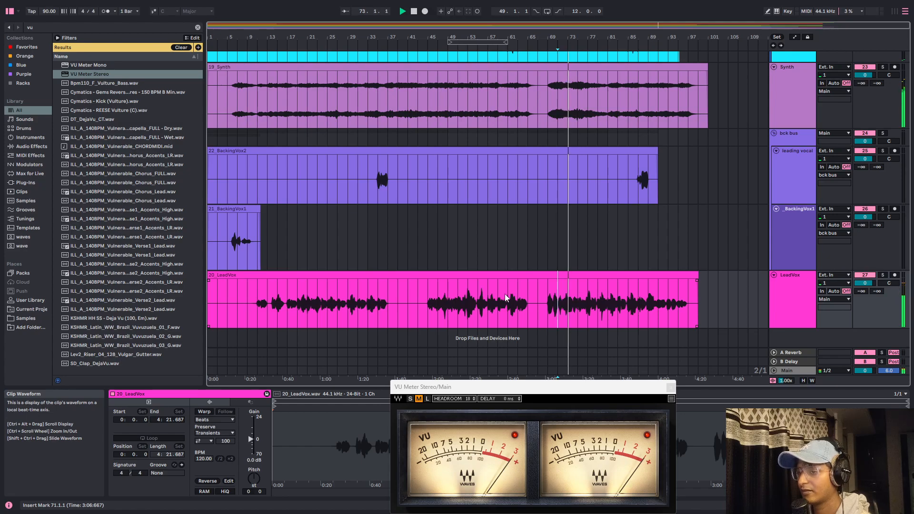
key(space)
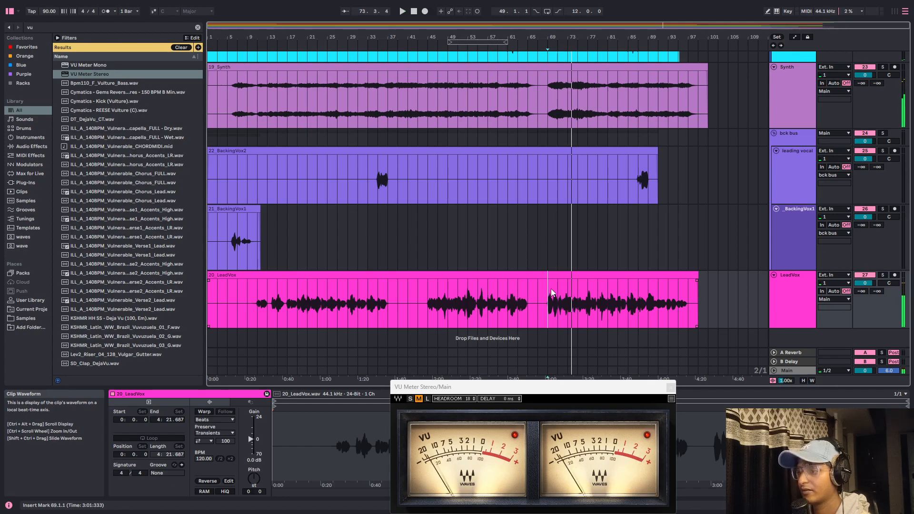
Step: Solo LeadVox and play bars 69 to 79 of its clip, with the VU meter window moved up clear of the clip editor
drag(550, 288, 599, 282)
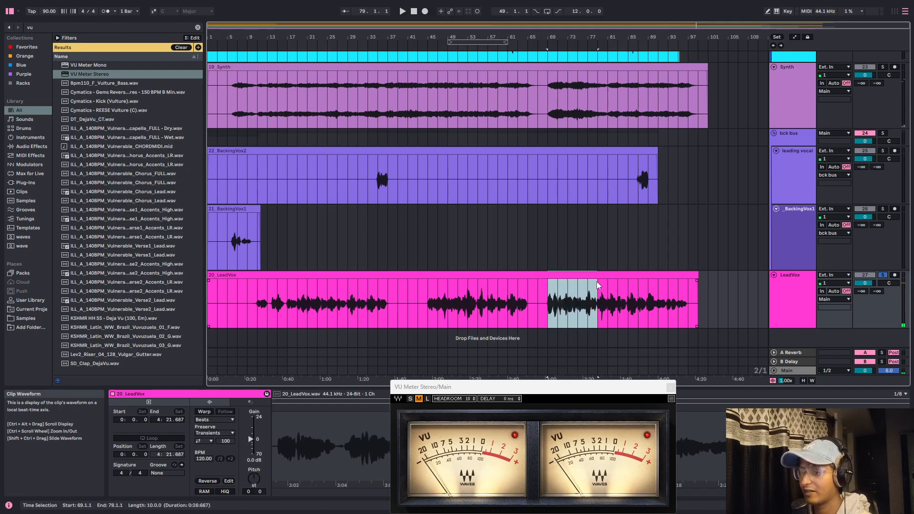
scroll(675, 303, down, 1)
drag(603, 389, 578, 95)
key(space)
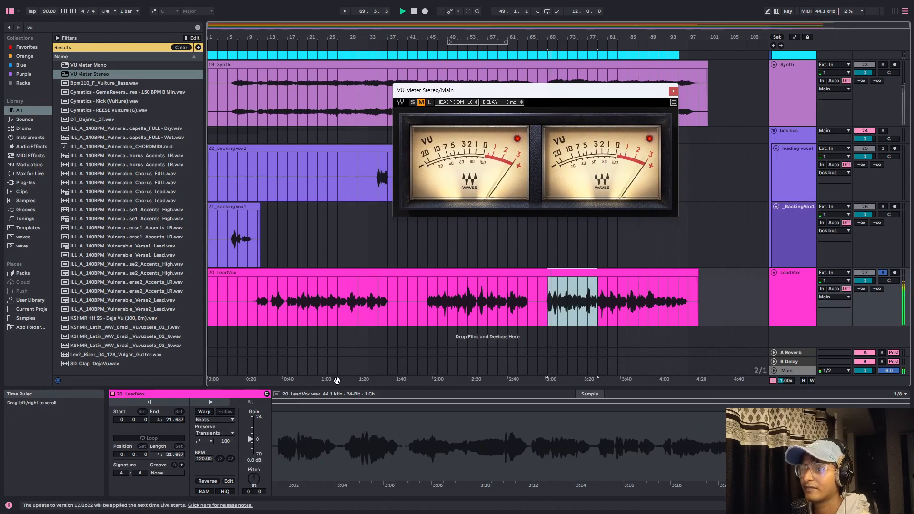
Step: Play the soloed LeadVox clip from bars 45 and 69 to compare its levels on the VU meter
click(430, 285)
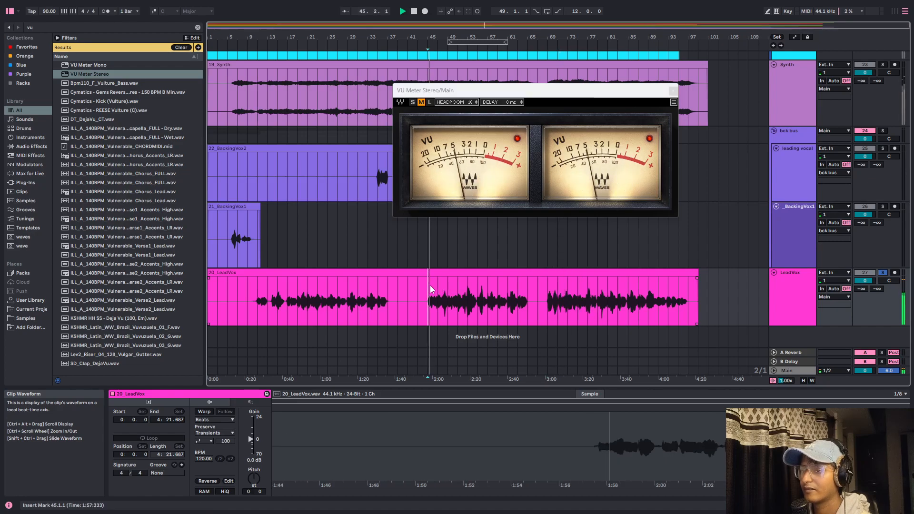
key(ctrl)
key(ctrl)
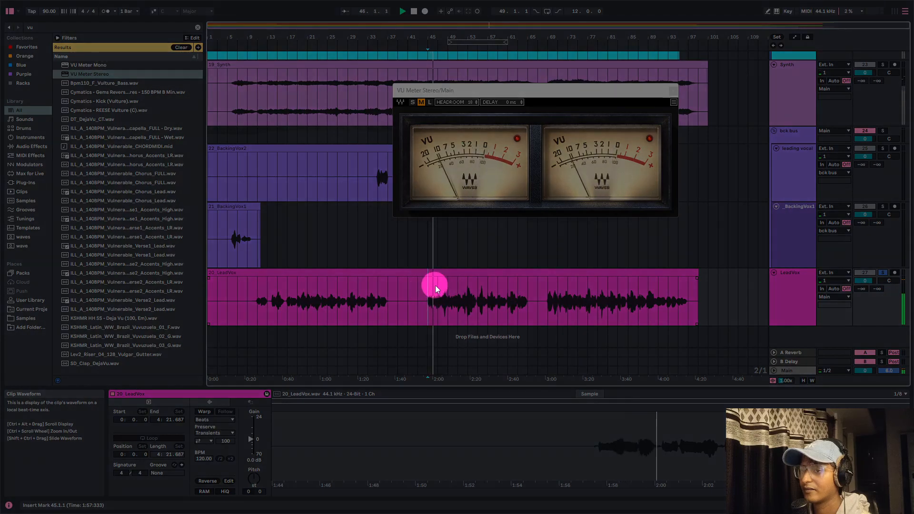
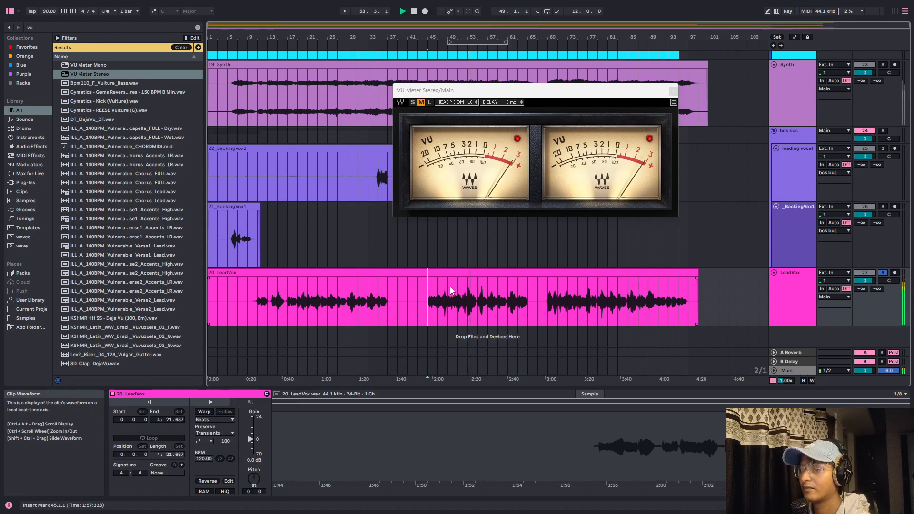
click(550, 298)
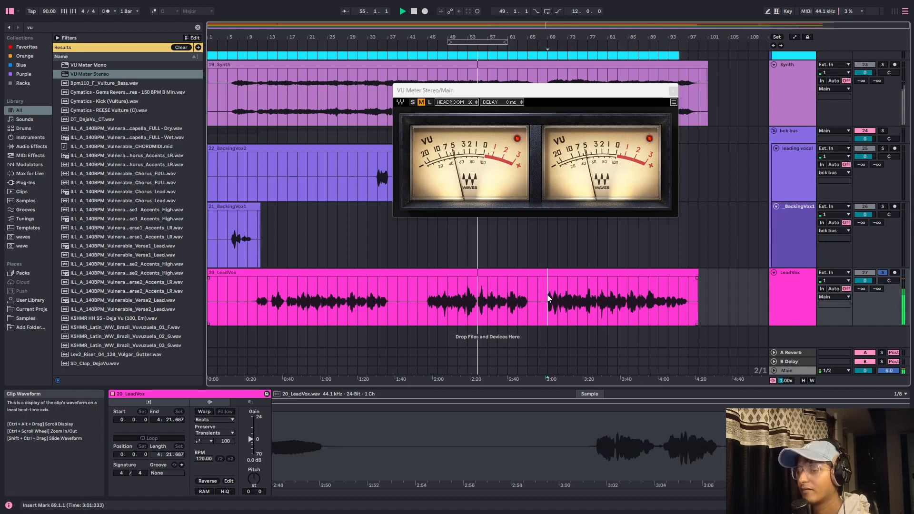
click(433, 297)
key(space)
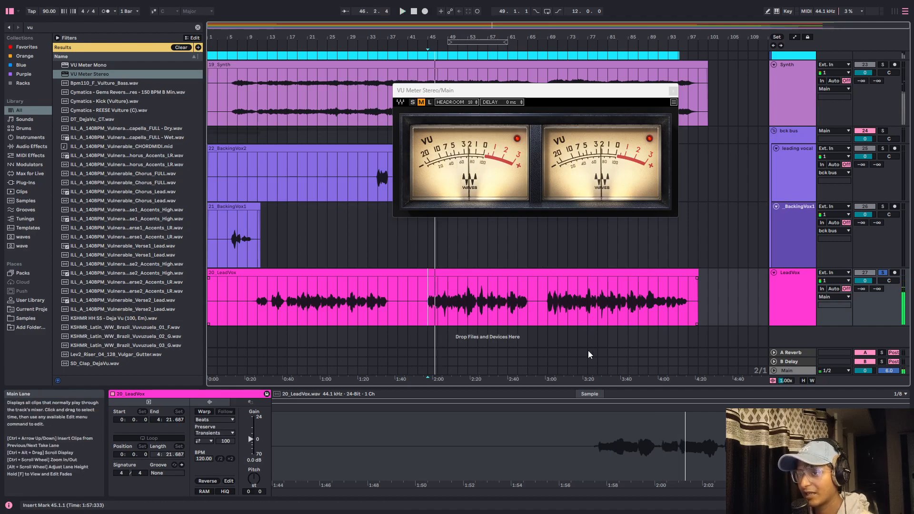
click(549, 315)
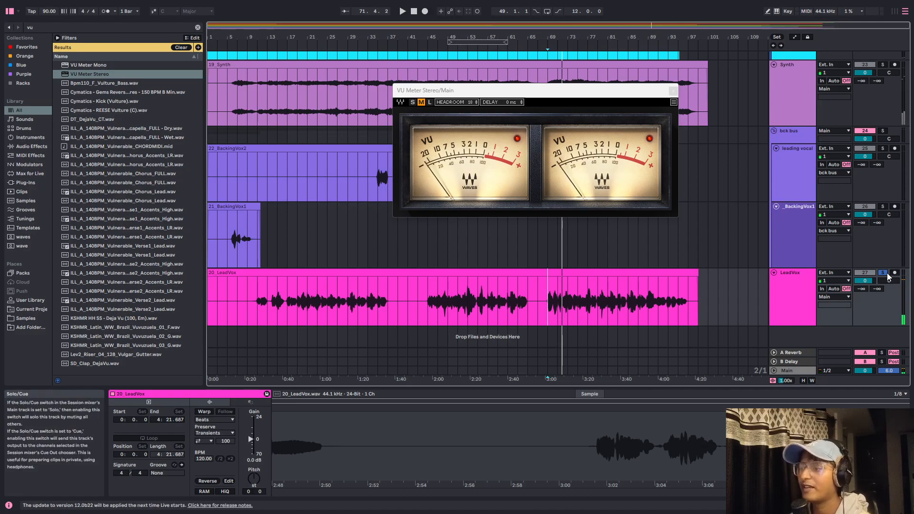
Step: Show the Main track's devices, then play the full mix with LeadVox unsoloed from bars 45 and 69
click(786, 371)
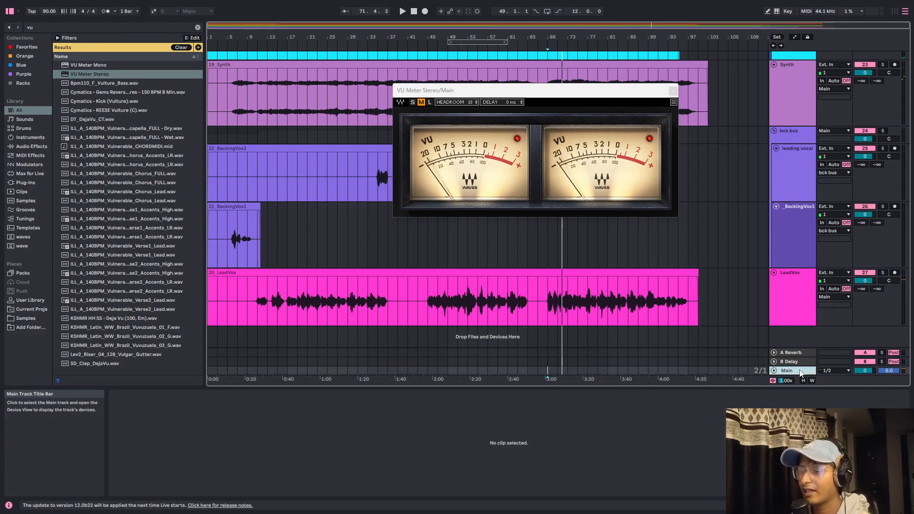
scroll(538, 290, down, 4)
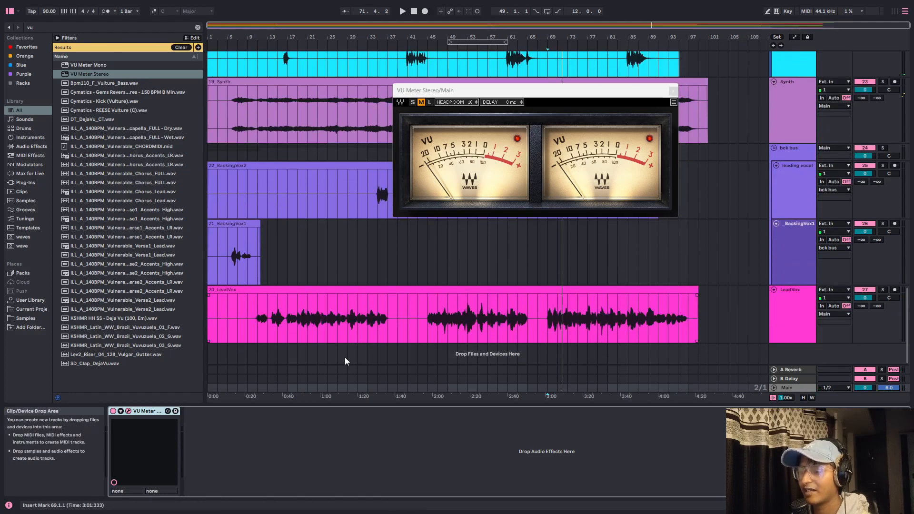
click(428, 319)
key(space)
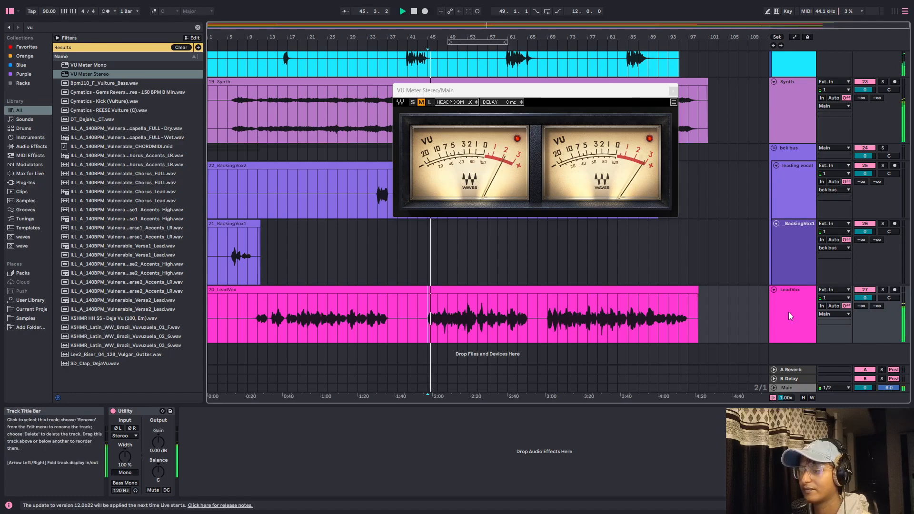
click(550, 317)
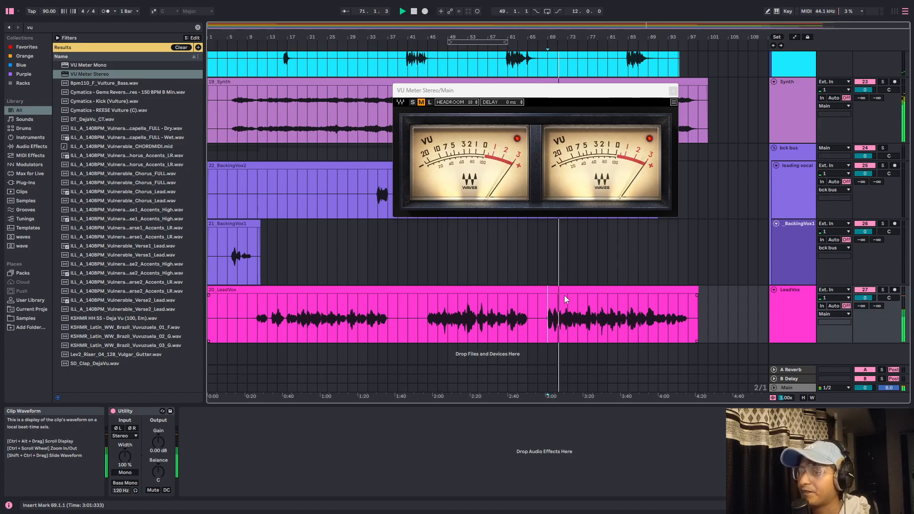
Step: Solo the LeadVox track again and replay its clip from bar 45 to check its level
click(797, 314)
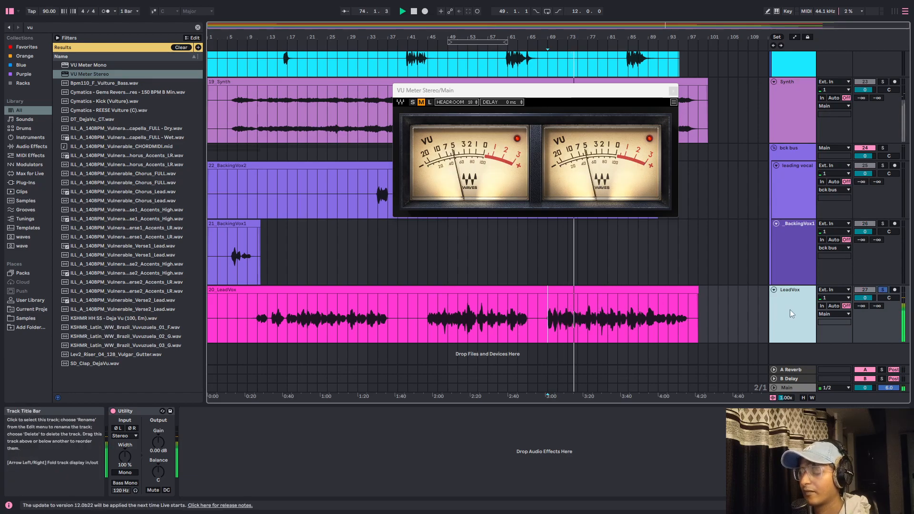
click(547, 317)
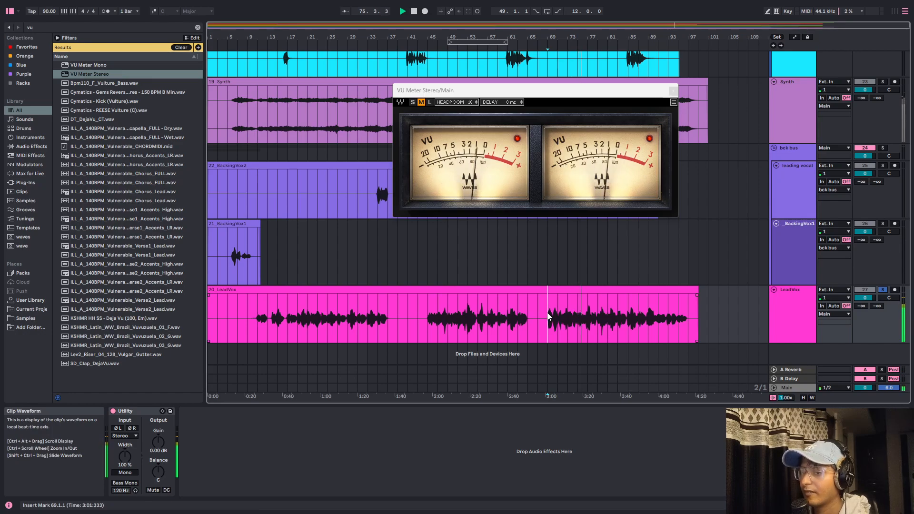
key(space)
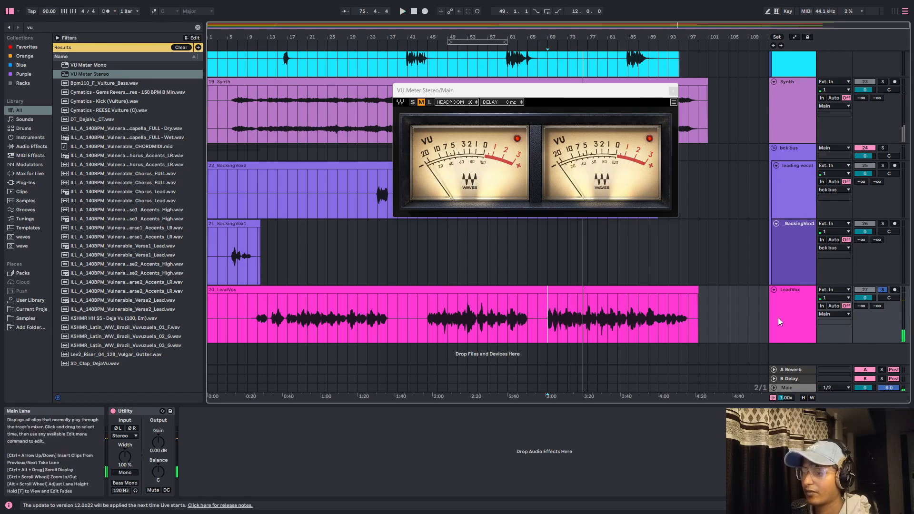
click(550, 329)
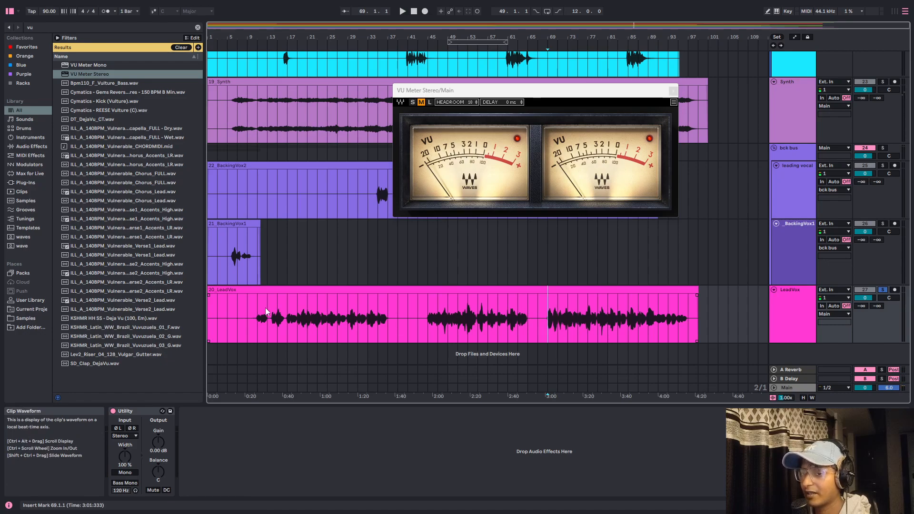
drag(258, 309, 708, 299)
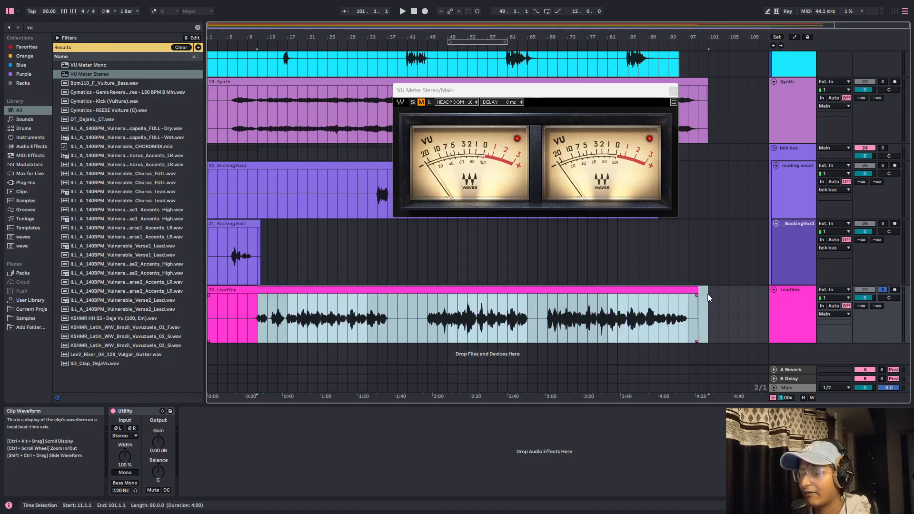
click(548, 310)
click(421, 313)
click(427, 311)
key(space)
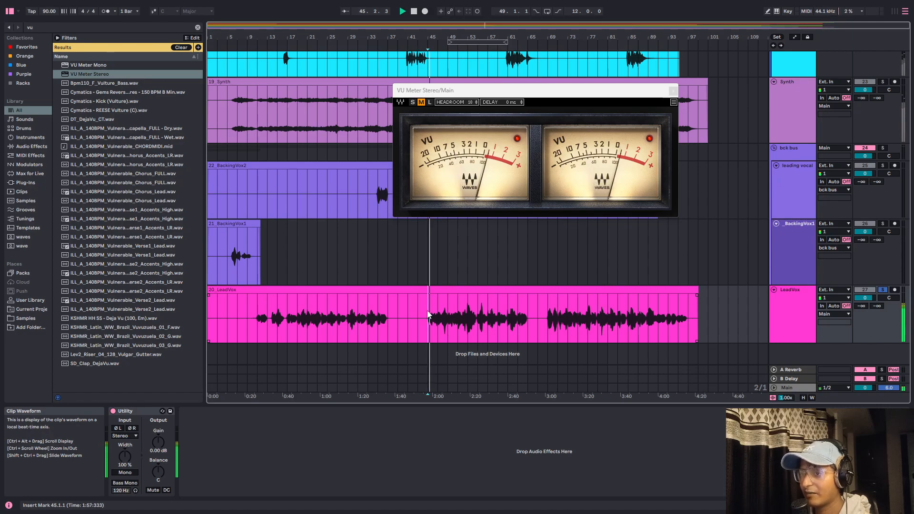
Step: Play the first vocal section of the soloed LeadVox clip through bar 19, and mark out its vocal sections for comparison
click(261, 309)
click(298, 312)
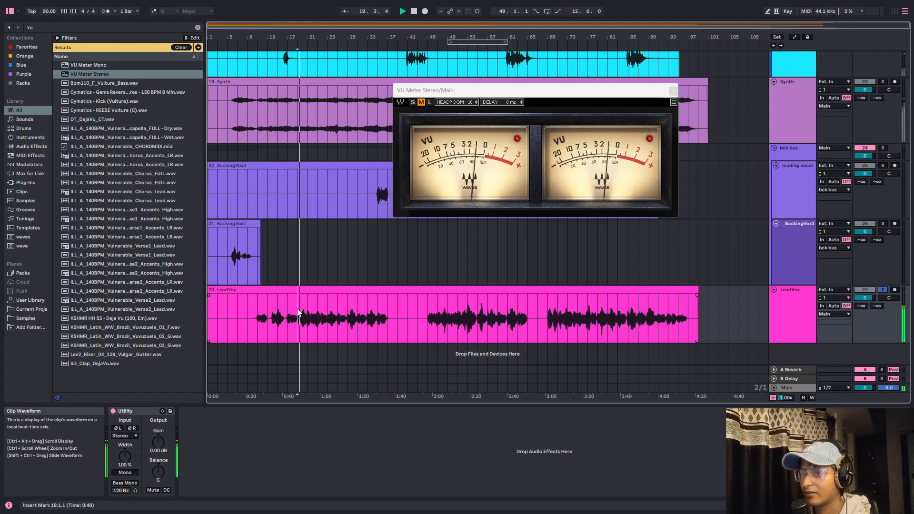
key(space)
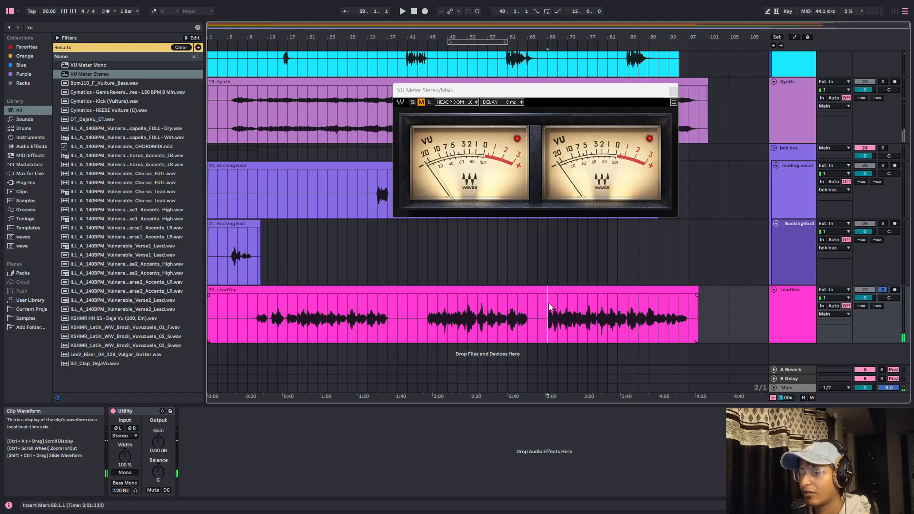
drag(547, 307, 690, 305)
mouse_move(541, 310)
mouse_down()
mouse_move(250, 312)
mouse_move(536, 319)
mouse_up()
click(427, 303)
drag(258, 308, 535, 320)
Step: Play LeadVox from bar 47 and lower its clip gain to -1.0 dB while checking the VU meter
click(438, 301)
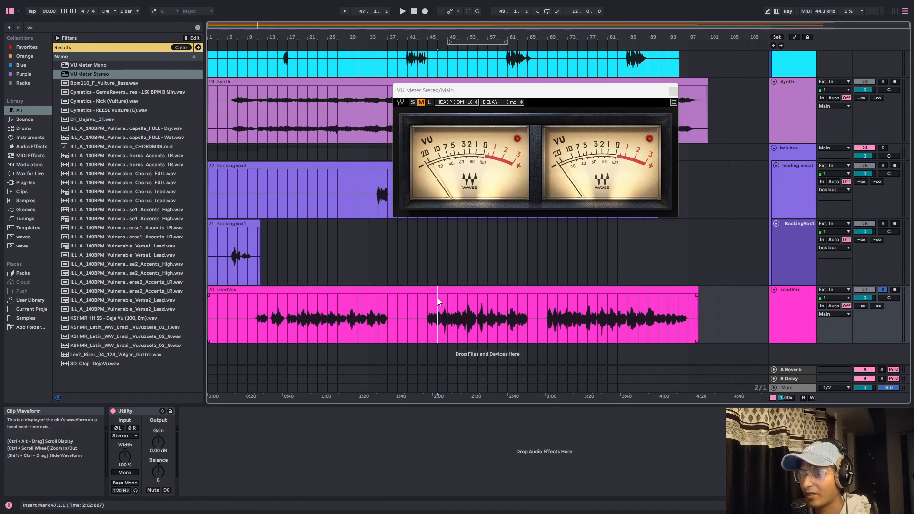
key(space)
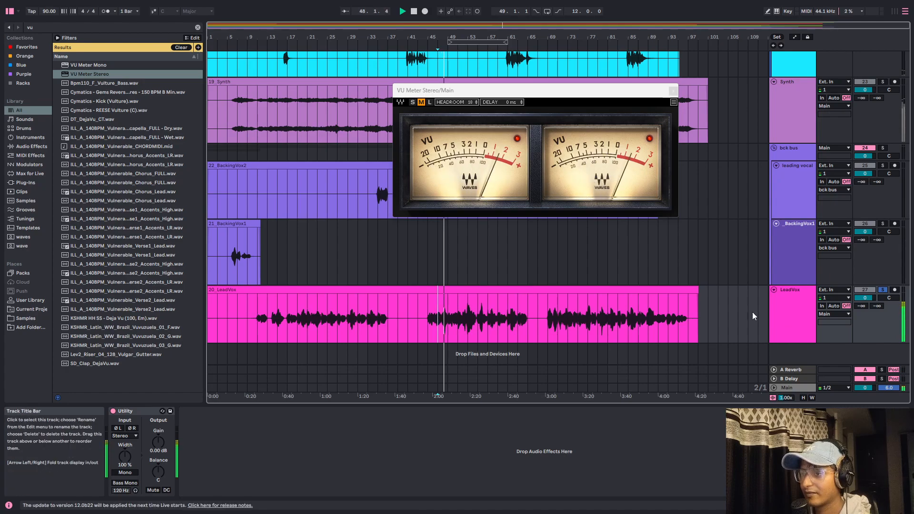
click(576, 291)
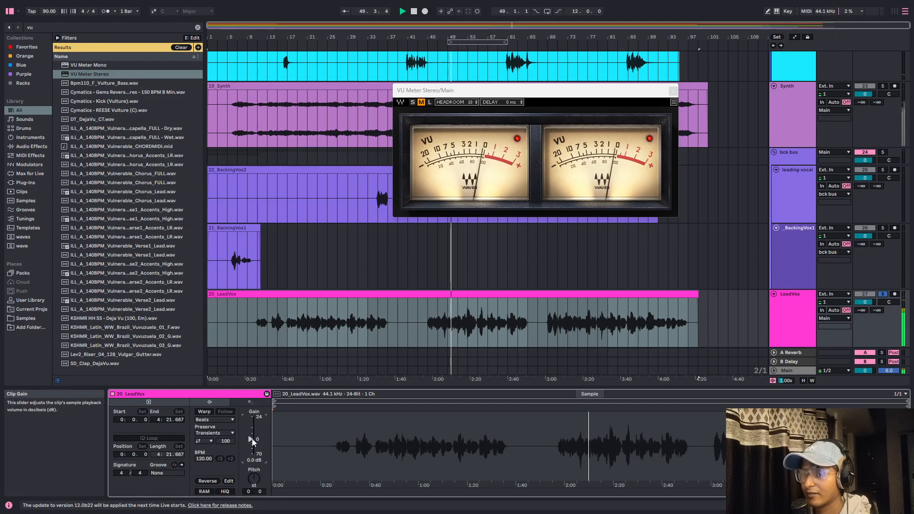
key(Down)
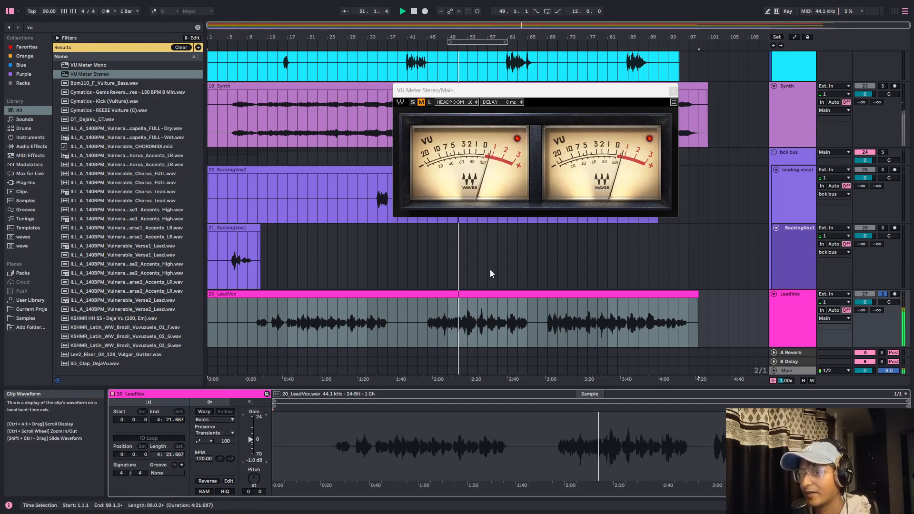
scroll(638, 262, down, 1)
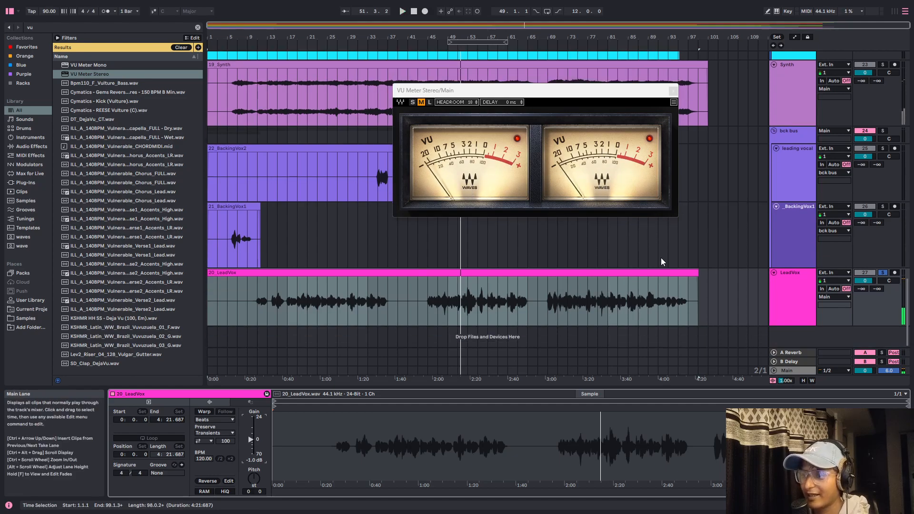
Step: Close the VU meter window and show the Main track's devices
click(672, 90)
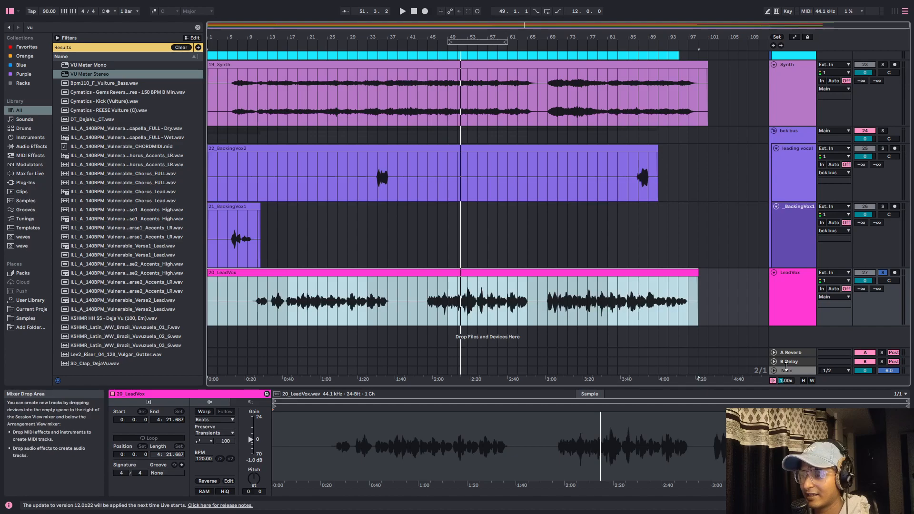
click(787, 375)
scroll(606, 277, up, 10)
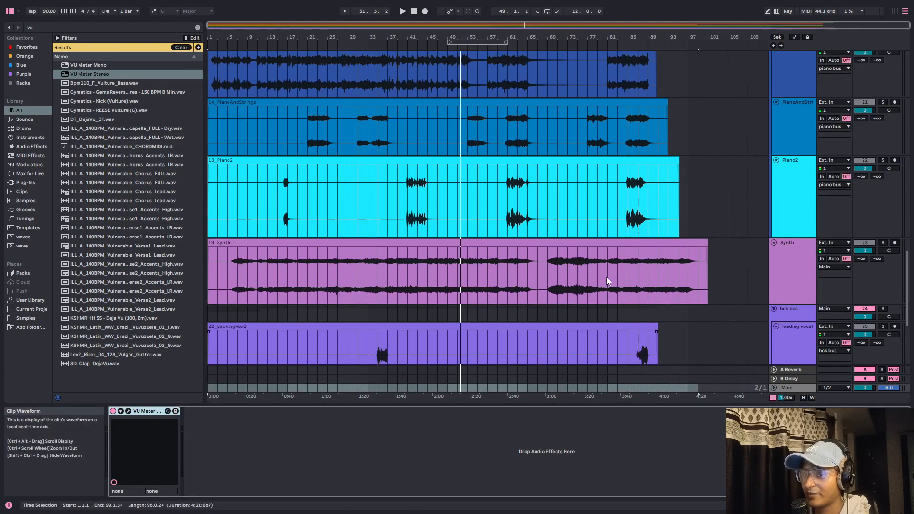
scroll(607, 277, up, 15)
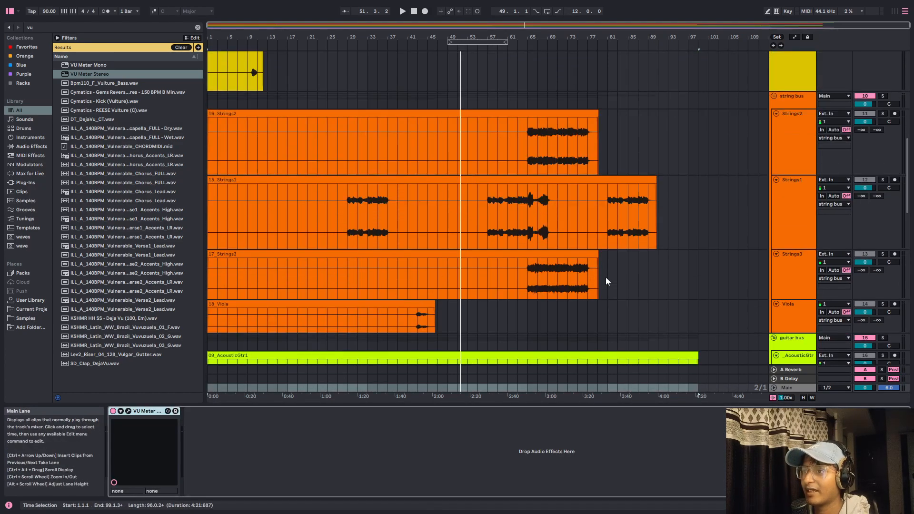
scroll(604, 275, up, 8)
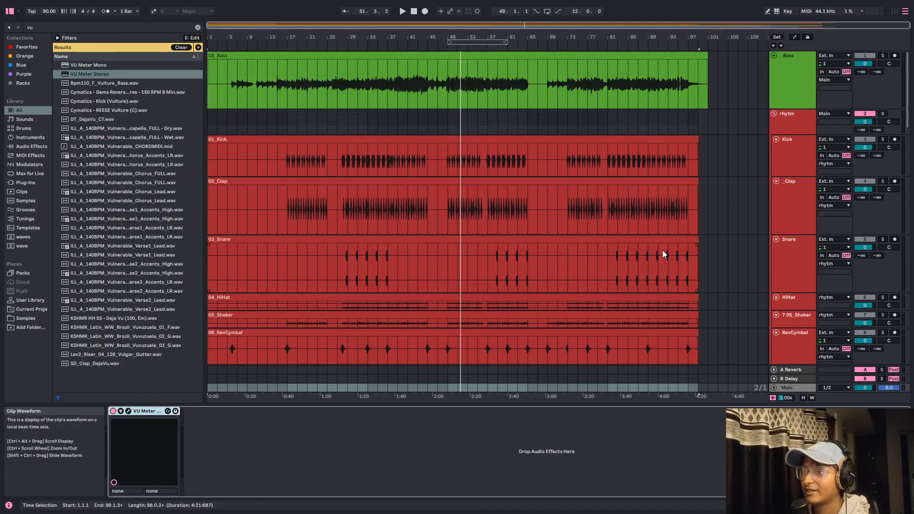
Step: Set the interface zoom to 70% in the display preferences
key(ctrl+comma)
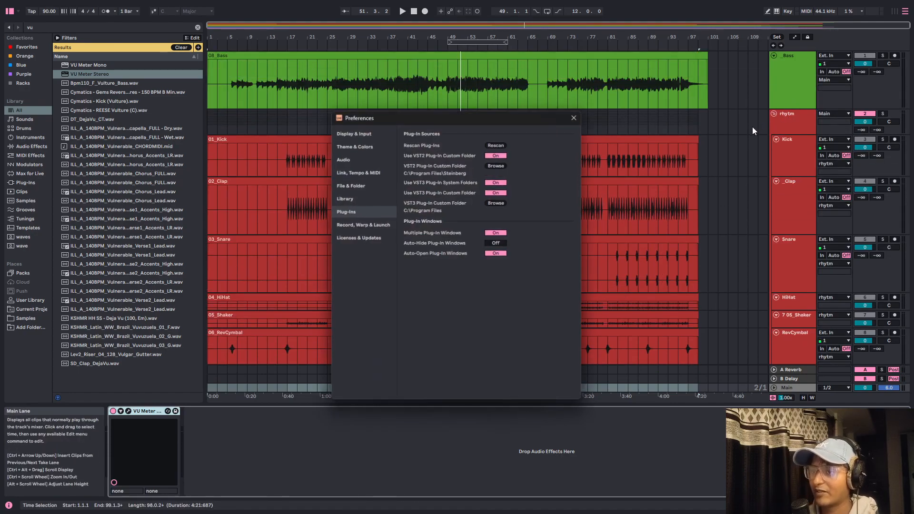
click(352, 131)
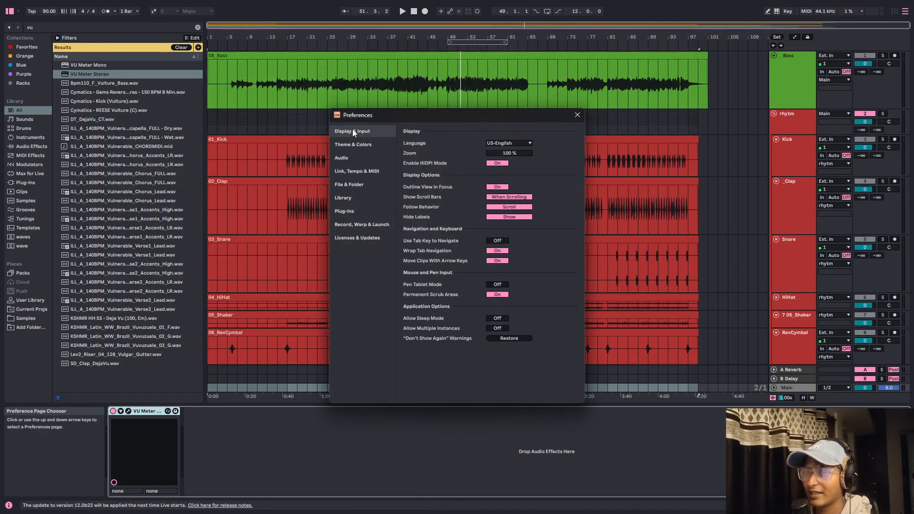
click(499, 153)
text(70)
key(Return)
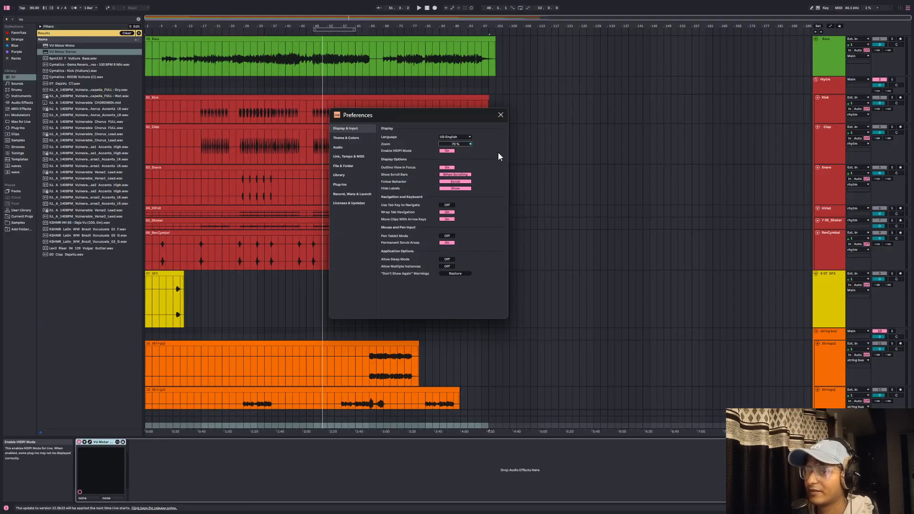
click(501, 116)
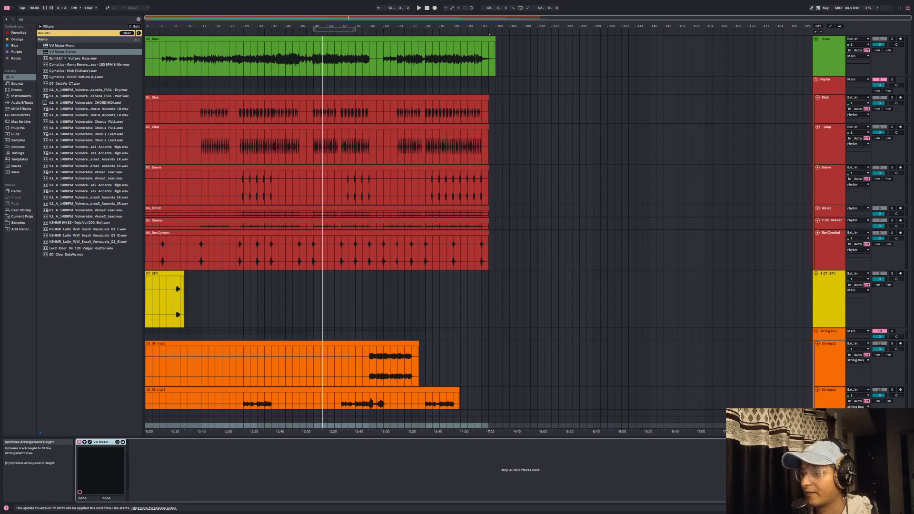
Step: Fit all tracks to the arrangement's height and width, then play the full mix from bar 29 with LeadVox unsoloed
click(816, 432)
click(826, 432)
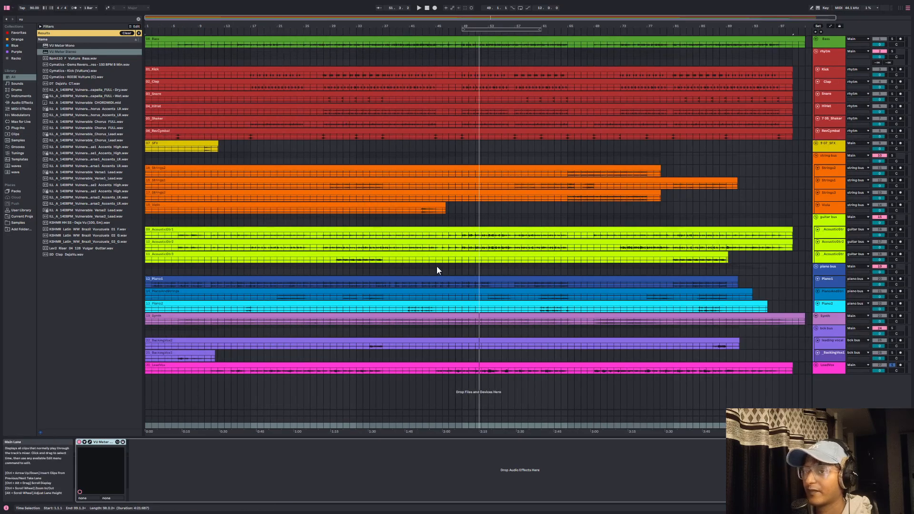
key(Tab)
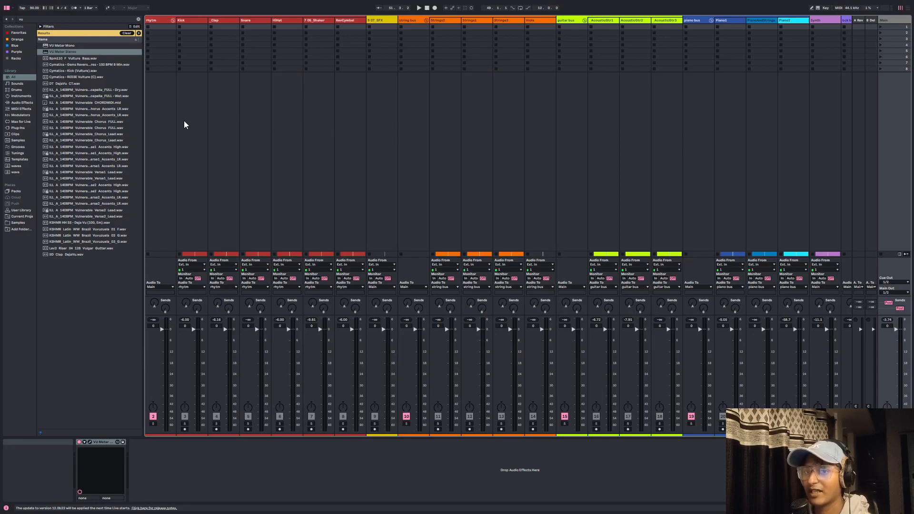
key(Tab)
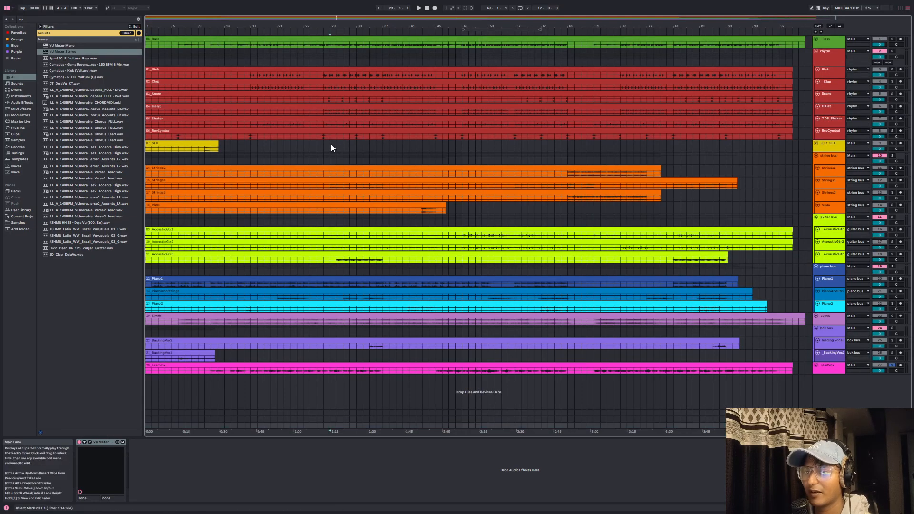
click(330, 144)
key(space)
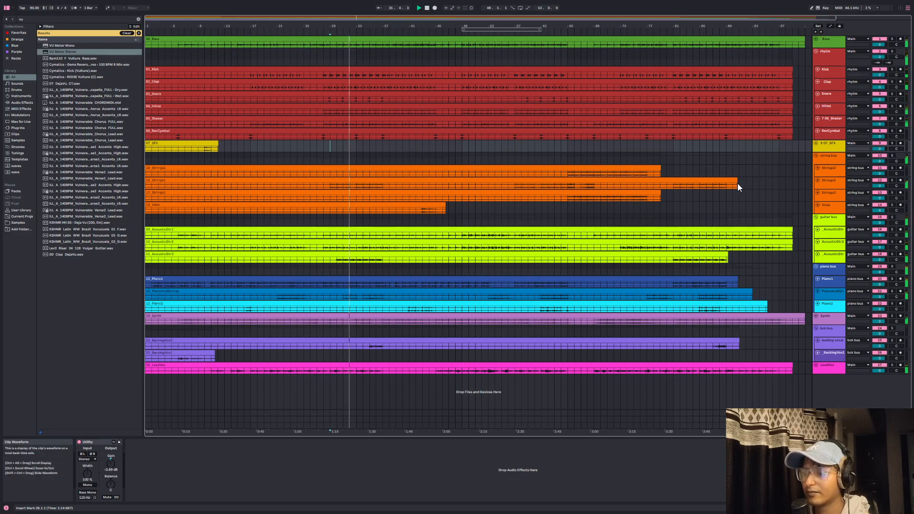
Step: Reset the interface zoom to 100% in the display preferences
key(ctrl+comma)
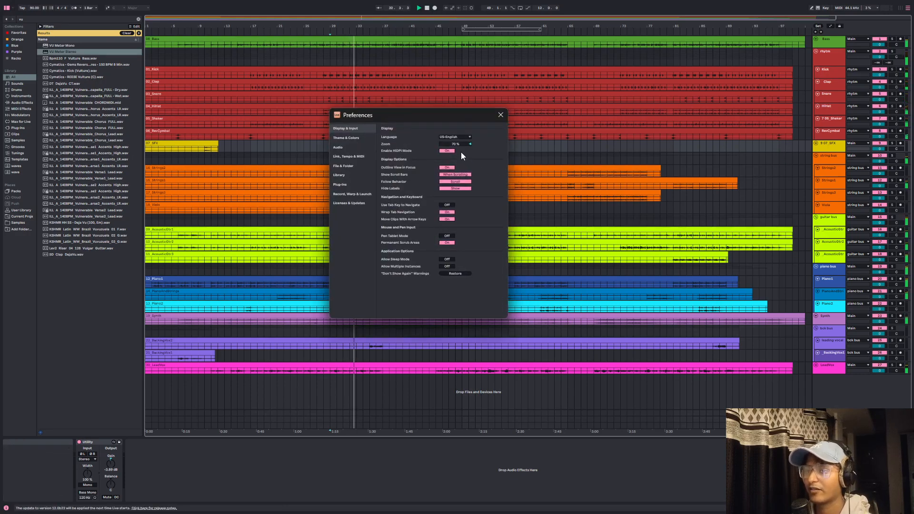
click(470, 144)
click(577, 115)
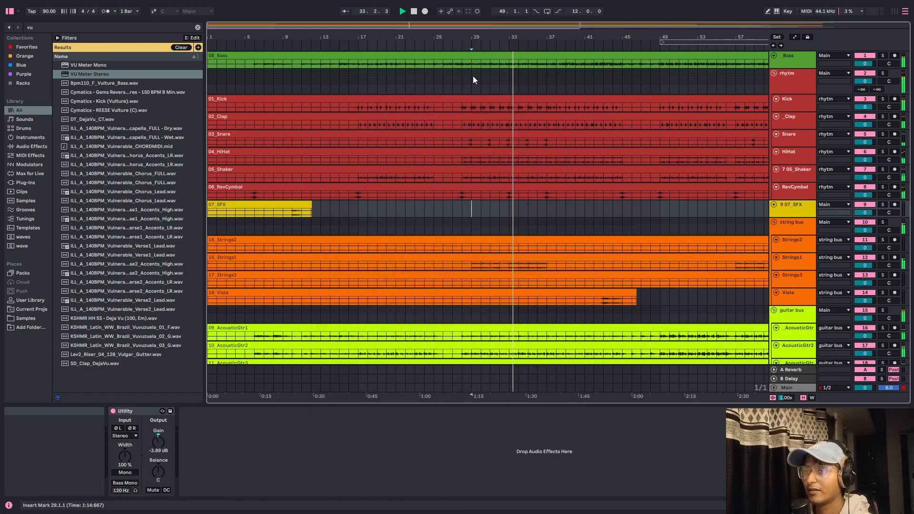
Step: Stop playback and place the insert marker at bar 19 in the rhytm track's lane
click(469, 76)
key(space)
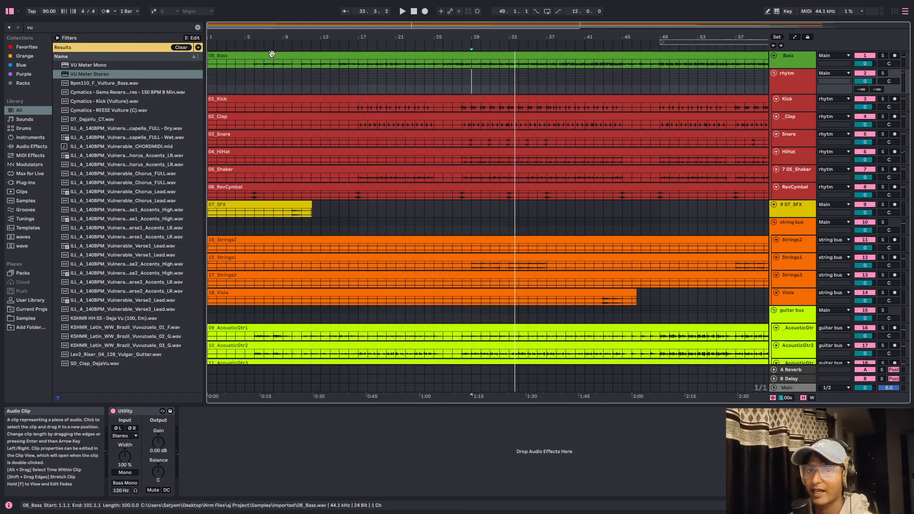
click(373, 87)
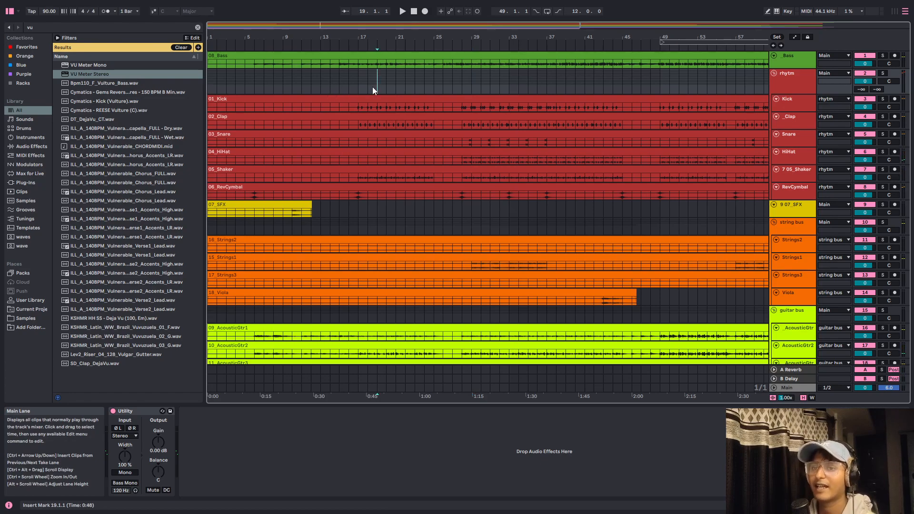
click(371, 99)
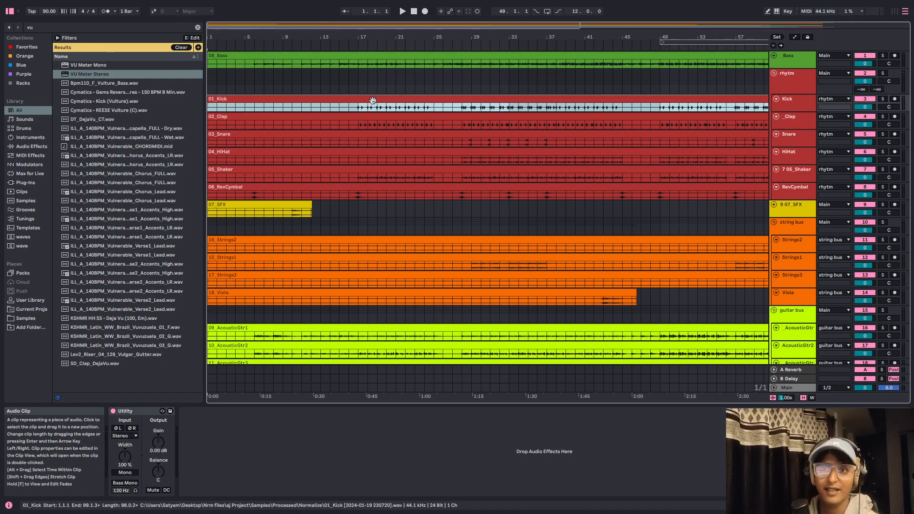
click(373, 87)
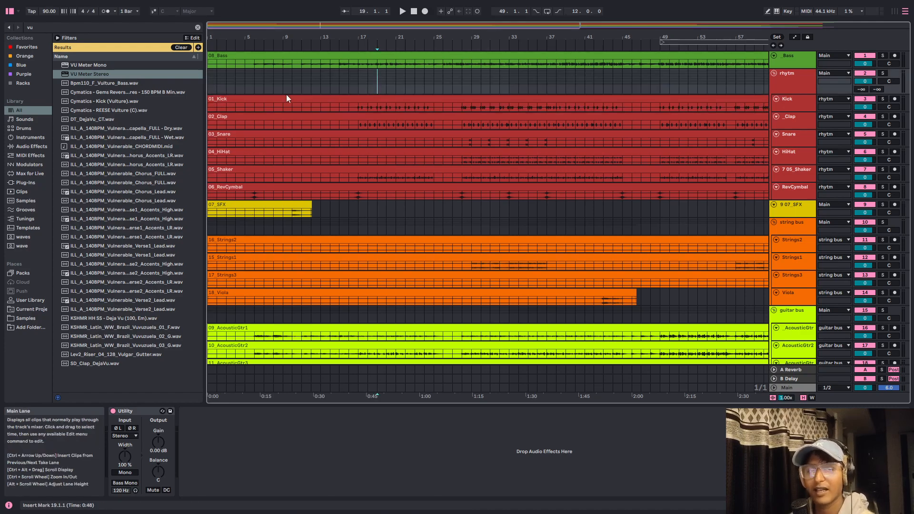
click(122, 417)
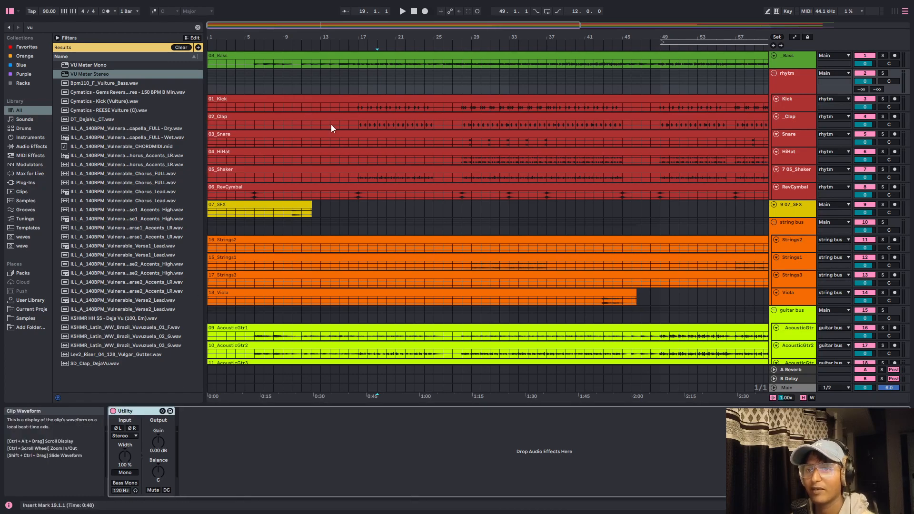
key(Tab)
key(Tab)
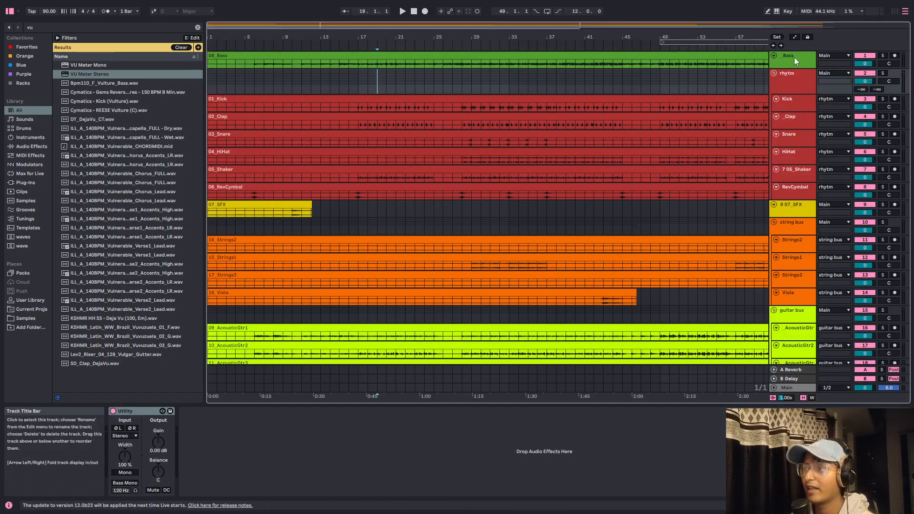
Step: Select all tracks from Bass to LeadVox and pull their volumes down to -∞ dB together
scroll(819, 143, down, 6)
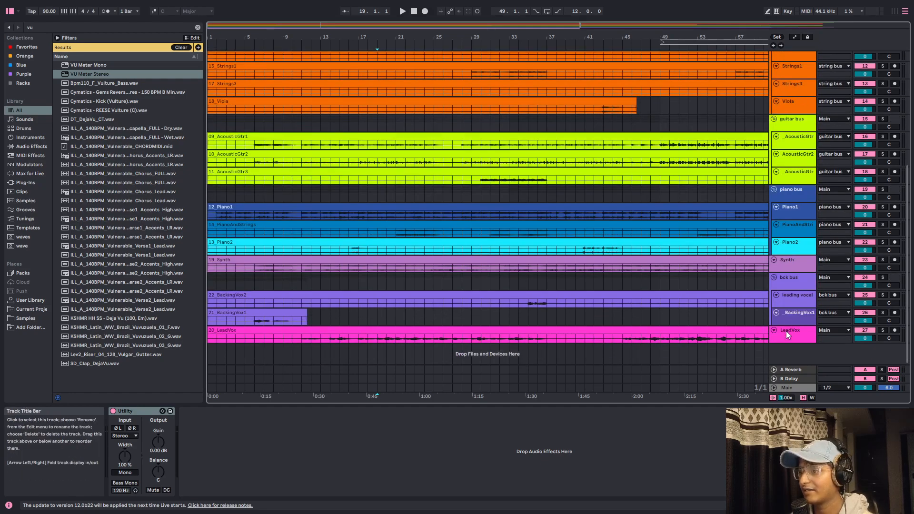
shift+click(787, 330)
drag(861, 340, 861, 419)
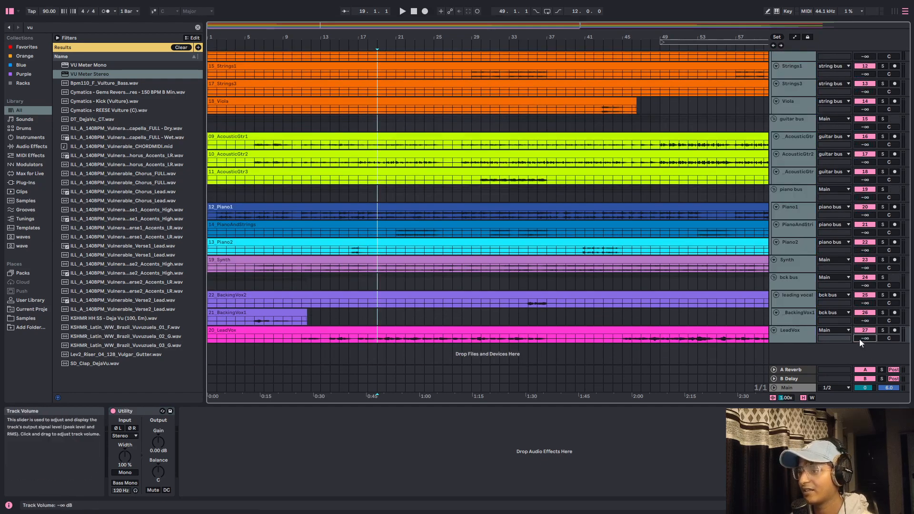
Step: In the session mixer, raise only the Bass track's fader to about -1.3 dB and play from bar 19
key(Tab)
scroll(265, 96, left, 10)
scroll(265, 93, left, 3)
click(234, 55)
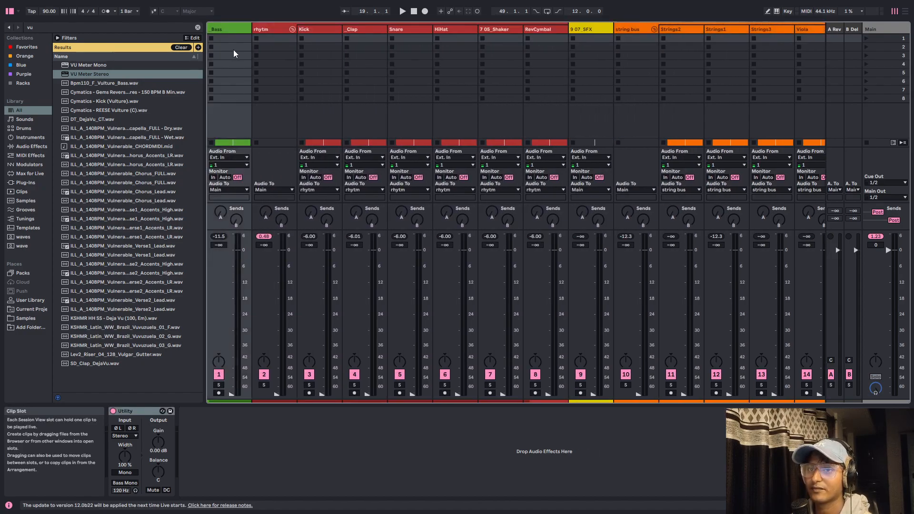
click(230, 25)
click(236, 114)
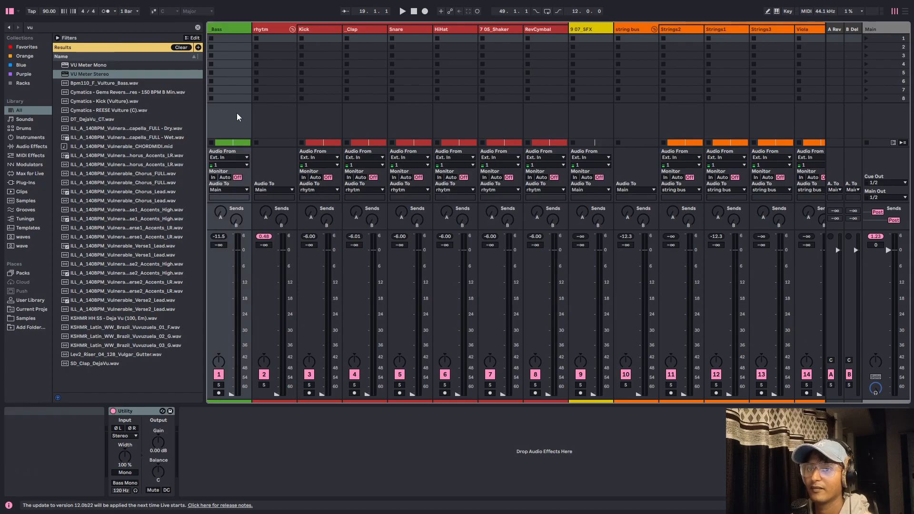
click(235, 27)
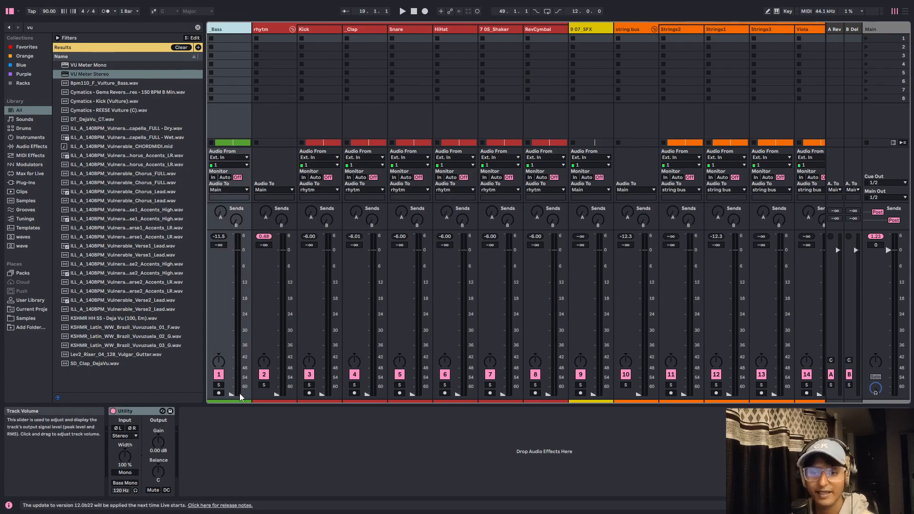
drag(232, 394, 231, 255)
key(space)
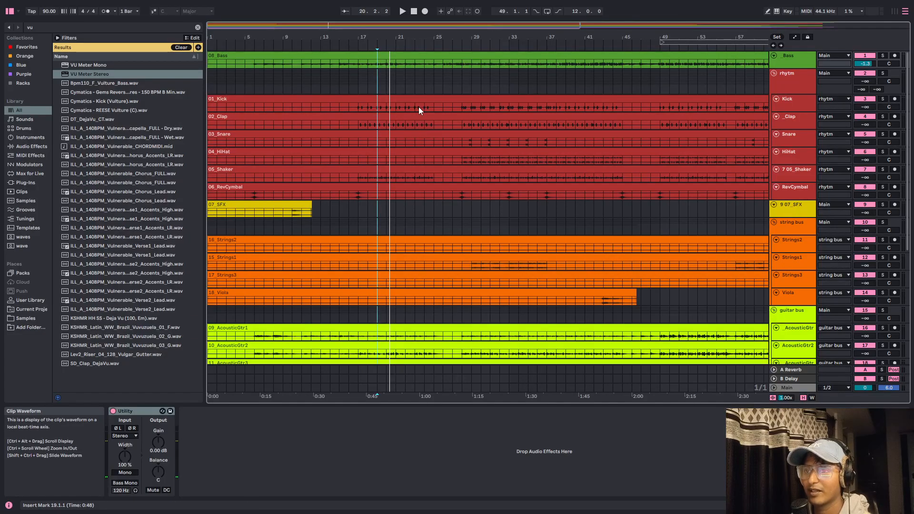
Step: Enlarge the arrangement's track heights, show the whole song, and select bars 39 to 47 of the Bass clip
scroll(440, 100, up, 3)
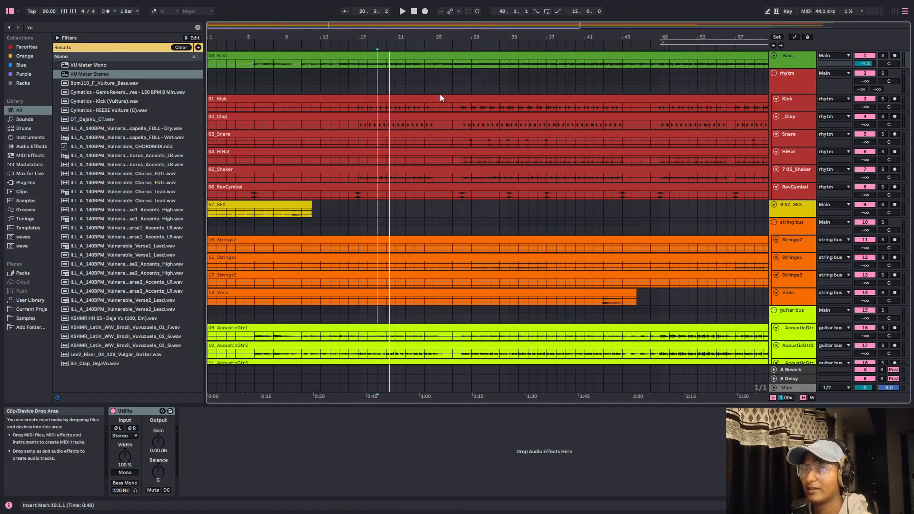
scroll(439, 91, down, 5)
scroll(399, 75, up, 4)
scroll(407, 74, up, 1)
click(402, 77)
drag(400, 80, 439, 82)
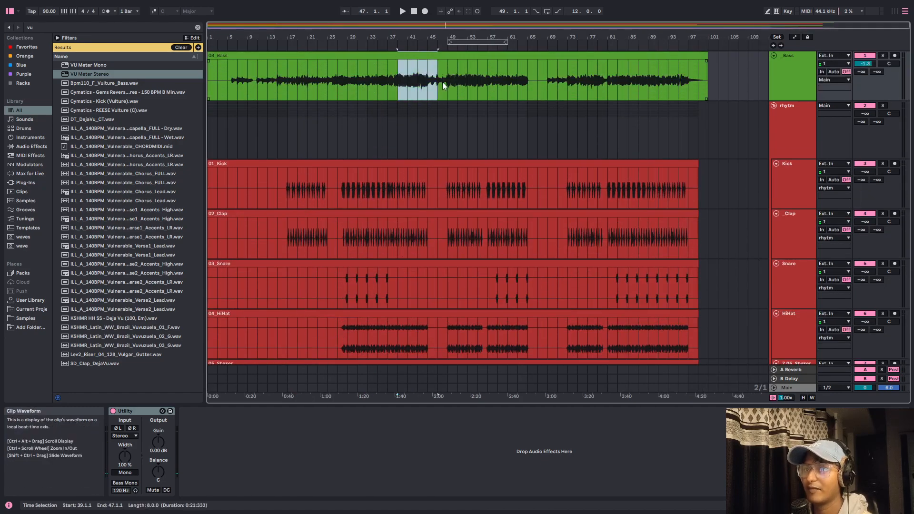
Step: Loop the selected bars 39 to 47, play them, and fine-tune the Bass volume to about -1.0 dB in the session mixer
key(ctrl+l)
key(Tab)
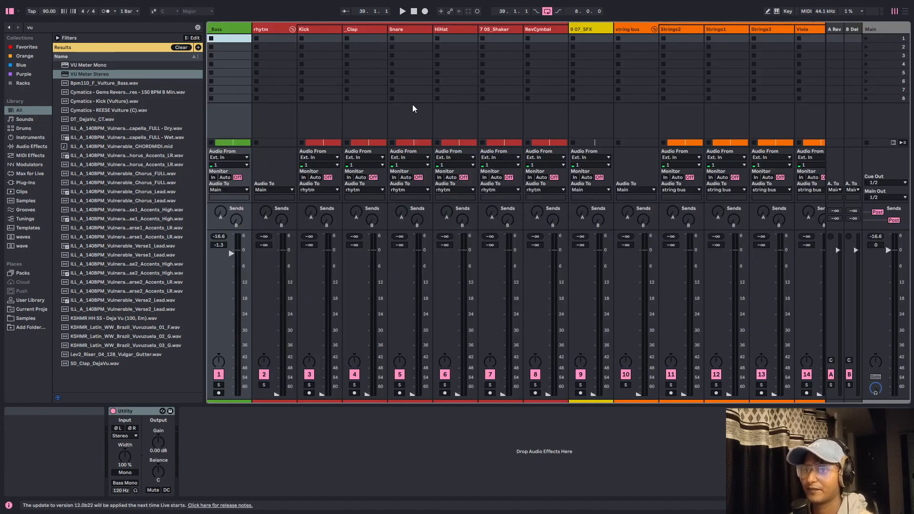
key(space)
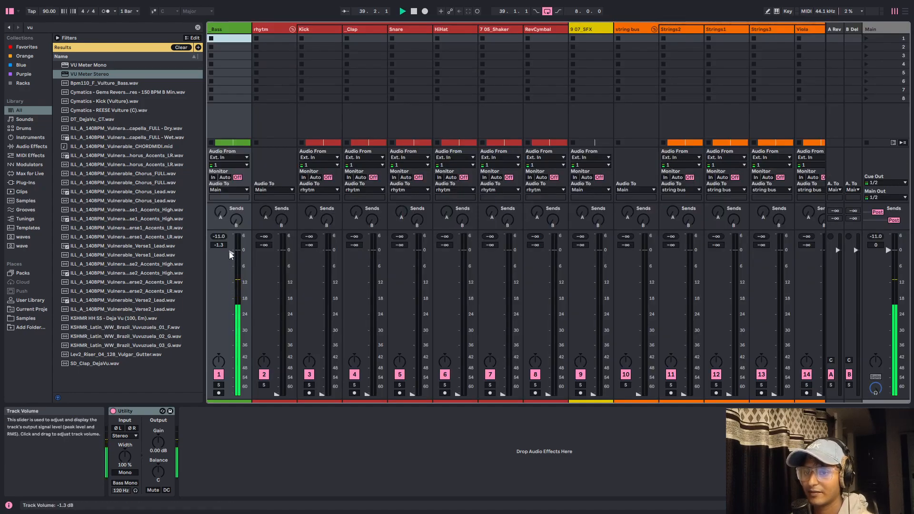
click(230, 253)
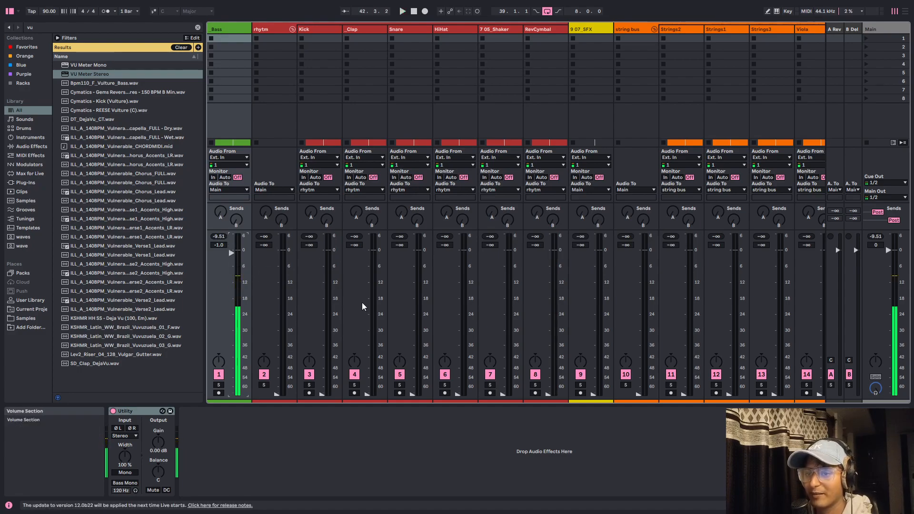
Step: Select the rhytm group track and set its volume to 0 dB
click(270, 29)
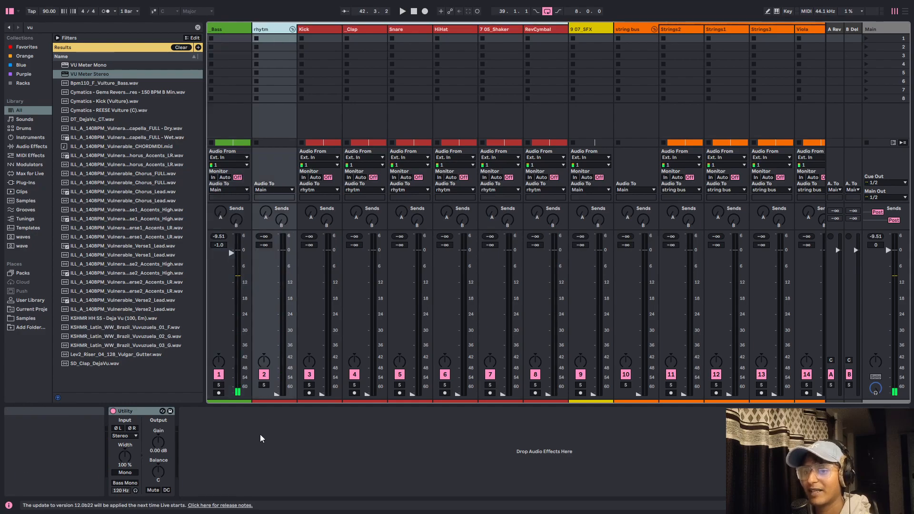
drag(278, 393, 277, 359)
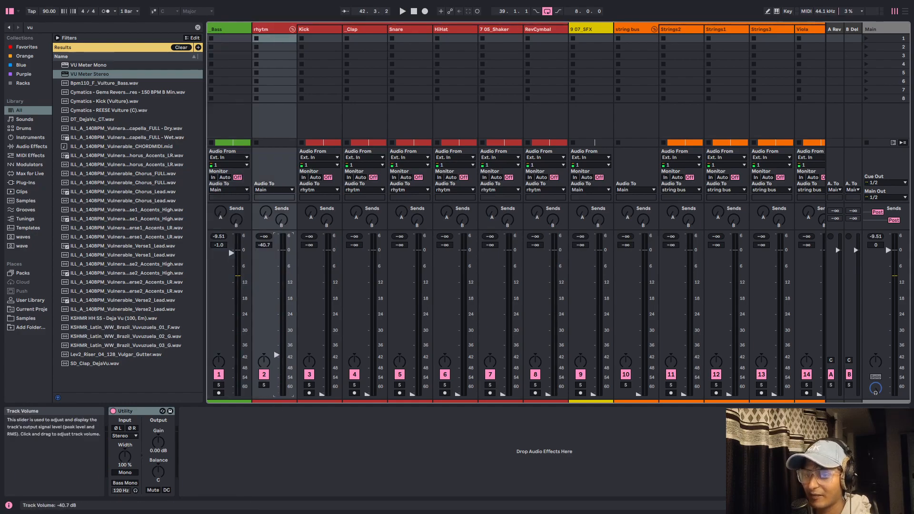
double_click(278, 265)
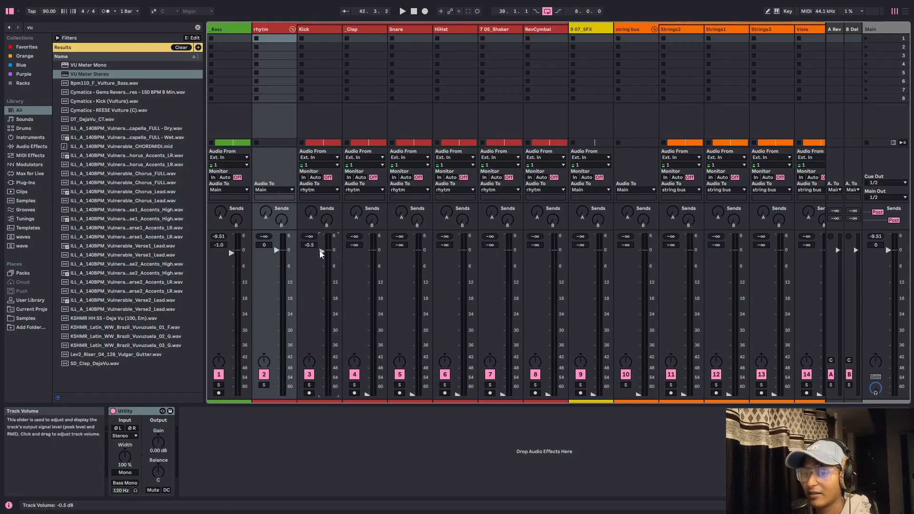
Step: Play the loop, pull the Clap down to about -64 dB, and balance the Kick against the Bass at about -1.8 dB
drag(366, 394, 367, 318)
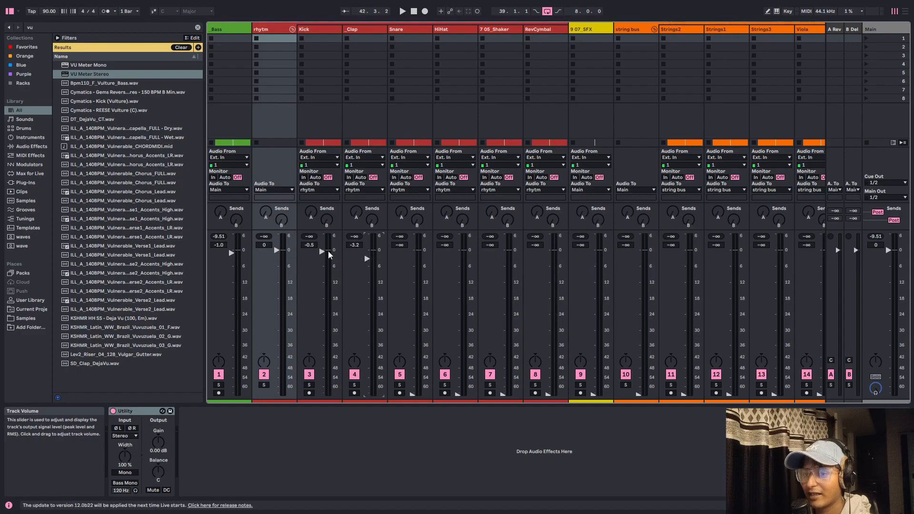
drag(322, 253, 322, 348)
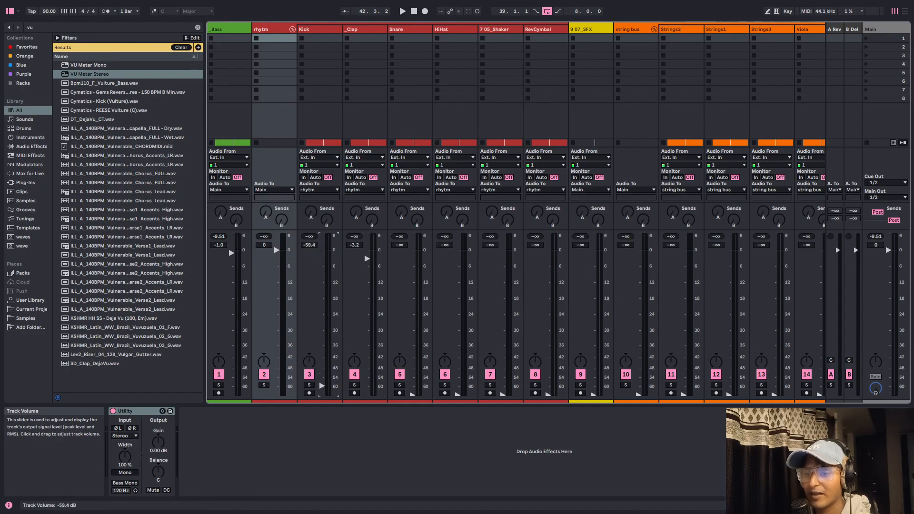
key(space)
drag(322, 387, 321, 290)
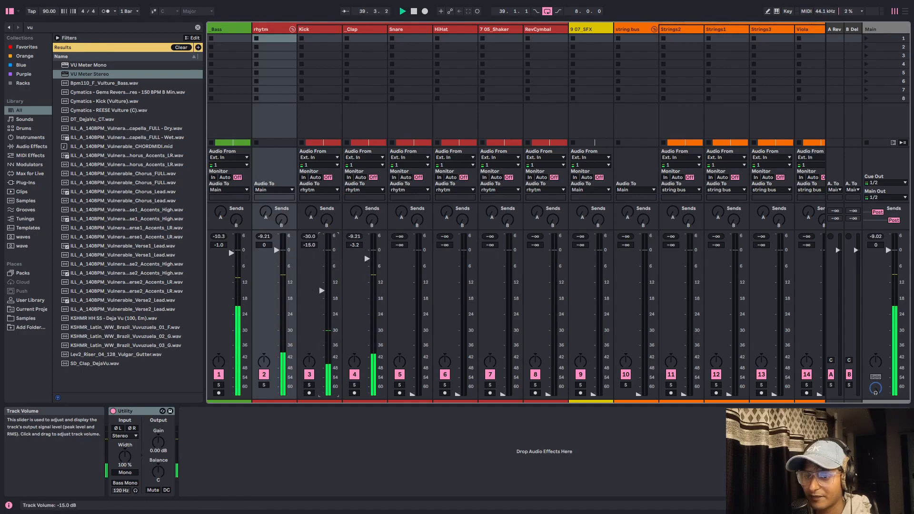
drag(367, 258, 367, 392)
drag(321, 329, 321, 297)
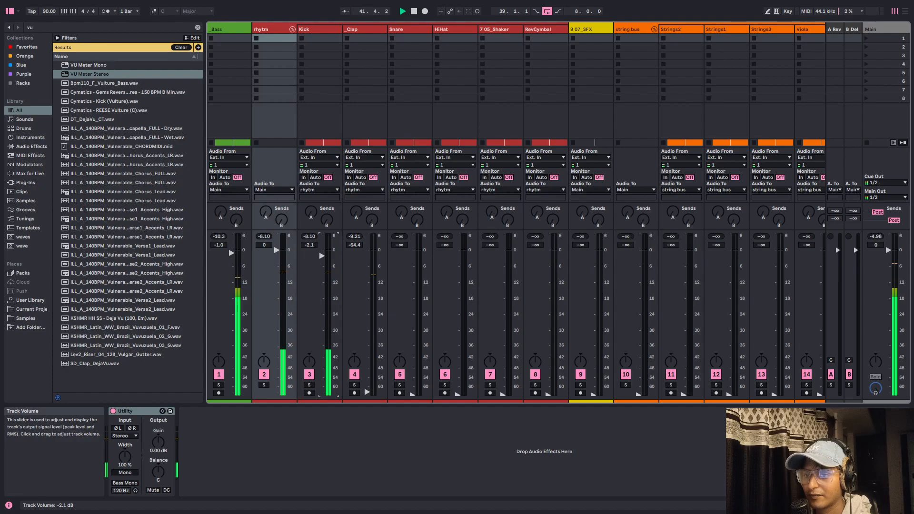
drag(321, 257, 322, 256)
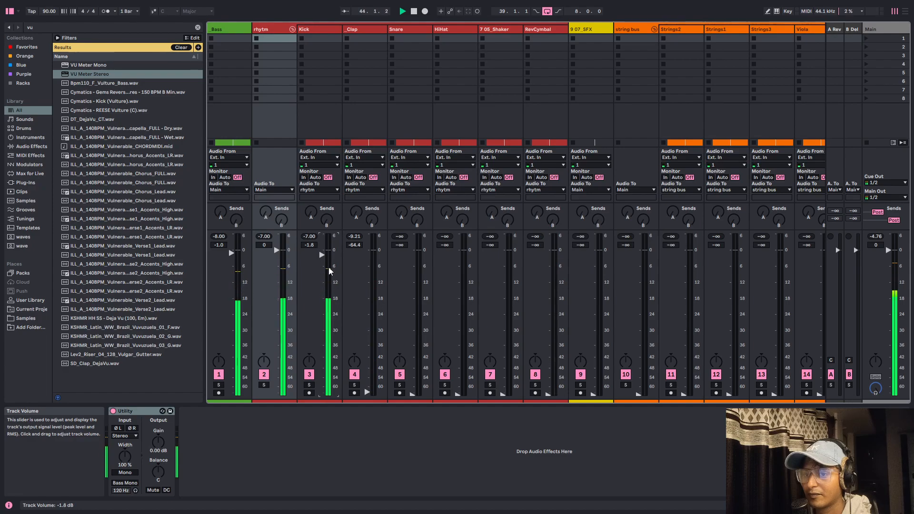
Step: With the loop playing, raise the Clap to about -4.4 dB and the Snare to about -2.3 dB
drag(367, 392, 367, 257)
drag(367, 257, 367, 263)
drag(413, 395, 410, 260)
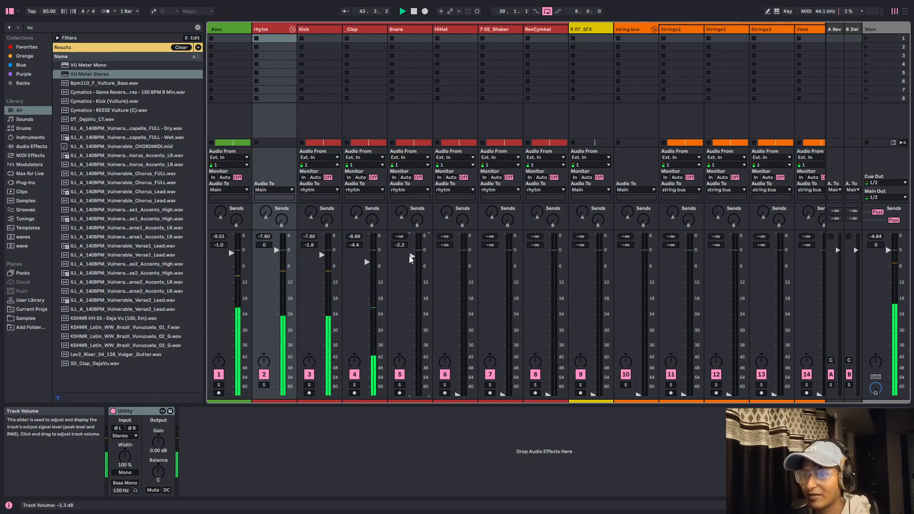
Step: In the arrangement, loop the Snare hits from 28.3.3 to 31.1.3 and place the insert marker at 28.3.3
key(Tab)
scroll(359, 278, up, 3)
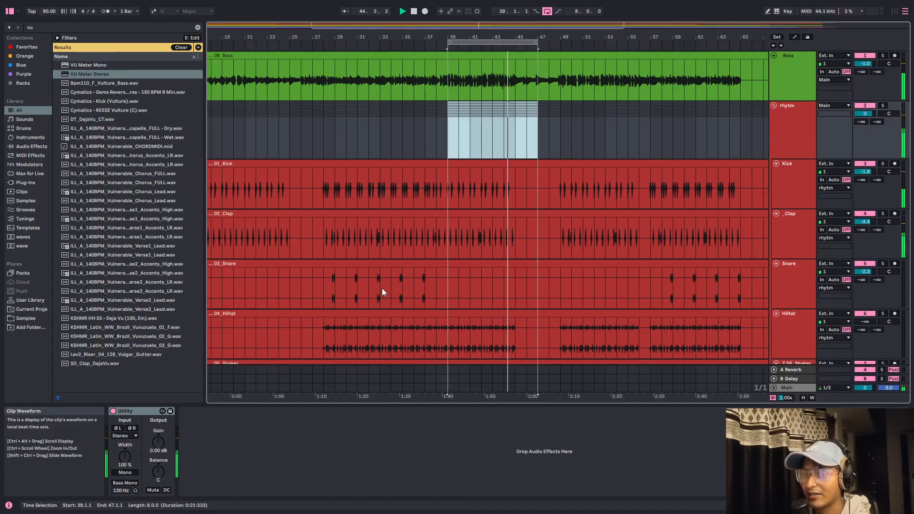
drag(333, 279, 423, 295)
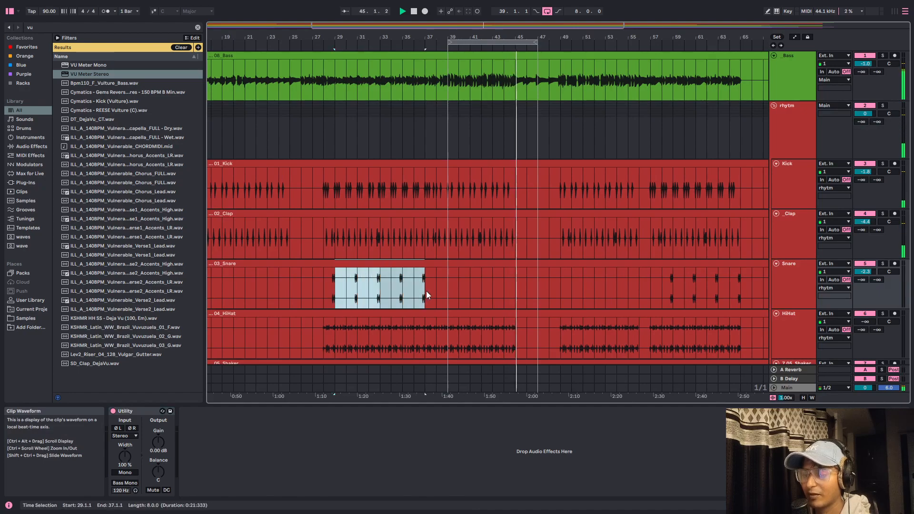
click(334, 286)
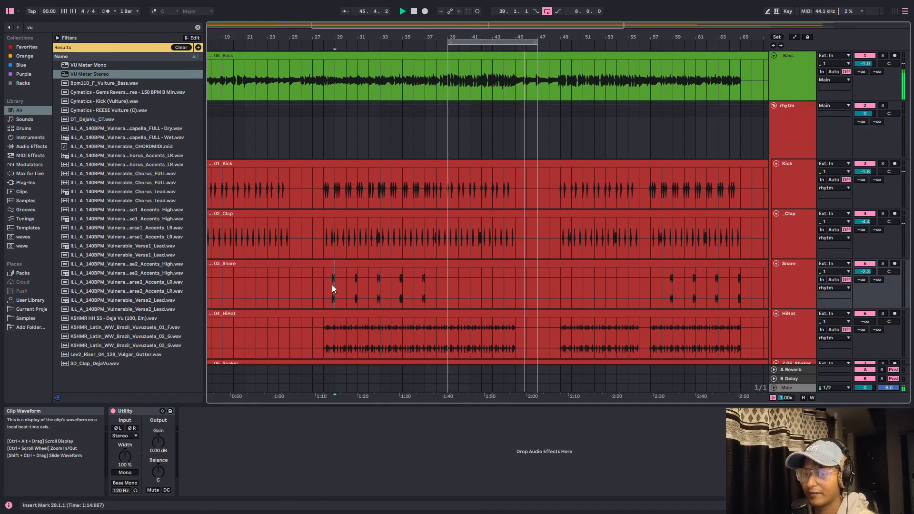
scroll(329, 283, up, 5)
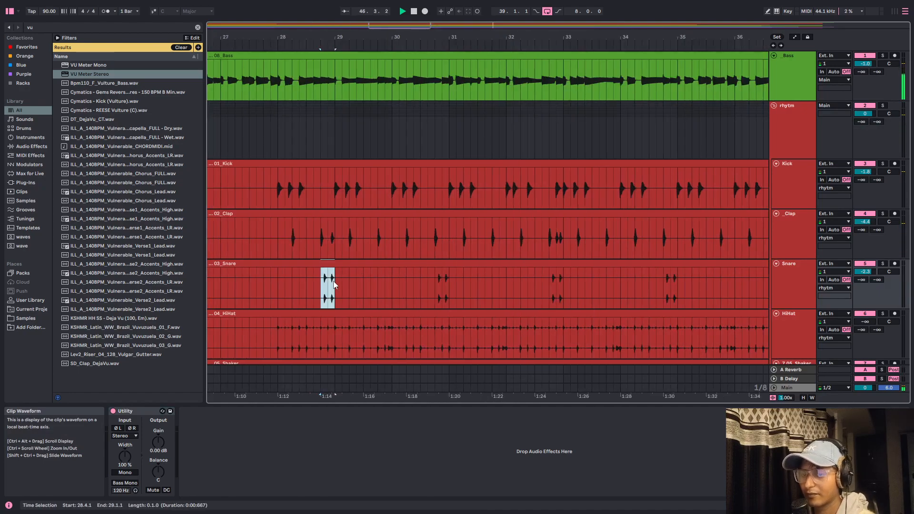
drag(327, 288, 455, 291)
key(ctrl+l)
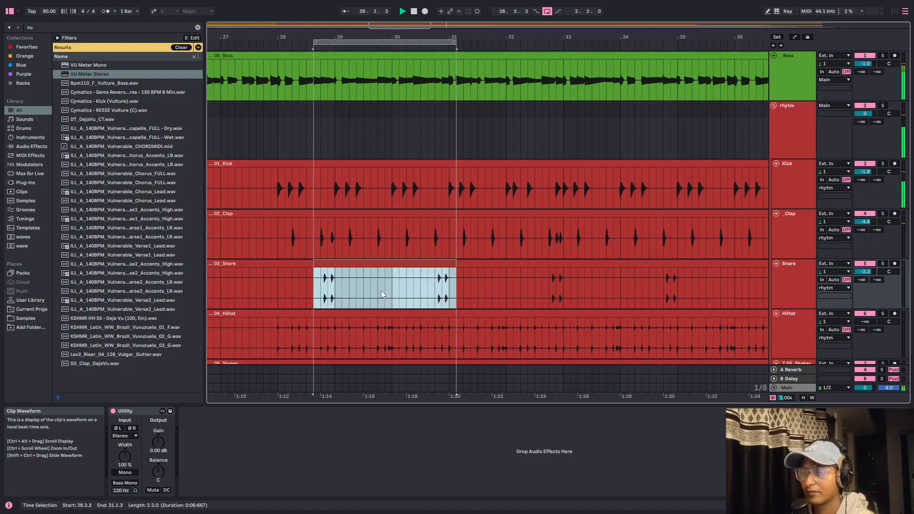
click(316, 291)
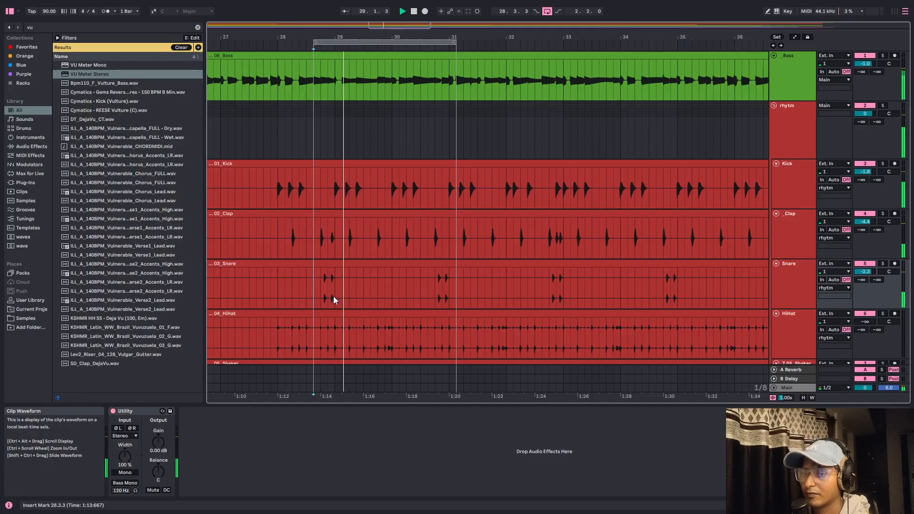
Step: Back in the session mixer, settle the Snare at about -2.1 dB and raise the HiHat to about -9.6 dB
key(Tab)
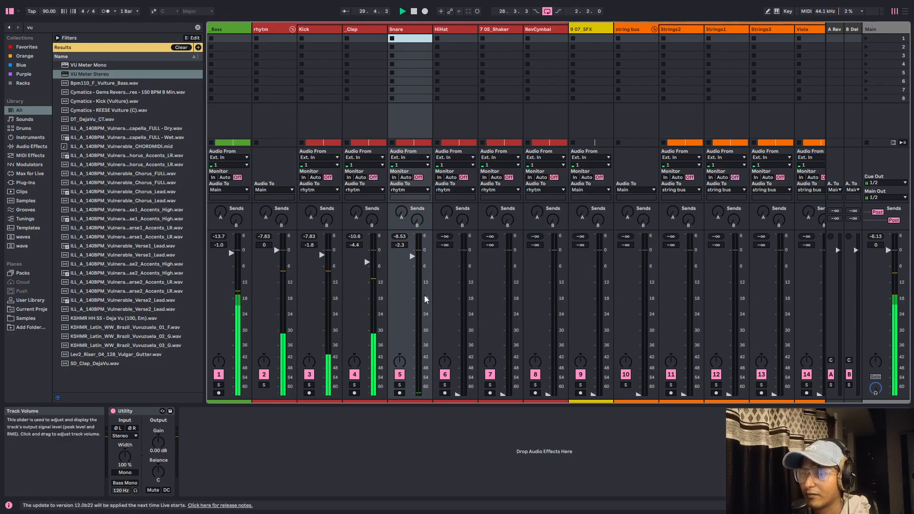
drag(413, 256, 412, 255)
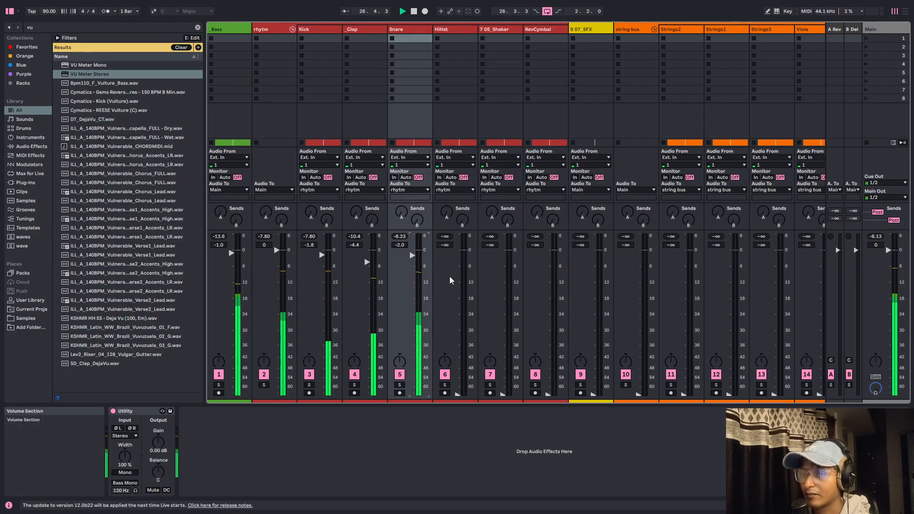
drag(412, 255, 412, 259)
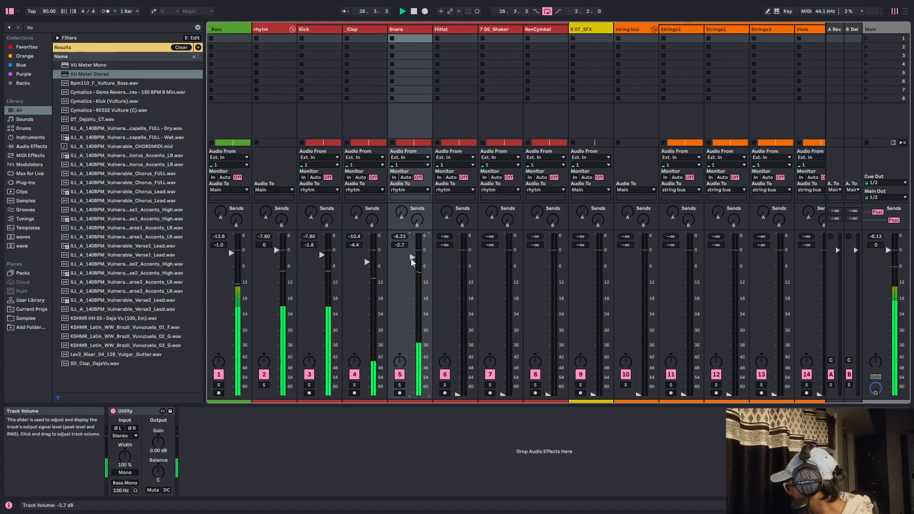
drag(411, 259, 410, 255)
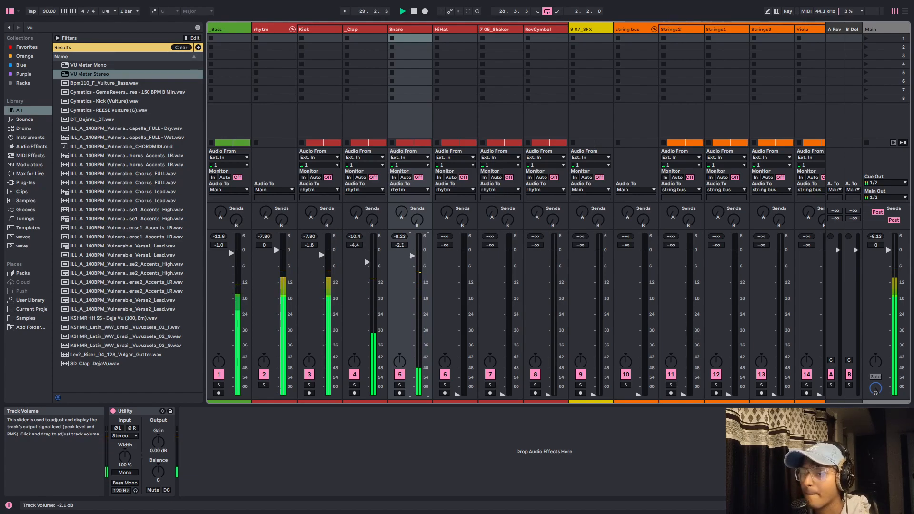
click(467, 388)
drag(458, 330, 457, 276)
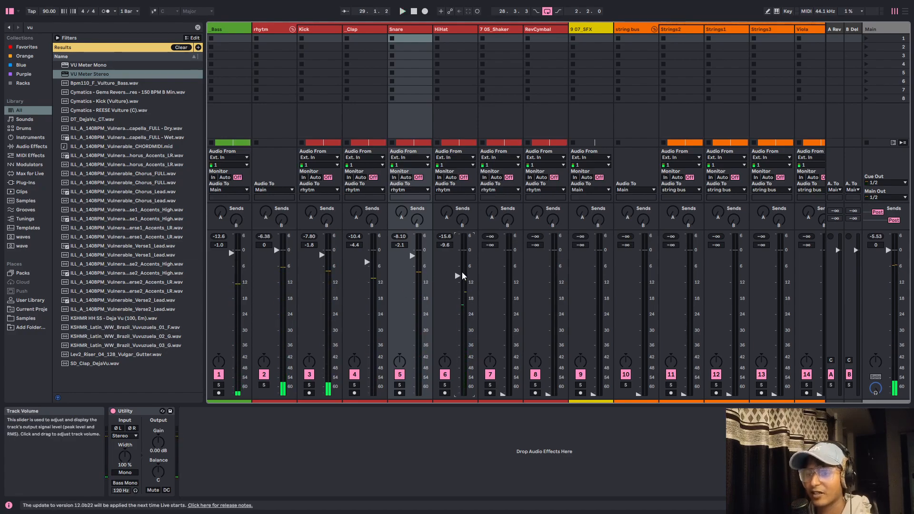
Step: Select the 05_Shaker track, raise its volume to about -10.8 dB while the loop plays, and stop playback
click(227, 34)
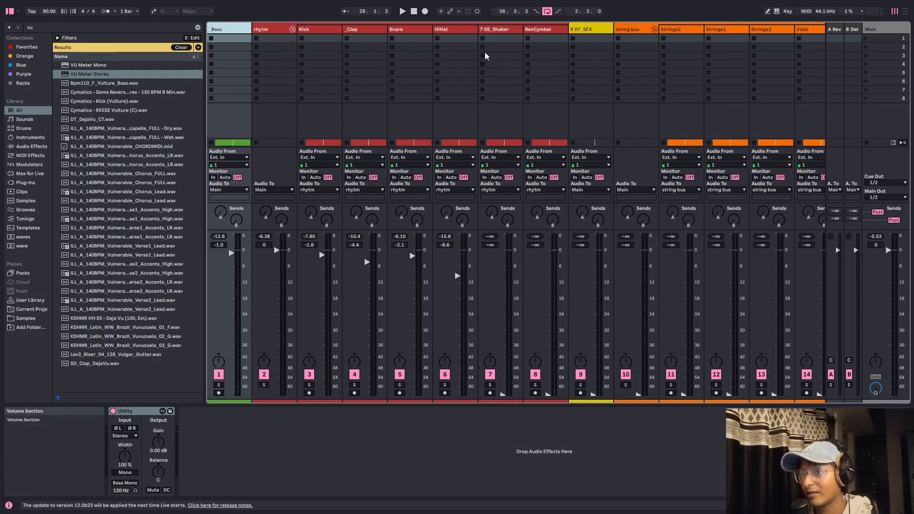
click(554, 32)
click(505, 33)
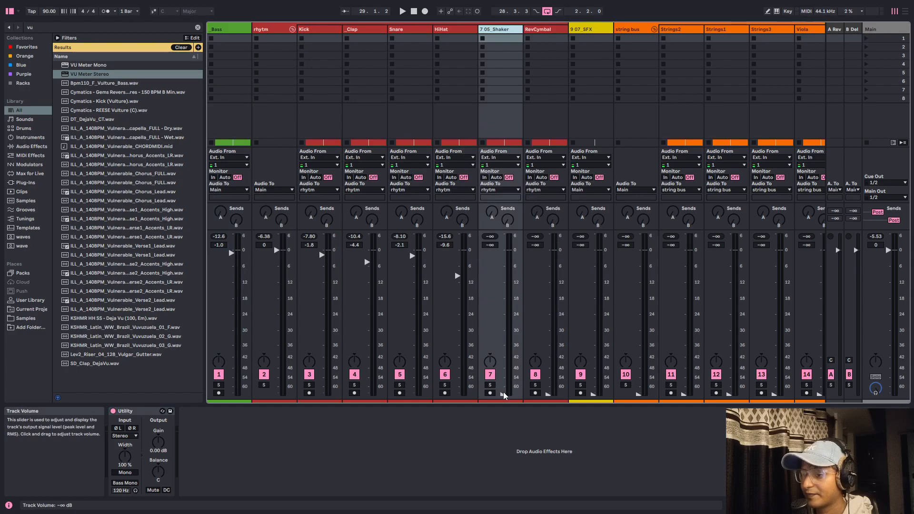
key(space)
drag(504, 395, 502, 279)
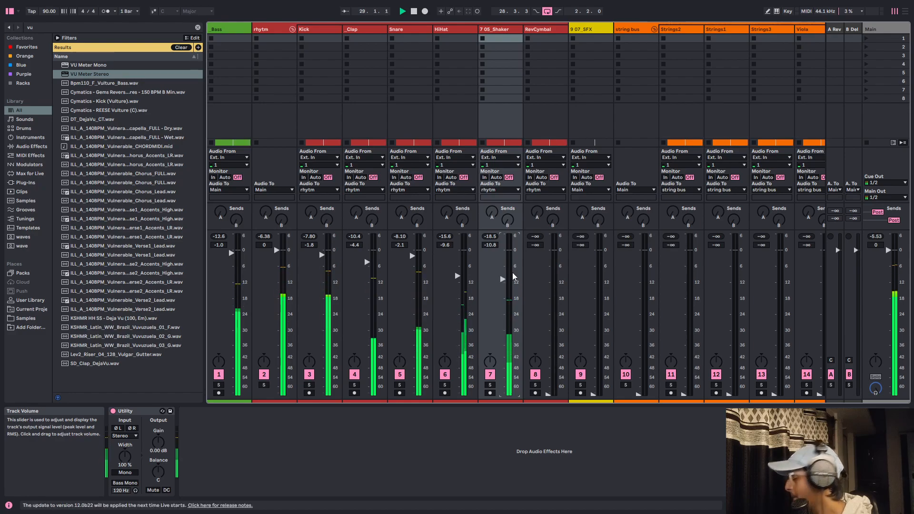
key(space)
Step: Raise the RevCymbal volume to about -6.2 dB while the loop plays
drag(548, 394, 548, 357)
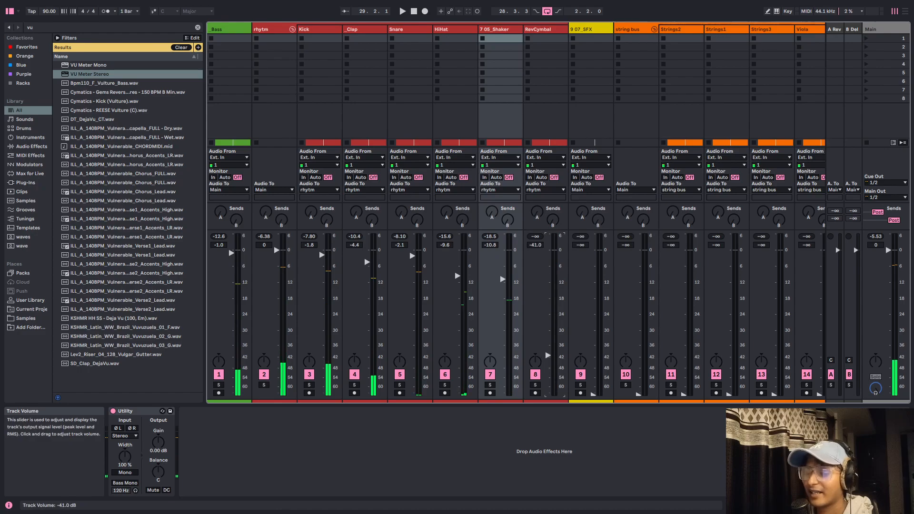
key(space)
drag(548, 318, 550, 267)
Step: Play the RevCymbal swell around bar 33, lower that track's volume to about -10.5 dB, and stop playback
key(Tab)
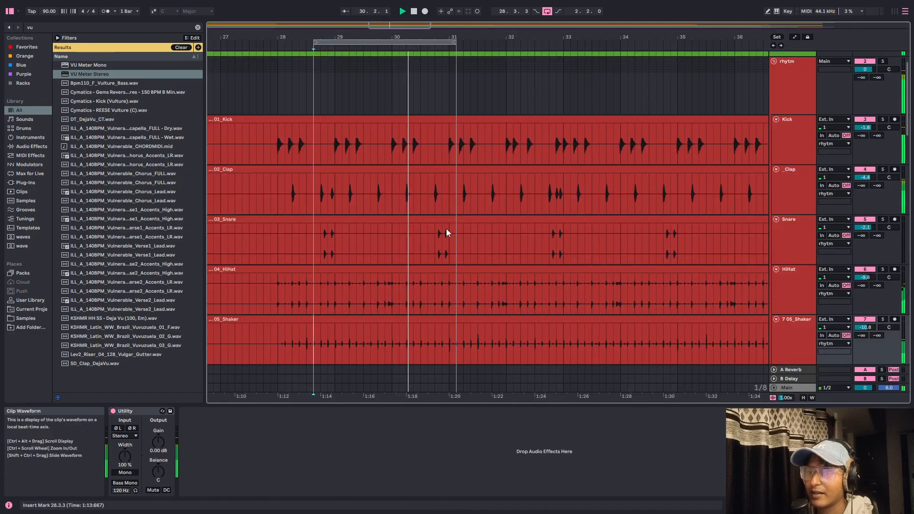
scroll(451, 226, down, 5)
click(279, 284)
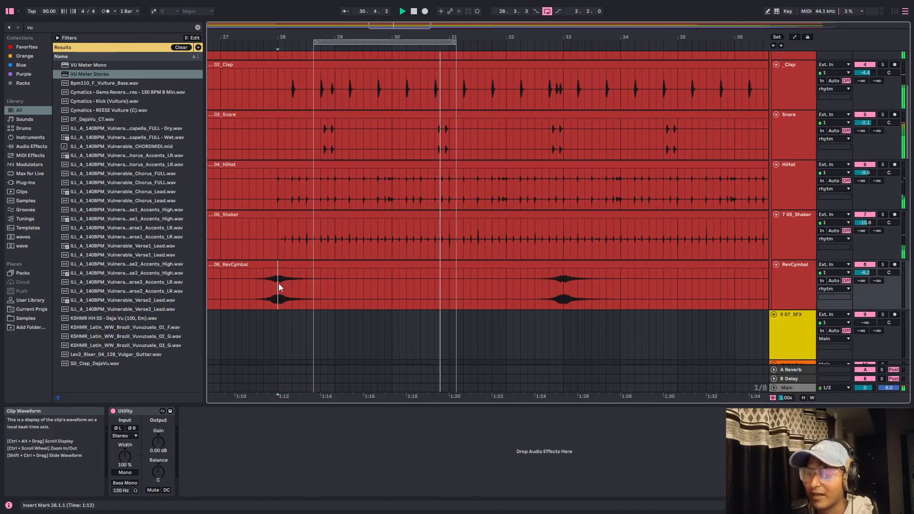
click(556, 284)
key(Tab)
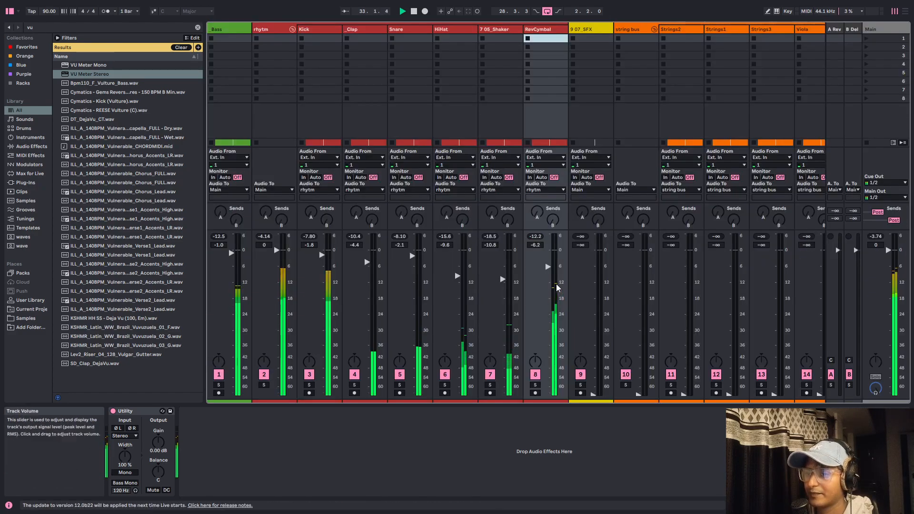
drag(548, 267, 548, 279)
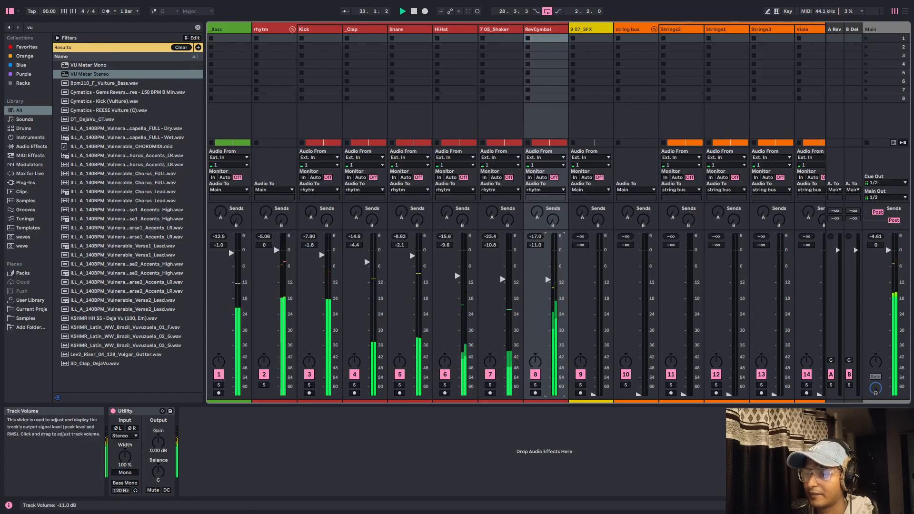
key(space)
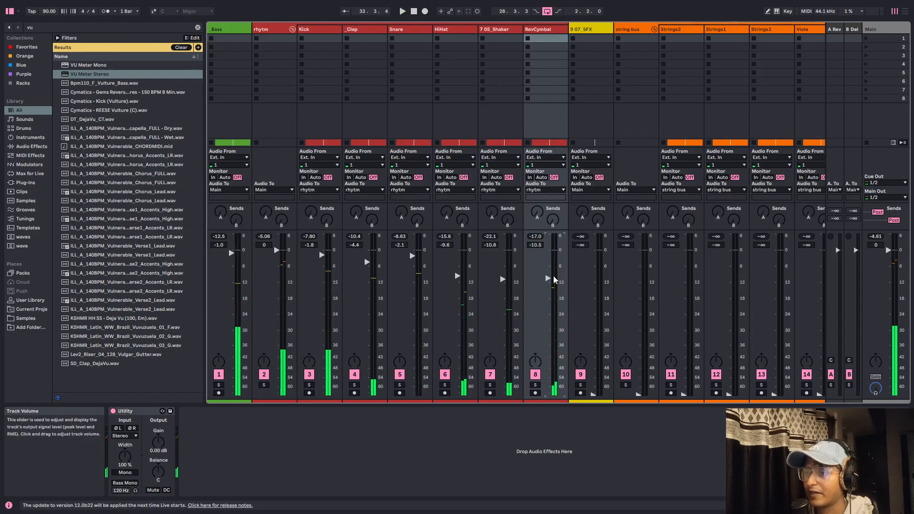
Step: Play the 07_SFX sound effect from bar 10 with the session mixer in view
key(Tab)
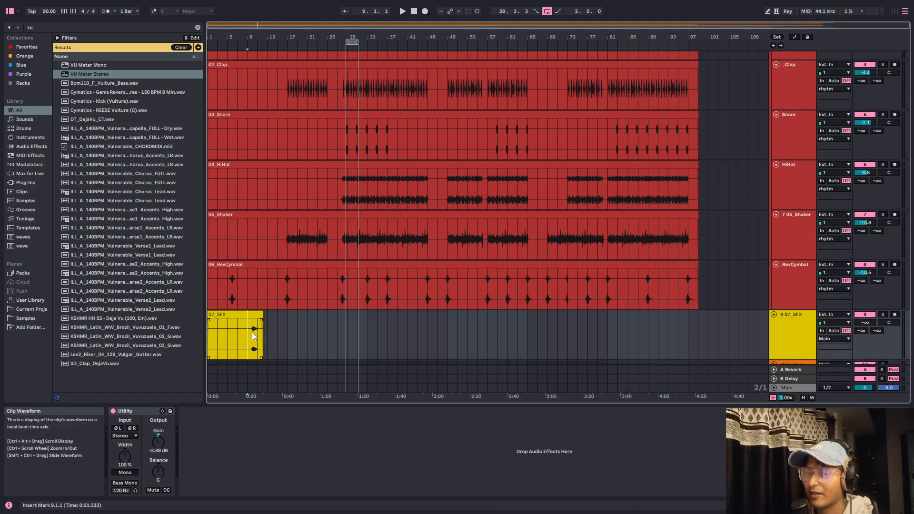
click(253, 333)
scroll(253, 332, up, 5)
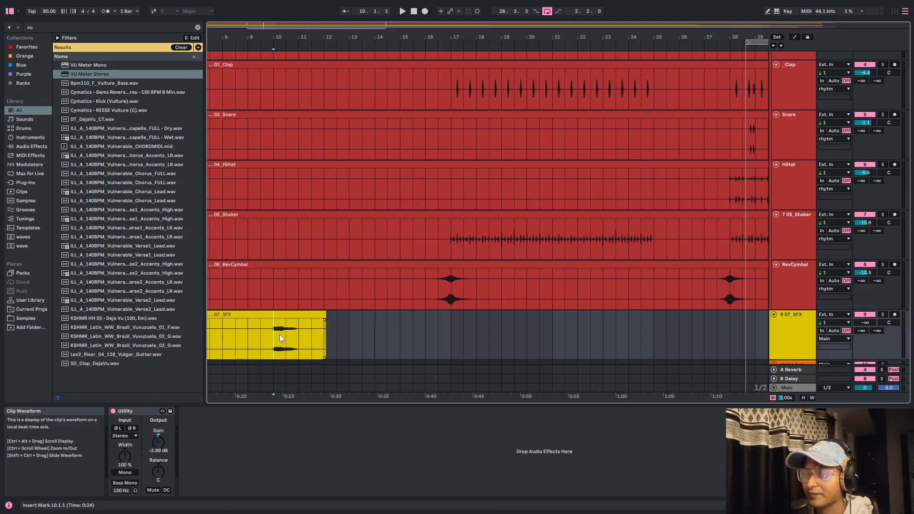
key(Tab)
key(space)
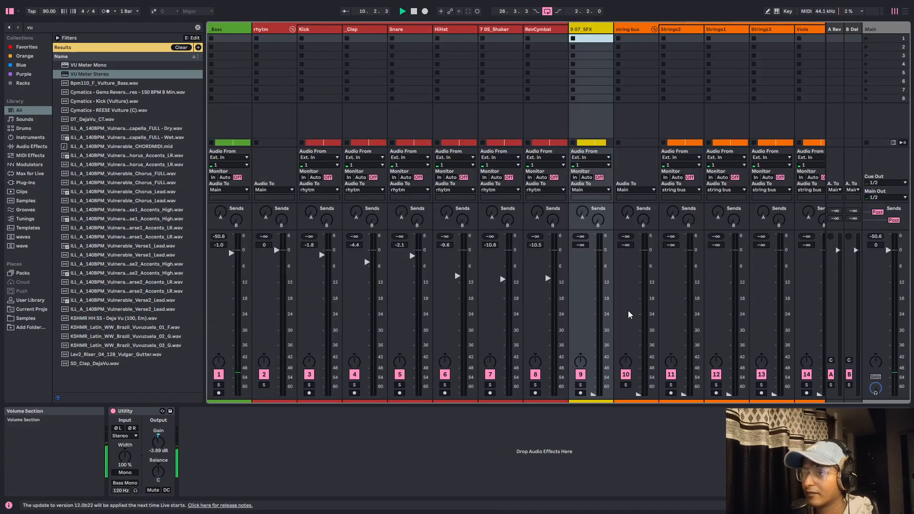
drag(592, 396, 593, 255)
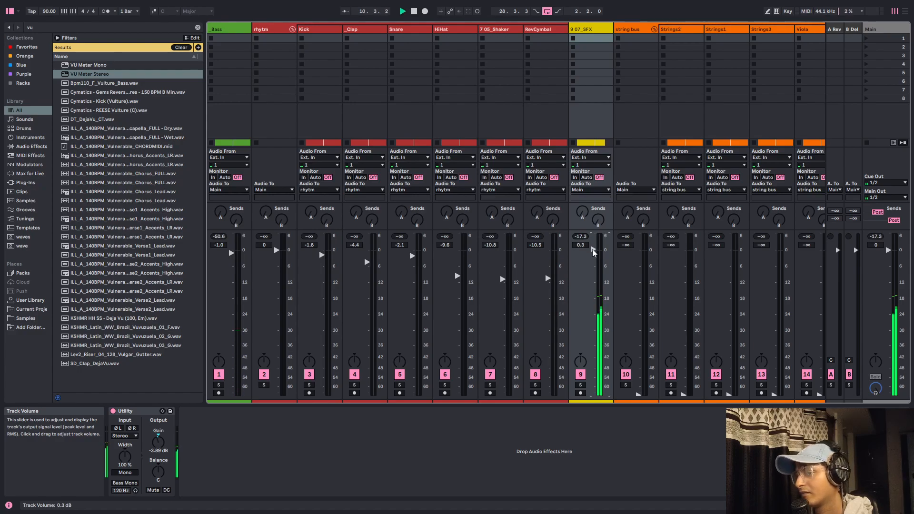
key(space)
key(space)
double_click(158, 443)
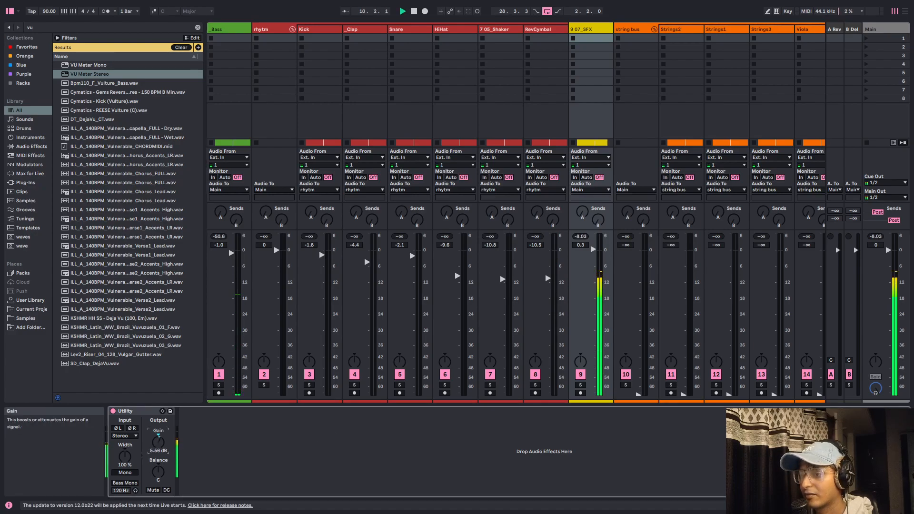
key(ctrl+z)
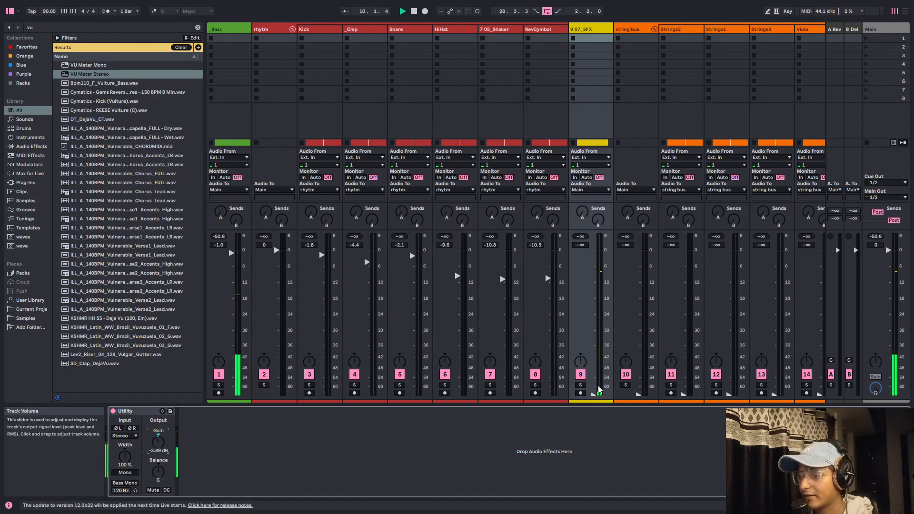
Step: Raise the 07_SFX volume to about -2.1 dB, stop playback, and set the string bus volume to 0 dB
drag(591, 397, 593, 368)
drag(593, 303, 592, 265)
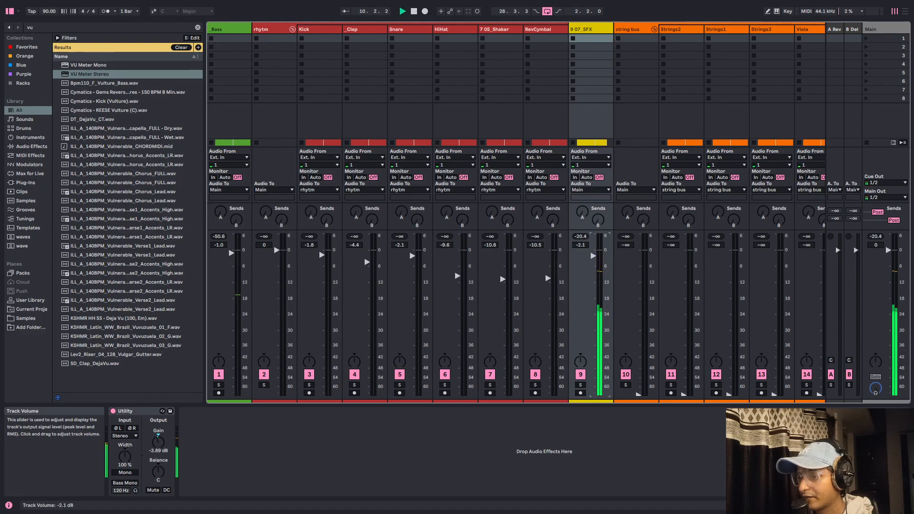
click(642, 31)
drag(641, 396, 638, 327)
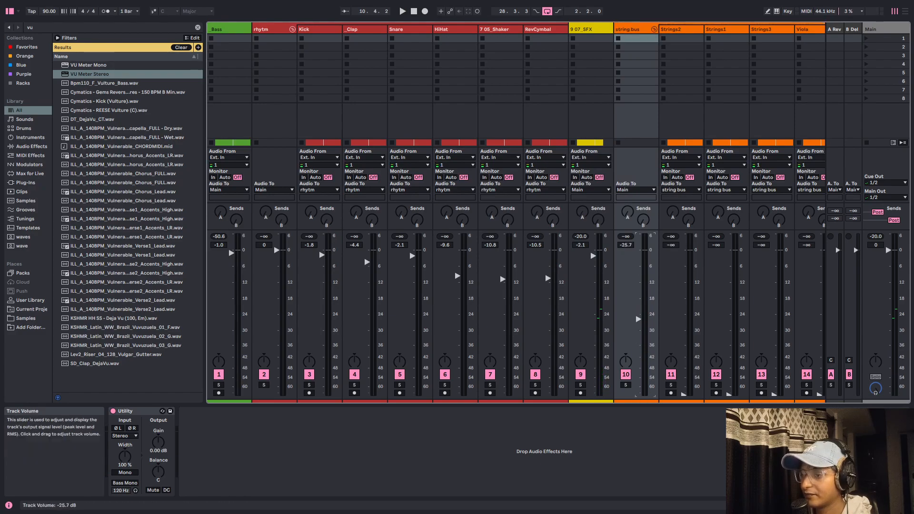
double_click(642, 253)
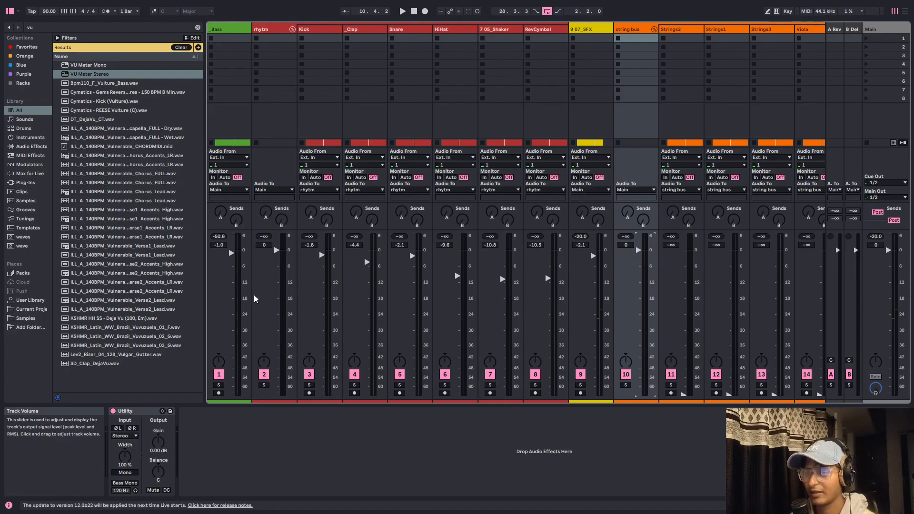
Step: Loop bars 65 to 69 where the Strings2 part begins and raise the Strings2 volume to about -4.8 dB during playback
key(space)
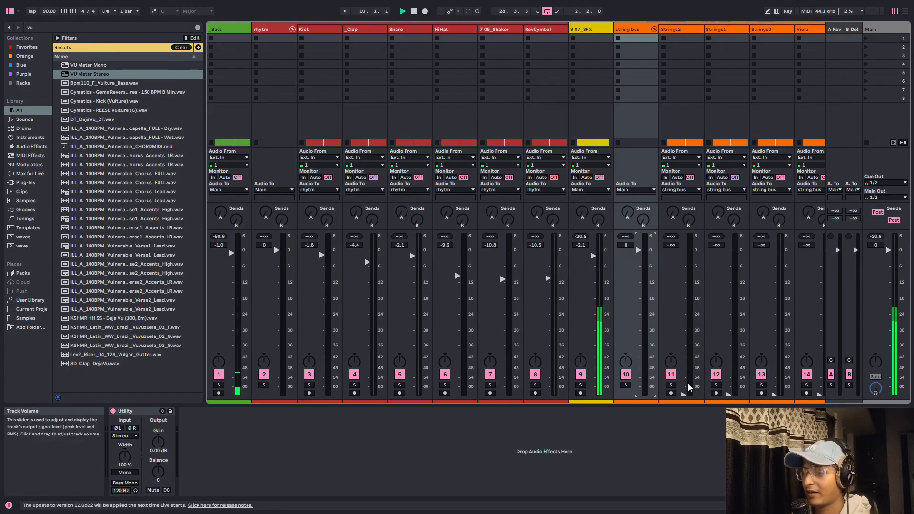
key(Tab)
scroll(637, 217, down, 5)
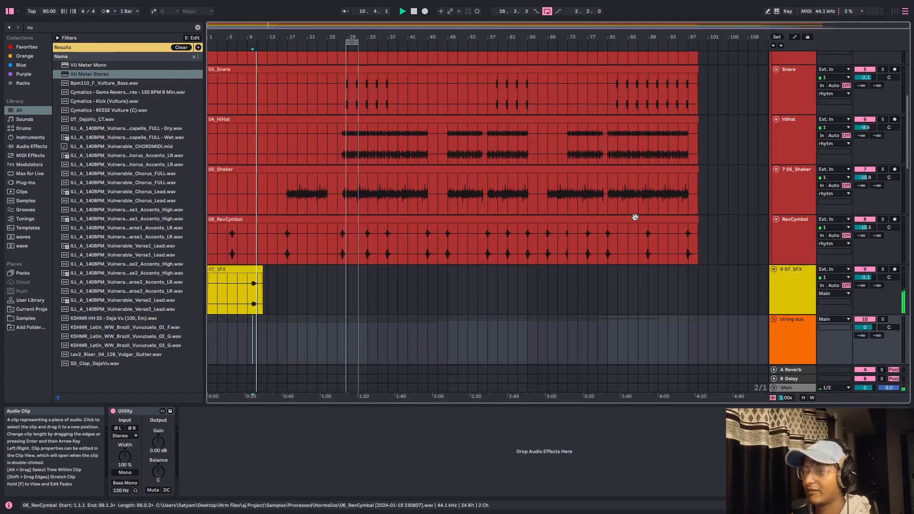
scroll(592, 207, up, 5)
scroll(591, 205, down, 8)
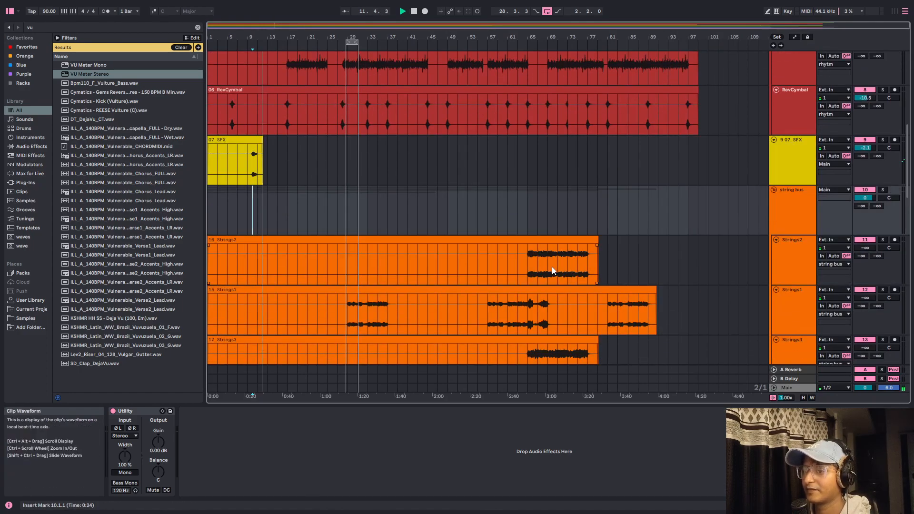
click(527, 259)
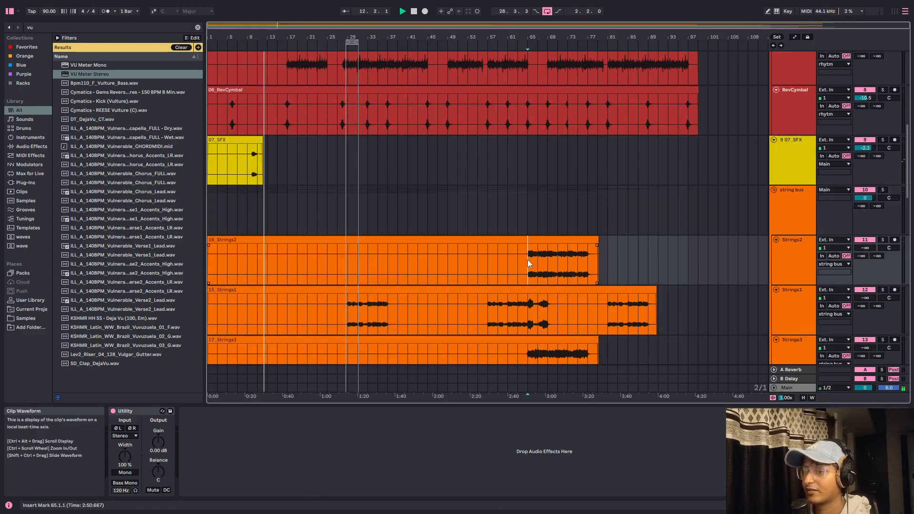
drag(530, 261, 555, 273)
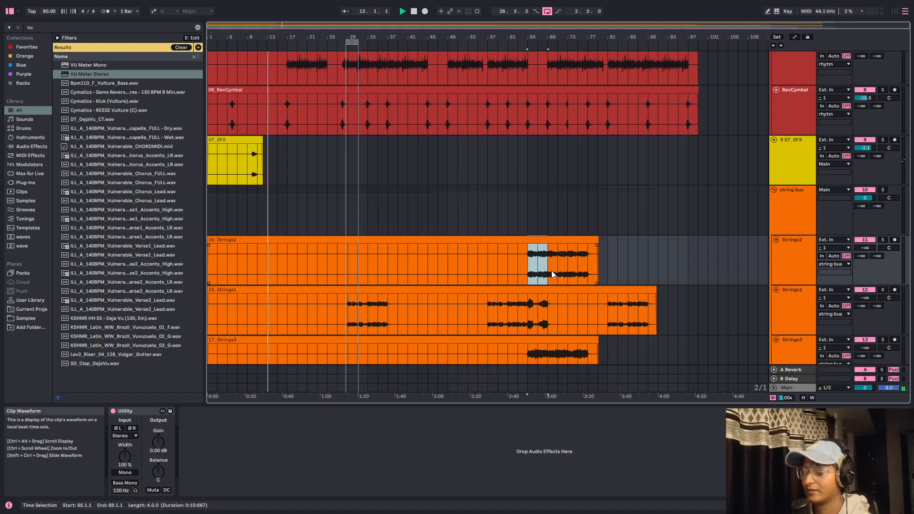
key(ctrl+l)
key(space)
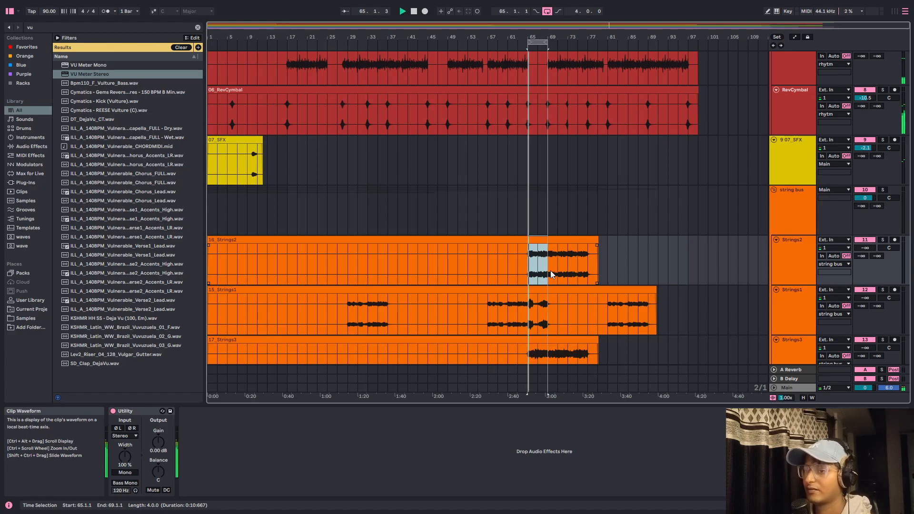
key(Tab)
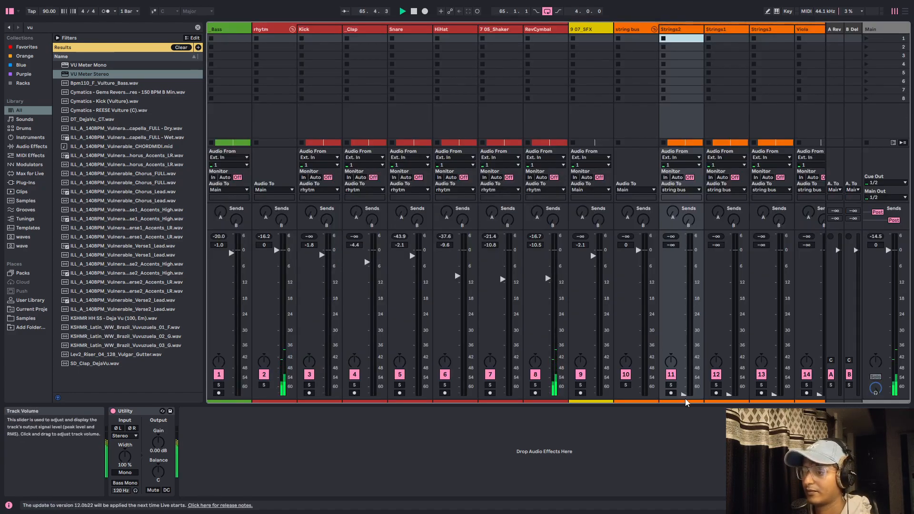
drag(684, 393, 684, 264)
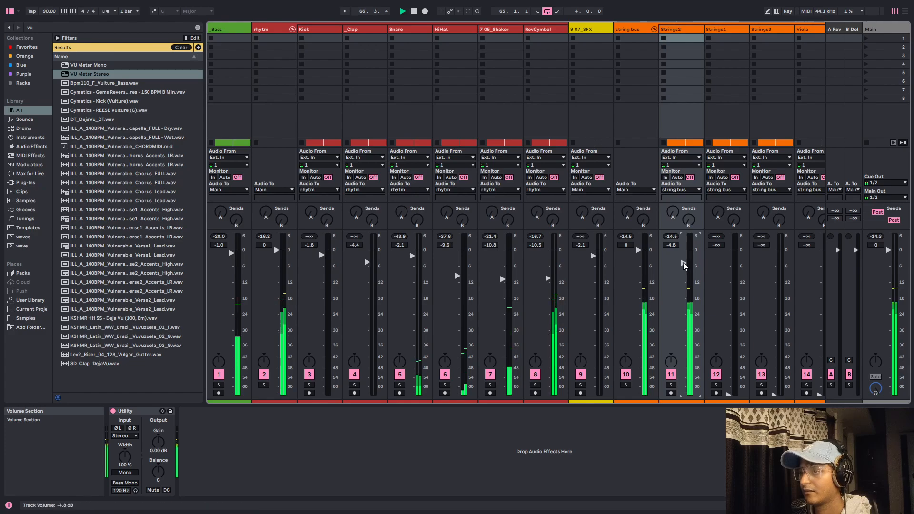
Step: Extend the loop over the full Strings2 part to 12 bars starting at bar 65
key(Tab)
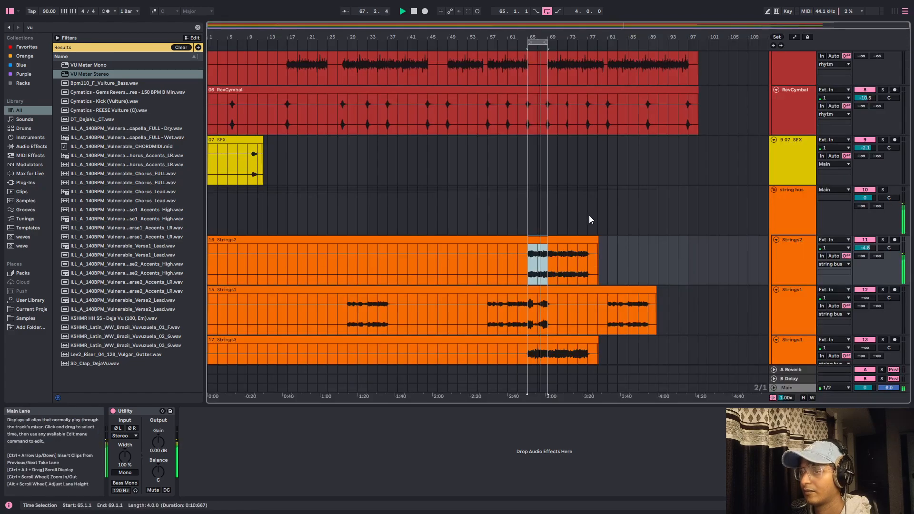
scroll(589, 214, up, 4)
scroll(591, 215, down, 2)
scroll(582, 261, up, 2)
scroll(593, 267, down, 7)
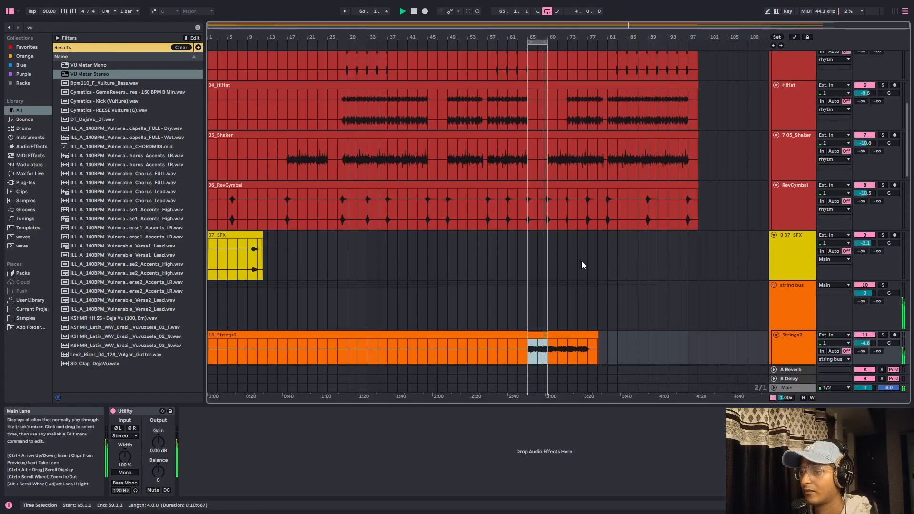
scroll(623, 295, up, 2)
shift+click(564, 230)
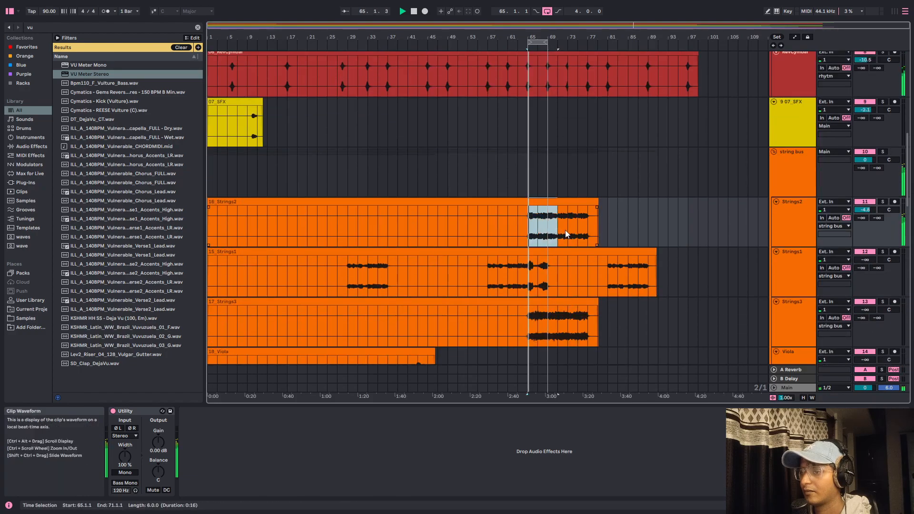
shift+click(589, 238)
Step: Balance Strings2 at about -1.4 dB and Strings1 at about -8.7 dB in the mixer while the loop plays
key(Tab)
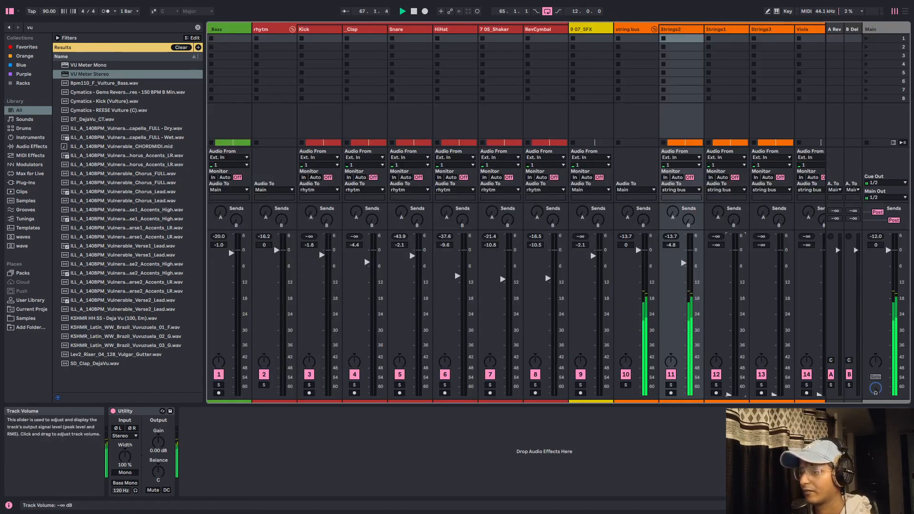
drag(729, 275, 728, 267)
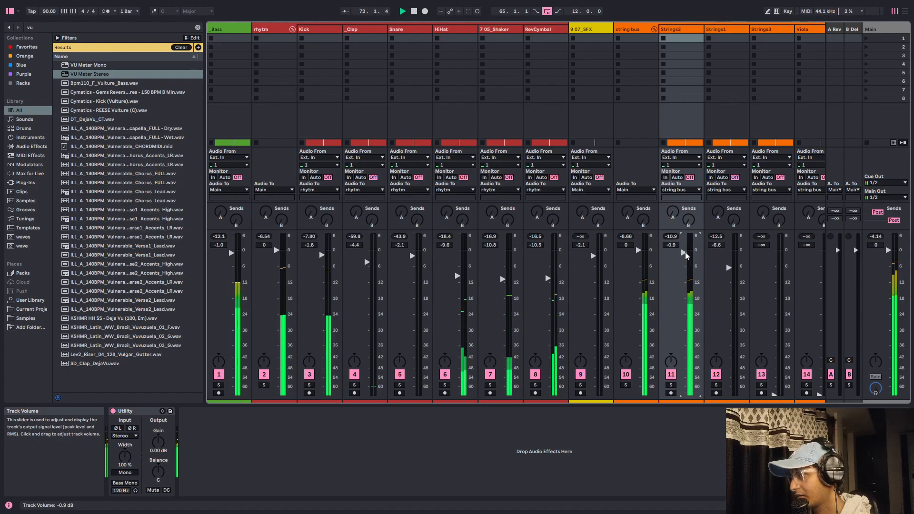
drag(685, 254, 729, 267)
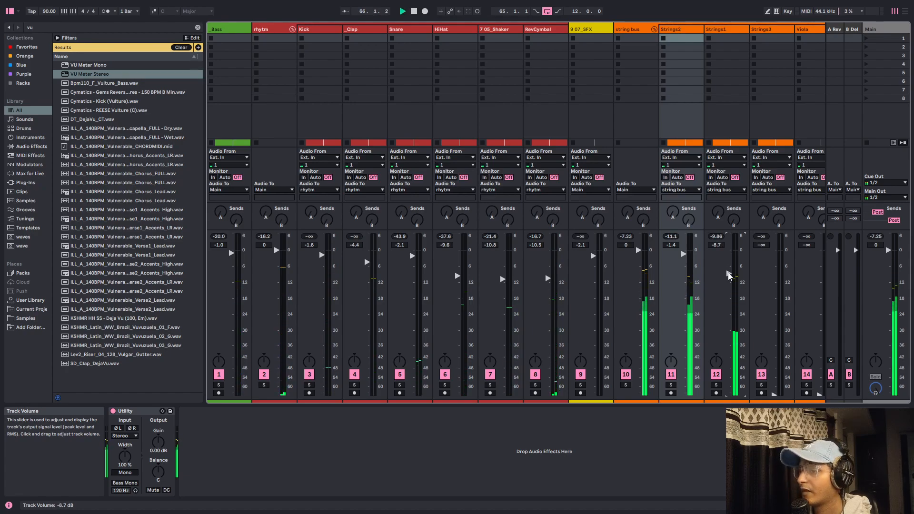
Step: Raise the Strings3 volume to about -1.8 dB, checking it against the looped section
key(space)
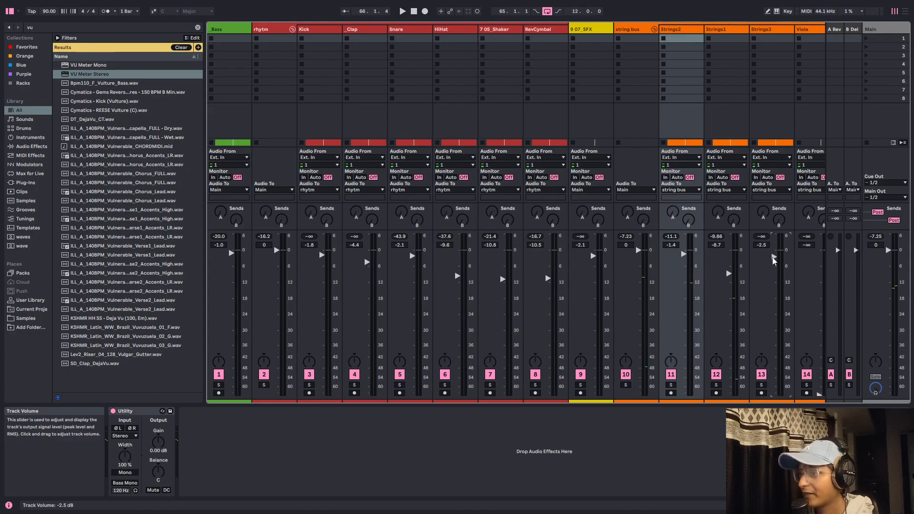
key(space)
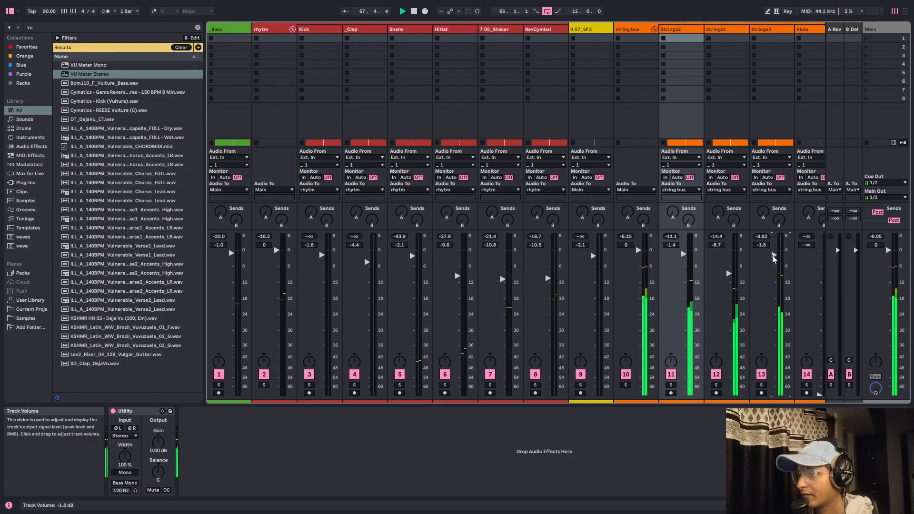
Step: Play the Viola part near the end of its clip, raise the Viola volume to about -2.8 dB, and stop playback
scroll(821, 287, right, 5)
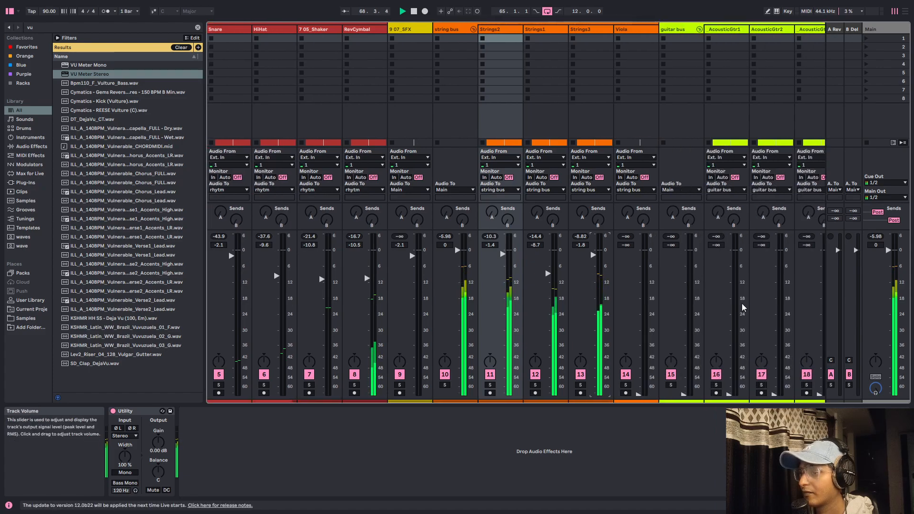
key(Tab)
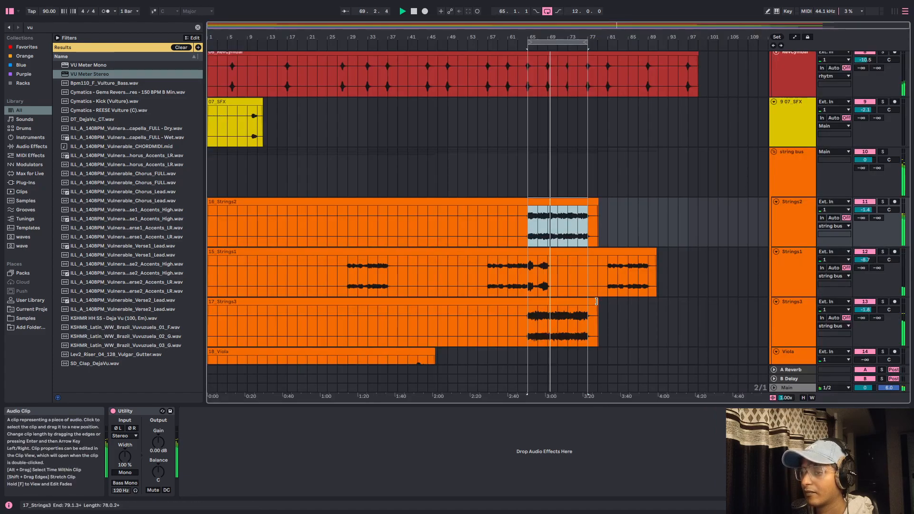
scroll(480, 306, down, 1)
click(439, 351)
key(Tab)
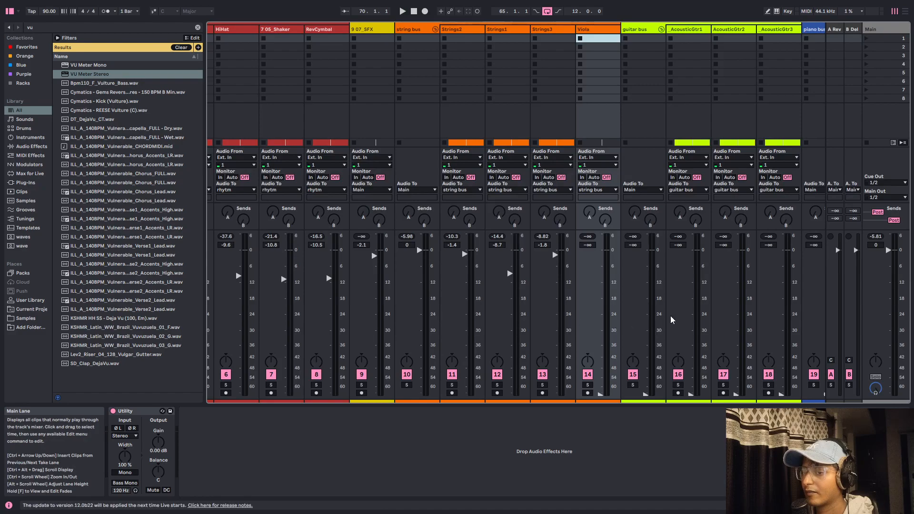
drag(607, 395, 607, 392)
key(space)
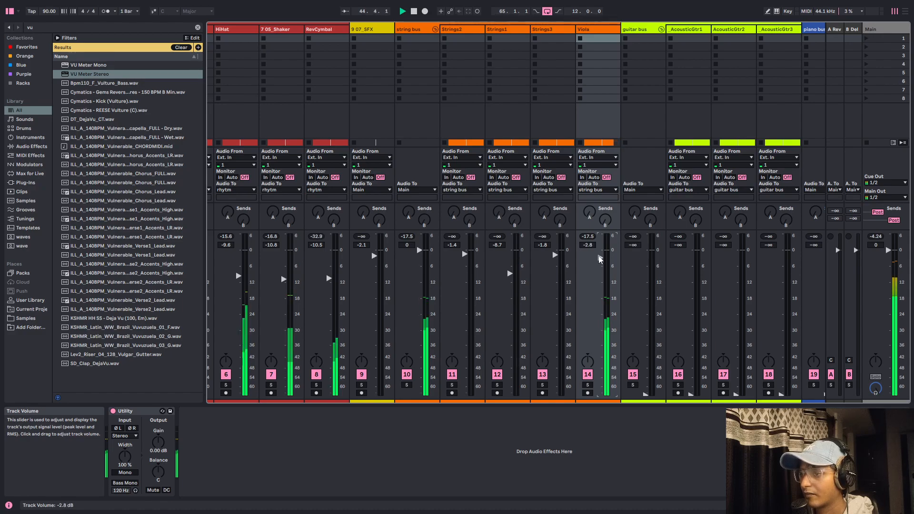
key(Tab)
key(space)
Step: Search the browser for "pro" and select the Strings2 track in the arrangement
scroll(608, 152, up, 3)
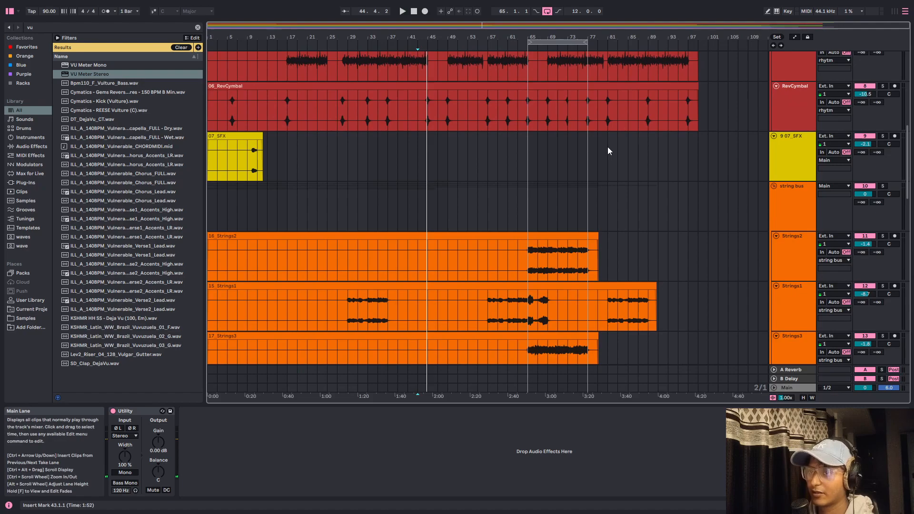
scroll(607, 146, up, 5)
scroll(607, 241, down, 8)
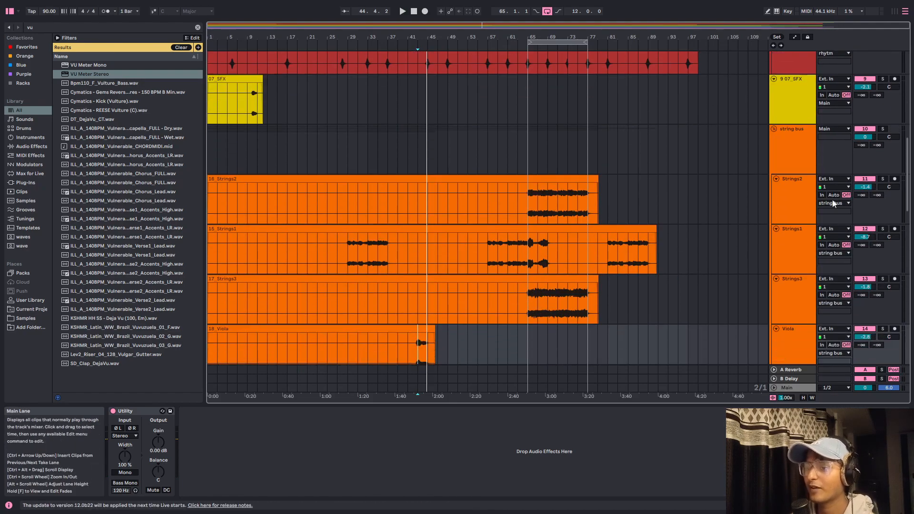
click(780, 216)
click(68, 28)
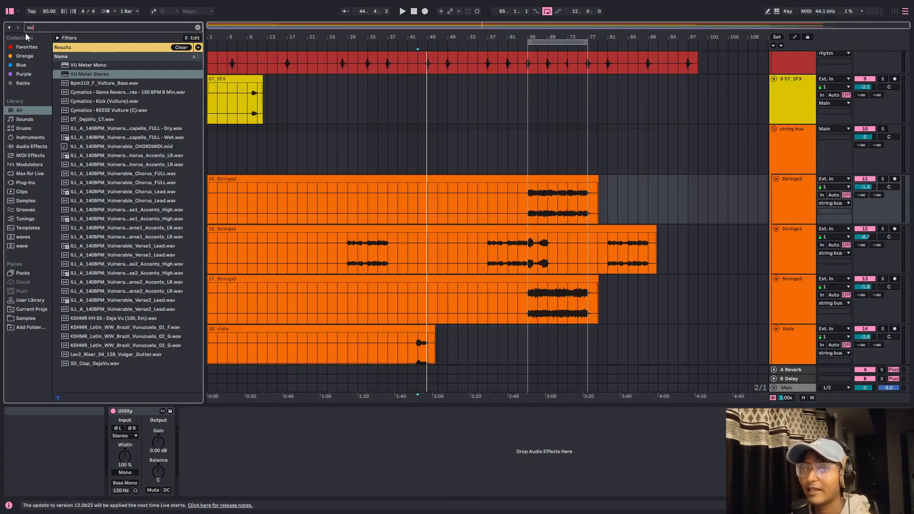
drag(19, 27, 79, 27)
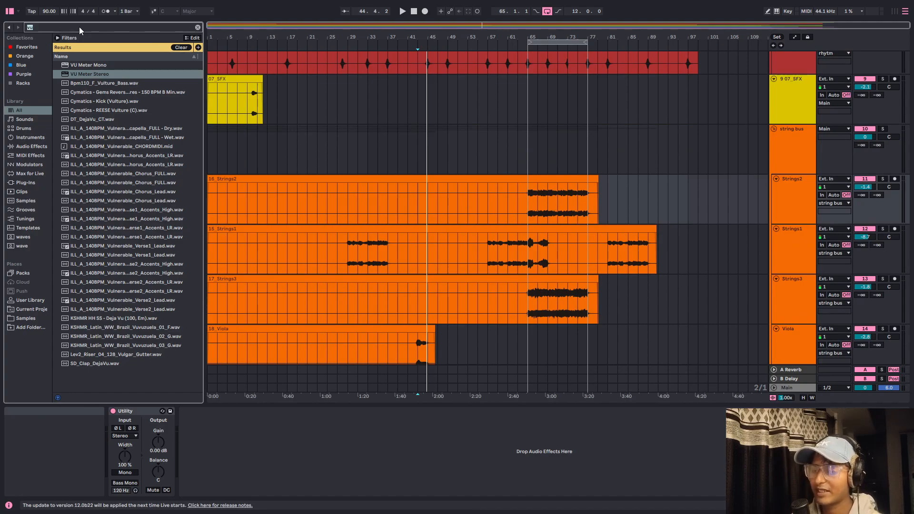
text(pro)
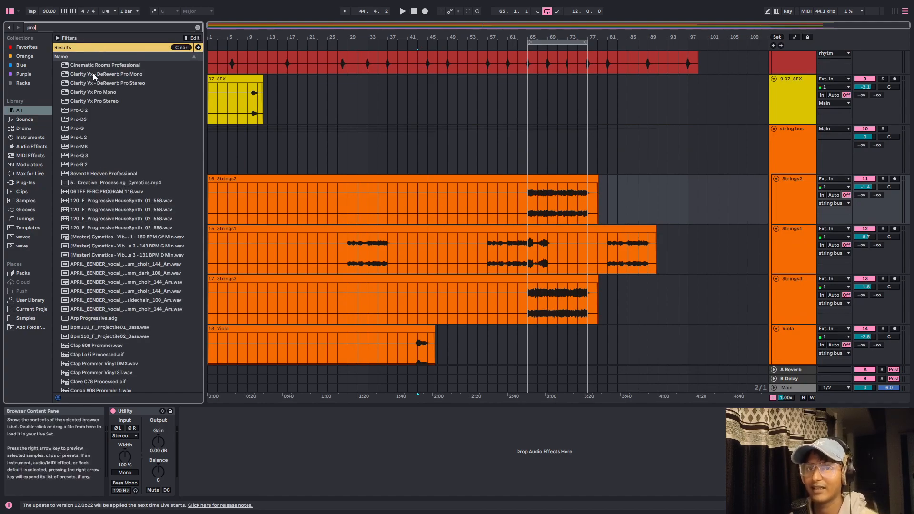
click(805, 200)
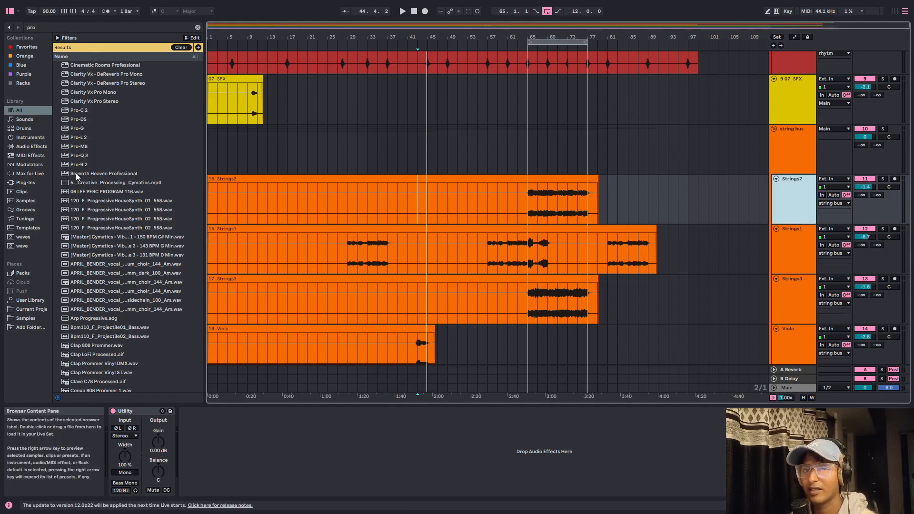
Step: Add Pro-Q 3 to the Strings2 track, turn off arrangement looping, and move the equalizer window aside
drag(70, 158, 509, 202)
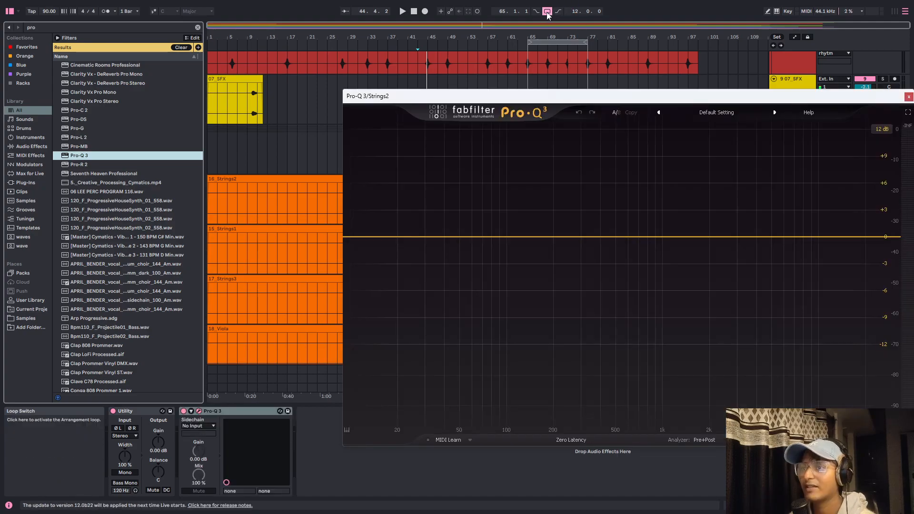
click(547, 11)
drag(691, 95, 529, 76)
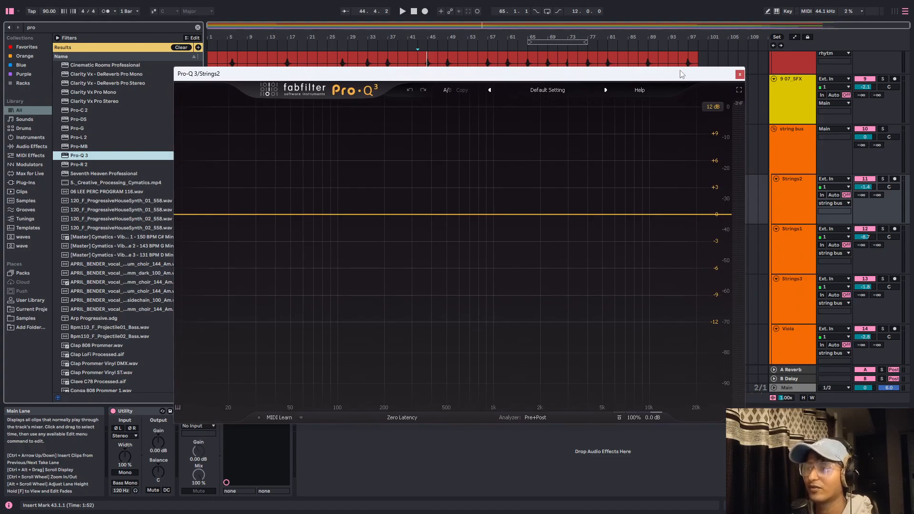
drag(714, 74, 695, 69)
drag(330, 78, 267, 123)
Step: Set the playback start at bar 65 on the Strings2 clip, moving the equalizer window clear of it, and select the Main track
click(788, 388)
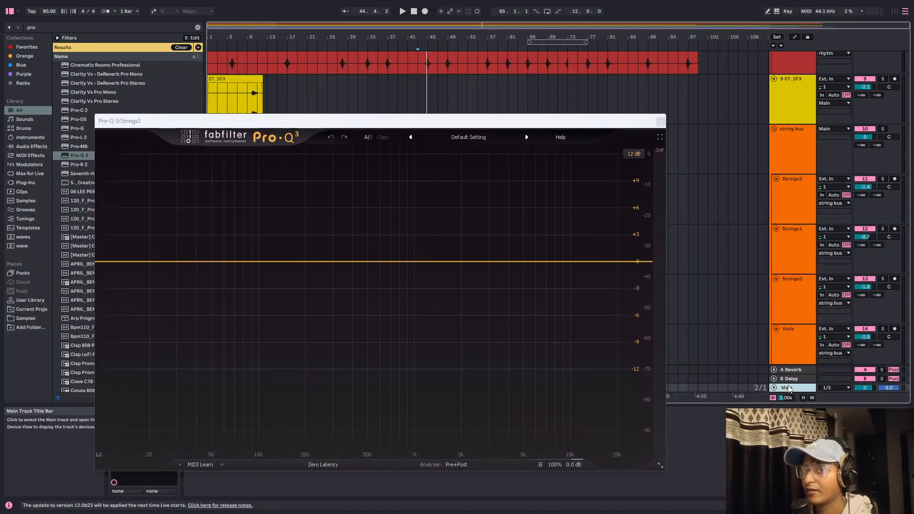
drag(634, 130, 590, 280)
click(528, 203)
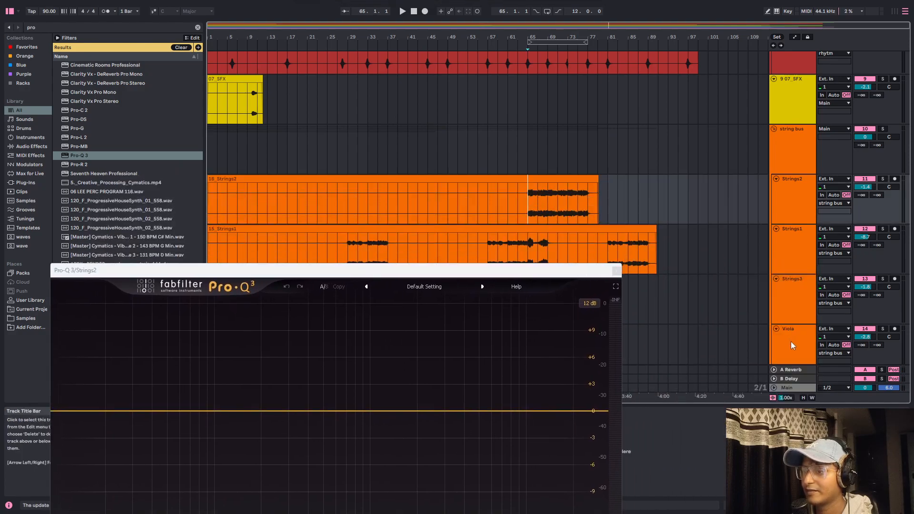
click(787, 388)
drag(540, 270, 585, 82)
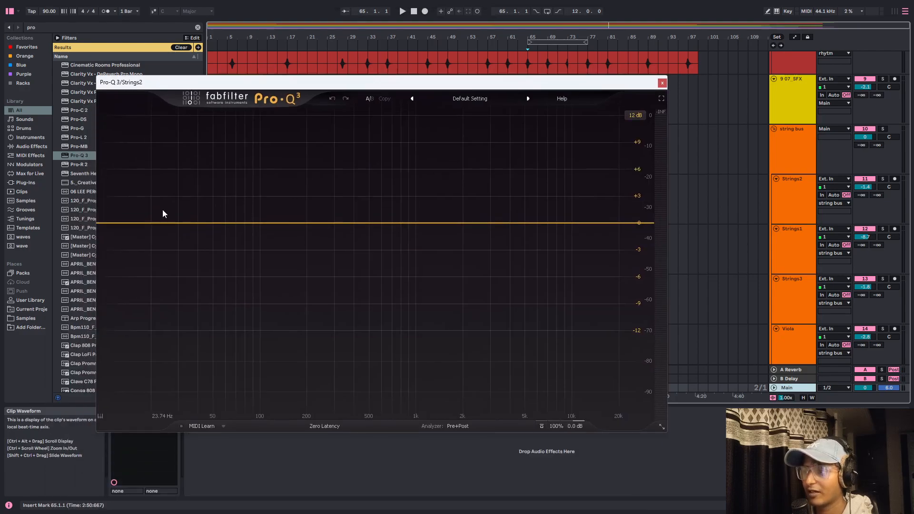
Step: Solo Strings2, play it from bar 65, and shape a Pro-Q 3 low cut removing the lows below about 160 Hz
click(778, 202)
key(s)
key(space)
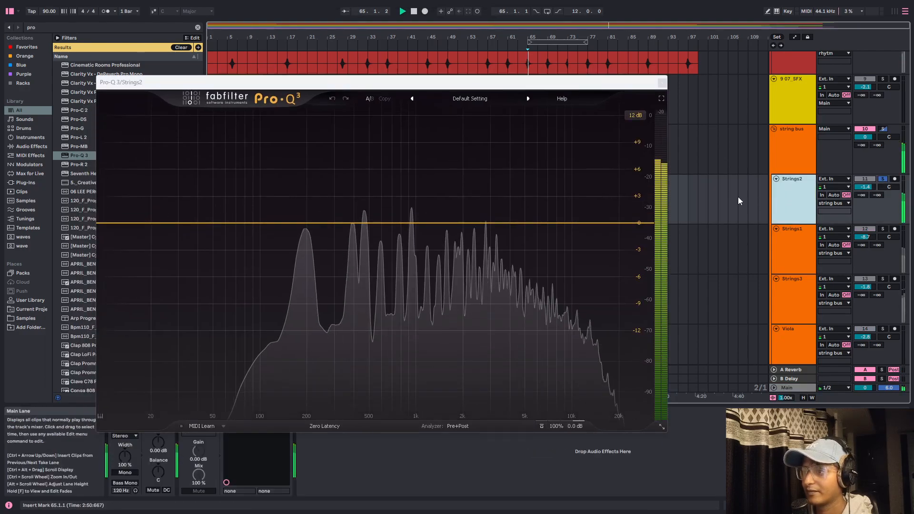
click(107, 224)
drag(107, 224, 292, 250)
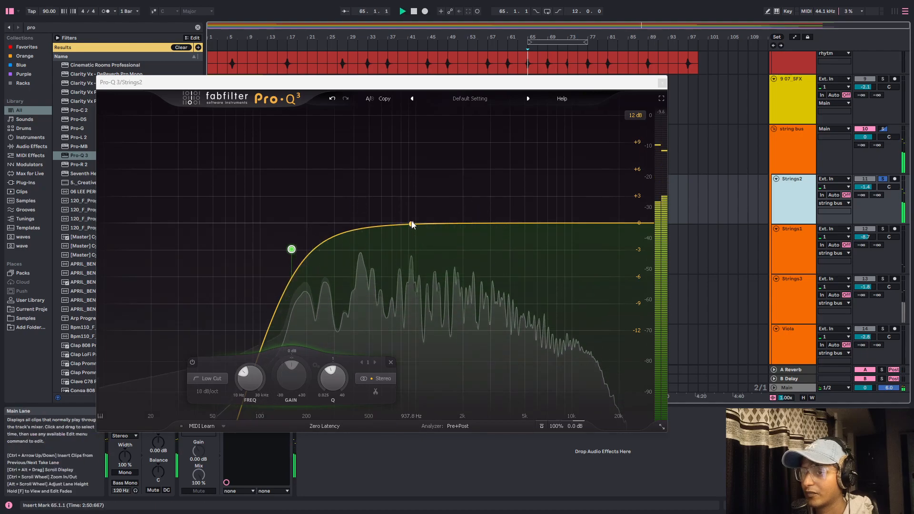
Step: Sweep a narrow bell band for the low resonance, park it near 200 Hz, and give it a slight cut
drag(412, 225, 354, 126)
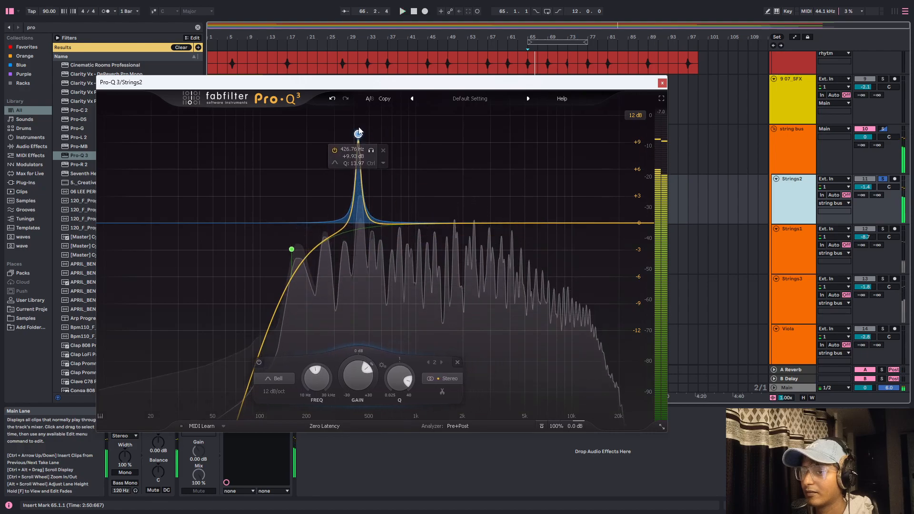
click(374, 145)
drag(378, 151, 325, 135)
drag(302, 373, 305, 444)
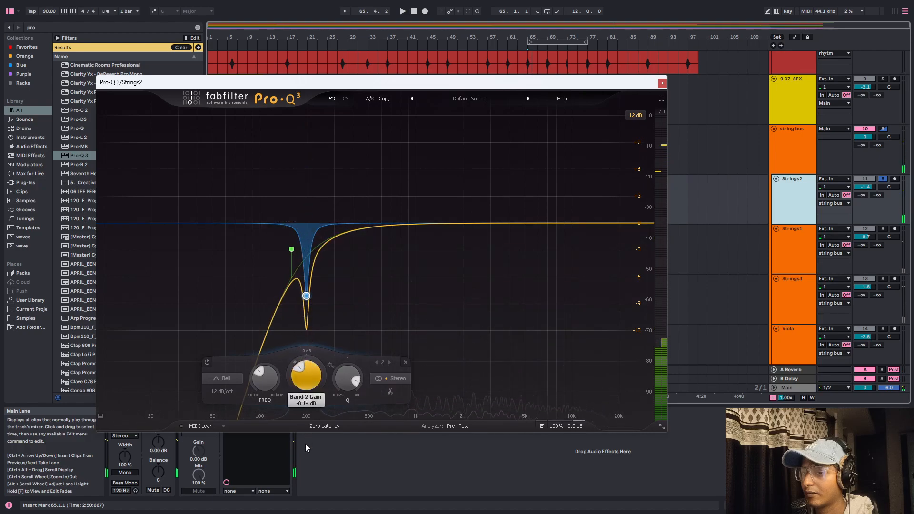
key(space)
drag(306, 381, 310, 348)
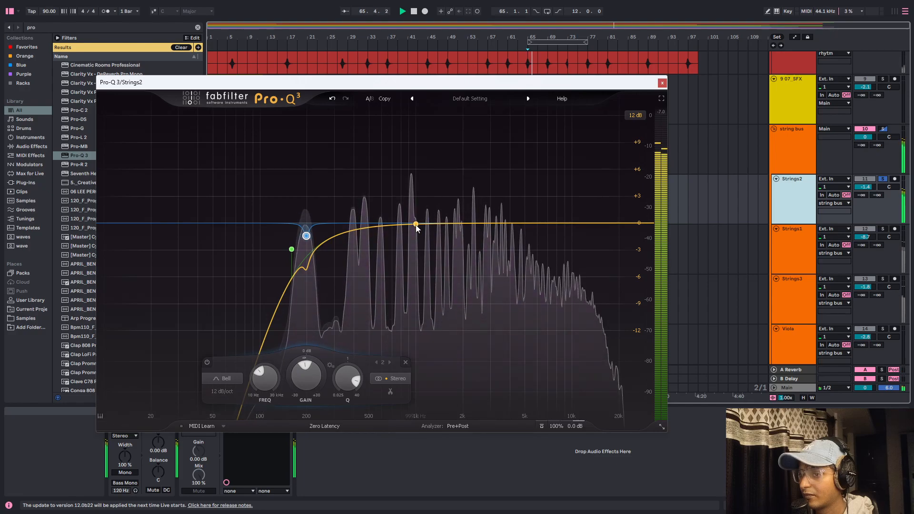
Step: Add a third bell band boosted by about 12 dB, sweep it near 600 Hz, and narrow it to Q 40
drag(438, 224, 375, 121)
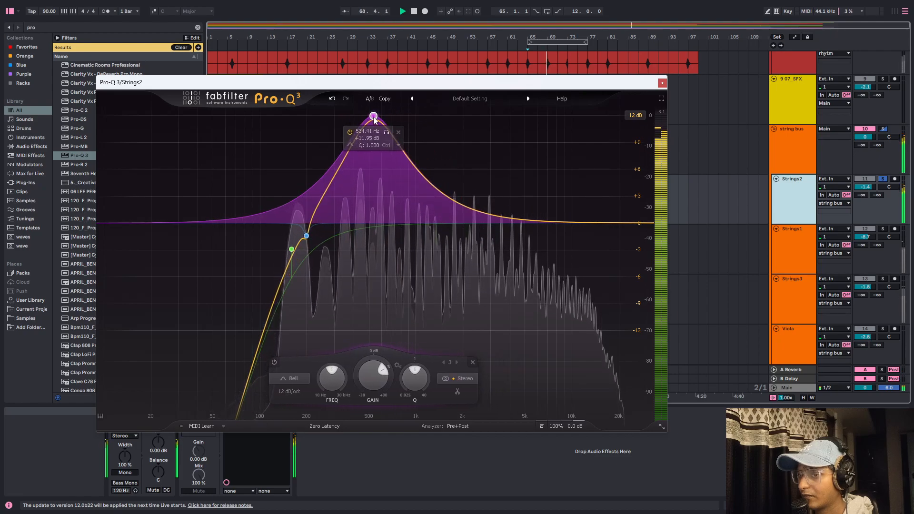
key(space)
scroll(374, 117, up, 10)
click(388, 134)
key(space)
mouse_move(389, 137)
mouse_down()
mouse_move(371, 134)
mouse_move(408, 135)
mouse_move(393, 136)
mouse_up()
scroll(389, 122, down, 5)
scroll(397, 135, up, 3)
scroll(394, 136, up, 8)
Step: Cut the narrow third band near 600 Hz to -9.55 dB while Strings2 plays
key(space)
drag(383, 374, 399, 470)
key(space)
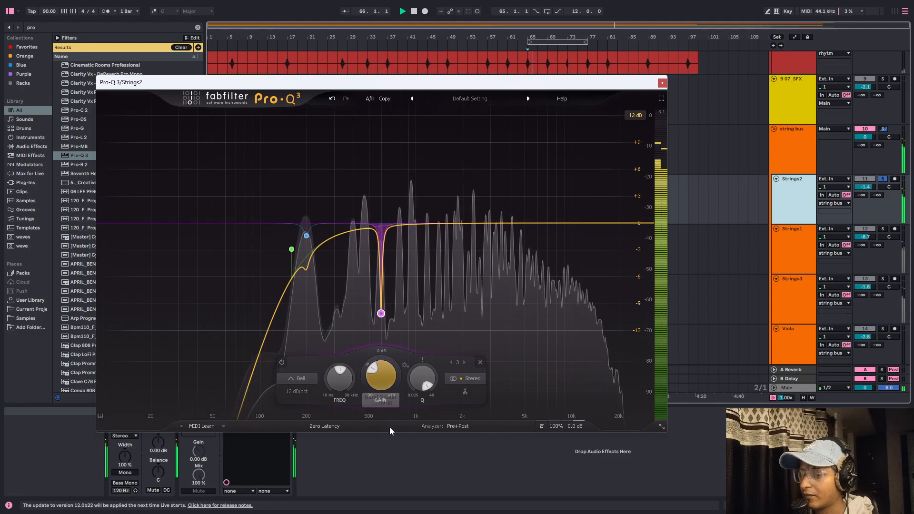
drag(381, 376, 382, 369)
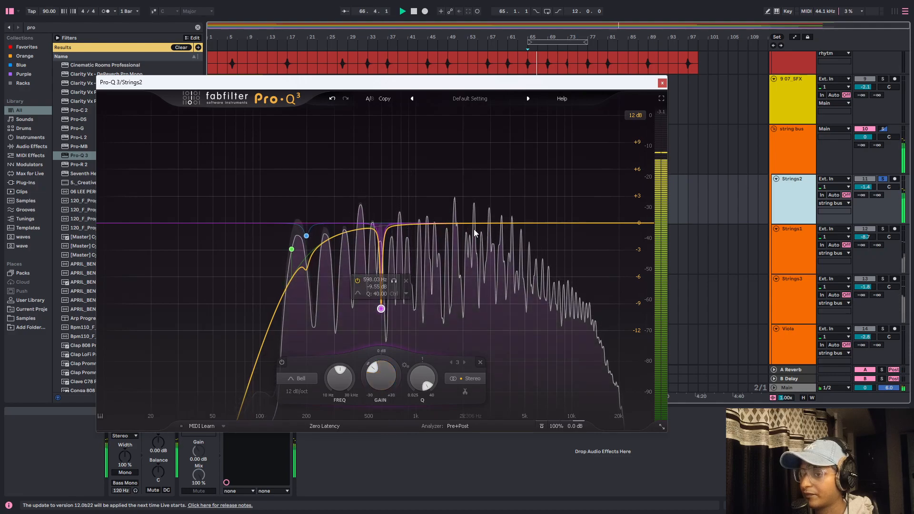
Step: Add a bell dip of -3.40 dB at 3323.5 Hz and a +2.76 dB high shelf at 6300.9 Hz, and close the equalizer
drag(475, 223, 467, 245)
drag(578, 226, 547, 211)
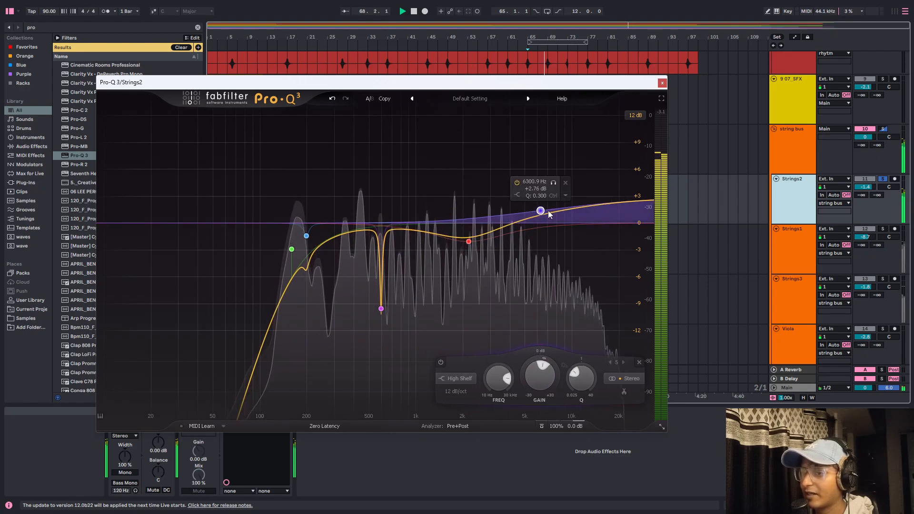
click(469, 242)
drag(468, 242, 497, 253)
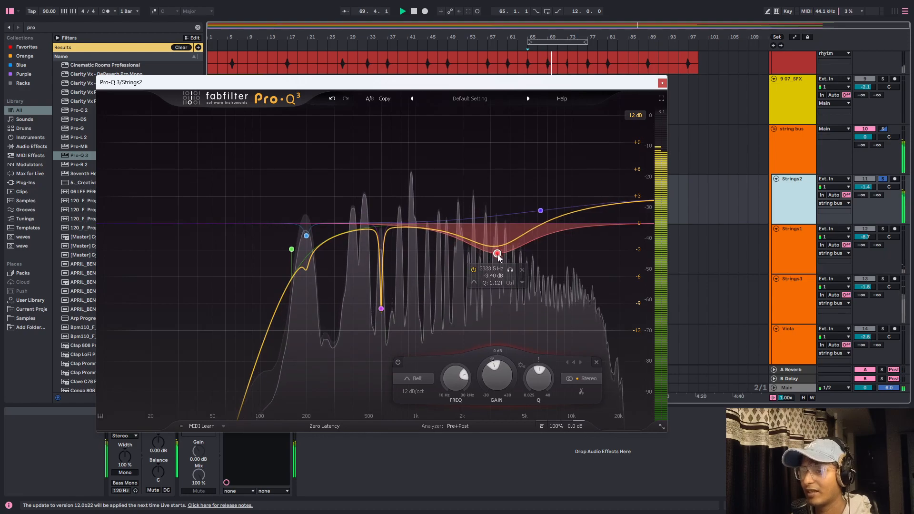
click(662, 83)
Step: Open the VU Meter on the Main track, place it over the arrangement, and play Strings2 from bar 65
click(791, 389)
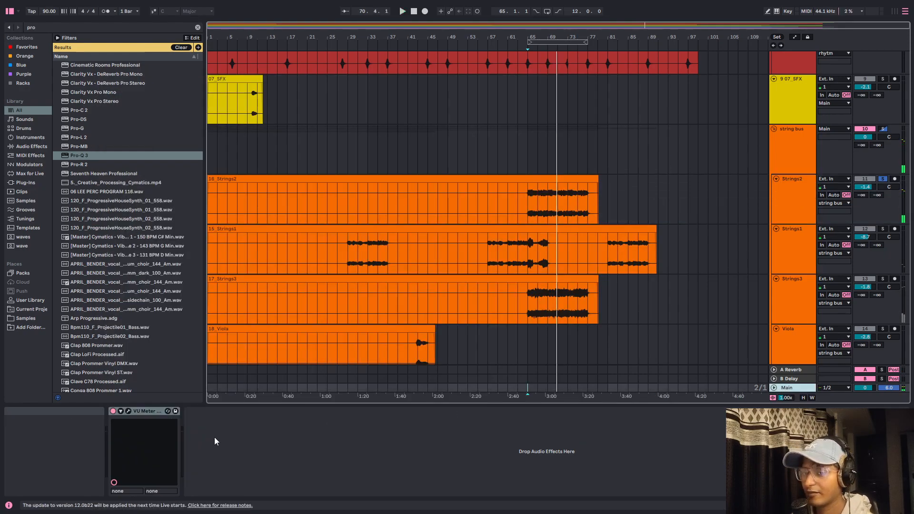
click(128, 411)
drag(553, 98, 348, 139)
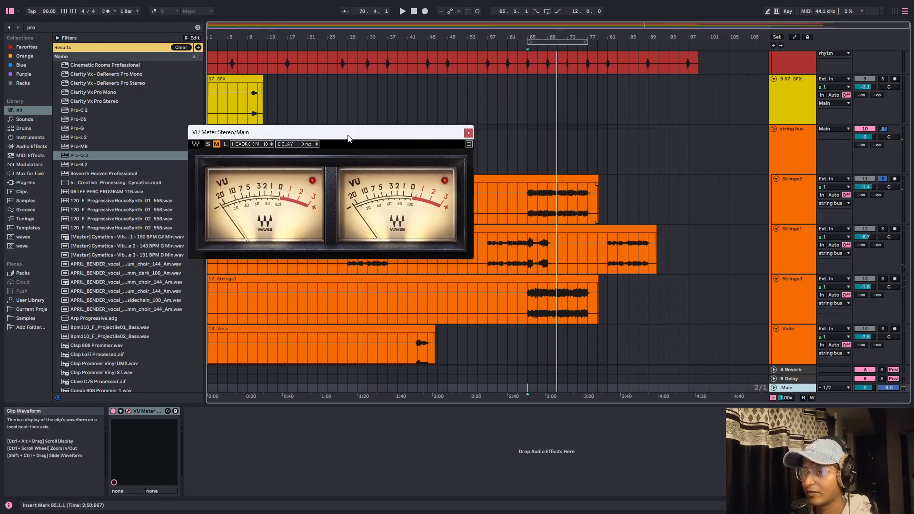
click(527, 206)
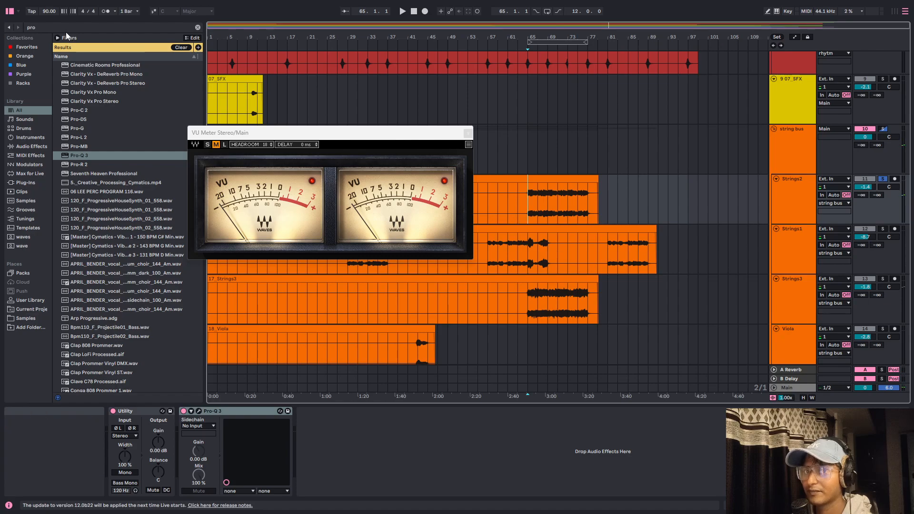
key(space)
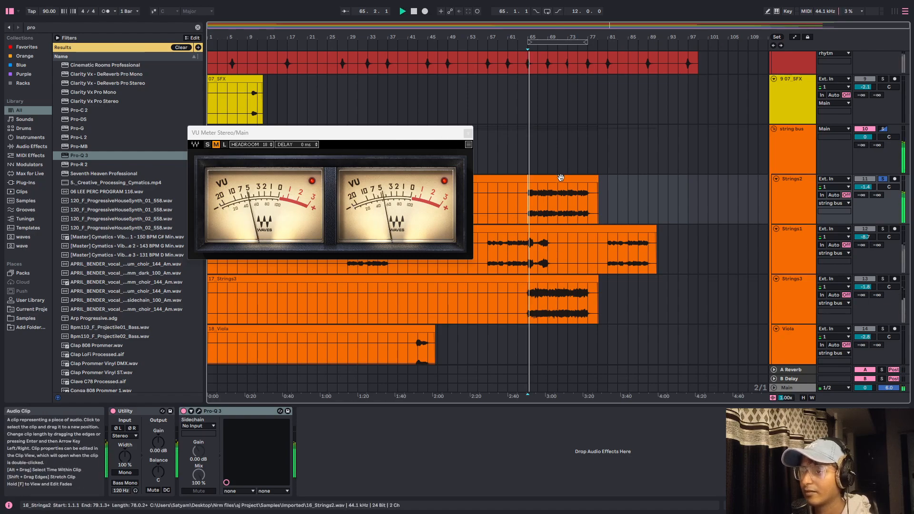
Step: Compare the Strings2 level on the VU Meter with Pro-Q 3 bypassed and switched back on
key(space)
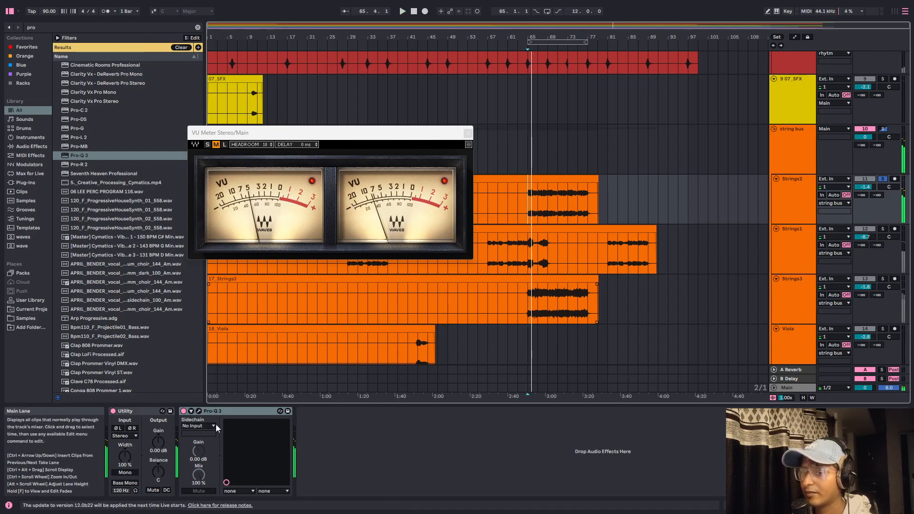
click(184, 411)
key(space)
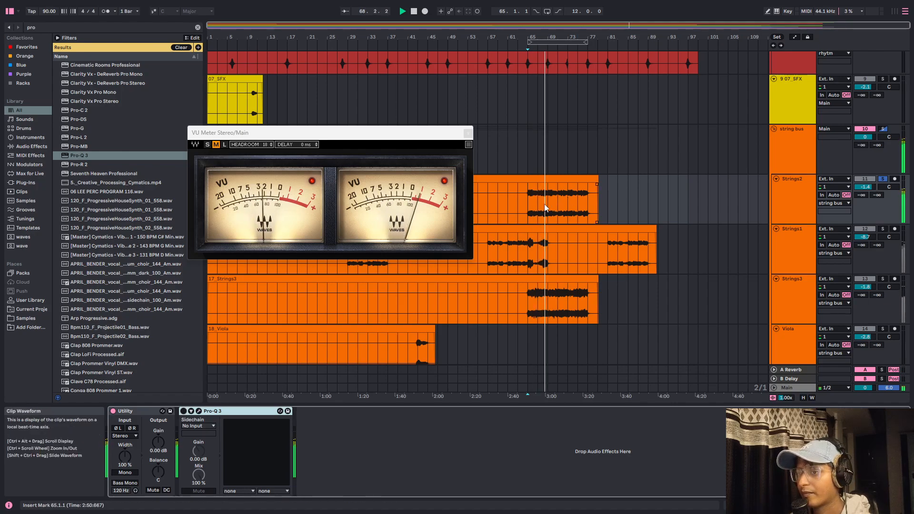
key(space)
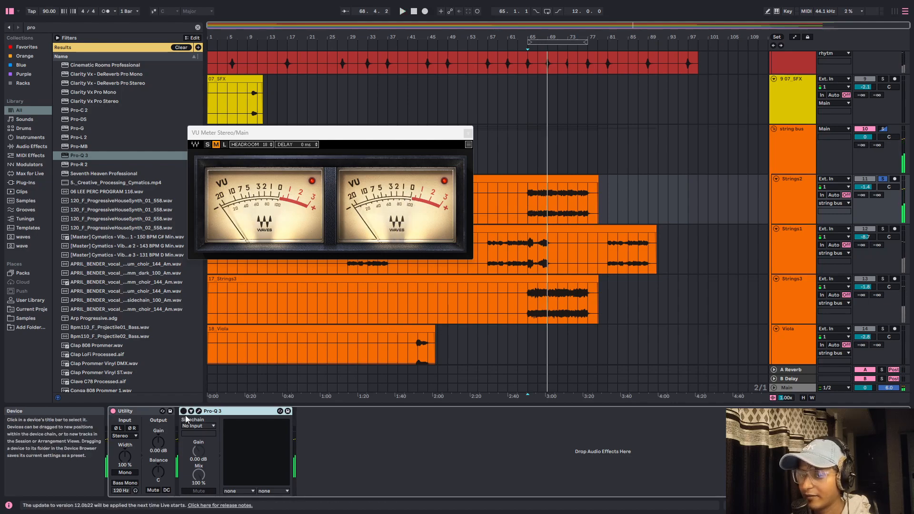
key(space)
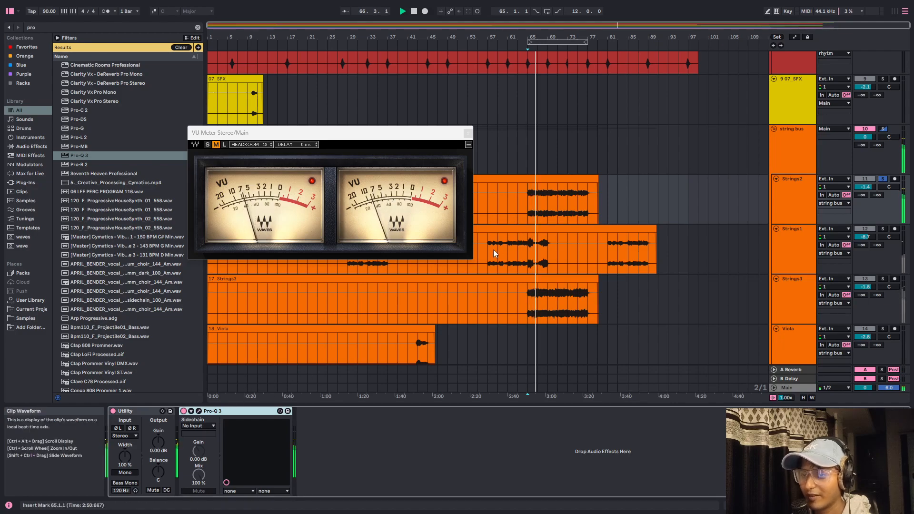
Step: Reopen the Strings2 Pro-Q 3, shrink its window to Mini size, and place it beside the VU Meter
click(199, 411)
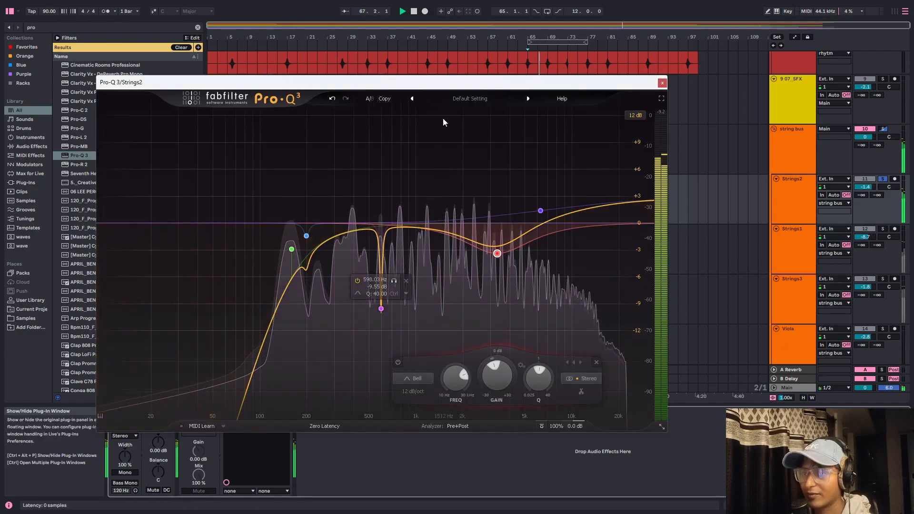
drag(438, 84, 341, 113)
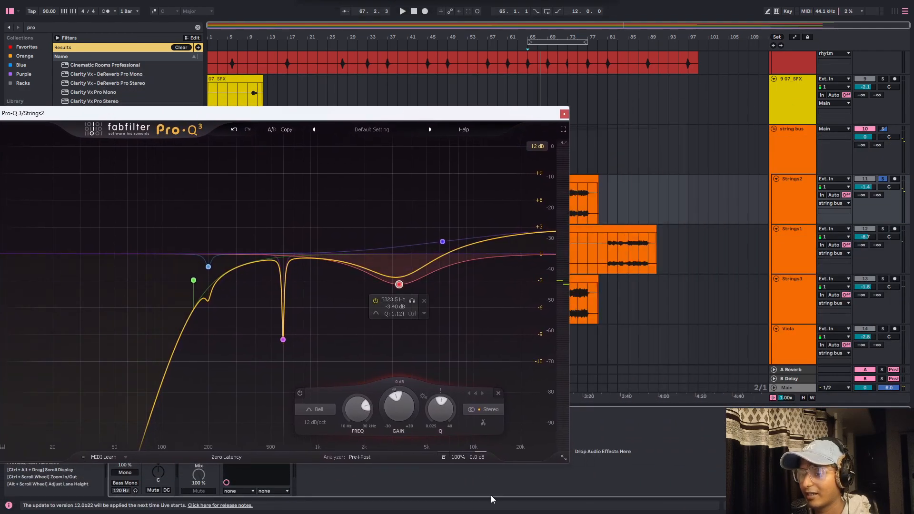
click(560, 459)
click(593, 409)
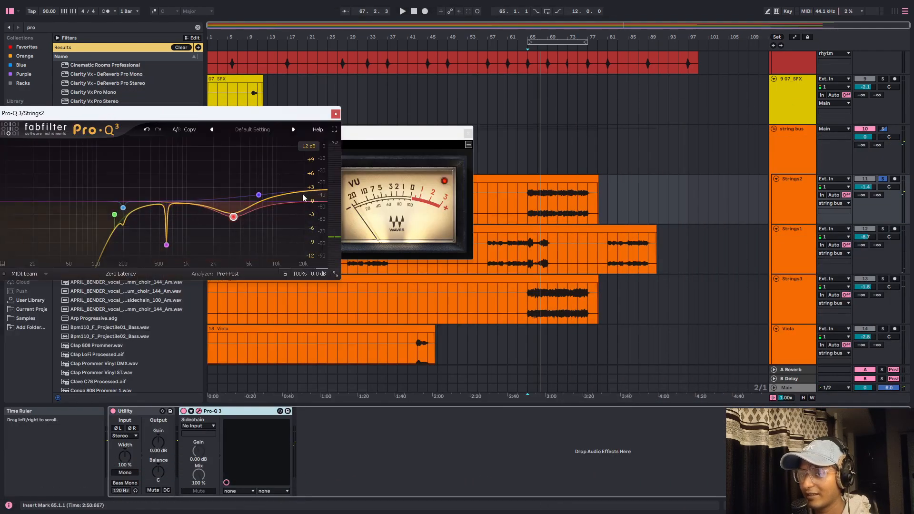
drag(241, 124, 725, 99)
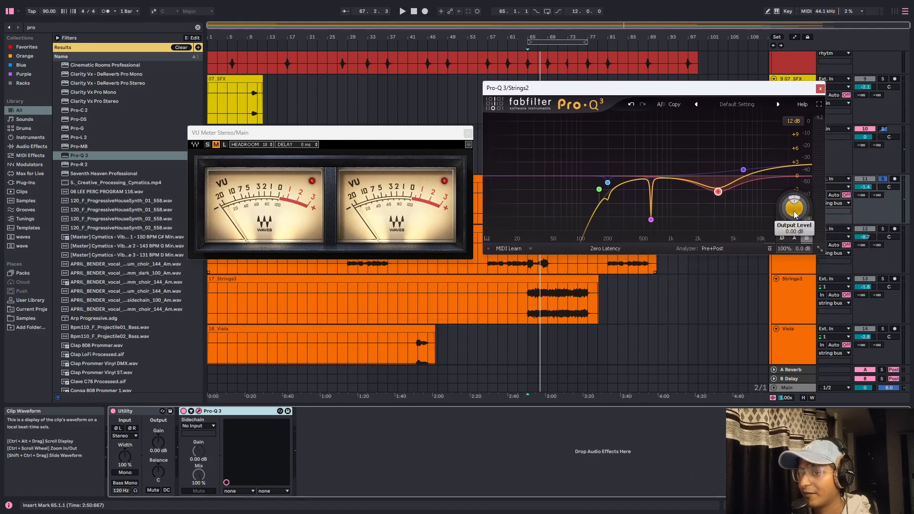
Step: Raise the Pro-Q 3 output level to about +2.2 dB while Strings2 plays, using the VU Meter to match loudness
key(space)
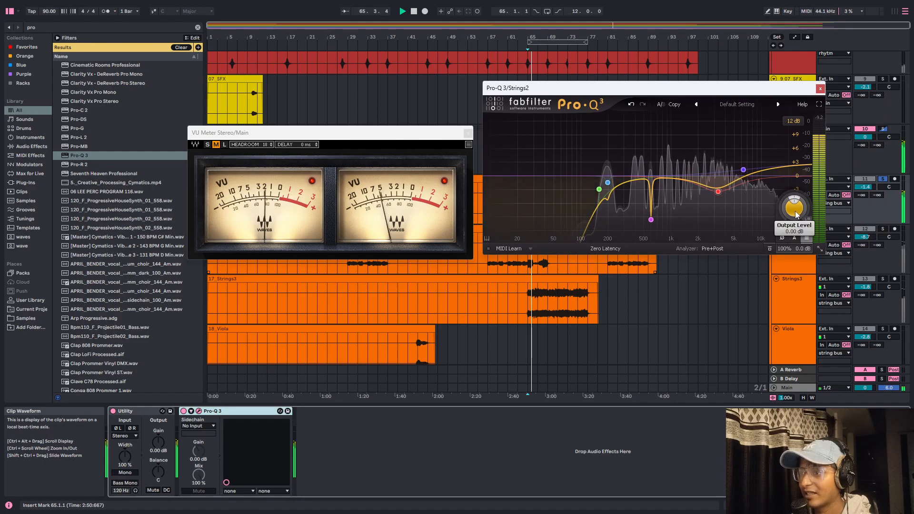
drag(798, 215, 799, 212)
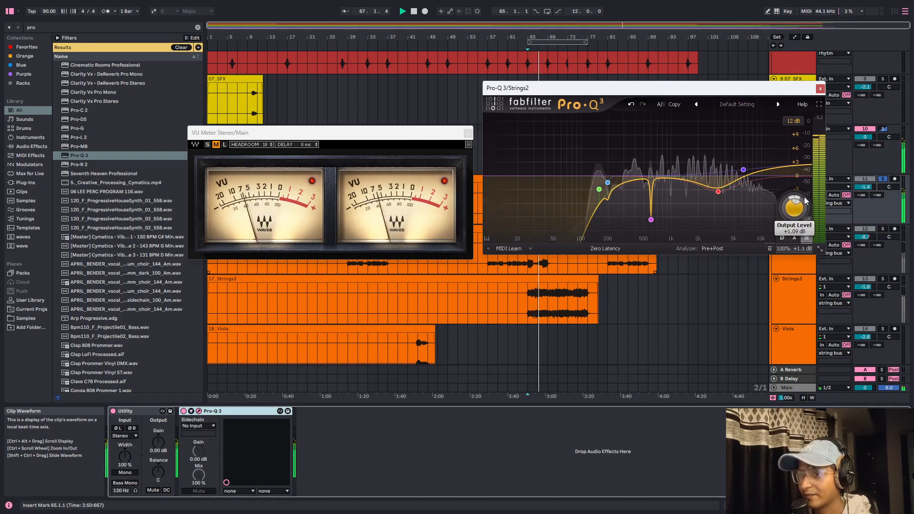
drag(800, 205, 801, 204)
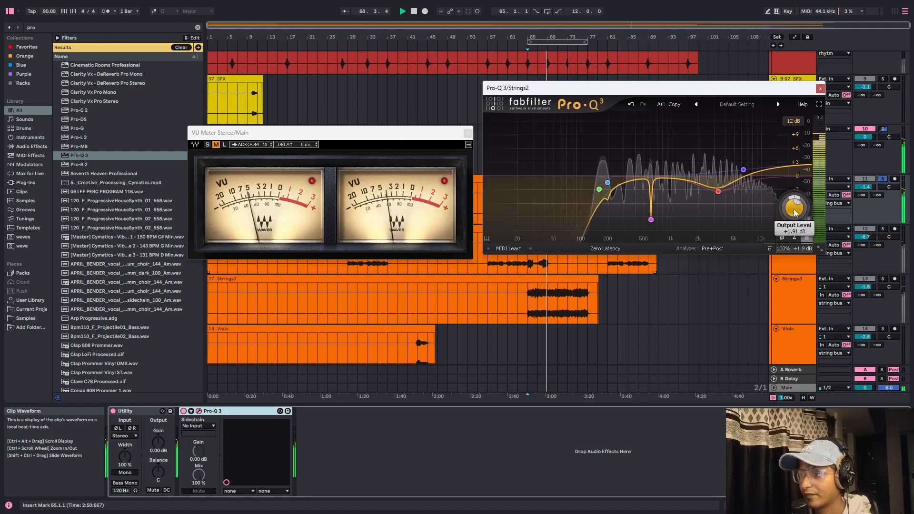
drag(796, 209, 795, 208)
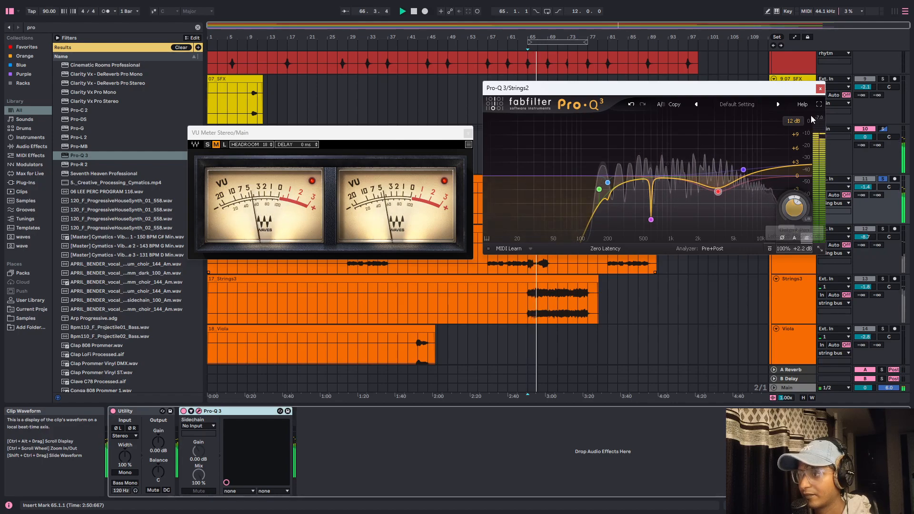
Step: Enlarge the Pro-Q 3 window, trying Large and settling on Very Large
click(820, 249)
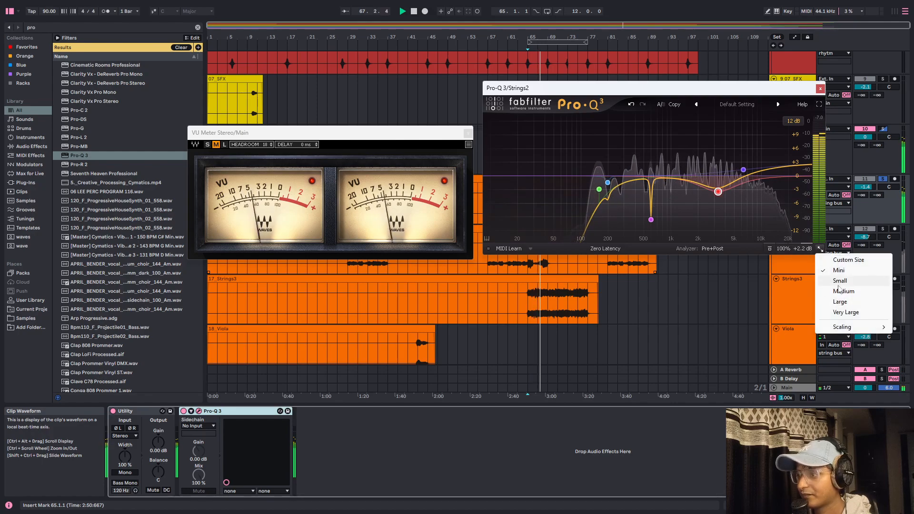
click(840, 302)
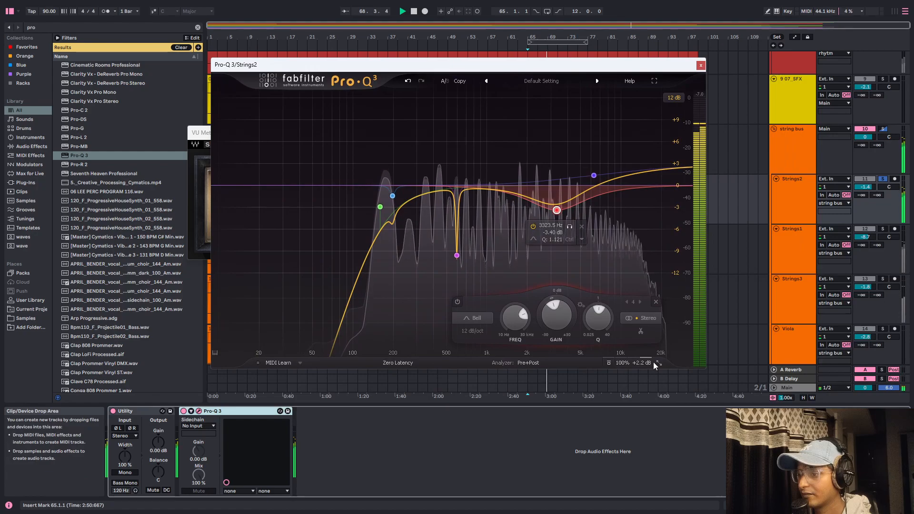
click(656, 364)
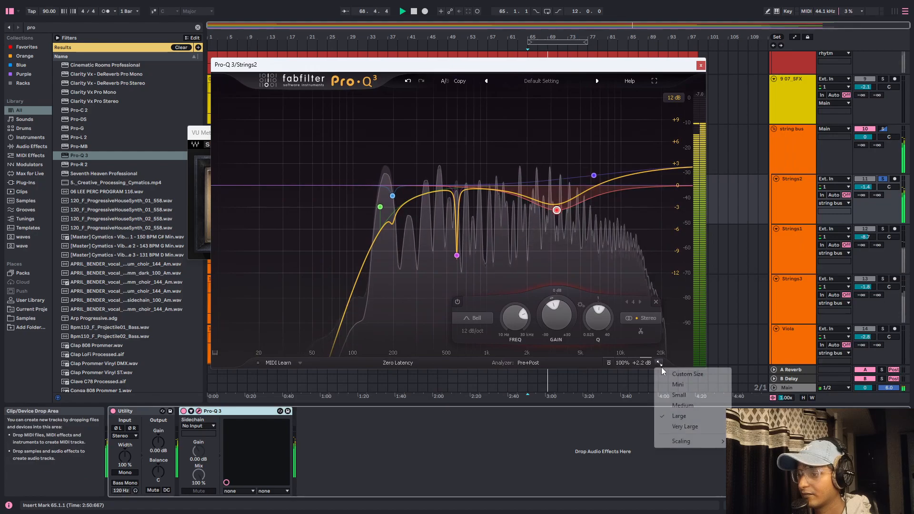
click(685, 426)
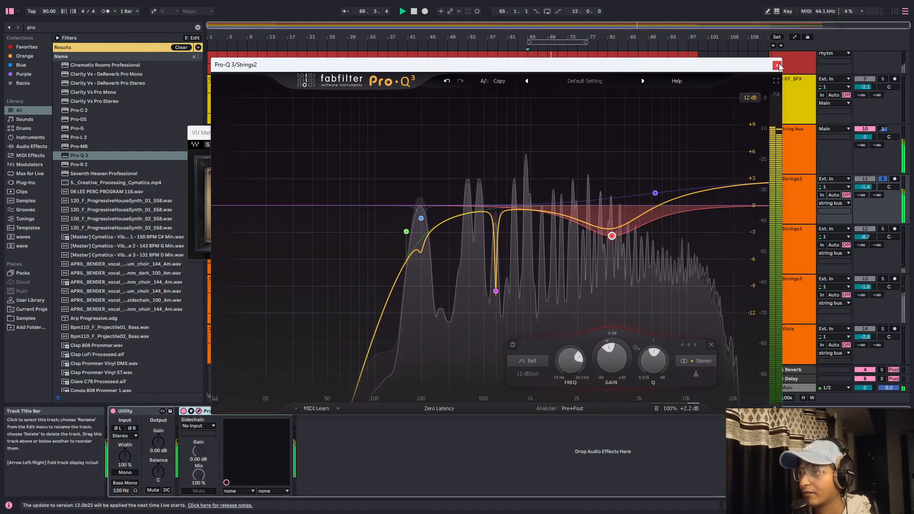
Step: Try a taller custom size for the Pro-Q 3 window, return it to Very Large, and close the plug-in window
drag(776, 409, 776, 451)
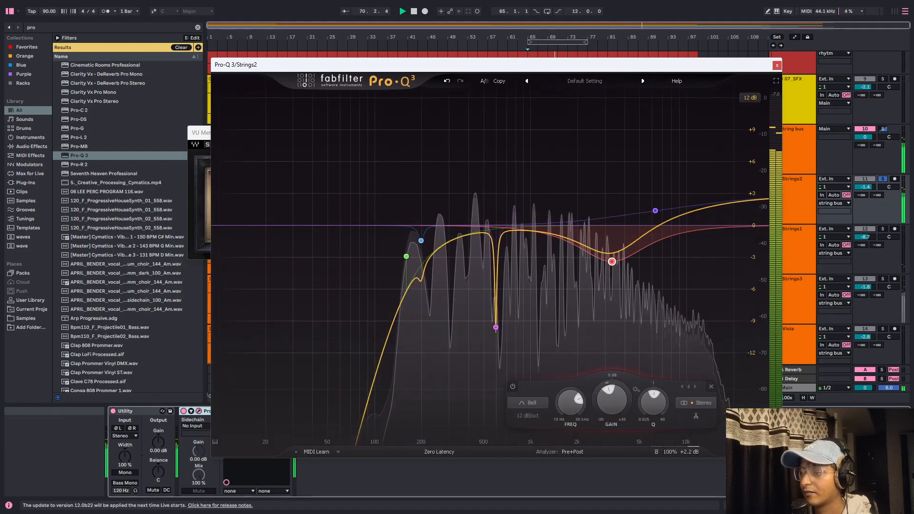
click(776, 452)
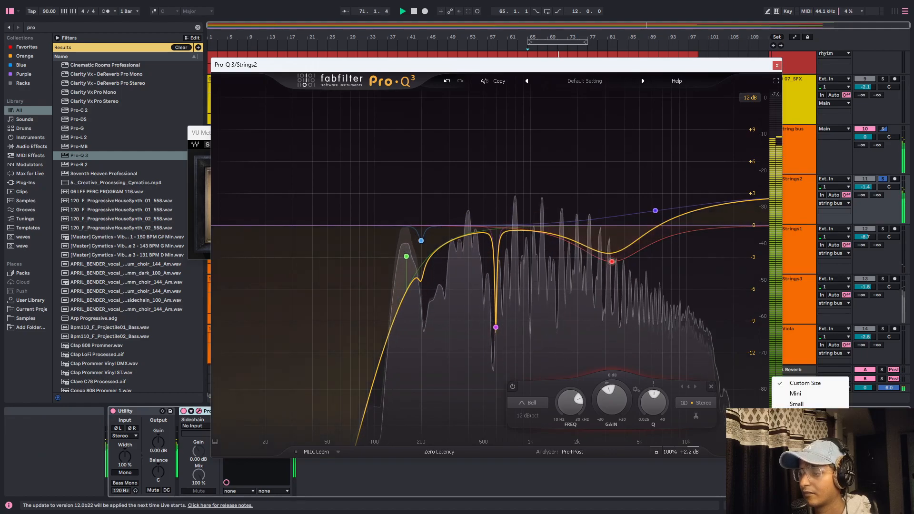
click(803, 436)
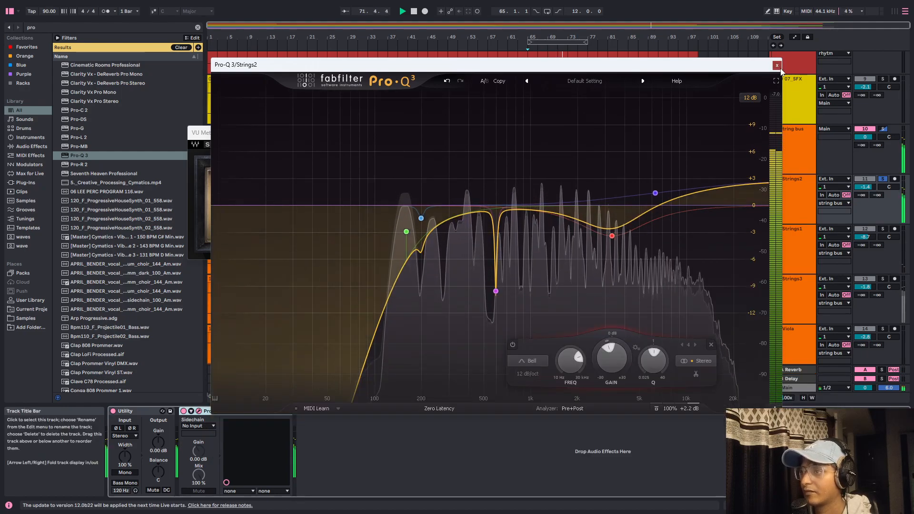
click(776, 65)
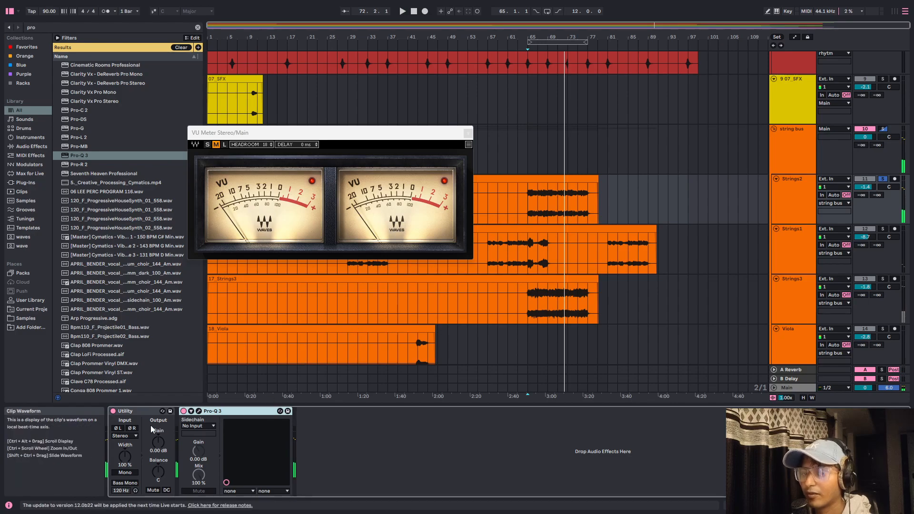
Step: Move the VU Meter window below the Strings2 track and set the playback start at bar 65
drag(436, 133, 473, 161)
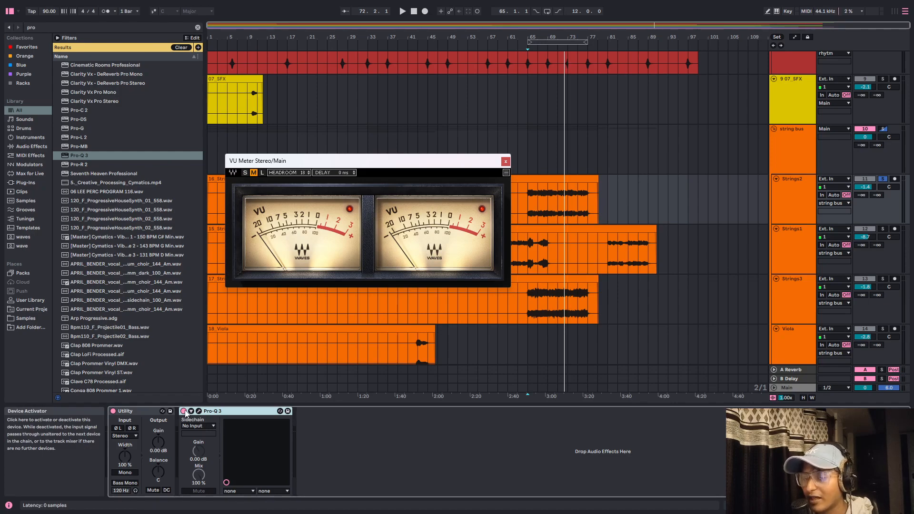
click(184, 411)
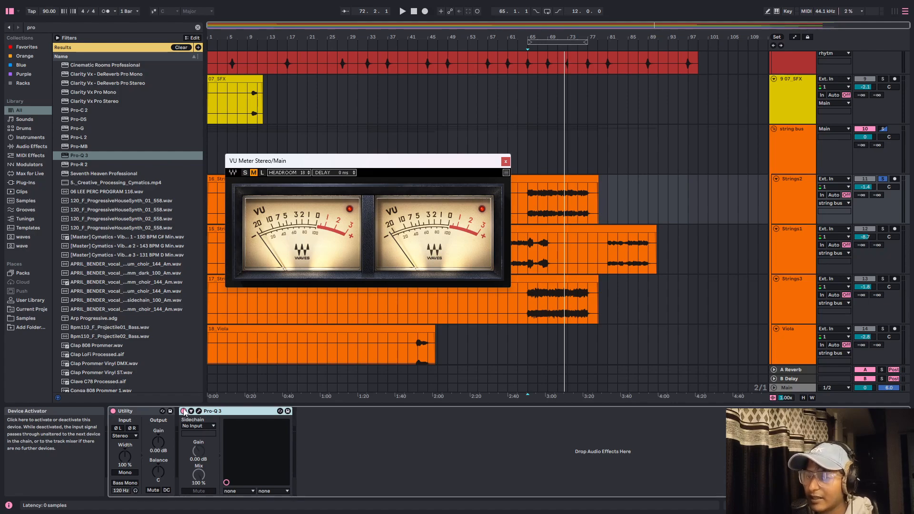
click(184, 411)
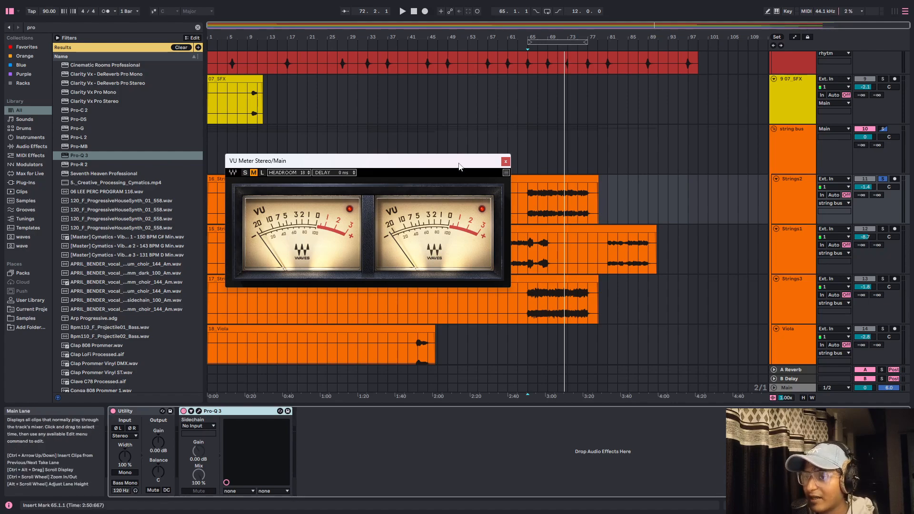
drag(458, 164, 547, 302)
click(528, 207)
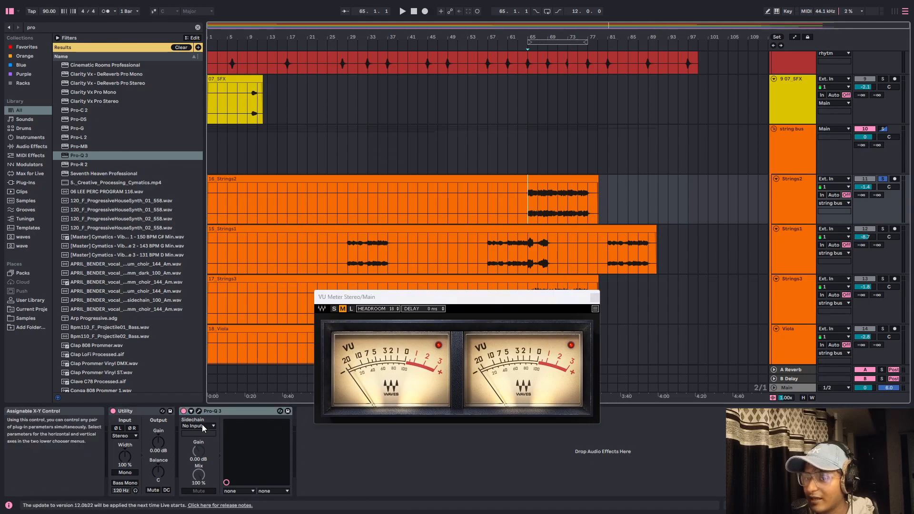
Step: Play the soloed Strings2 from bar 65 and compare its VU Meter level with Pro-Q 3 bypassed and enabled
key(space)
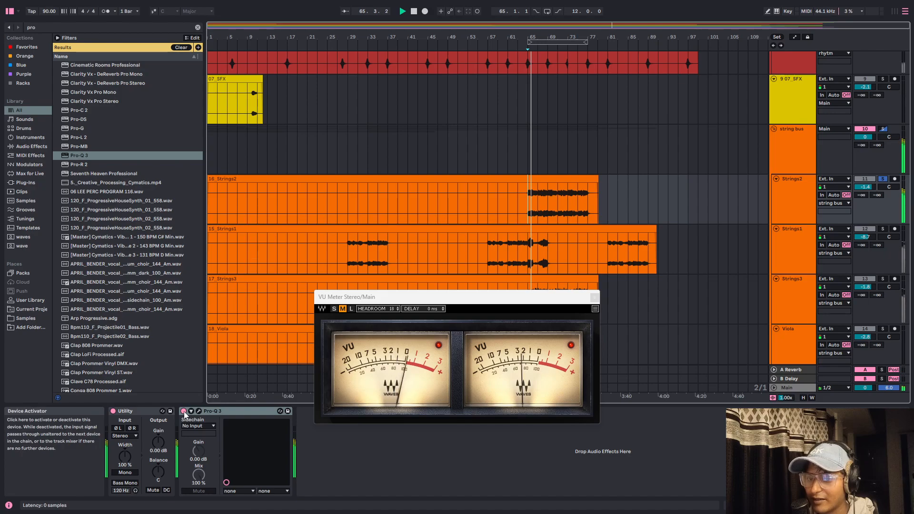
click(185, 413)
click(184, 411)
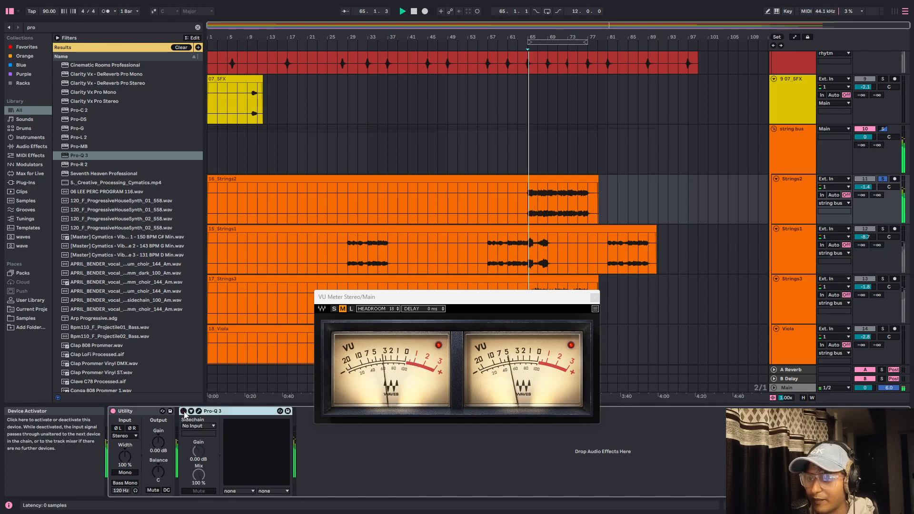
click(183, 411)
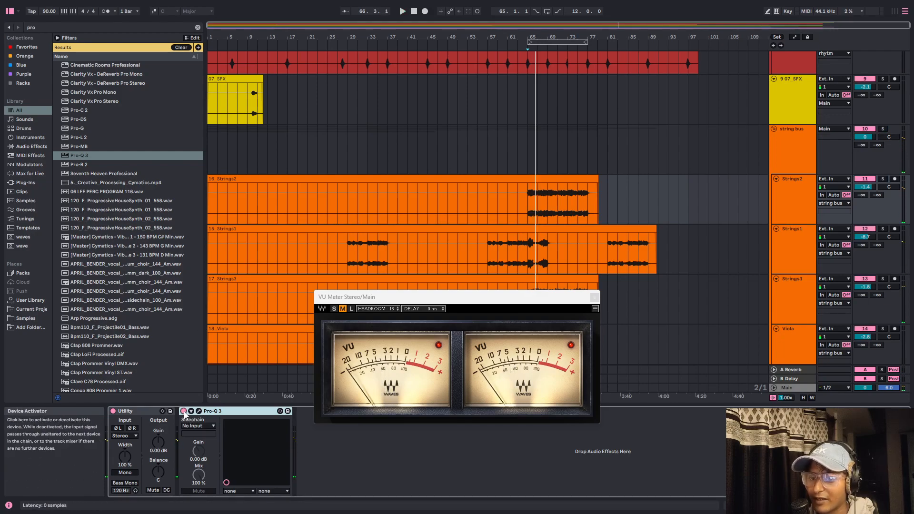
Step: Close the VU Meter and listen to the strings from bar 65 with Strings2 no longer soloed
click(594, 297)
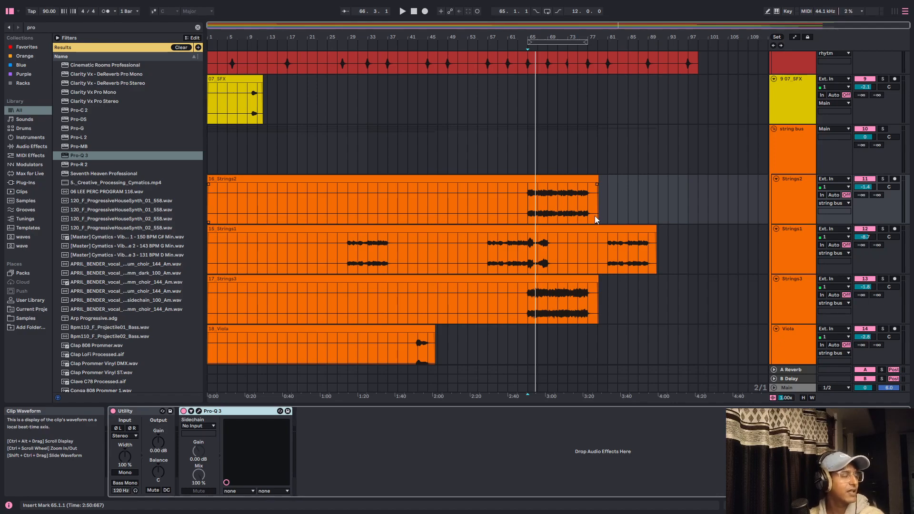
key(space)
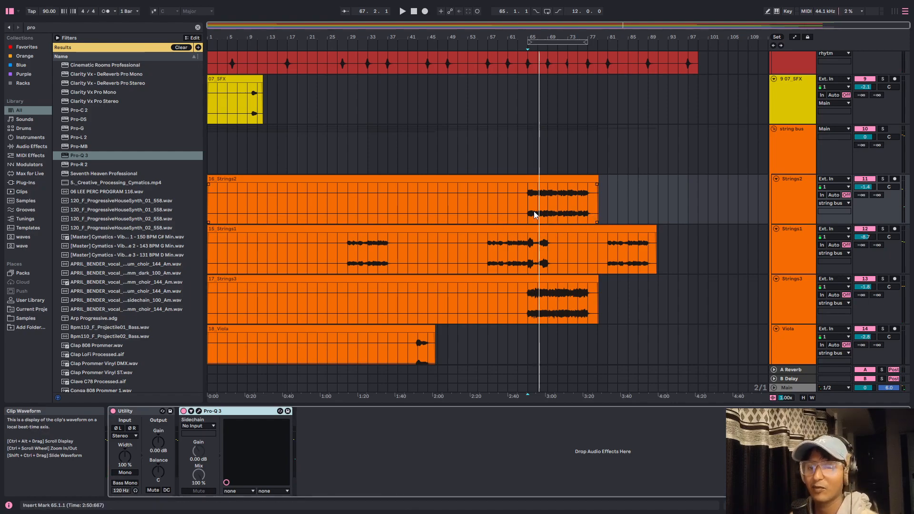
key(space)
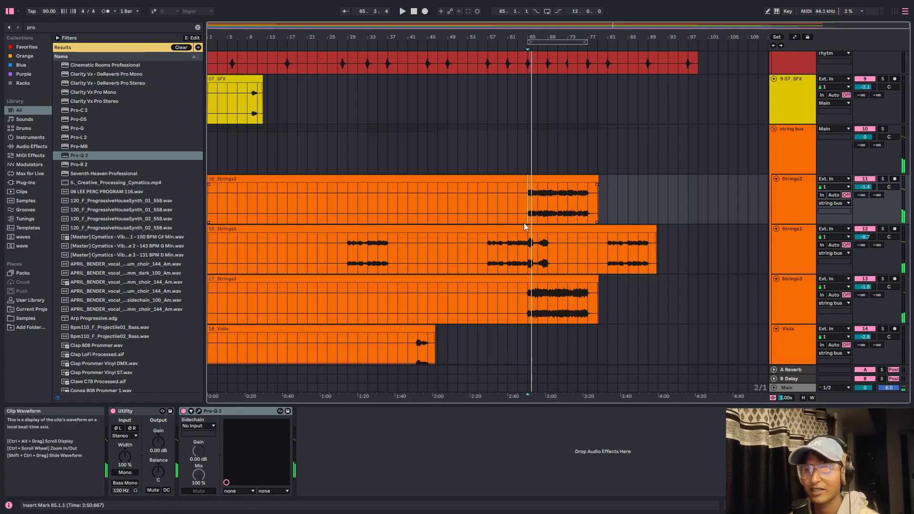
click(216, 413)
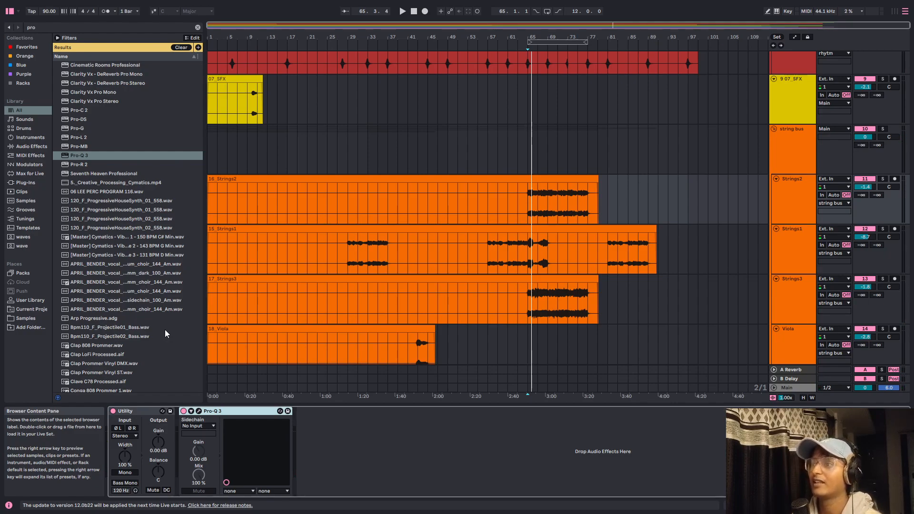
Step: Look over the string bus, the rhythm tracks and the individual strings tracks in the arrangement
click(776, 107)
click(800, 145)
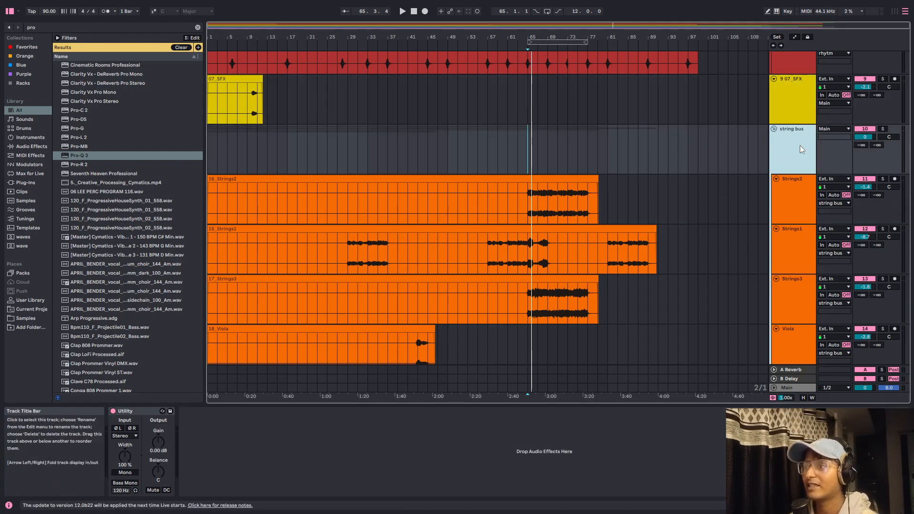
scroll(798, 95, up, 5)
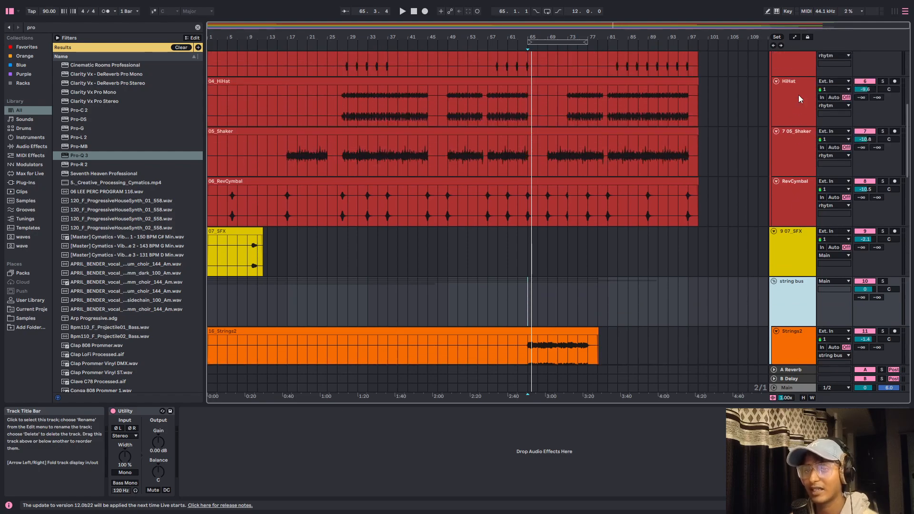
scroll(798, 95, up, 3)
click(779, 118)
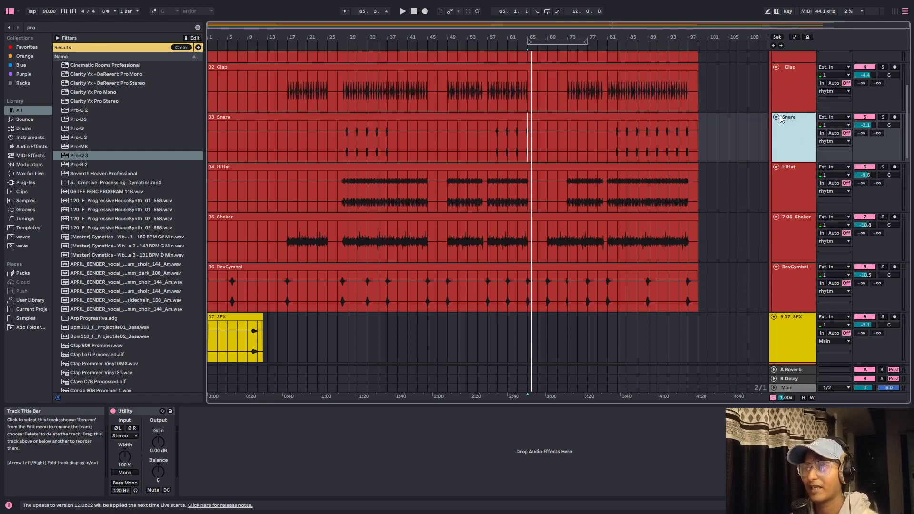
scroll(788, 107, down, 5)
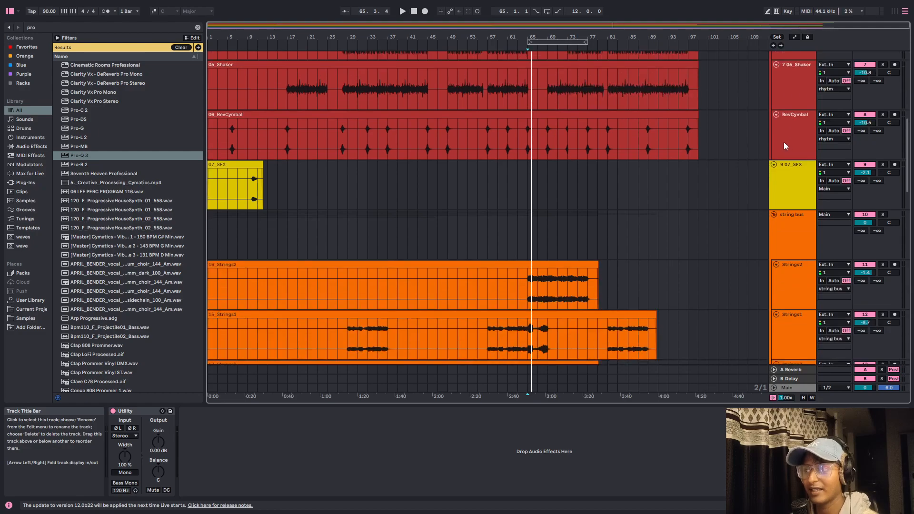
scroll(783, 141, down, 5)
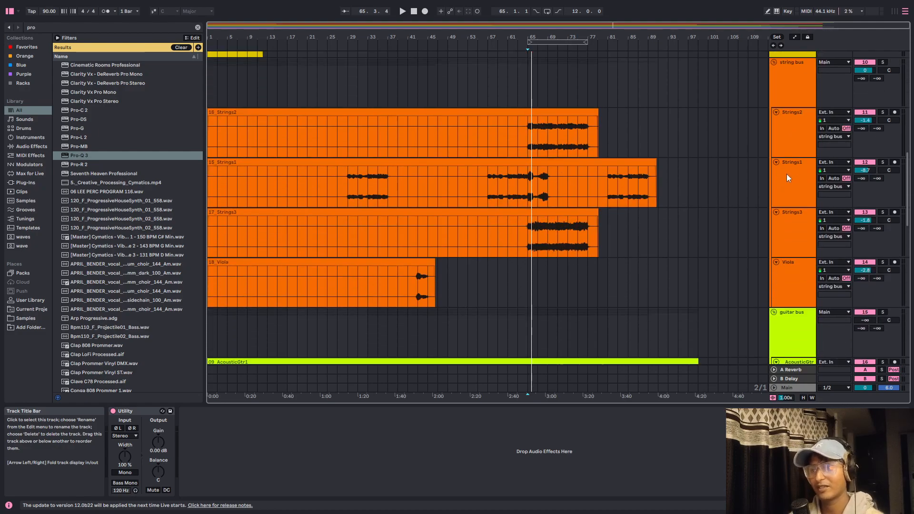